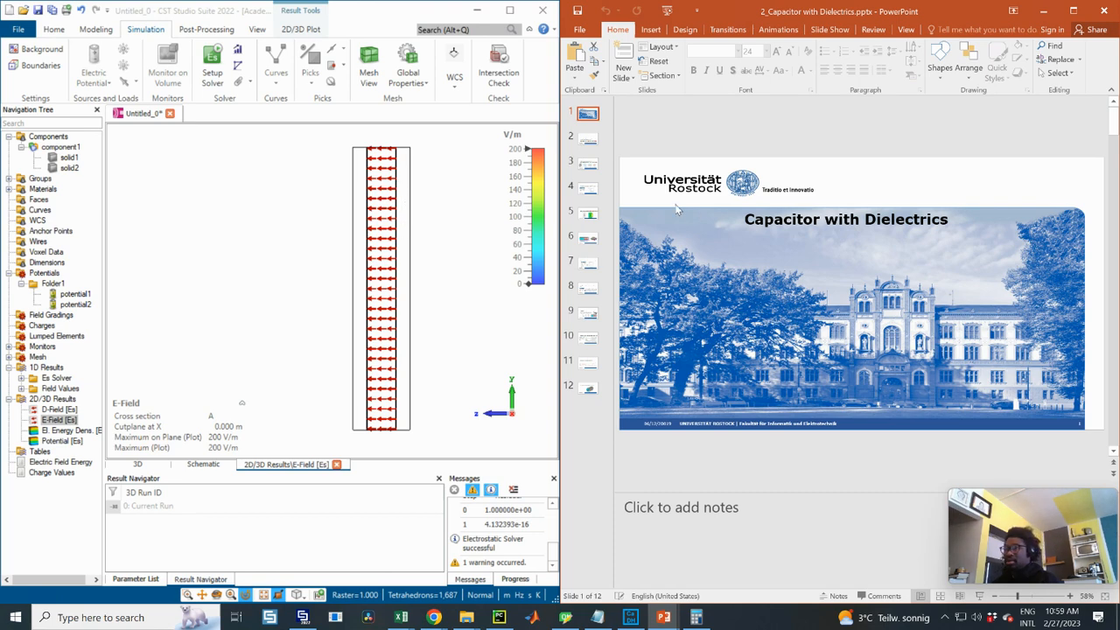
- Go through the presentation to the Parallel Plate Capacitor slide and inspect the E-field plot between the plates
{"action": "left_click", "coordinate": [588, 140]}
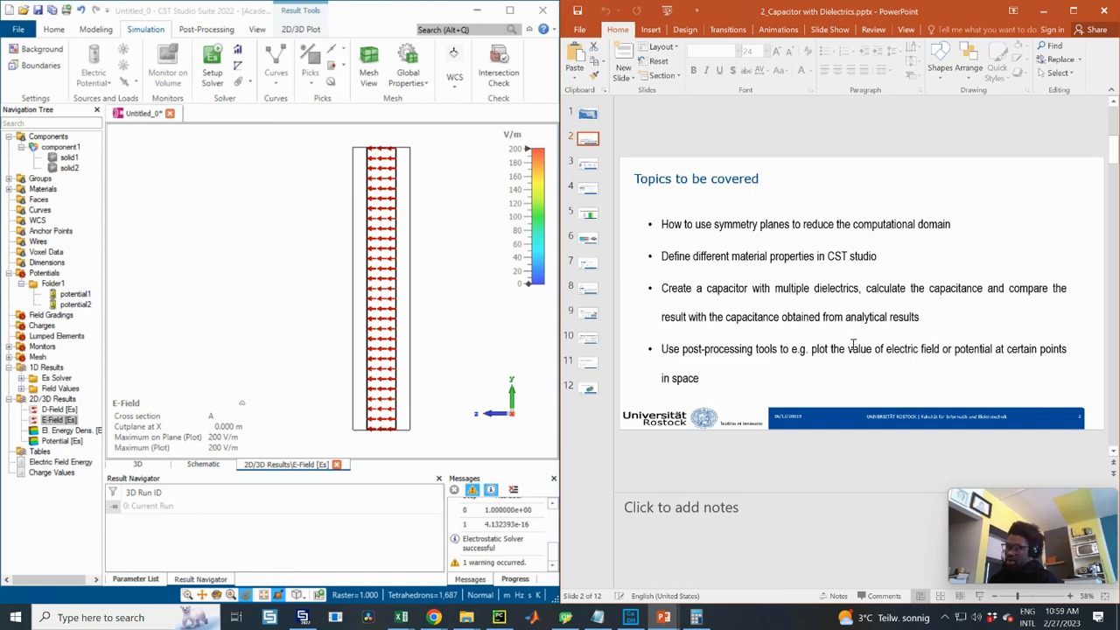
{"action": "left_click", "coordinate": [588, 164]}
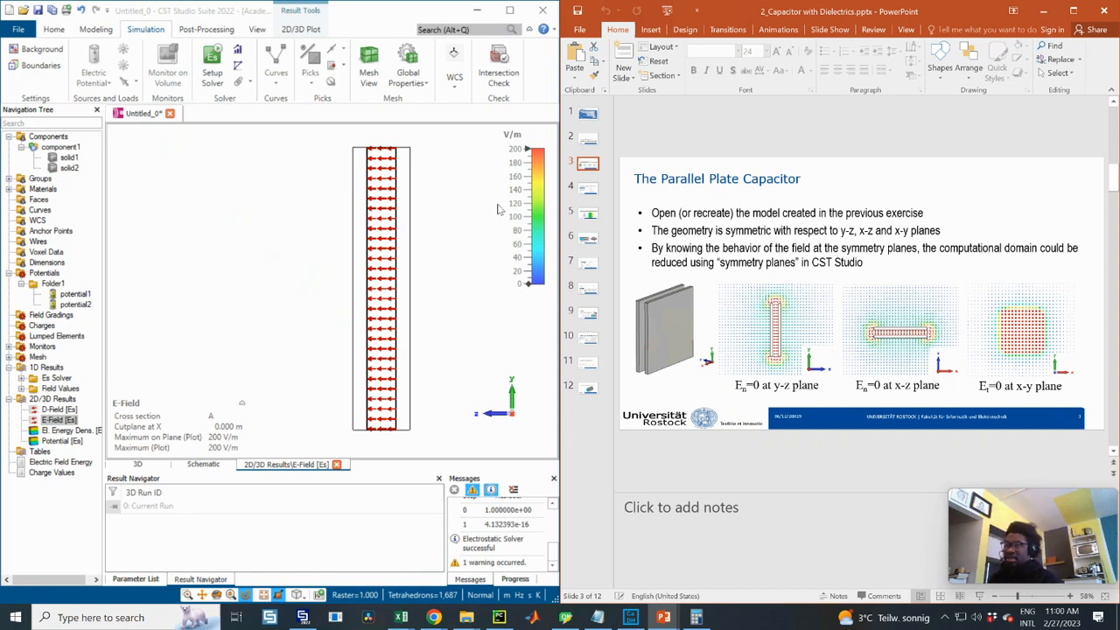
{"action": "scroll", "coordinate": [380, 221], "scroll_direction": "down", "scroll_amount": 3}
{"action": "scroll", "coordinate": [380, 222], "scroll_direction": "up", "scroll_amount": 5}
{"action": "scroll", "coordinate": [380, 221], "scroll_direction": "down", "scroll_amount": 5}
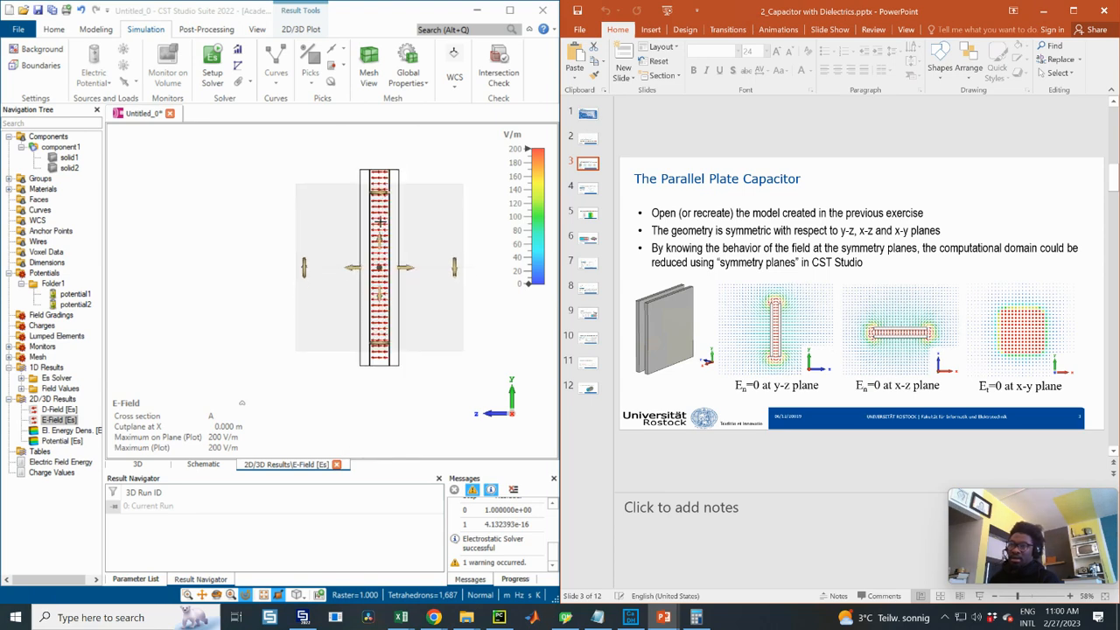
{"action": "scroll", "coordinate": [380, 221], "scroll_direction": "up", "scroll_amount": 2}
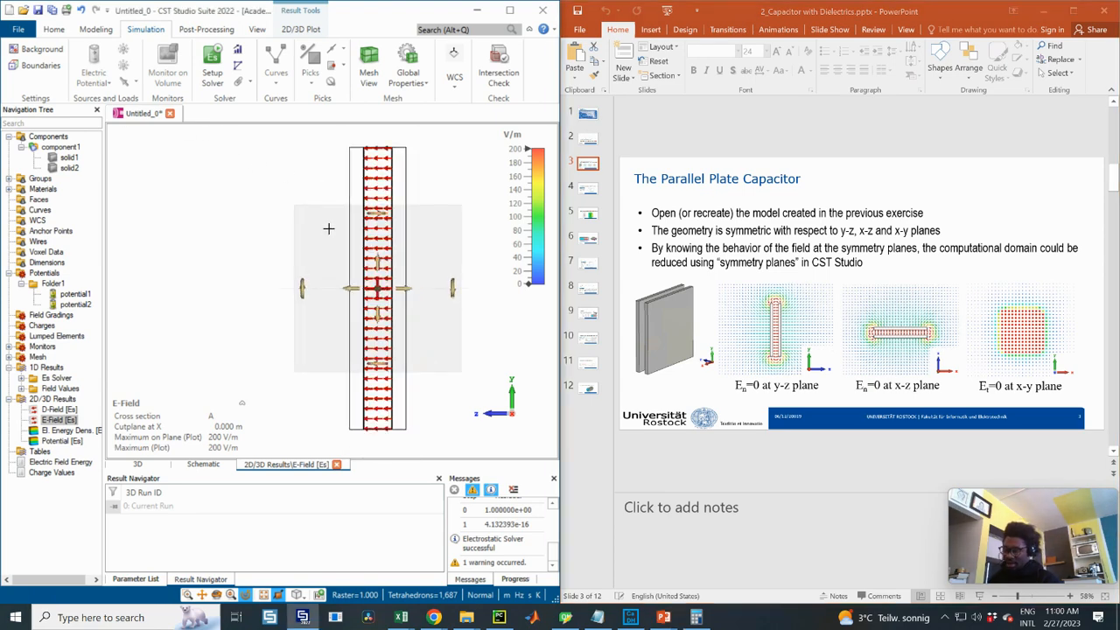
- Save the project as Capacitor on the Desktop
{"action": "key", "text": "ctrl+s"}
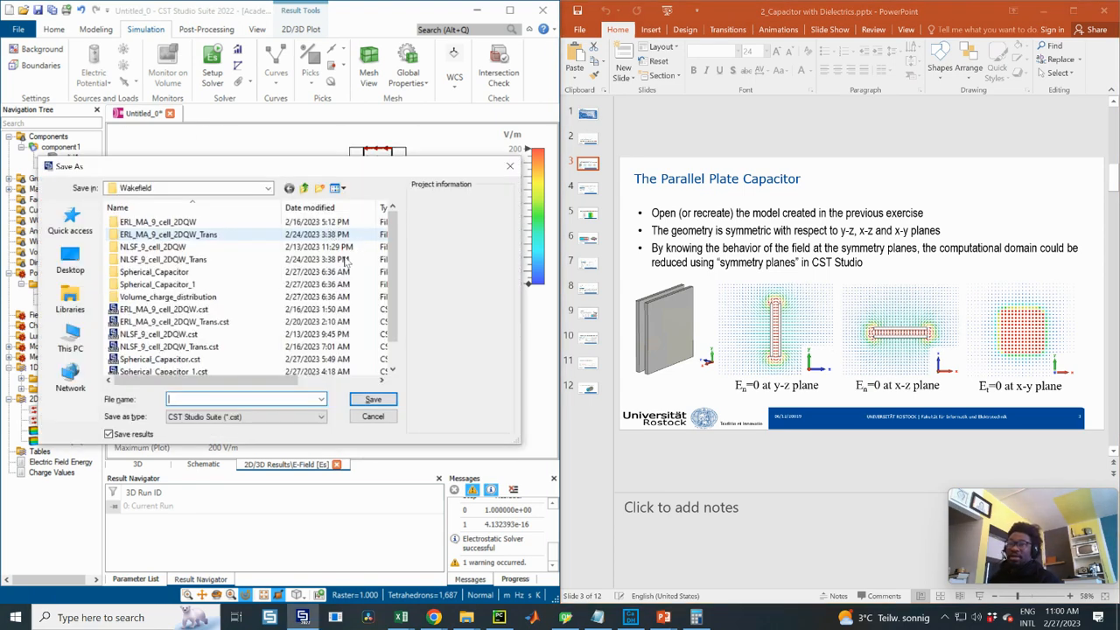
{"action": "left_click", "coordinate": [70, 256]}
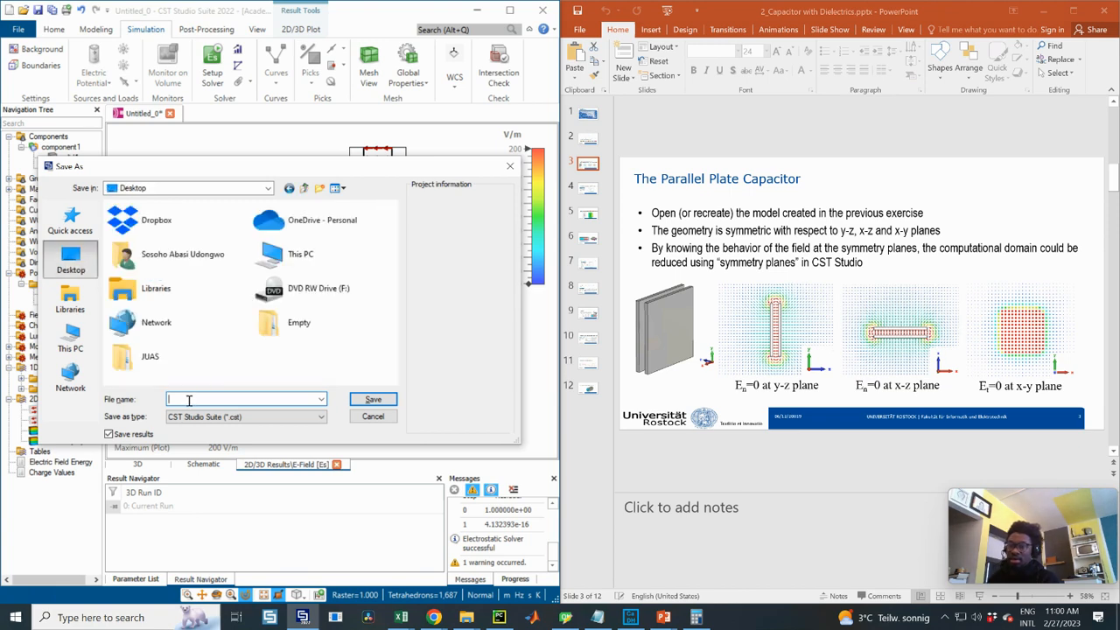
{"action": "type", "text": "Capacitor"}
{"action": "left_click", "coordinate": [373, 399]}
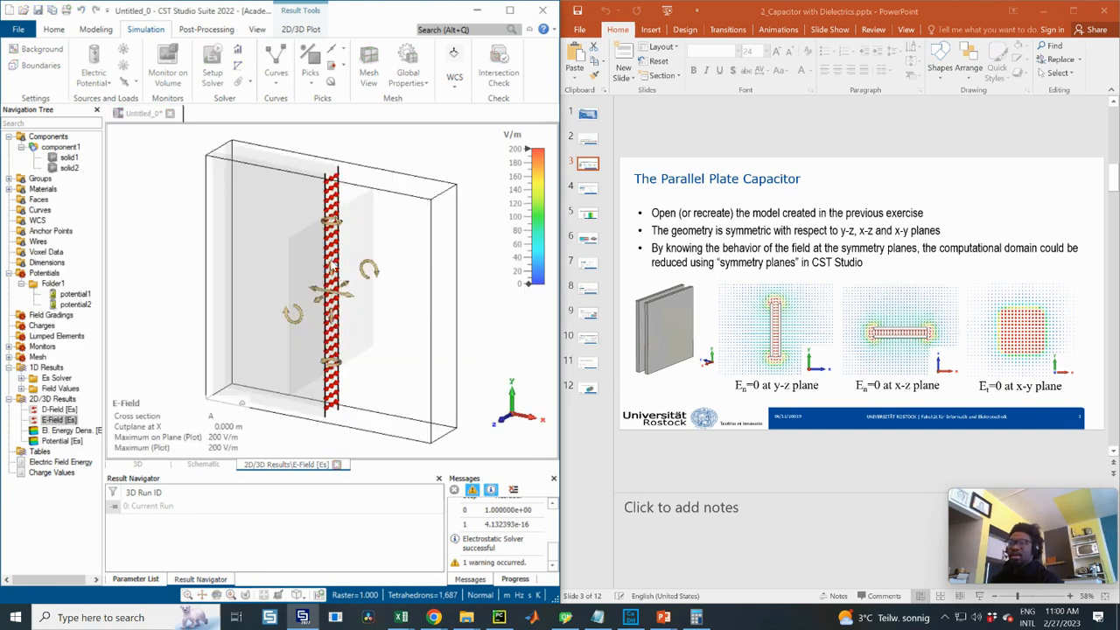
{"action": "mouse_move", "coordinate": [427, 288]}
{"action": "left_mouse_down"}
{"action": "mouse_move", "coordinate": [392, 275]}
{"action": "mouse_move", "coordinate": [426, 288]}
{"action": "left_mouse_up"}
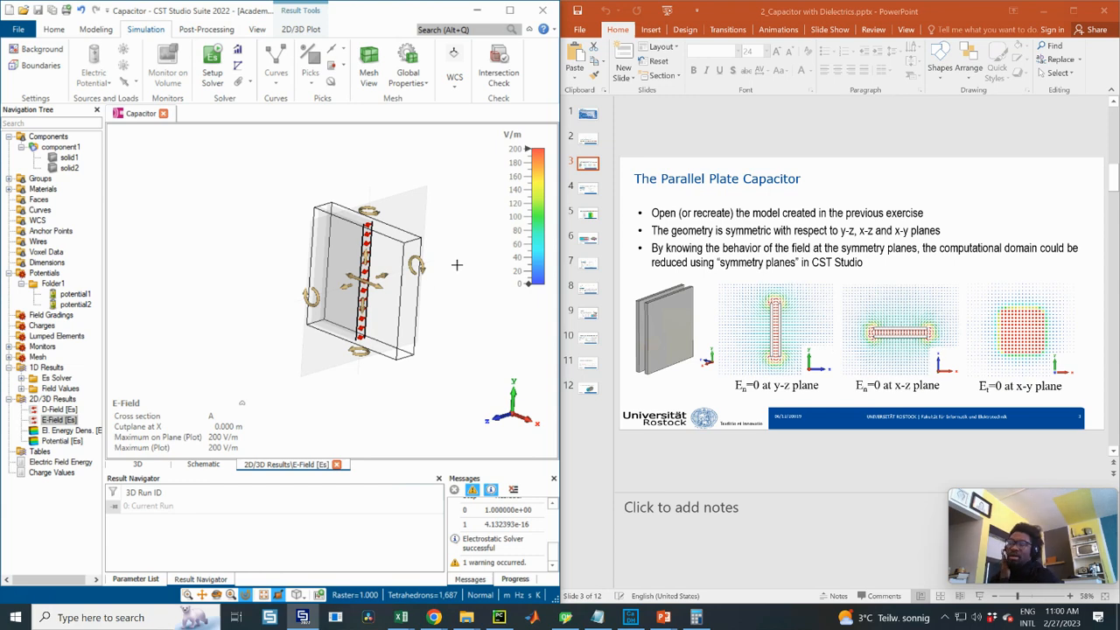
{"action": "left_click_drag", "start_coordinate": [403, 262], "coordinate": [337, 286]}
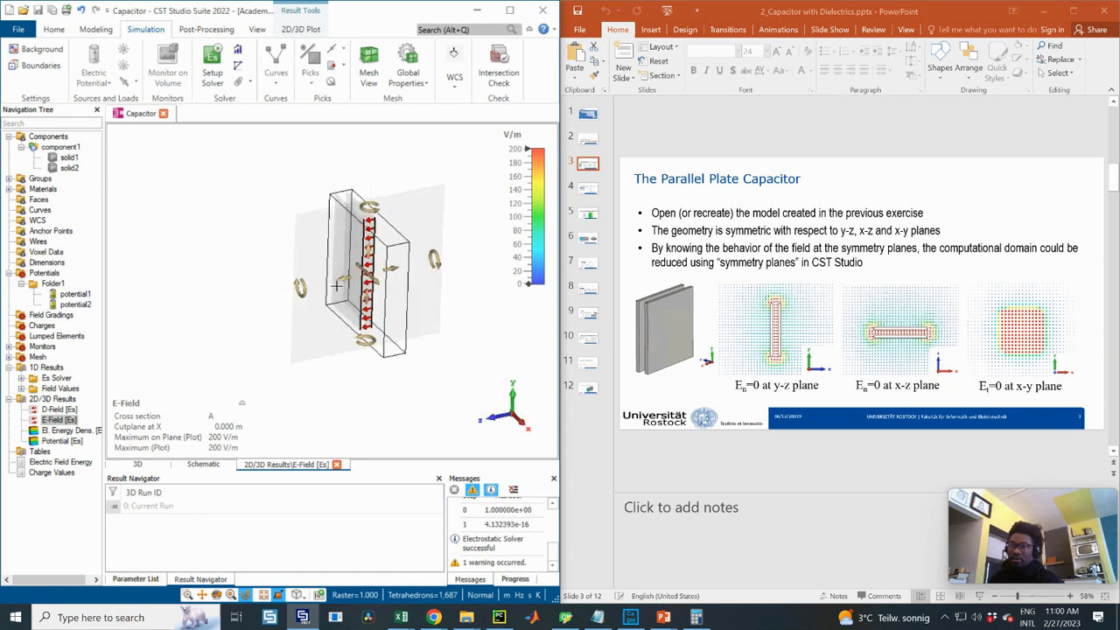
{"action": "left_click_drag", "start_coordinate": [402, 221], "coordinate": [394, 229]}
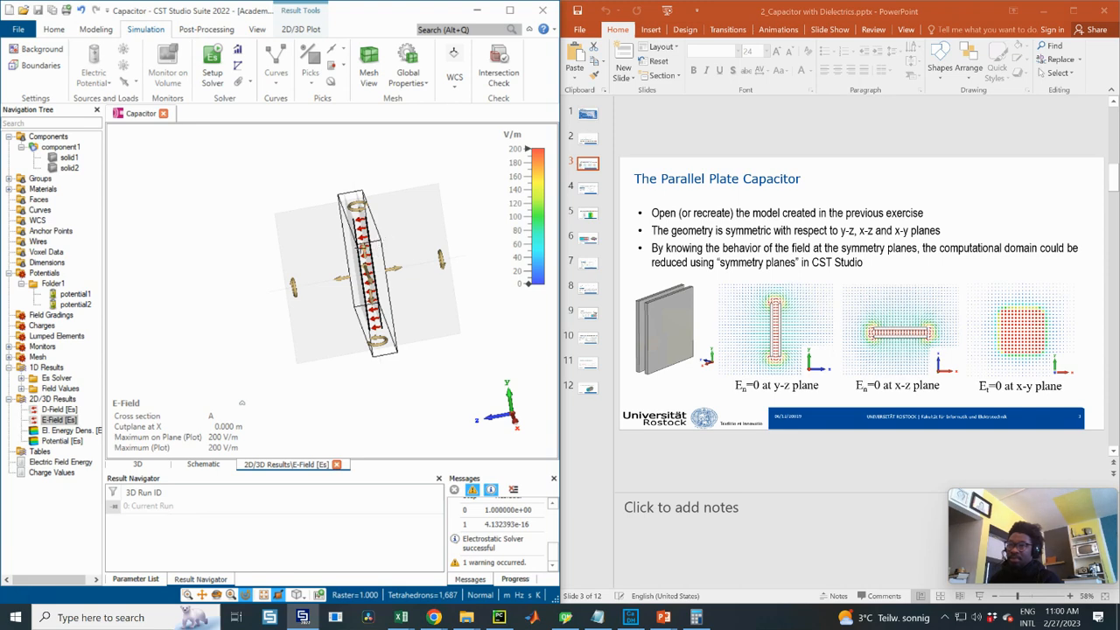
{"action": "left_click_drag", "start_coordinate": [372, 243], "coordinate": [353, 188]}
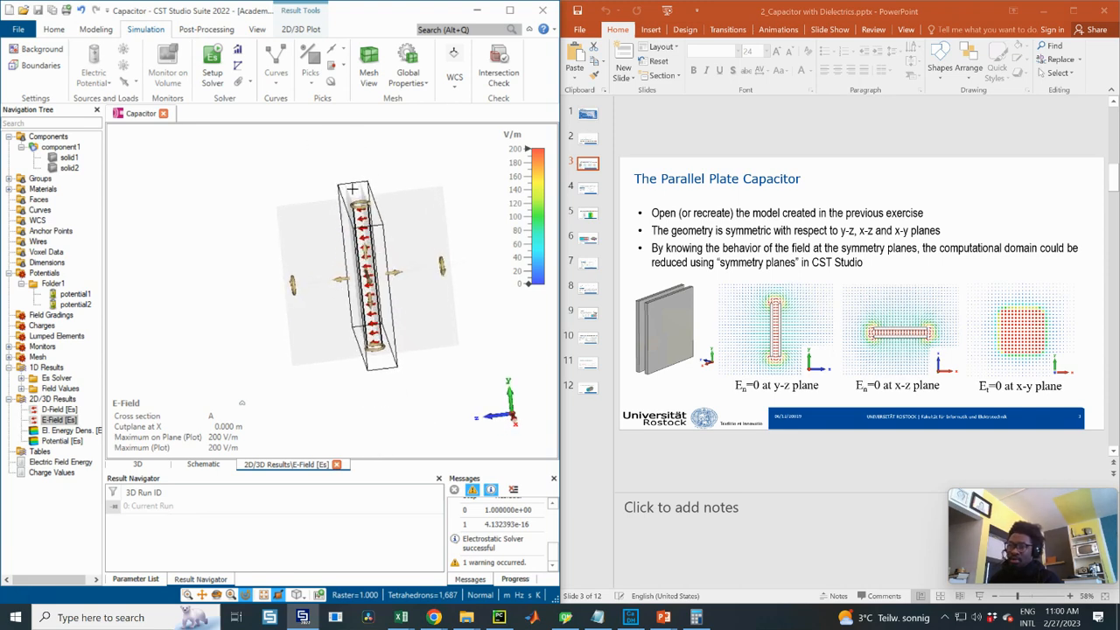
- Set the background's surrounding space to a distance of 1 in all directions, deleting the current and parametric results
{"action": "left_click", "coordinate": [39, 50]}
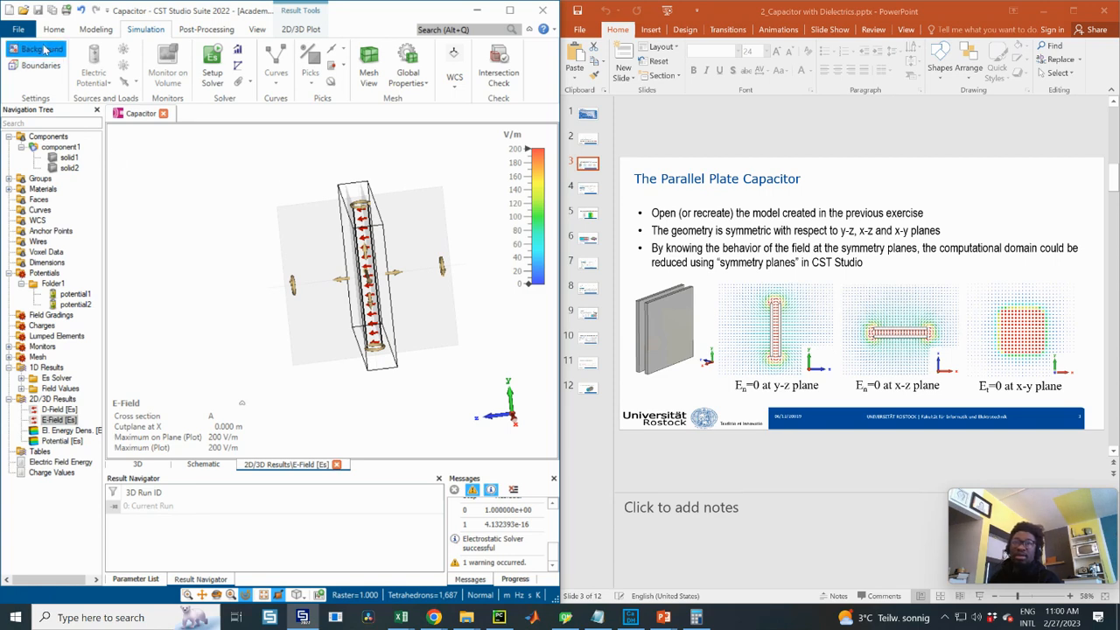
{"action": "left_click_drag", "start_coordinate": [601, 306], "coordinate": [572, 309]}
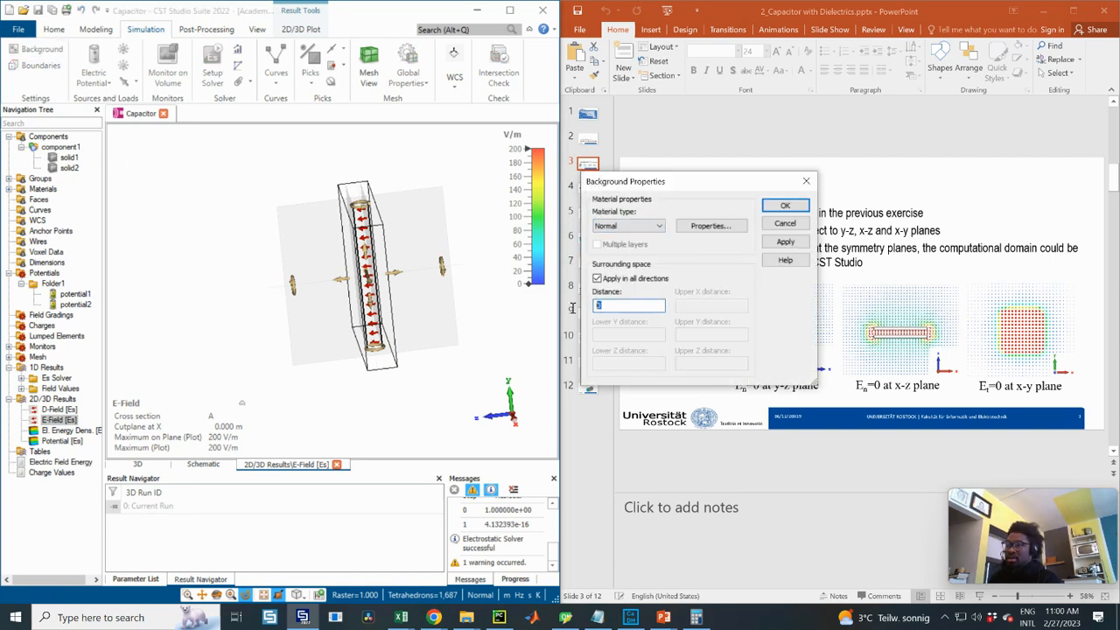
{"action": "left_click_drag", "start_coordinate": [614, 185], "coordinate": [574, 168]}
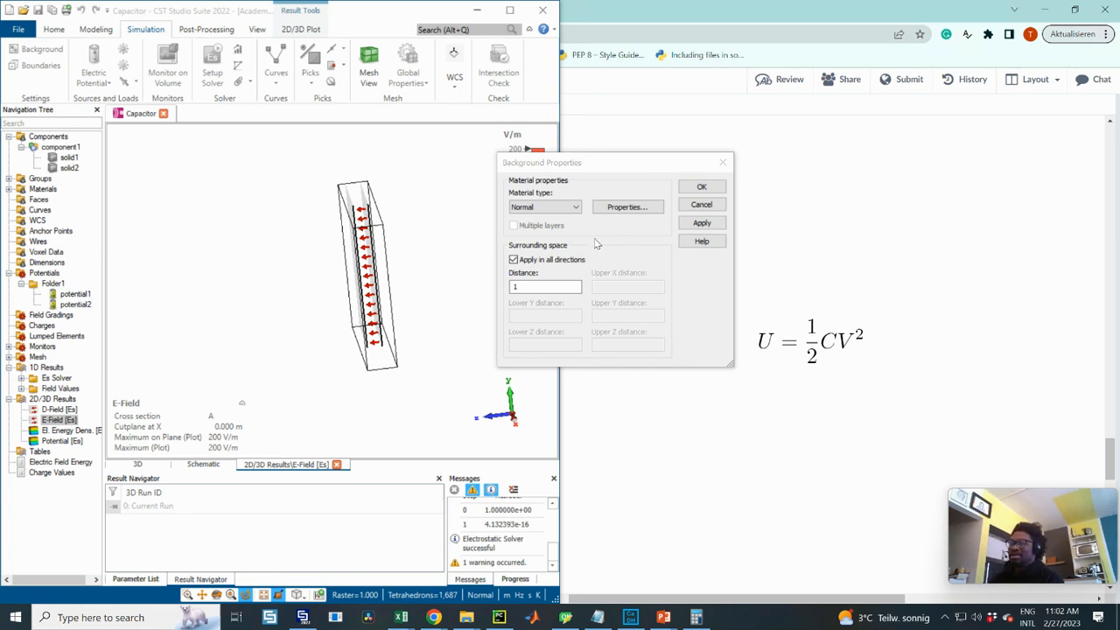
{"action": "left_click", "coordinate": [525, 286]}
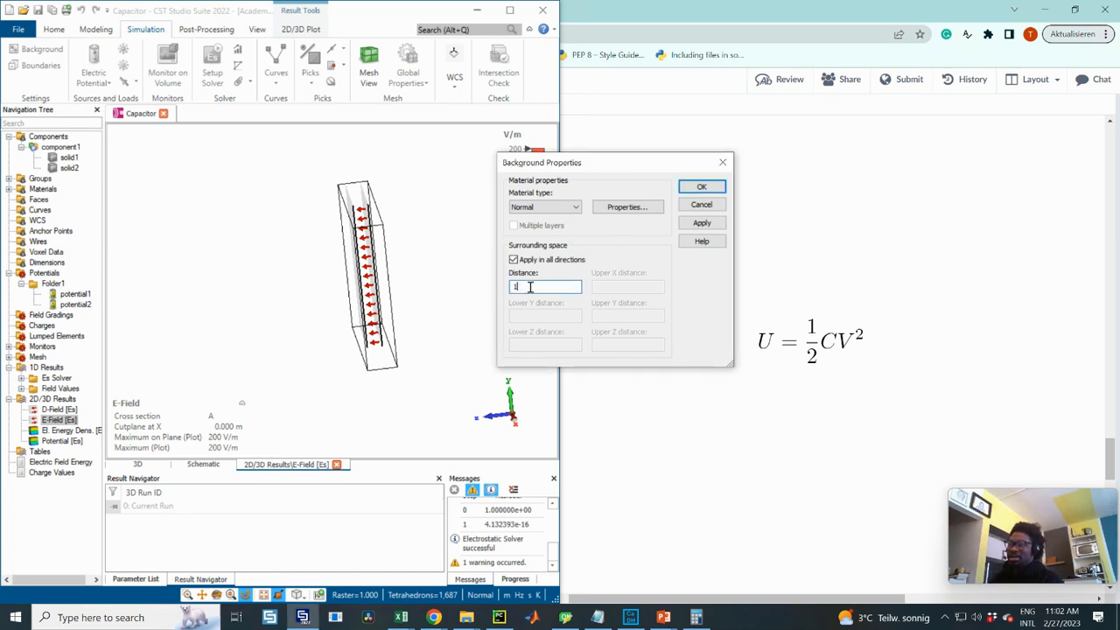
{"action": "double_click", "coordinate": [524, 287]}
{"action": "type", "text": "1"}
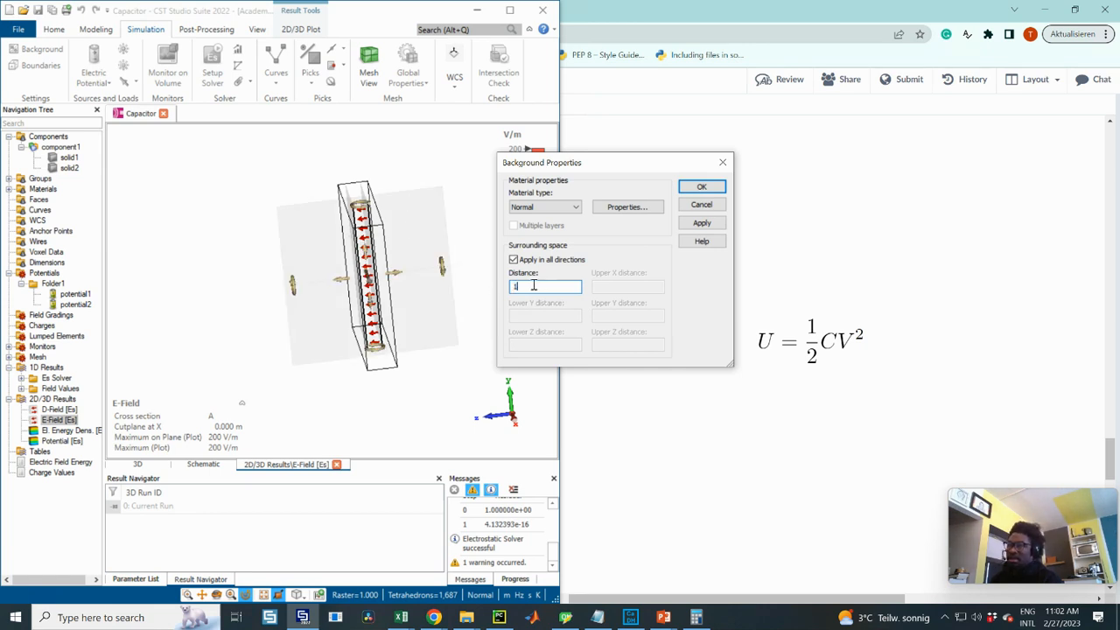
{"action": "left_click_drag", "start_coordinate": [531, 287], "coordinate": [500, 288]}
{"action": "left_click", "coordinate": [702, 222]}
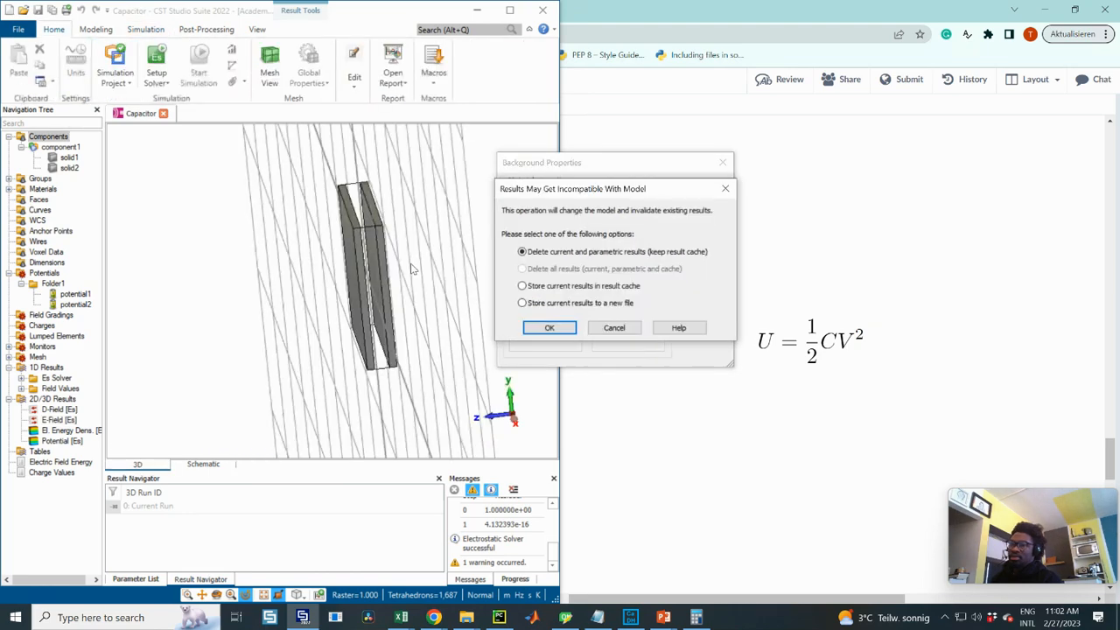
{"action": "left_click", "coordinate": [548, 329]}
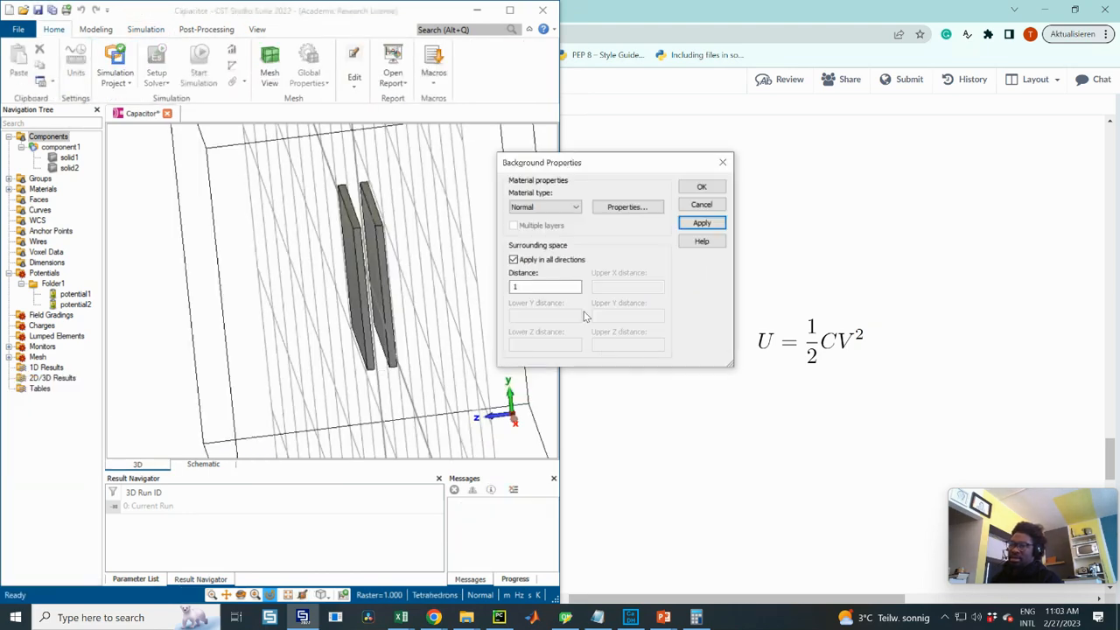
{"action": "left_click", "coordinate": [702, 189]}
- Set the boundary conditions to open in all directions
{"action": "scroll", "coordinate": [371, 256], "scroll_direction": "down", "scroll_amount": 2}
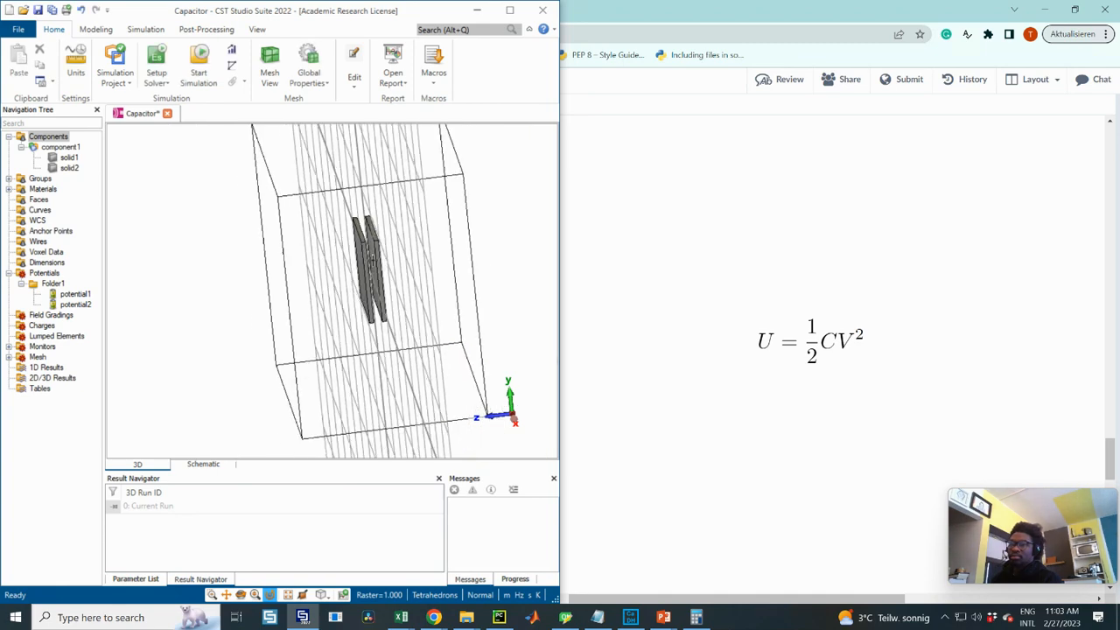
{"action": "scroll", "coordinate": [372, 260], "scroll_direction": "down", "scroll_amount": 3}
{"action": "left_click_drag", "start_coordinate": [469, 263], "coordinate": [258, 266]}
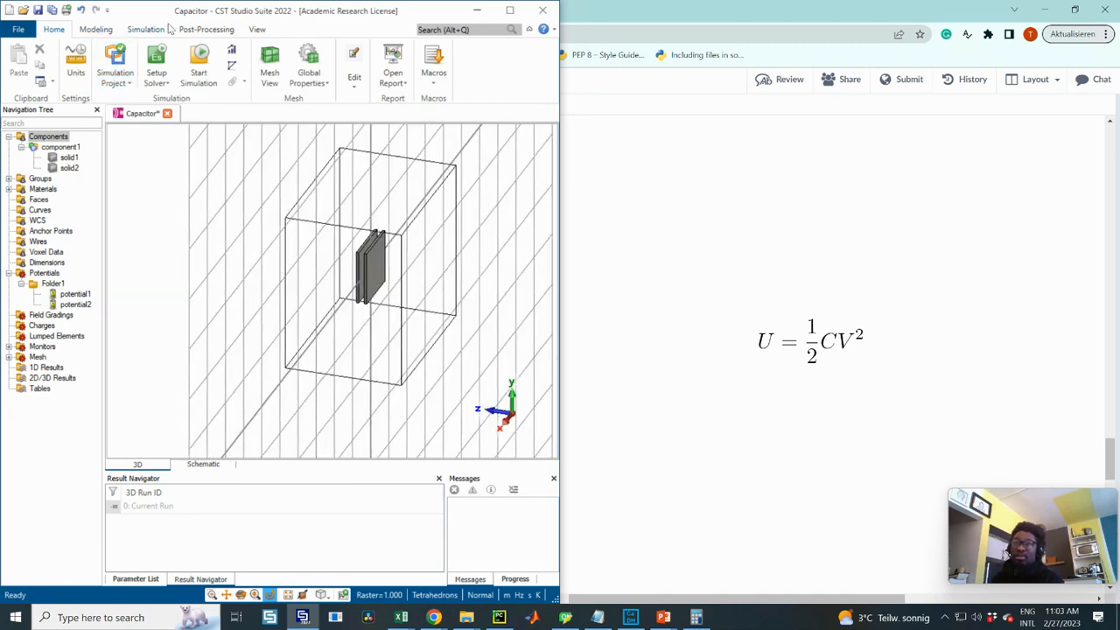
{"action": "left_click", "coordinate": [138, 30]}
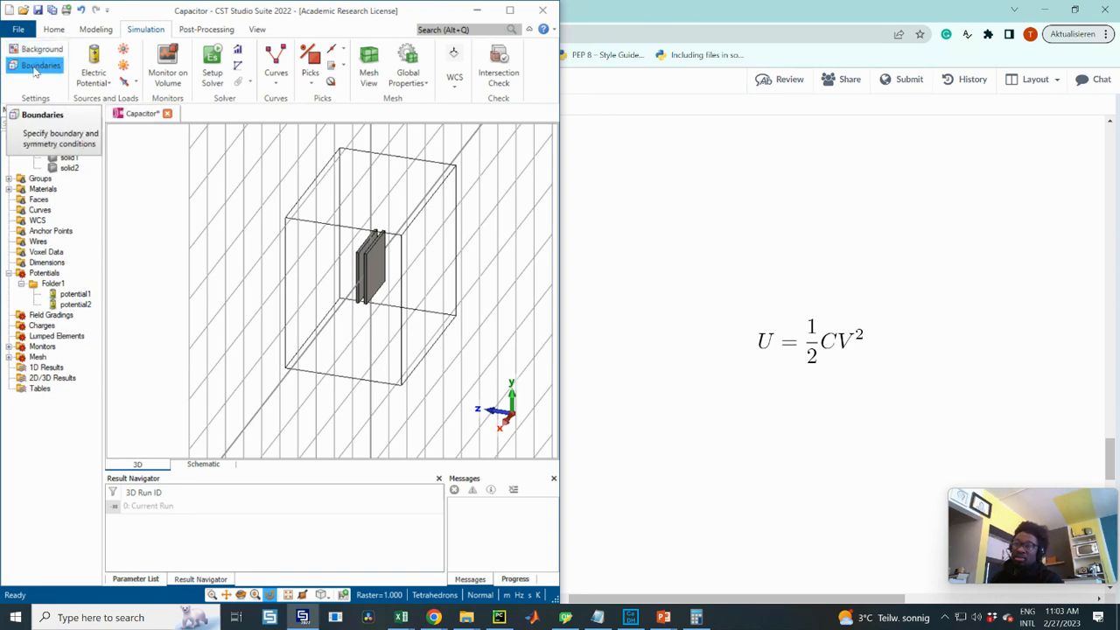
{"action": "scroll", "coordinate": [302, 238], "scroll_direction": "up", "scroll_amount": 3}
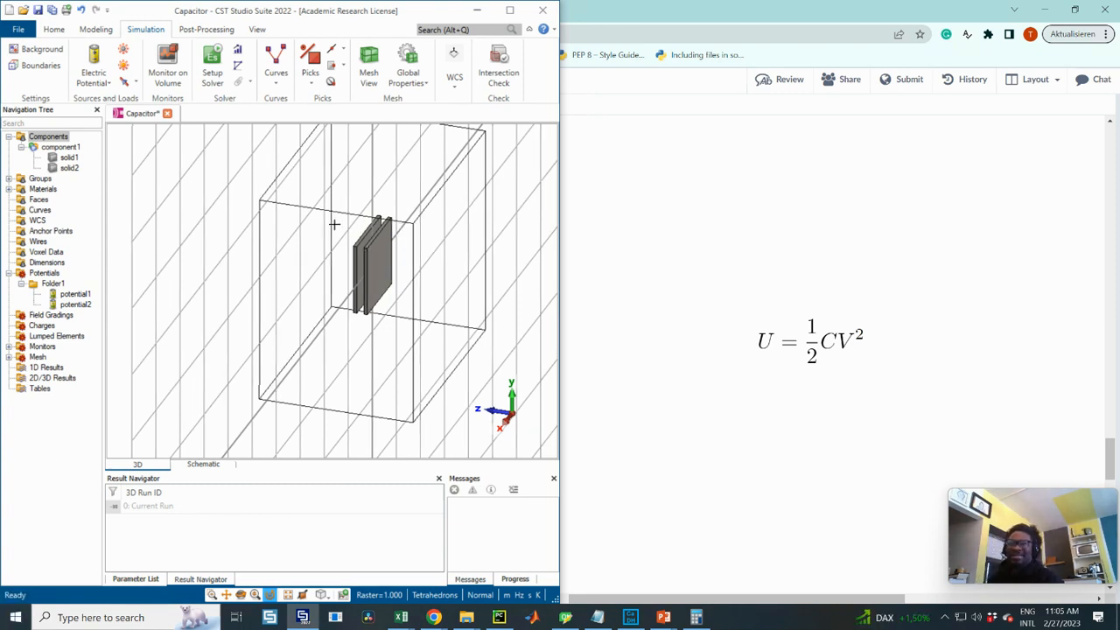
{"action": "middle_click_drag", "start_coordinate": [333, 237], "coordinate": [334, 258]}
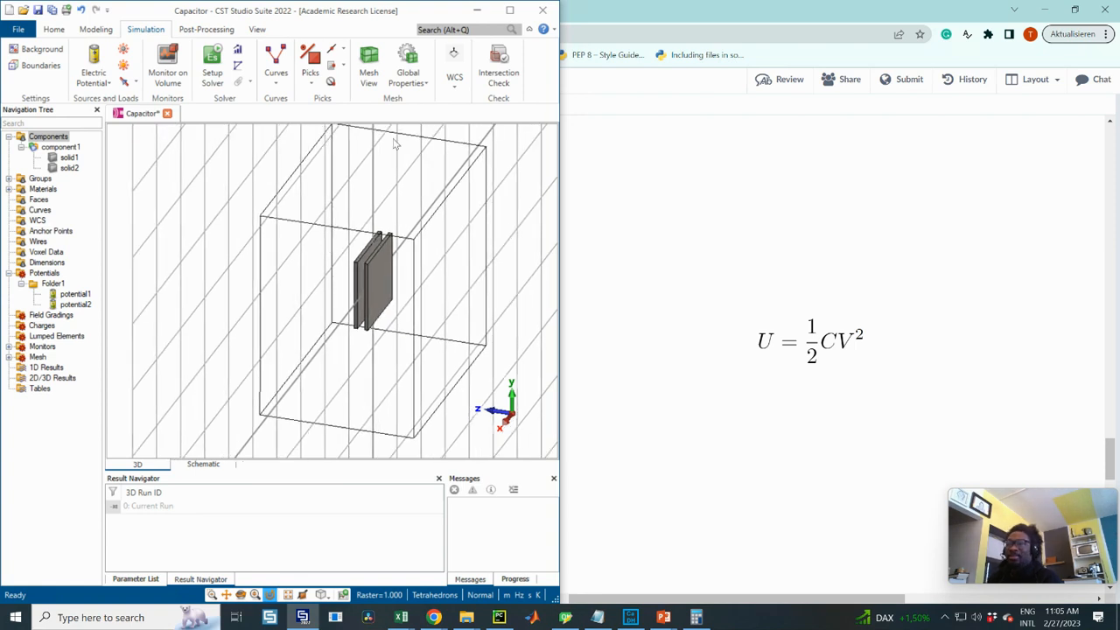
{"action": "left_click", "coordinate": [35, 66]}
{"action": "left_click", "coordinate": [366, 88]}
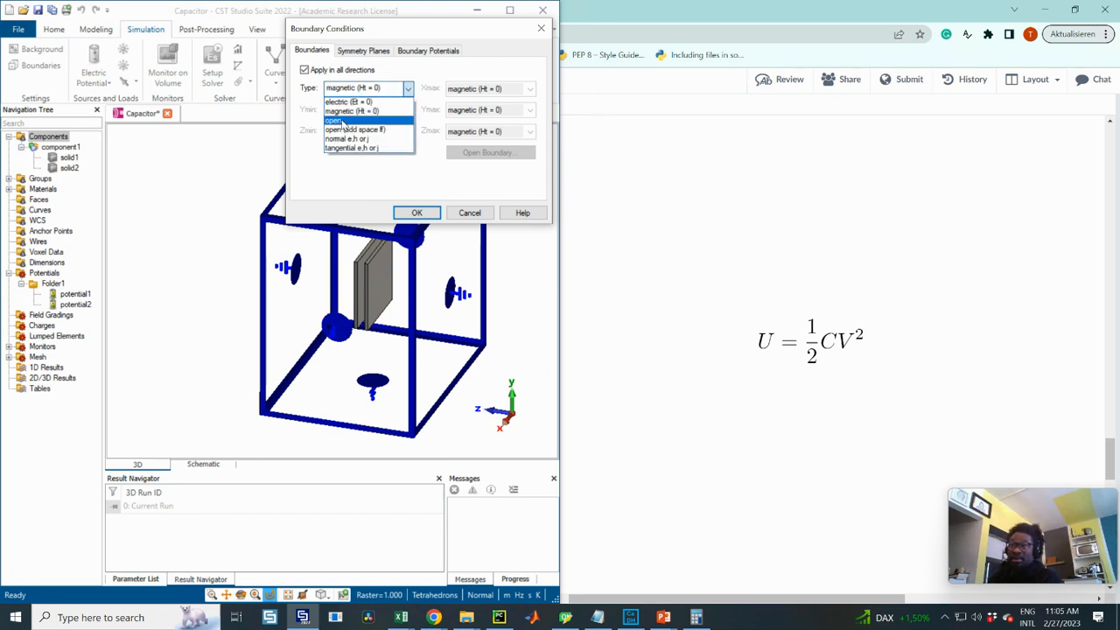
{"action": "left_click", "coordinate": [341, 121]}
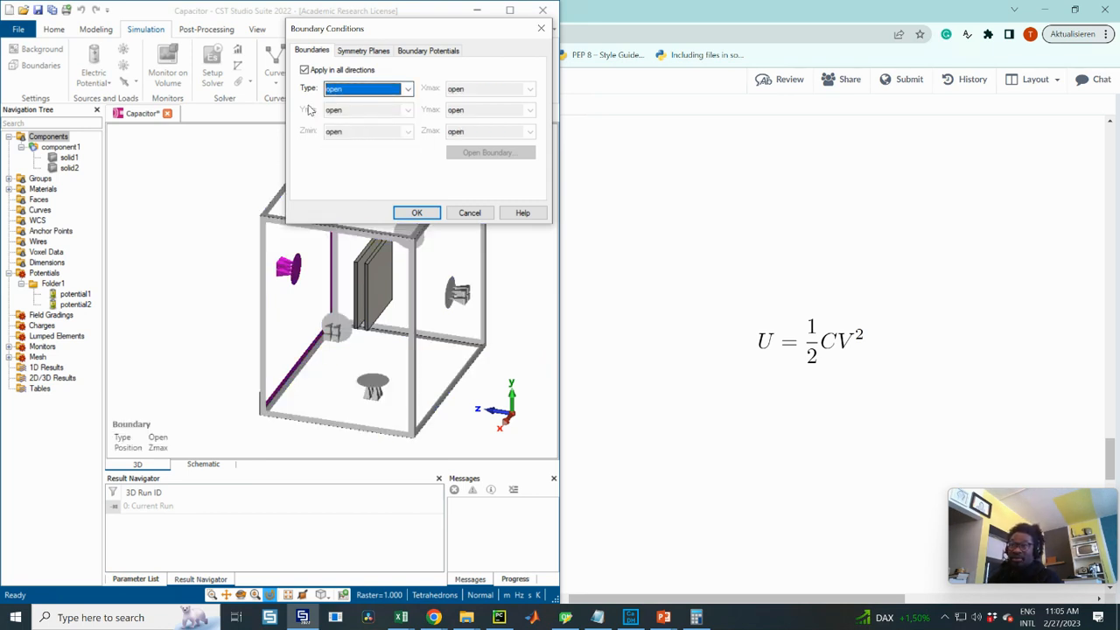
{"action": "left_click", "coordinate": [416, 213]}
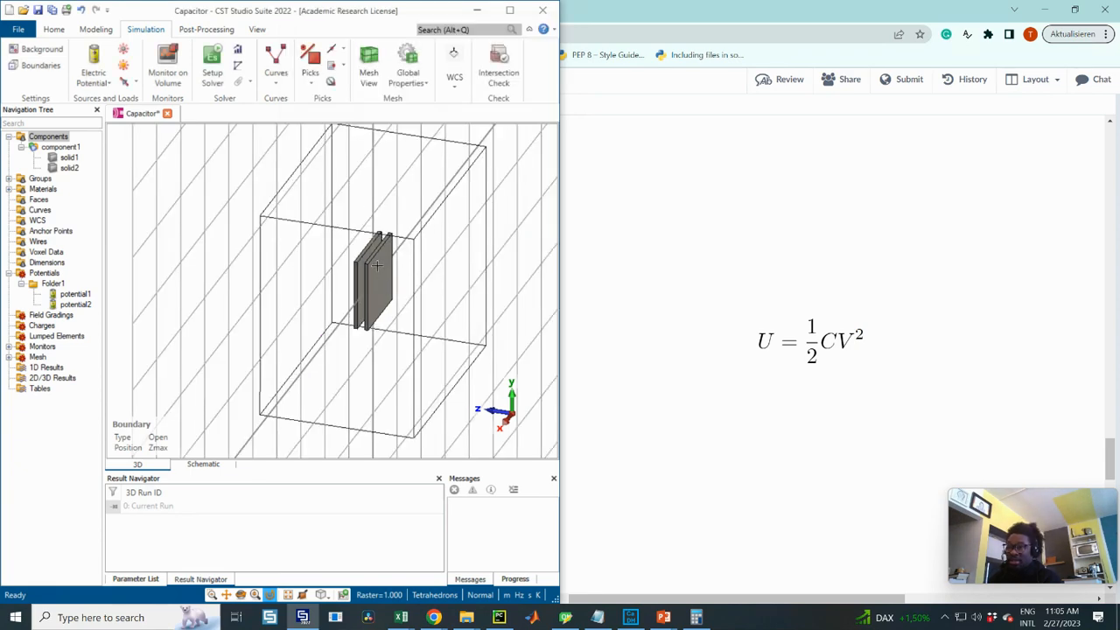
- Hide the working plane grid so only the plates and bounding box are displayed
{"action": "left_click", "coordinate": [257, 30]}
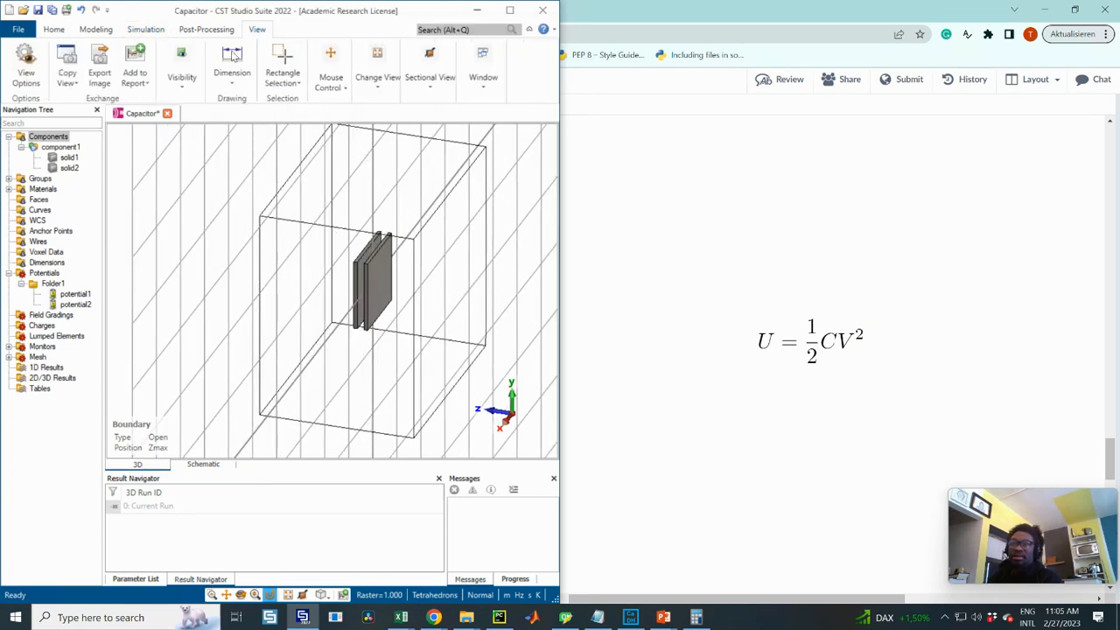
{"action": "left_click", "coordinate": [184, 83]}
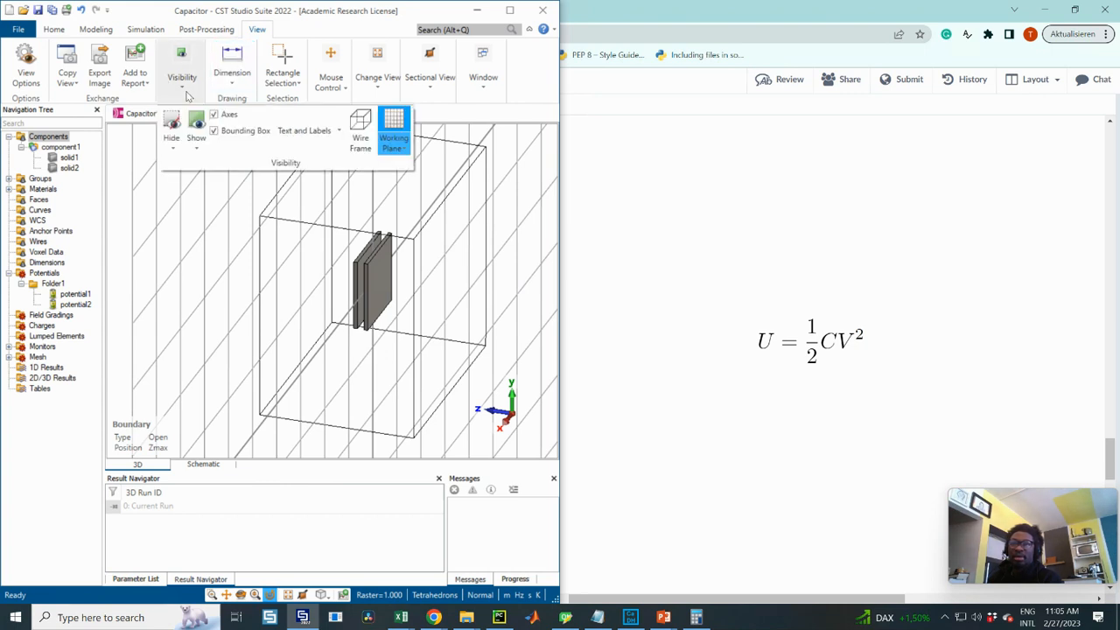
{"action": "left_click", "coordinate": [393, 131]}
{"action": "mouse_move", "coordinate": [392, 297]}
{"action": "left_mouse_down"}
{"action": "mouse_move", "coordinate": [478, 200]}
{"action": "mouse_move", "coordinate": [452, 306]}
{"action": "mouse_move", "coordinate": [333, 293]}
{"action": "left_mouse_up"}
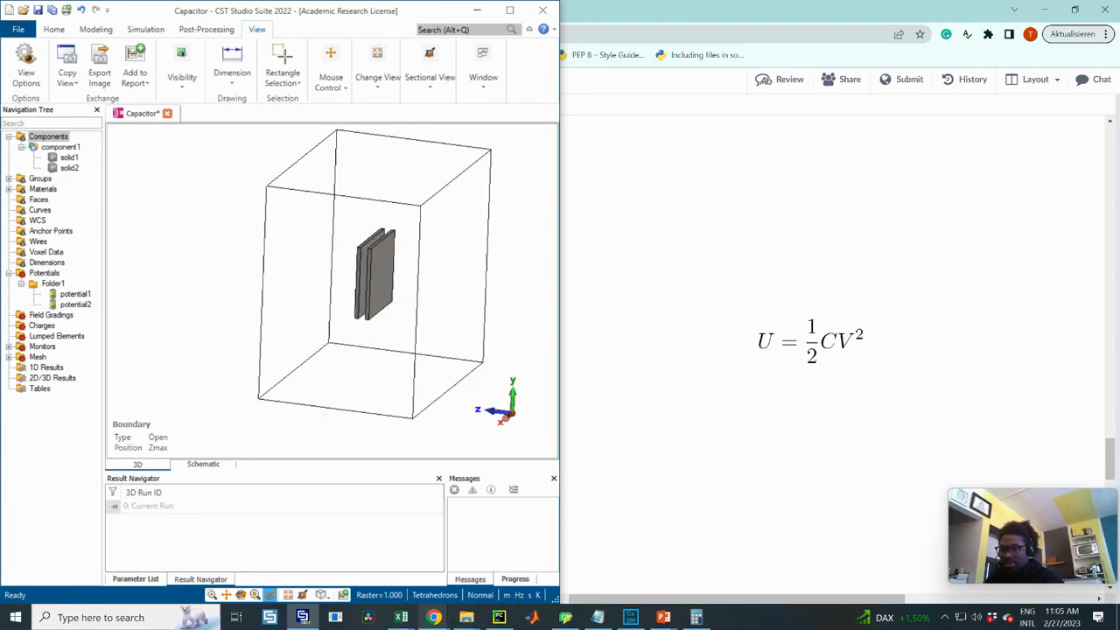
- Bring the 2_Capacitor with Dielectrics presentation back up in PowerPoint and examine the plates' symmetry in the y-z, x-y and x-z planes
{"action": "mouse_move", "coordinate": [666, 619]}
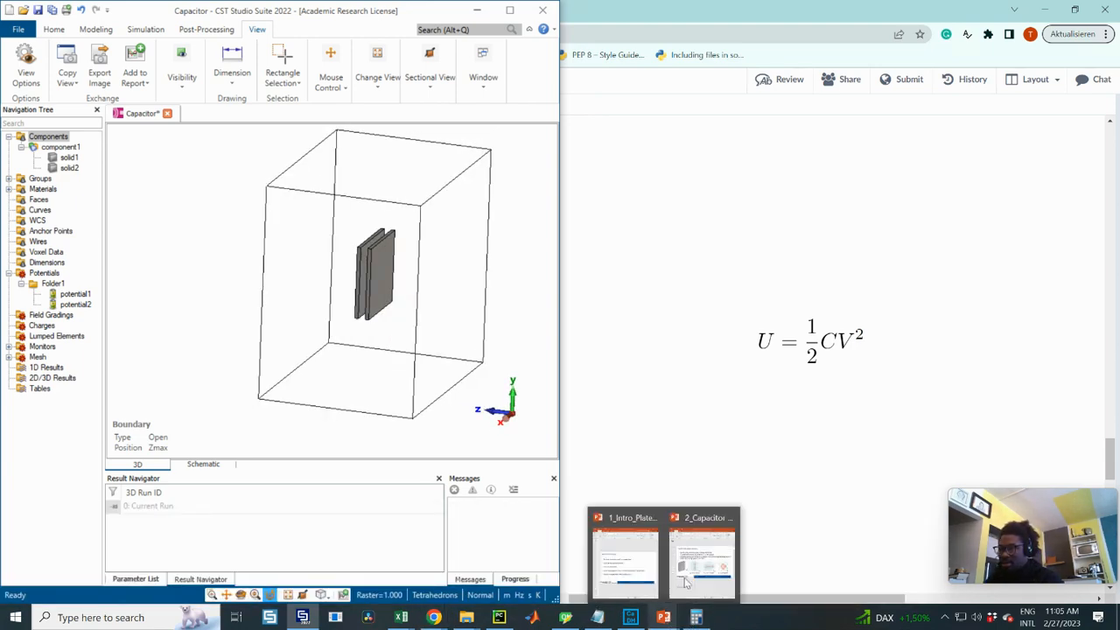
{"action": "left_click", "coordinate": [687, 582]}
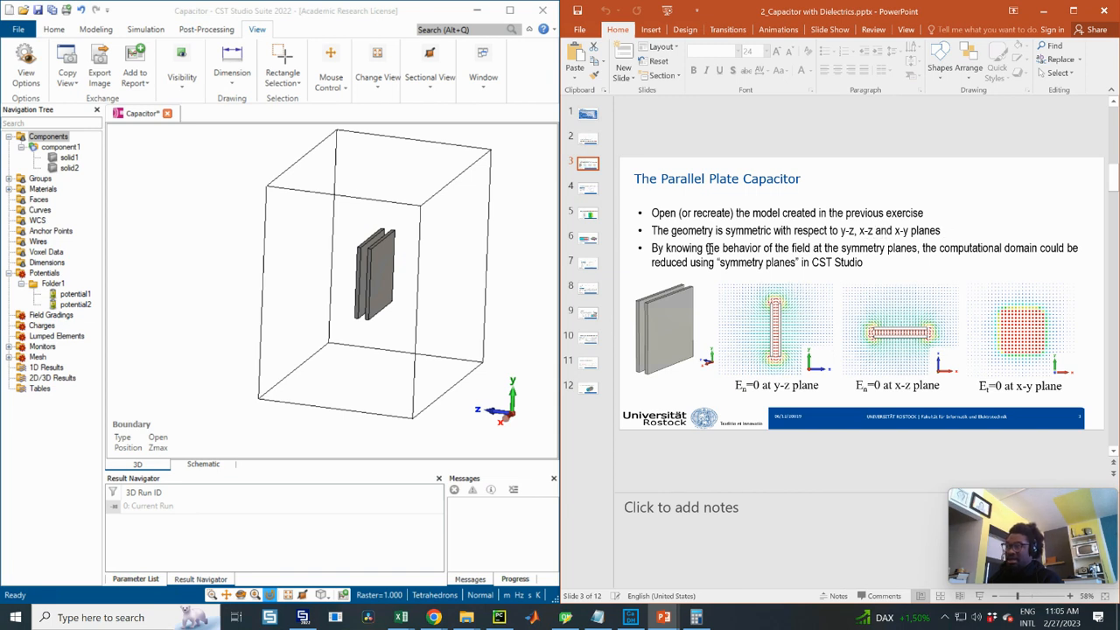
{"action": "left_click", "coordinate": [382, 258]}
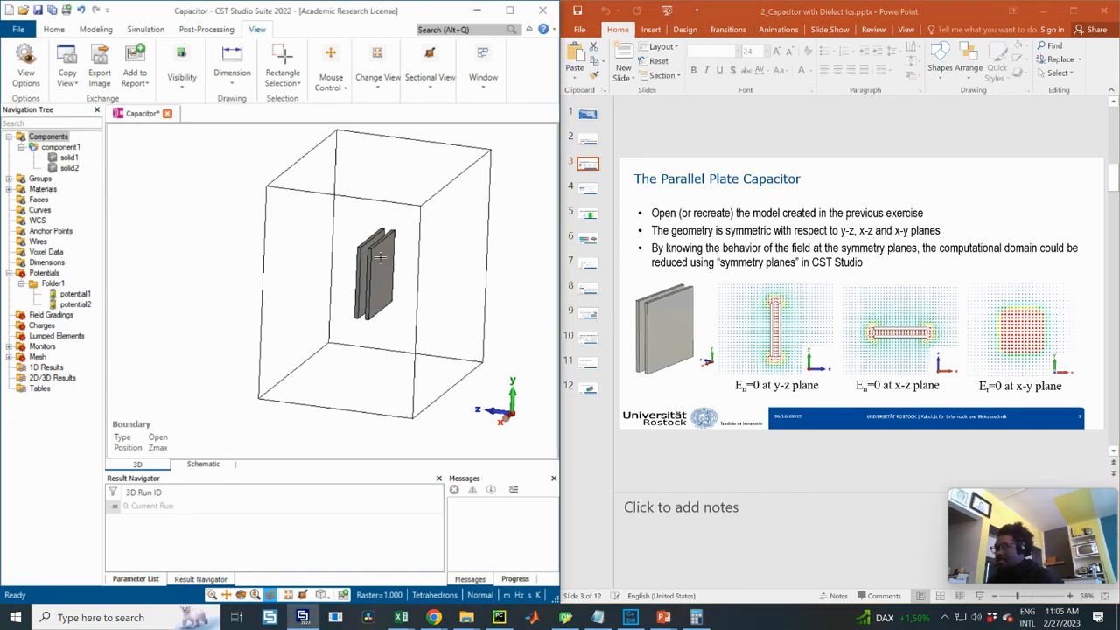
{"action": "key", "text": "KP_6"}
{"action": "scroll", "coordinate": [381, 237], "scroll_direction": "up", "scroll_amount": 3}
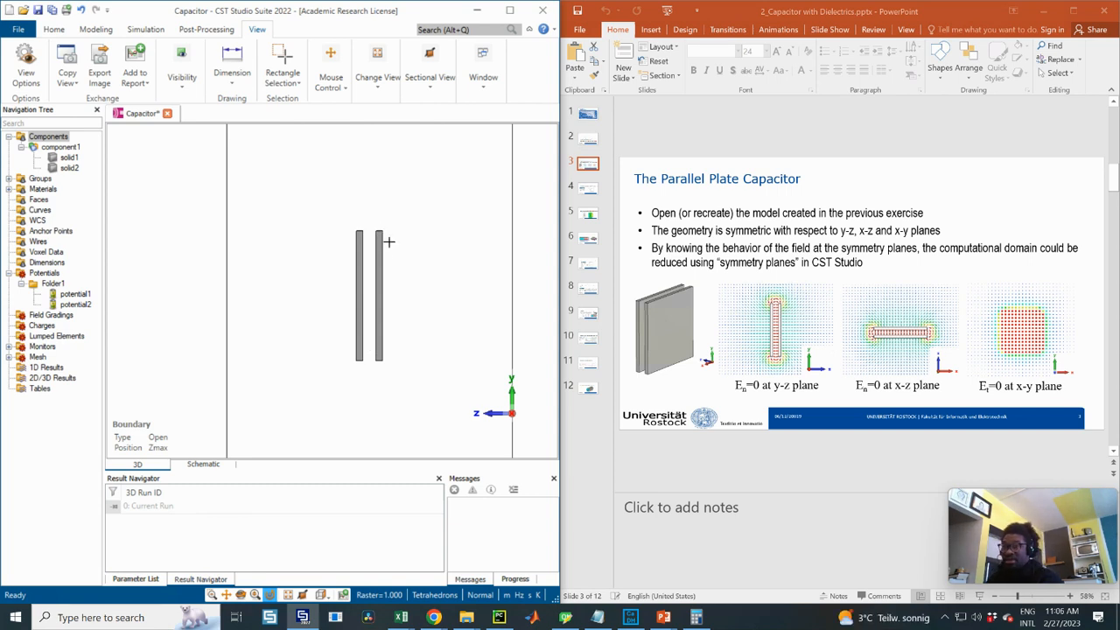
{"action": "key", "text": "3"}
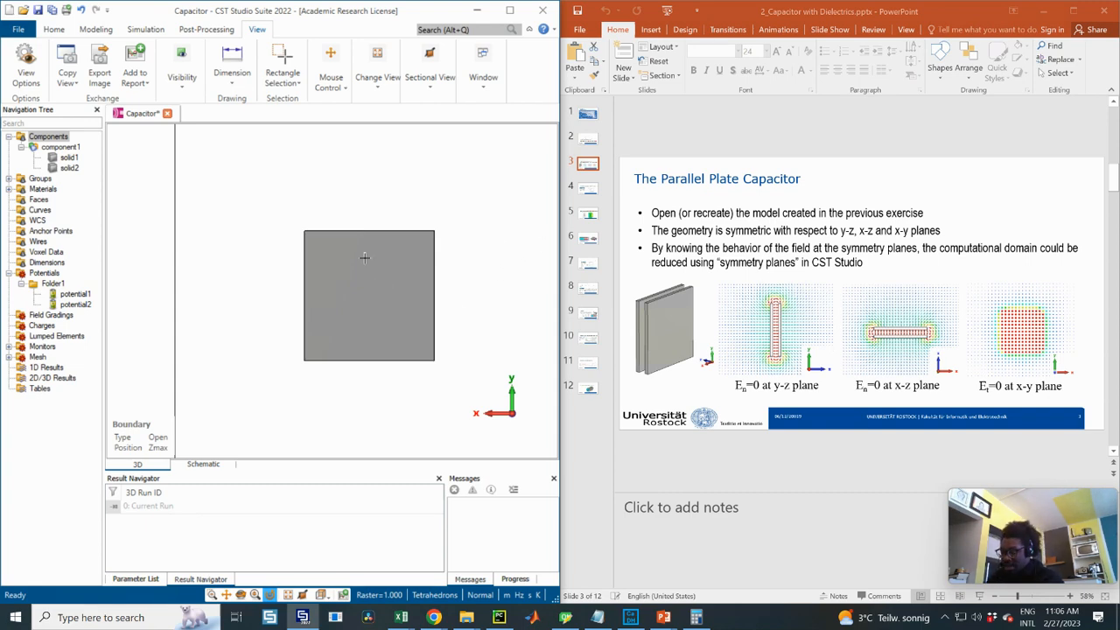
{"action": "key", "text": "8"}
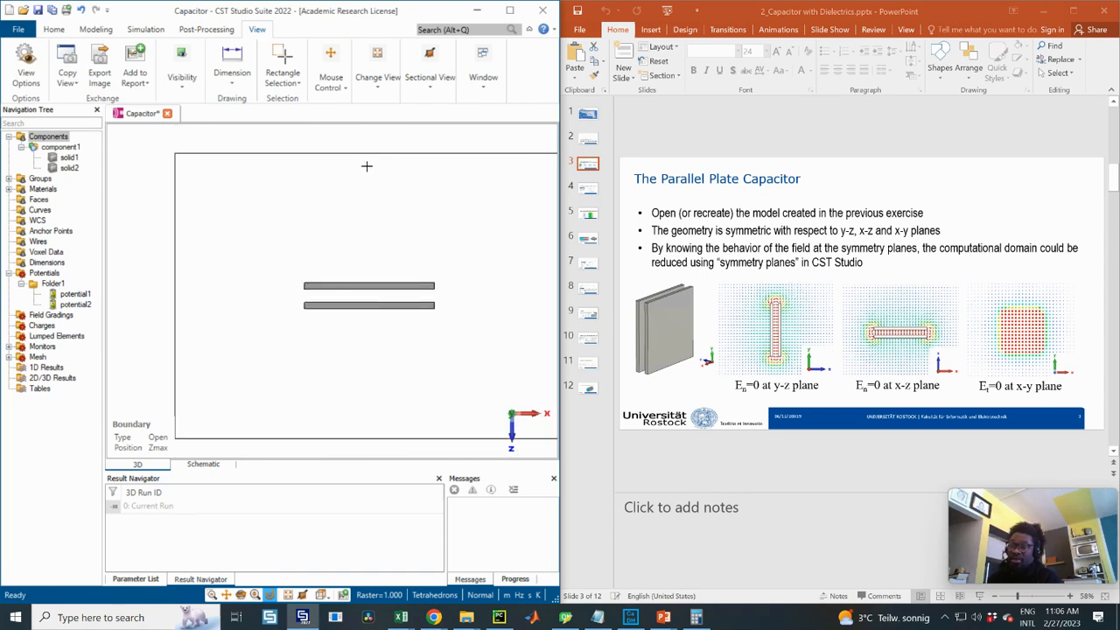
- Examine the YZ, XZ and XY symmetry planes through the plates in the boundary conditions, leaving the settings unchanged
{"action": "middle_click_drag", "start_coordinate": [379, 194], "coordinate": [354, 192]}
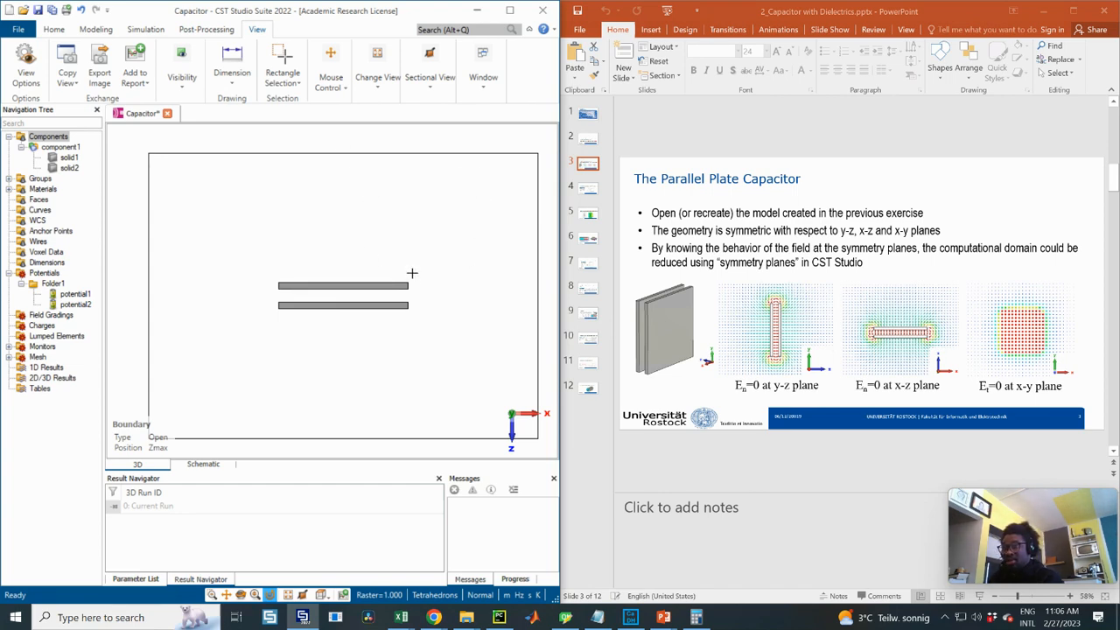
{"action": "left_click_drag", "start_coordinate": [350, 353], "coordinate": [412, 270]}
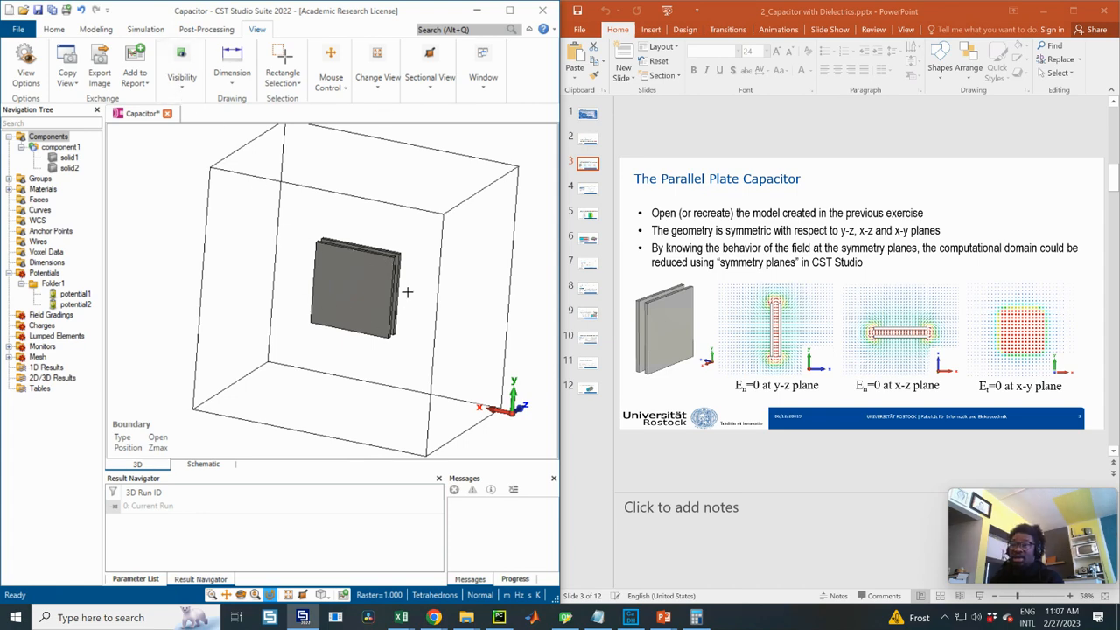
{"action": "left_click_drag", "start_coordinate": [449, 295], "coordinate": [333, 278]}
{"action": "left_click", "coordinate": [142, 30]}
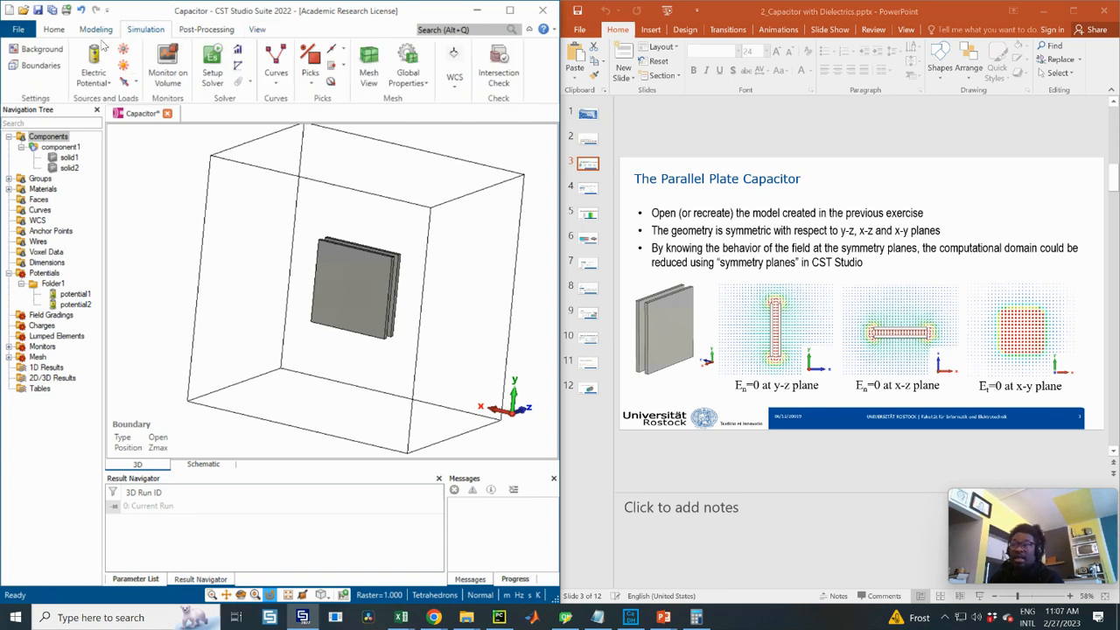
{"action": "left_click", "coordinate": [39, 68]}
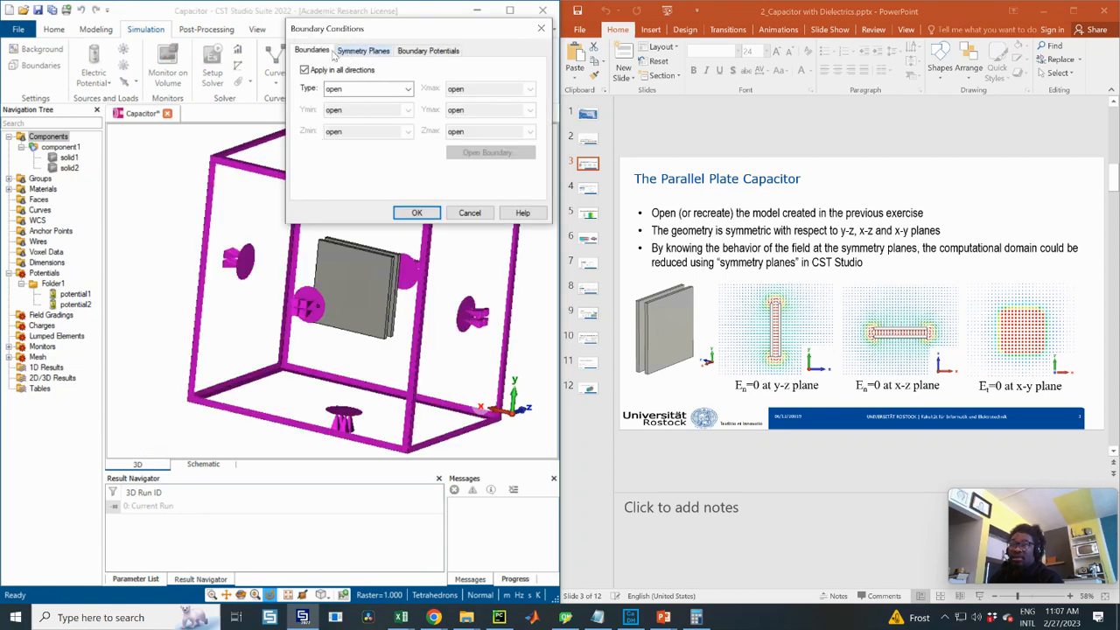
{"action": "left_click", "coordinate": [360, 51]}
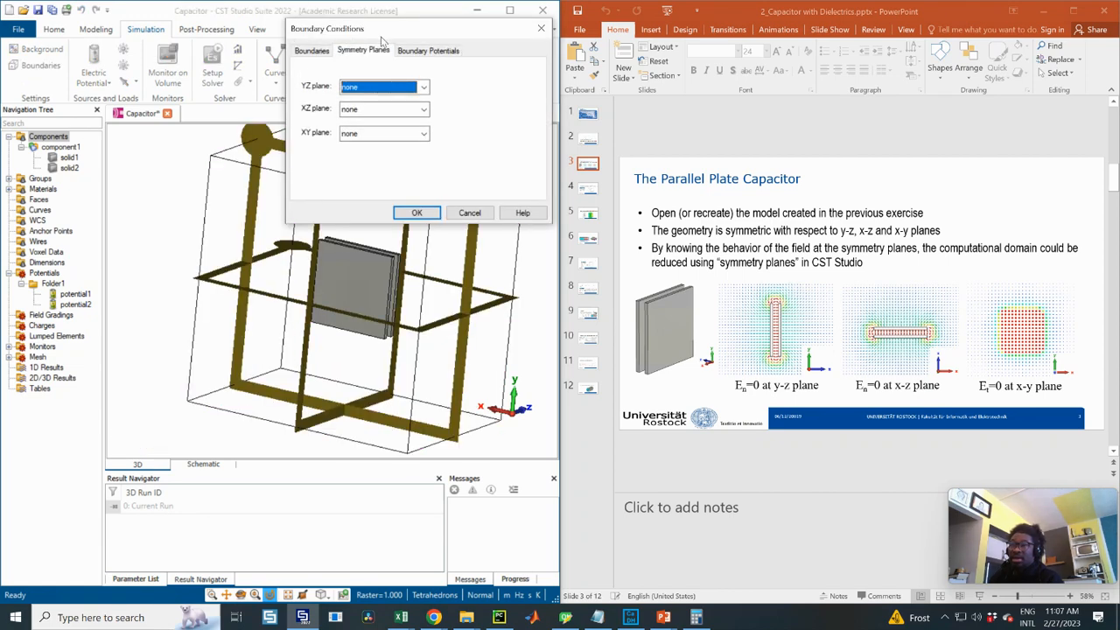
{"action": "left_click_drag", "start_coordinate": [363, 28], "coordinate": [727, 63]}
{"action": "mouse_move", "coordinate": [375, 270]}
{"action": "left_mouse_down"}
{"action": "mouse_move", "coordinate": [380, 262]}
{"action": "mouse_move", "coordinate": [399, 280]}
{"action": "mouse_move", "coordinate": [308, 249]}
{"action": "mouse_move", "coordinate": [195, 242]}
{"action": "mouse_move", "coordinate": [329, 243]}
{"action": "mouse_move", "coordinate": [495, 278]}
{"action": "left_mouse_up"}
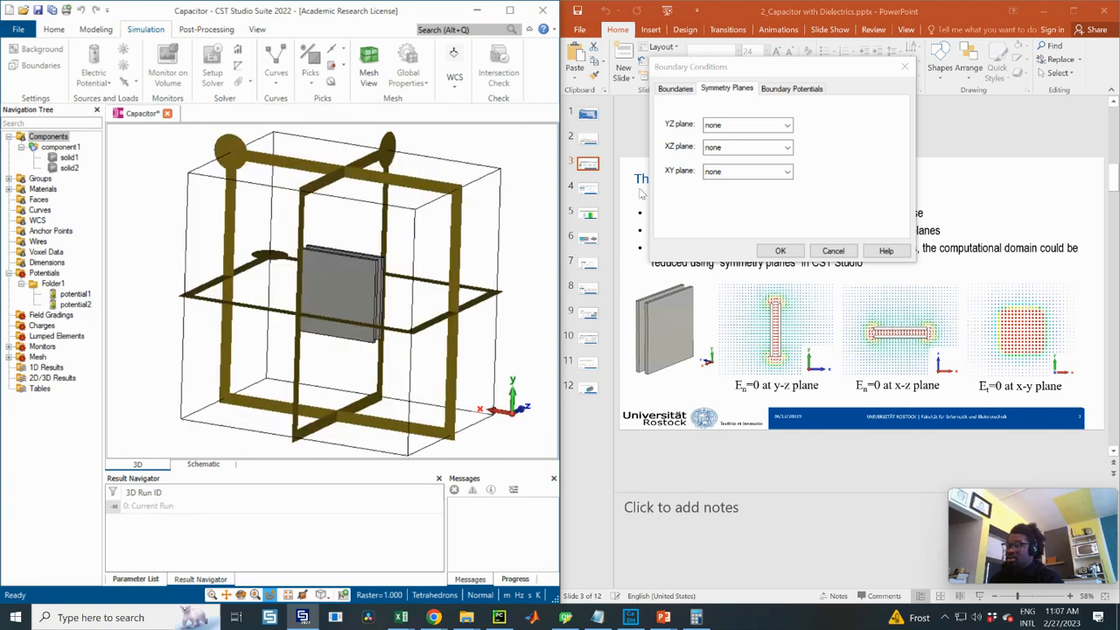
{"action": "left_click_drag", "start_coordinate": [749, 70], "coordinate": [342, 105]}
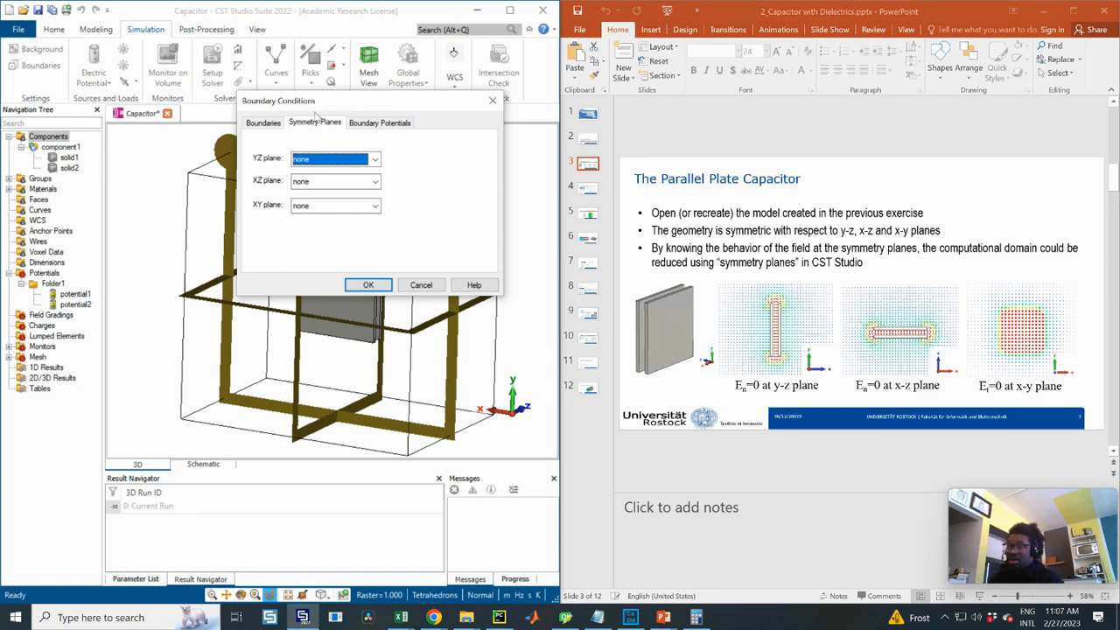
{"action": "left_click_drag", "start_coordinate": [332, 106], "coordinate": [524, 159]}
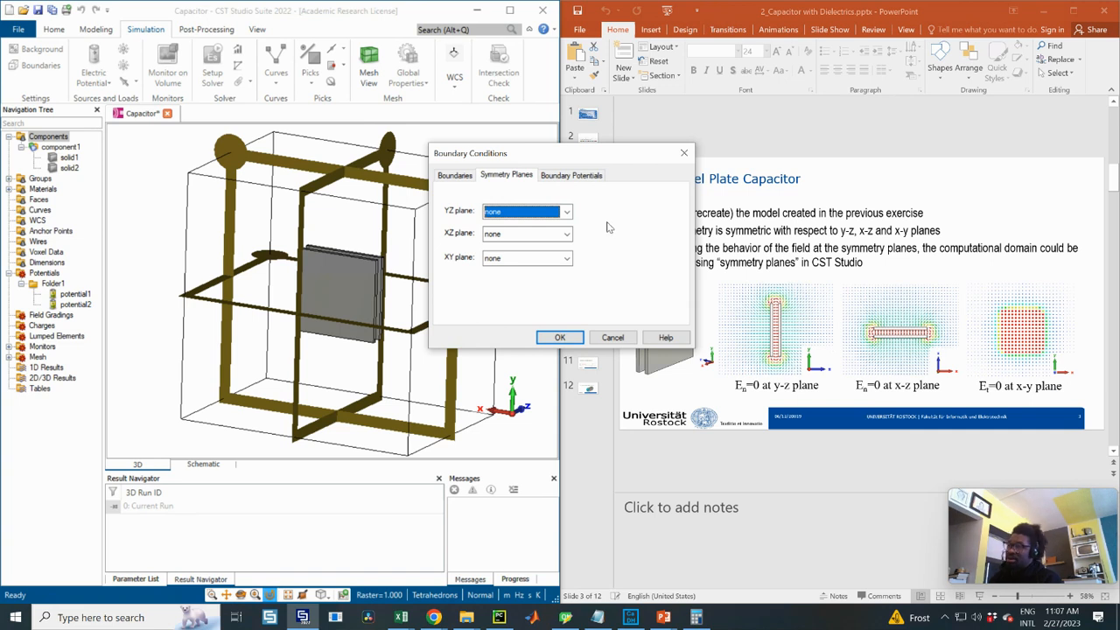
{"action": "left_click", "coordinate": [685, 155]}
- Run the electrostatic solver on the capacitor model
{"action": "left_click_drag", "start_coordinate": [326, 273], "coordinate": [380, 245]}
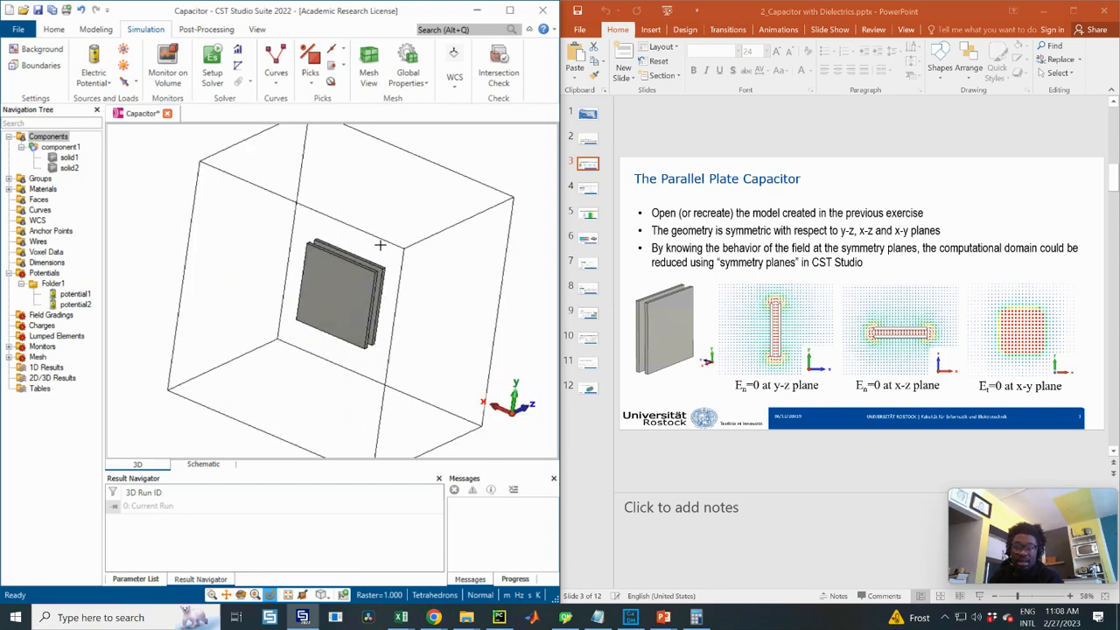
{"action": "left_click", "coordinate": [212, 76]}
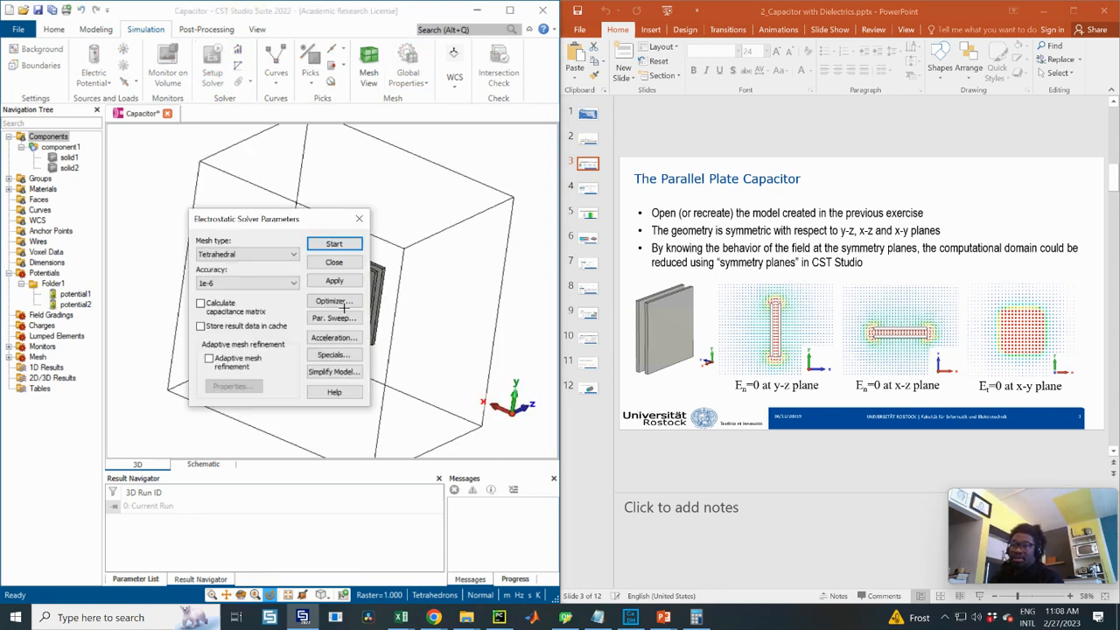
{"action": "left_click", "coordinate": [326, 245]}
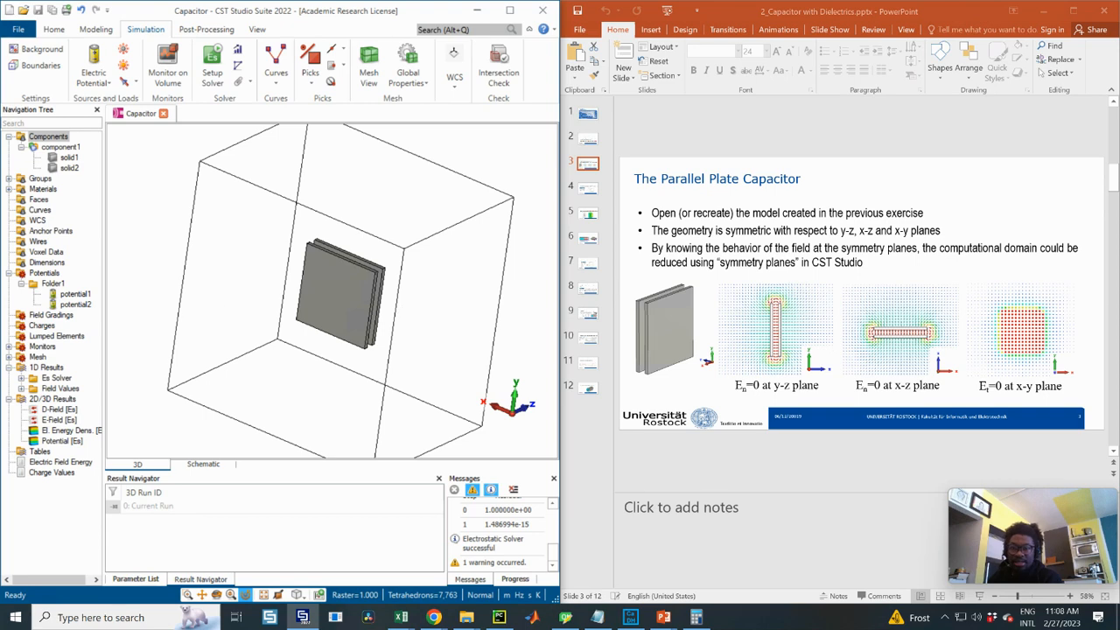
- Display the E-Field result and examine the field between the plates in the y-z plane
{"action": "left_click", "coordinate": [56, 420]}
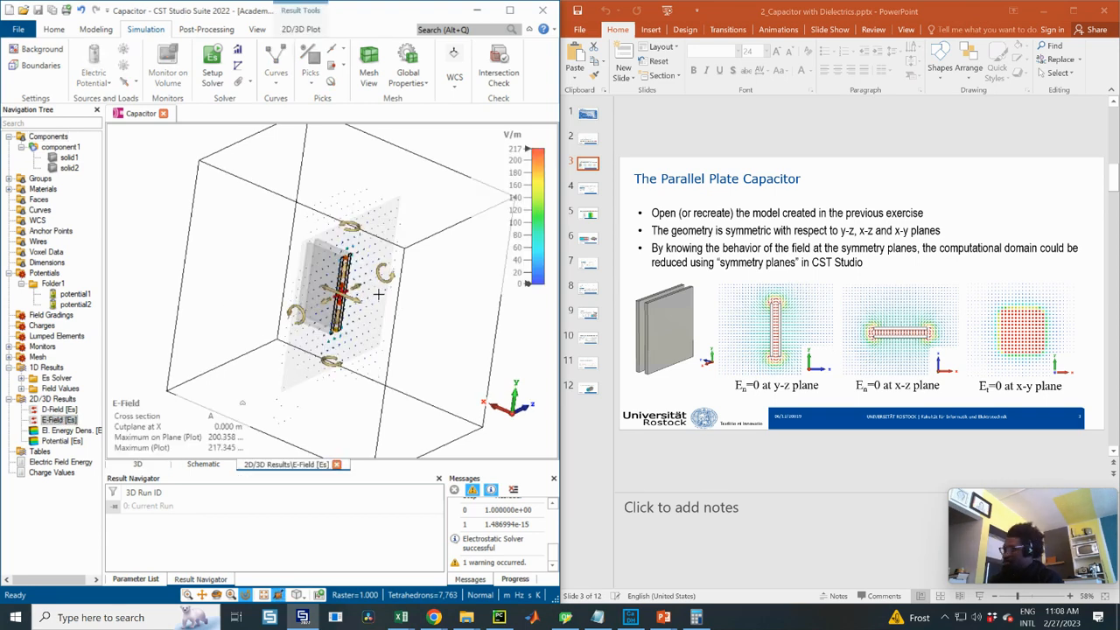
{"action": "key", "text": "6"}
{"action": "scroll", "coordinate": [365, 295], "scroll_direction": "up", "scroll_amount": 3}
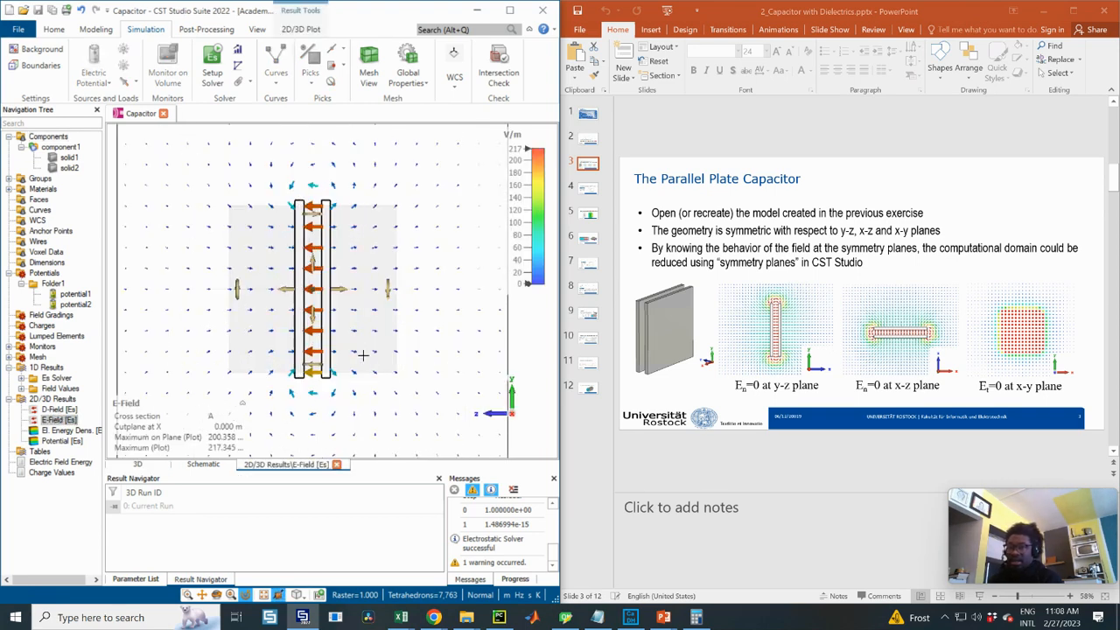
{"action": "middle_click_drag", "start_coordinate": [303, 283], "coordinate": [355, 316]}
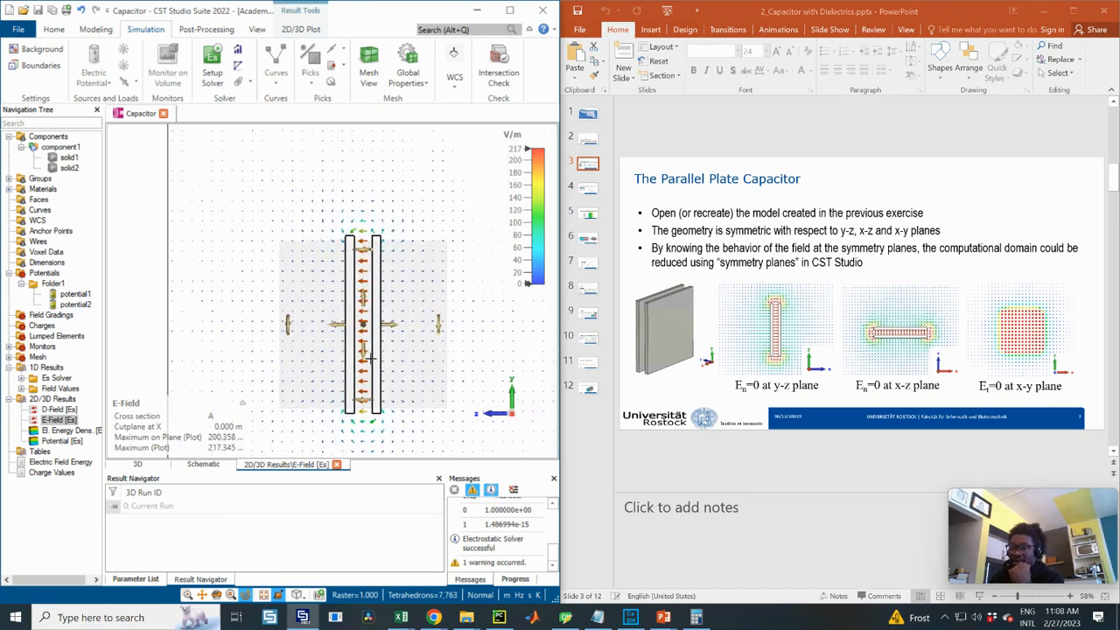
{"action": "middle_click_drag", "start_coordinate": [371, 359], "coordinate": [358, 320]}
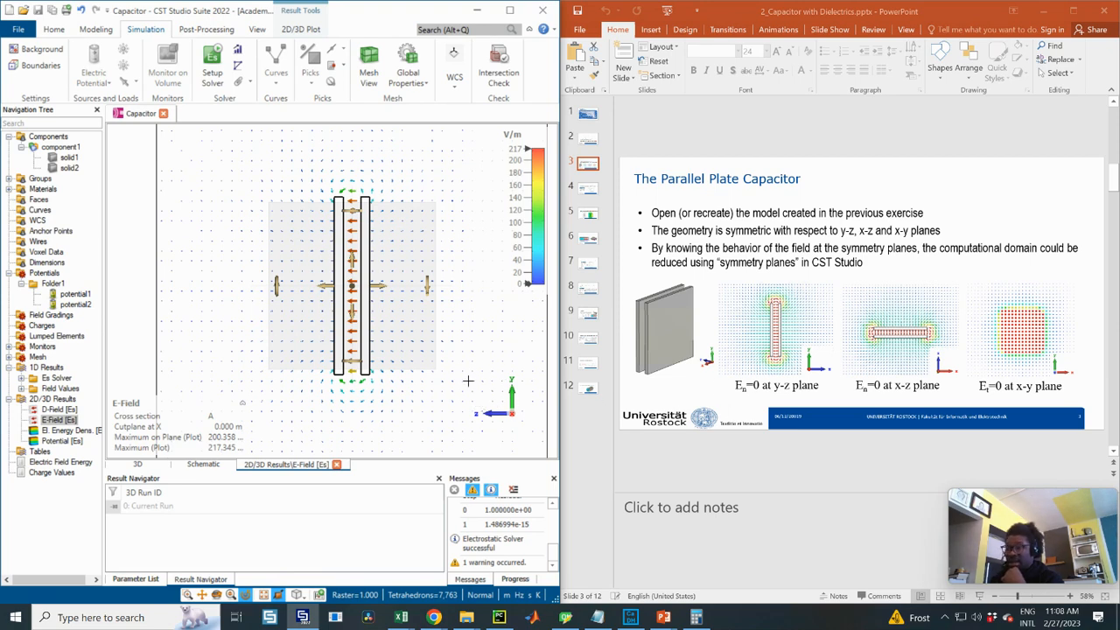
{"action": "scroll", "coordinate": [352, 190], "scroll_direction": "up", "scroll_amount": 2}
{"action": "scroll", "coordinate": [357, 211], "scroll_direction": "down", "scroll_amount": 3}
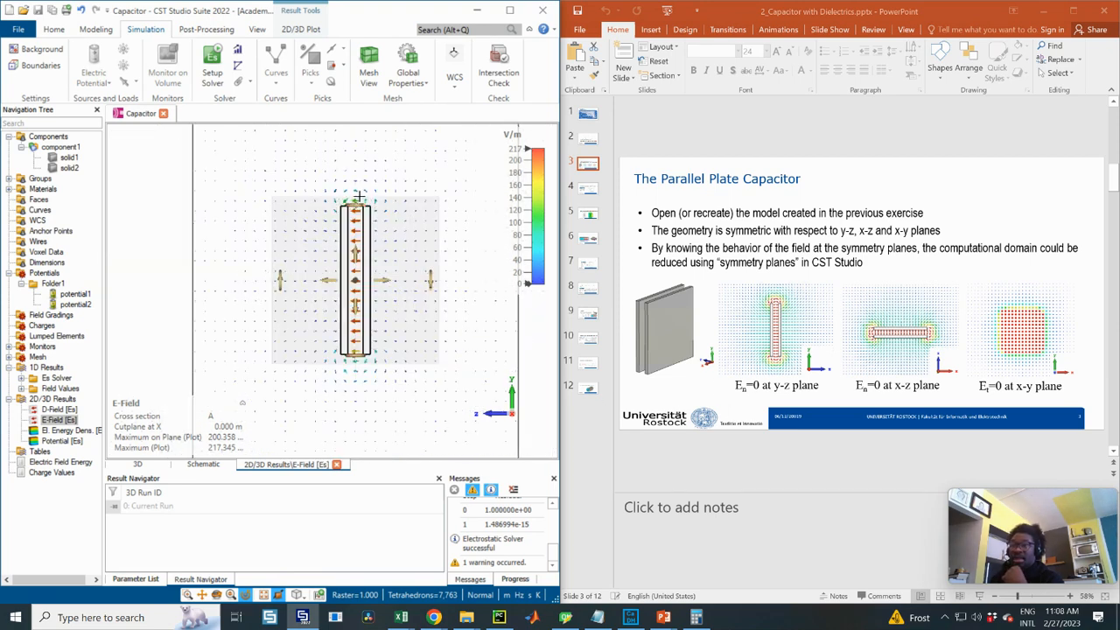
{"action": "scroll", "coordinate": [344, 238], "scroll_direction": "down", "scroll_amount": 2}
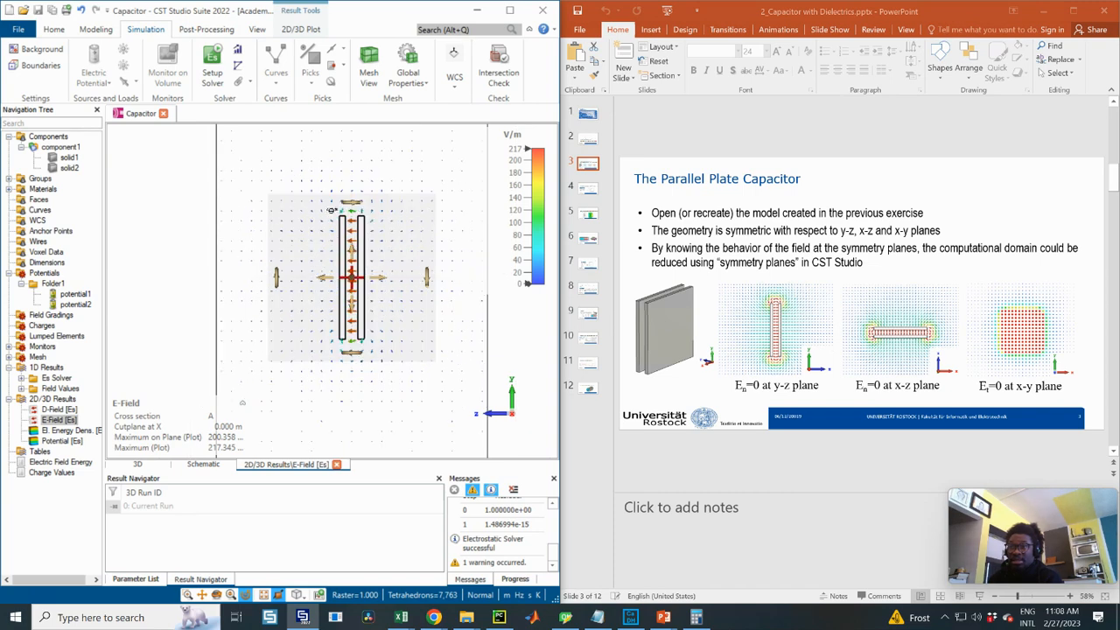
- Shift the E-field cutplane along X to about -0.166 m and return to the y-z view
{"action": "left_click_drag", "start_coordinate": [332, 210], "coordinate": [371, 214]}
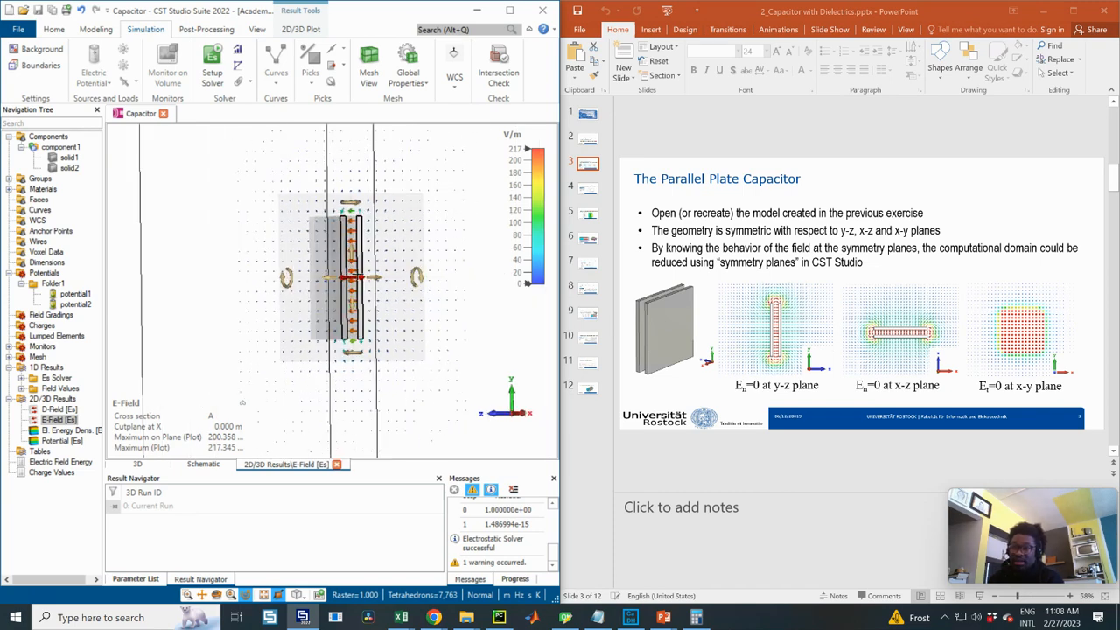
{"action": "mouse_move", "coordinate": [360, 277]}
{"action": "left_mouse_down"}
{"action": "mouse_move", "coordinate": [374, 275]}
{"action": "mouse_move", "coordinate": [352, 271]}
{"action": "left_mouse_up"}
{"action": "key", "text": "6"}
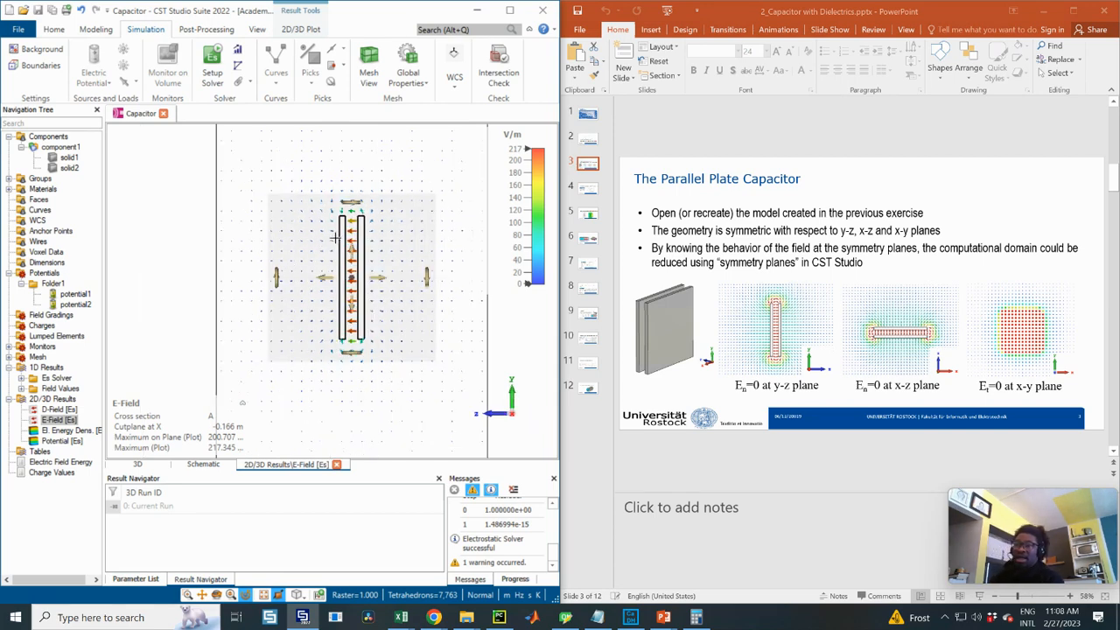
- Examine the E-field arrows between the plates and around their edges on the shifted y-z cutplane
{"action": "middle_click_drag", "start_coordinate": [357, 286], "coordinate": [354, 244]}
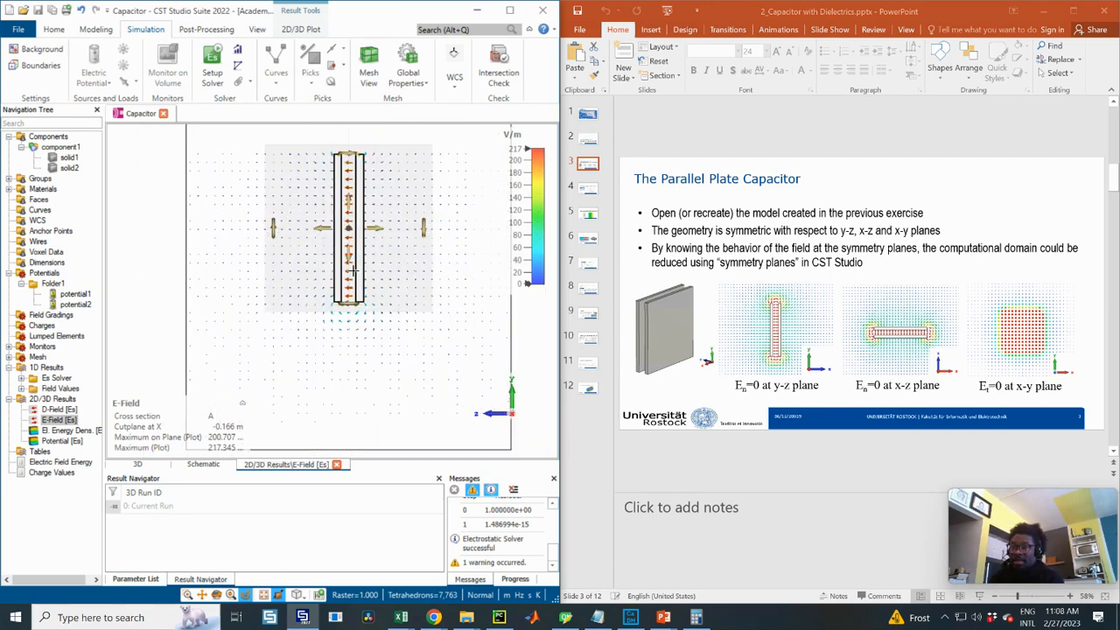
{"action": "middle_click_drag", "start_coordinate": [363, 204], "coordinate": [356, 302]}
{"action": "scroll", "coordinate": [337, 303], "scroll_direction": "up", "scroll_amount": 2}
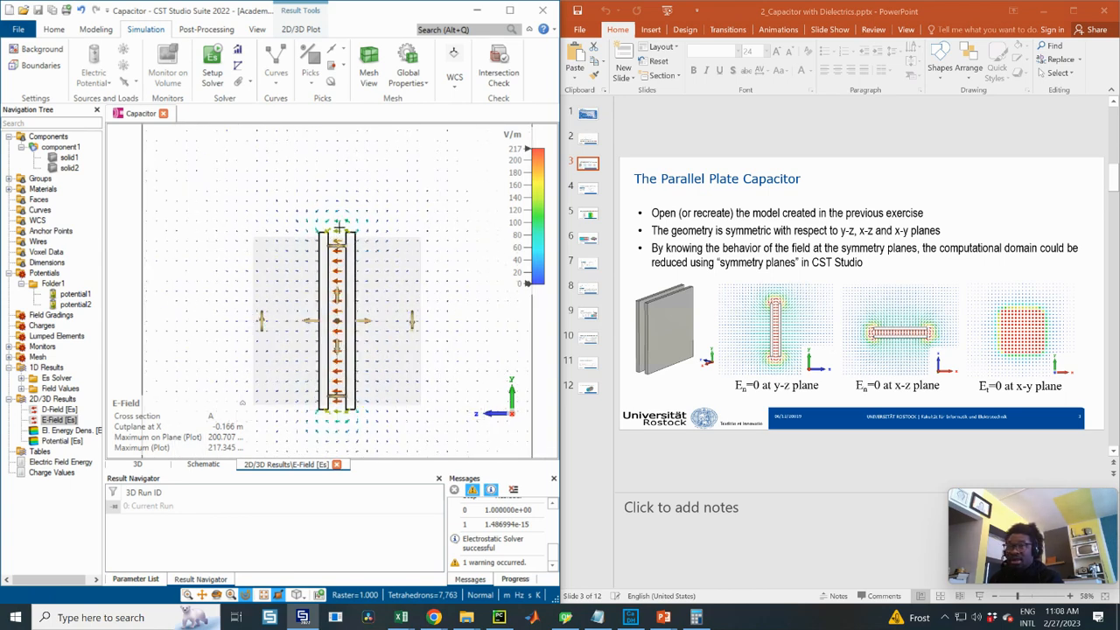
{"action": "scroll", "coordinate": [341, 247], "scroll_direction": "down", "scroll_amount": 3}
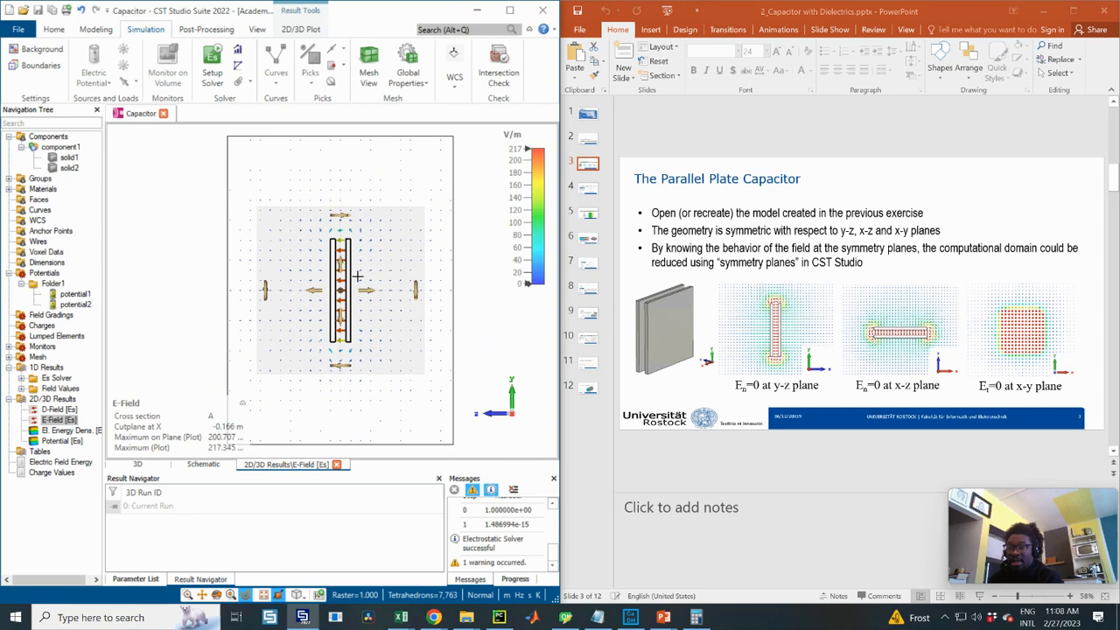
{"action": "scroll", "coordinate": [358, 275], "scroll_direction": "up", "scroll_amount": 2}
{"action": "scroll", "coordinate": [351, 242], "scroll_direction": "down", "scroll_amount": 2}
{"action": "scroll", "coordinate": [350, 219], "scroll_direction": "up", "scroll_amount": 3}
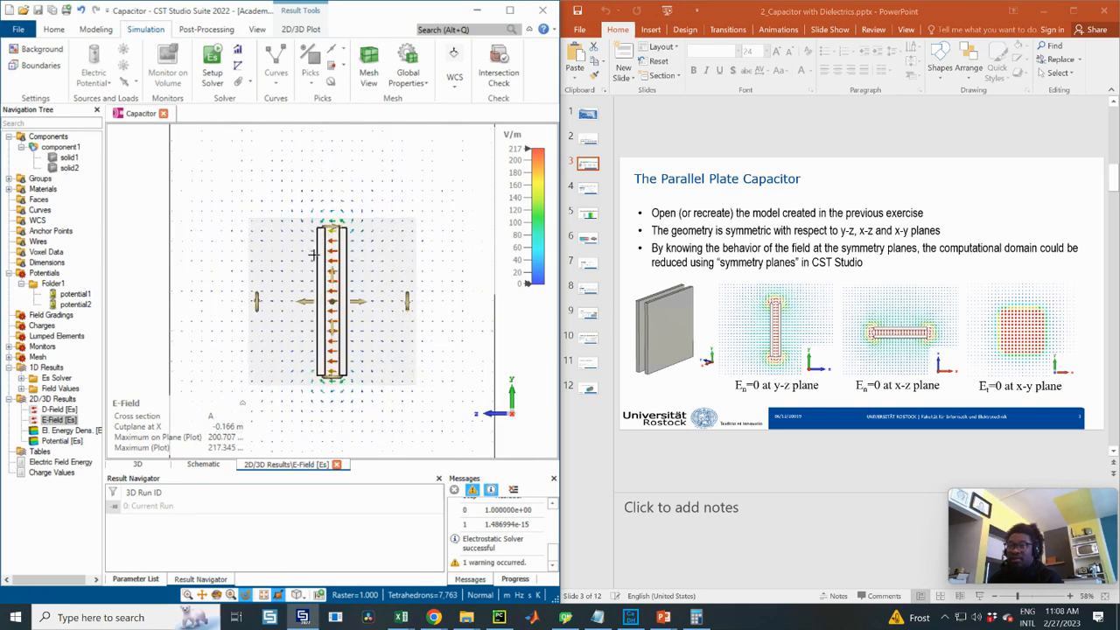
{"action": "scroll", "coordinate": [394, 257], "scroll_direction": "down", "scroll_amount": 1}
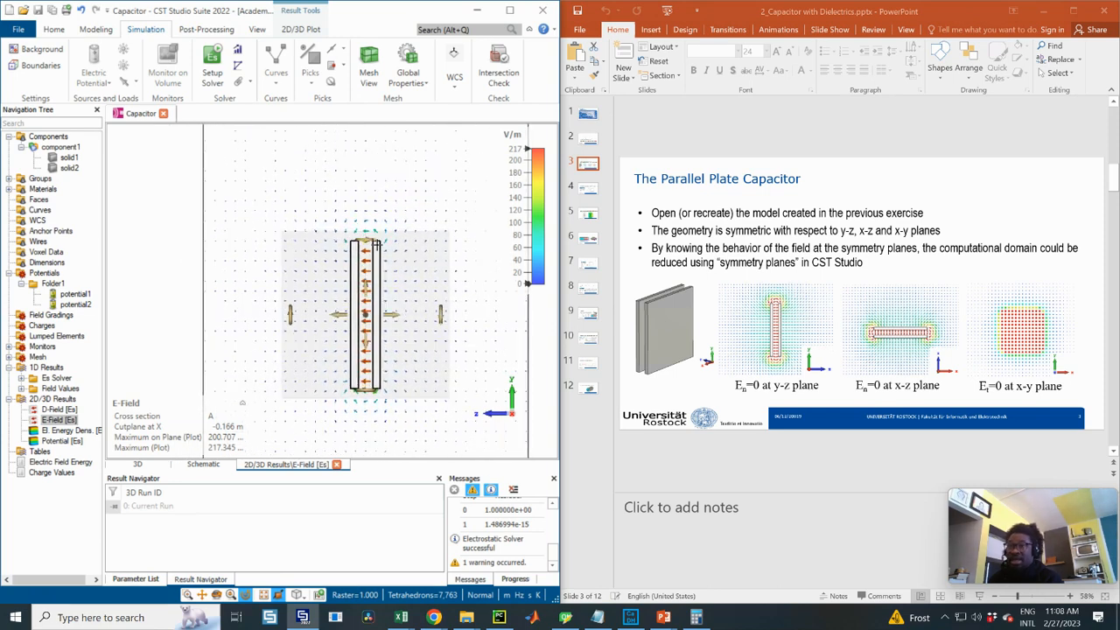
{"action": "scroll", "coordinate": [366, 272], "scroll_direction": "down", "scroll_amount": 2}
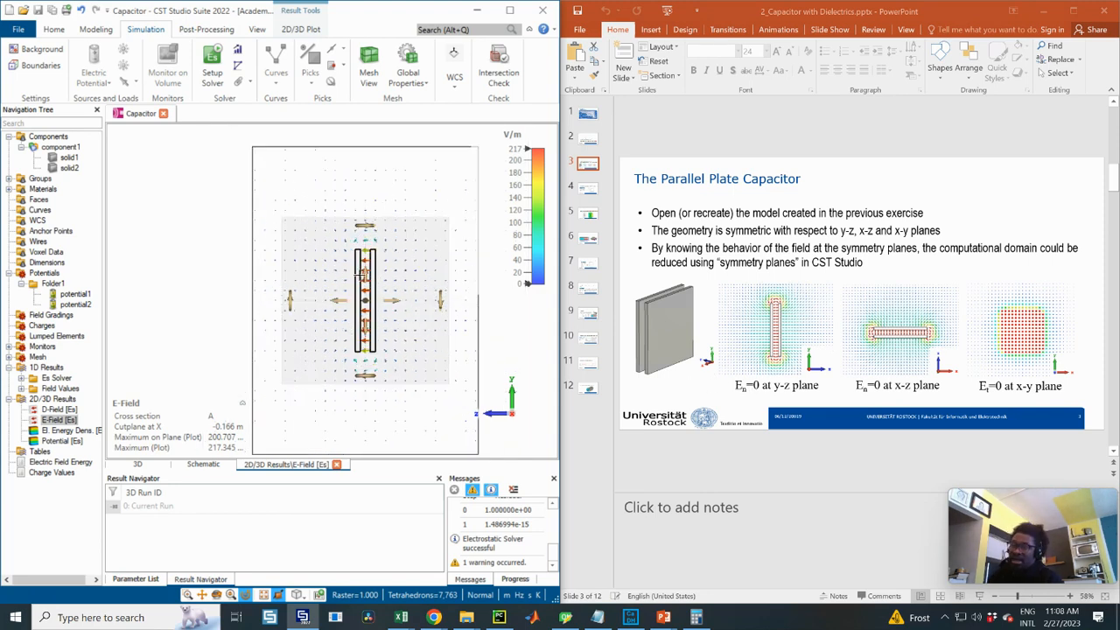
- Compare the E-field cutplane seen in the x-y view, the y-z view and an angled 3D view
{"action": "key", "text": "3"}
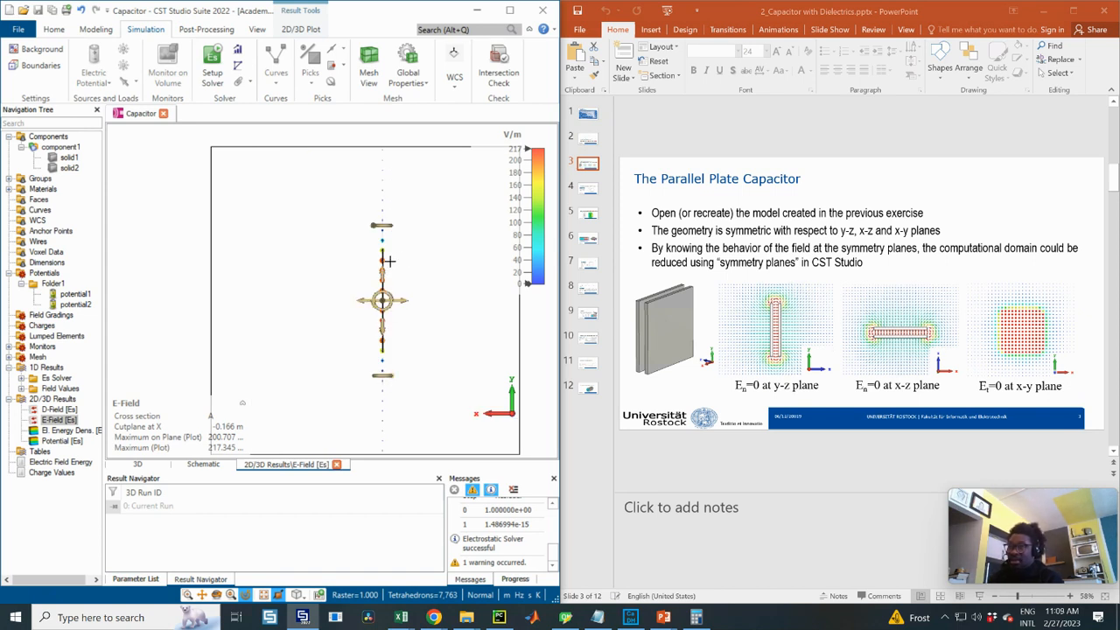
{"action": "key", "text": "6"}
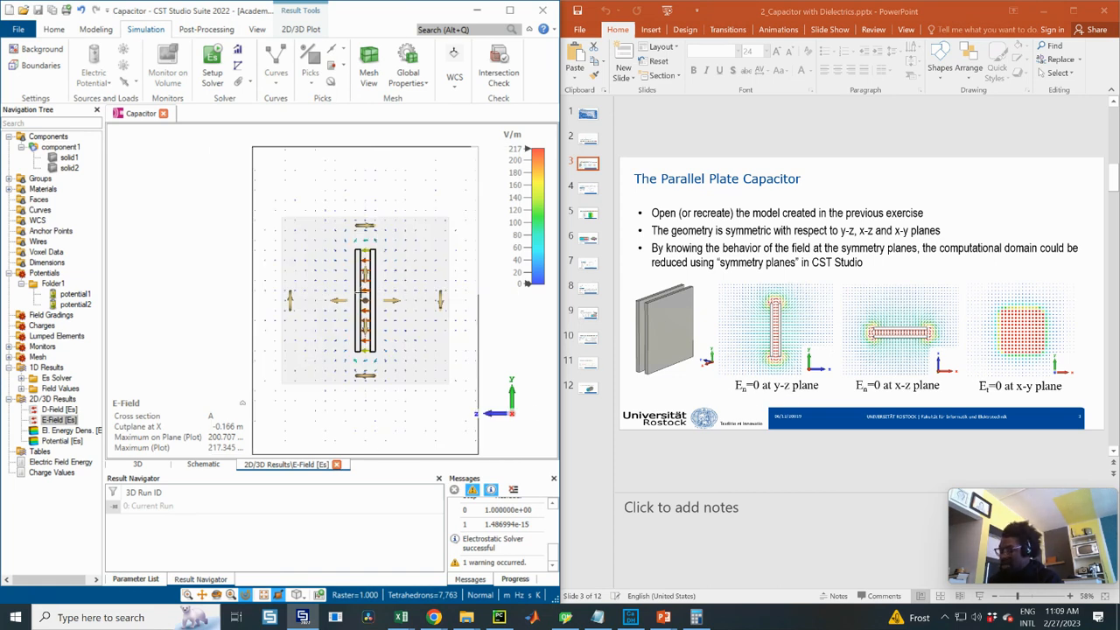
{"action": "key", "text": "3"}
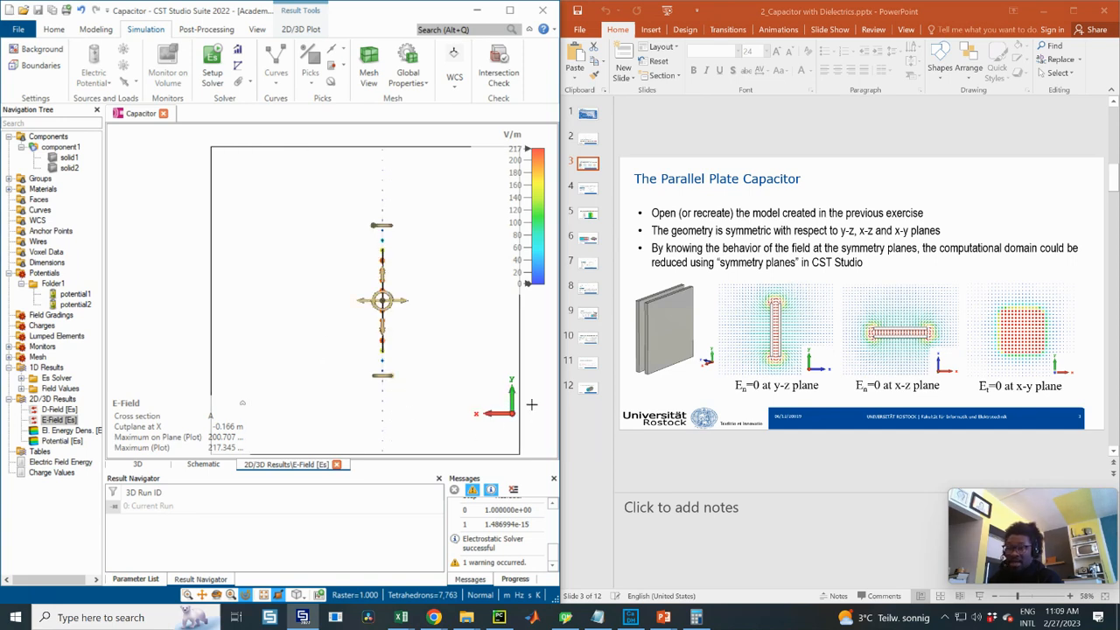
{"action": "left_click_drag", "start_coordinate": [366, 300], "coordinate": [338, 338]}
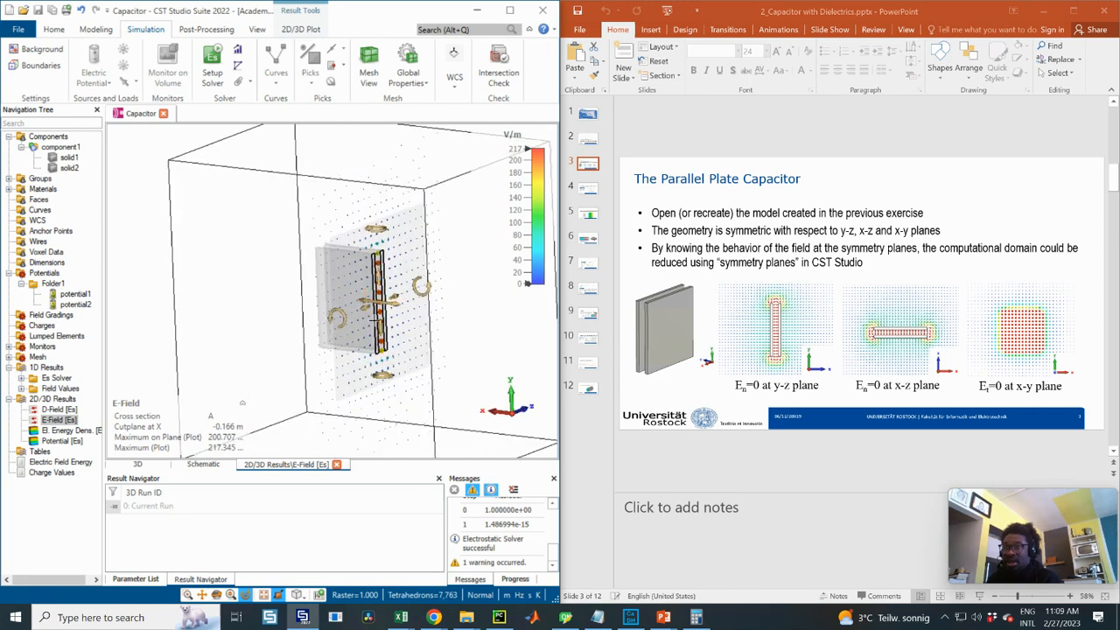
{"action": "left_click_drag", "start_coordinate": [380, 291], "coordinate": [382, 294]}
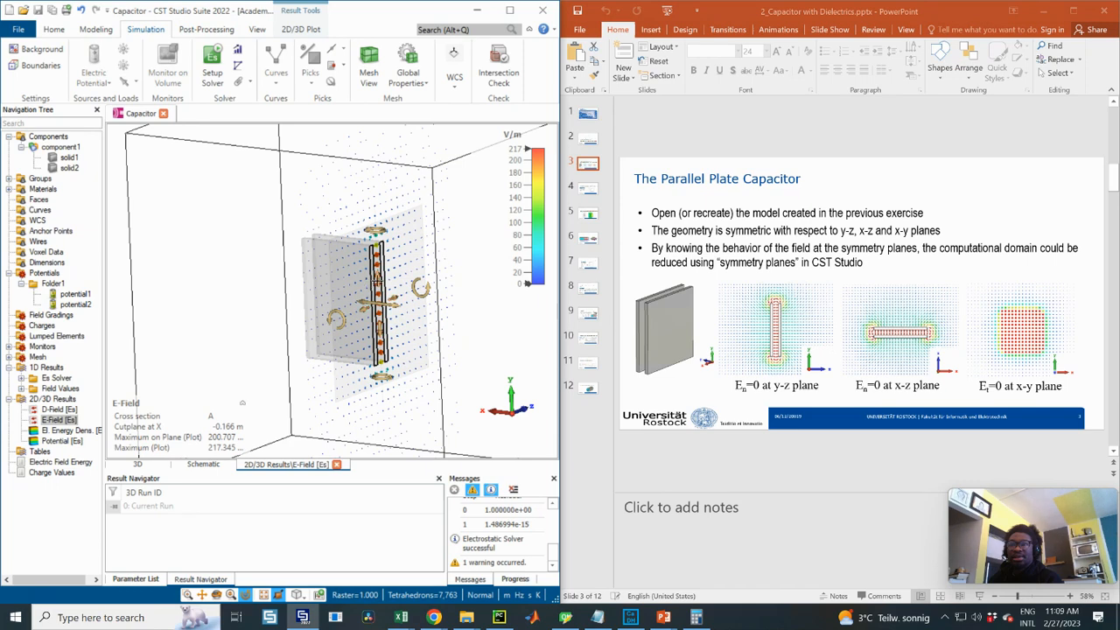
{"action": "left_click_drag", "start_coordinate": [382, 292], "coordinate": [384, 295]}
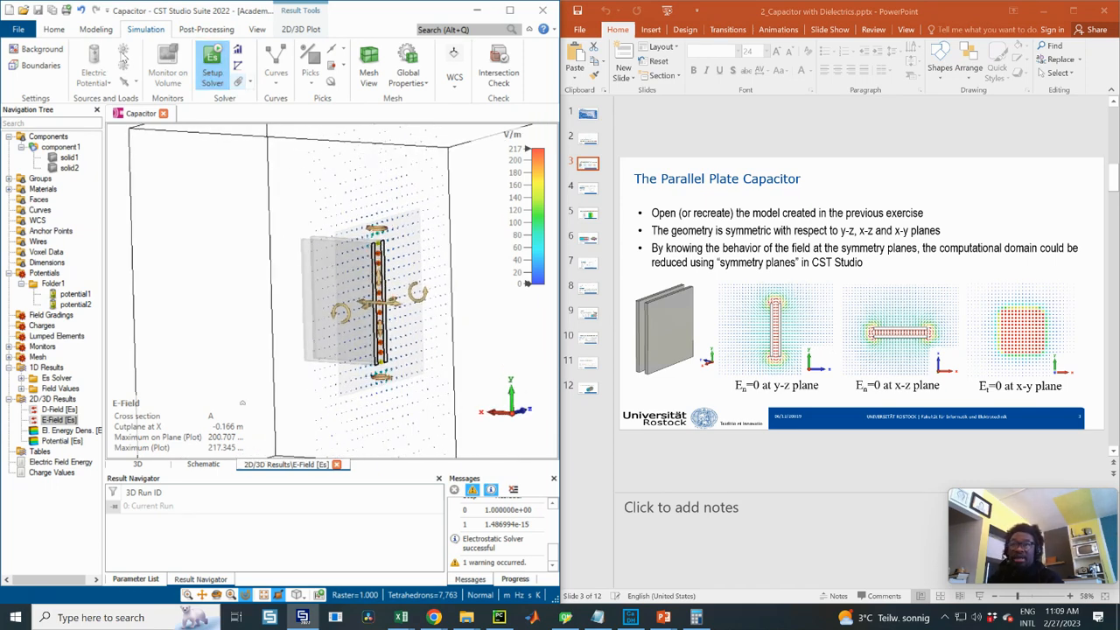
- Check the cutplane normal and position in the sectional view settings of the E-field plot
{"action": "left_click", "coordinate": [209, 30]}
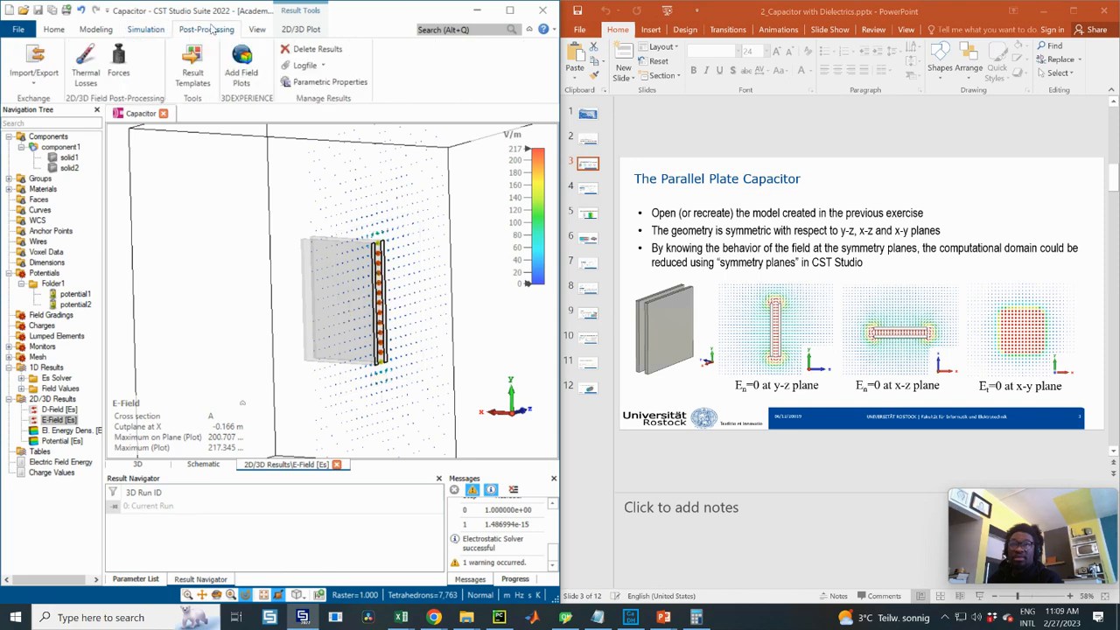
{"action": "left_click", "coordinate": [301, 29]}
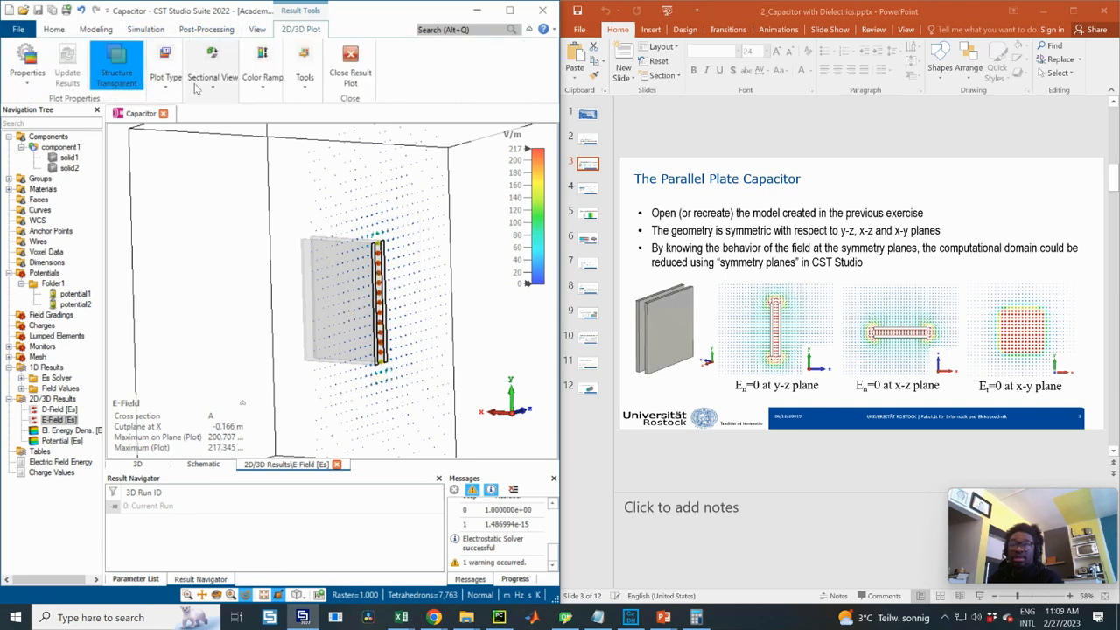
{"action": "mouse_move", "coordinate": [338, 212]}
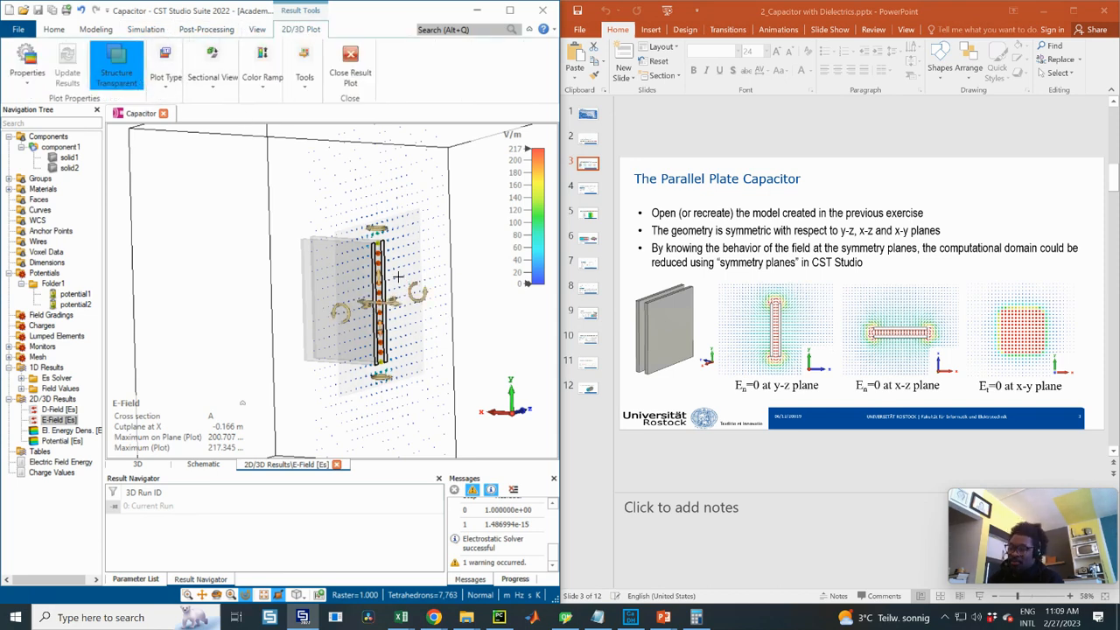
{"action": "left_click", "coordinate": [147, 30]}
{"action": "left_click", "coordinate": [302, 30]}
{"action": "left_click", "coordinate": [214, 82]}
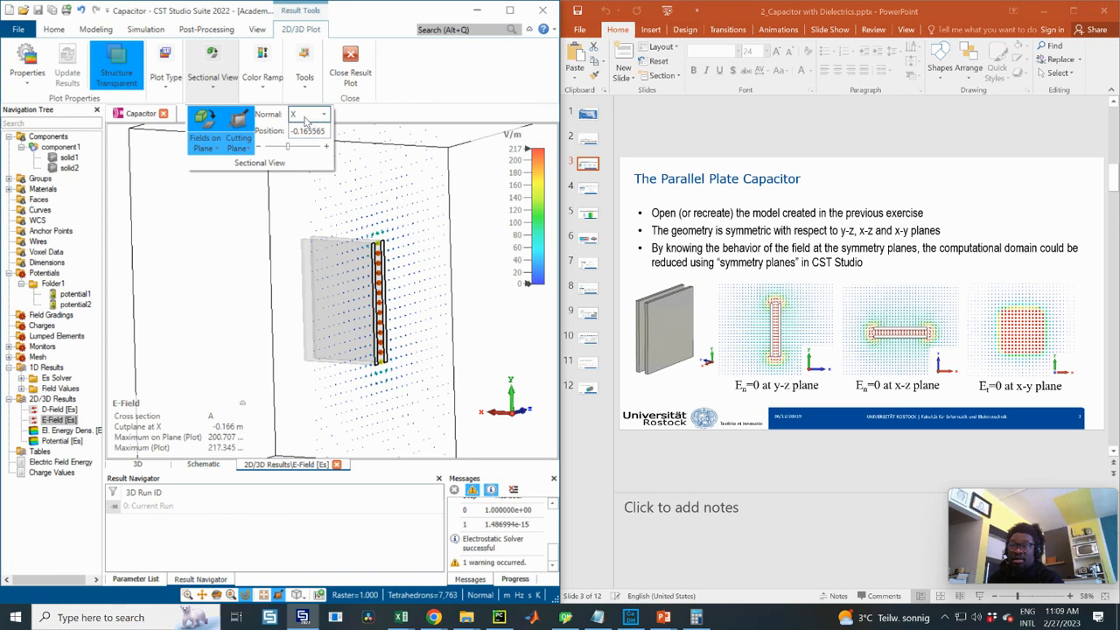
{"action": "left_click", "coordinate": [397, 302]}
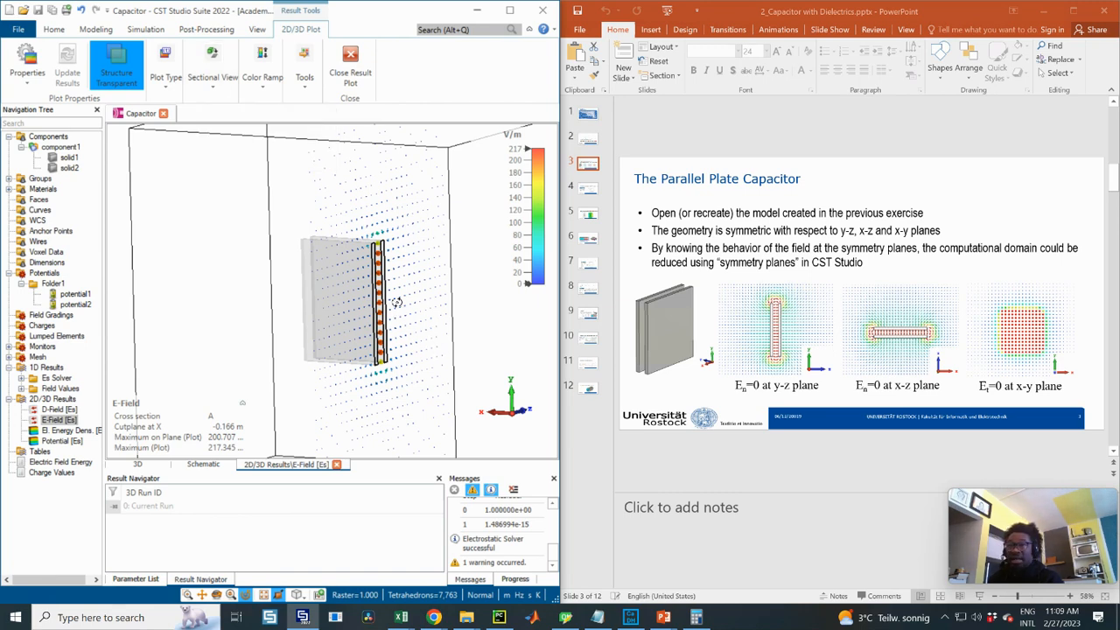
- Examine the E-field on the x-normal cutplane face-on in the y-z view and in rotated 3D views
{"action": "key", "text": "KP_6"}
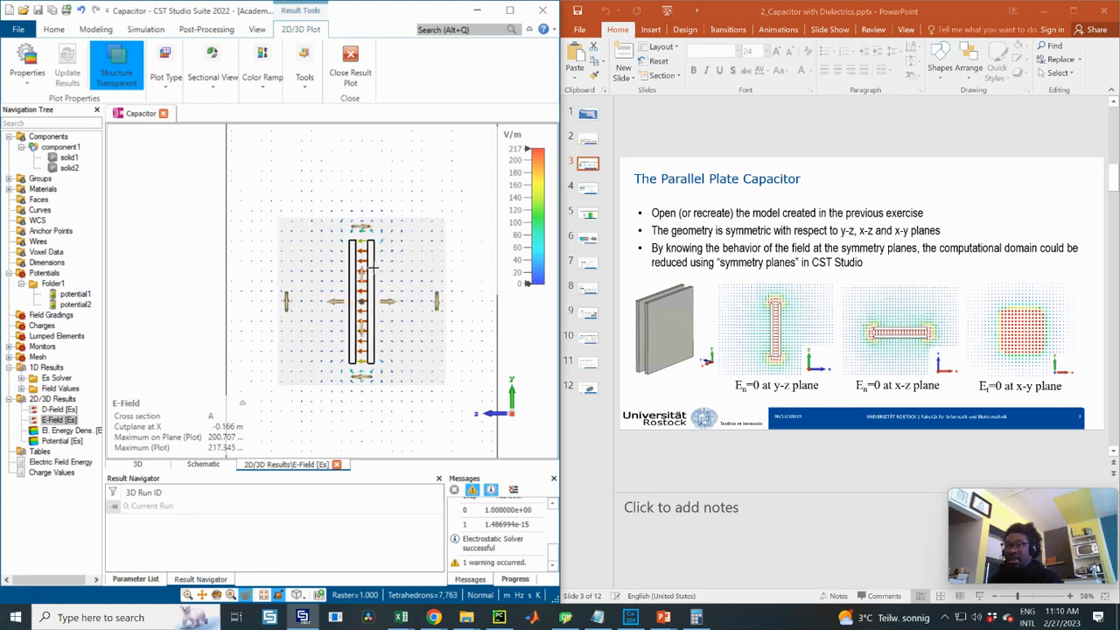
{"action": "key", "text": "0"}
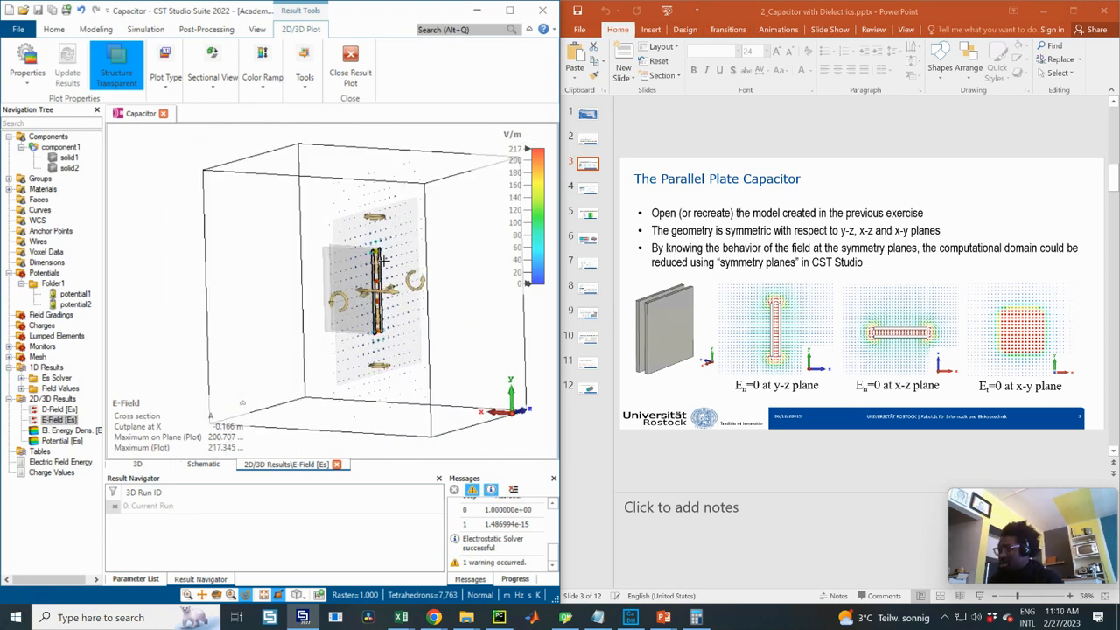
{"action": "key", "text": "4"}
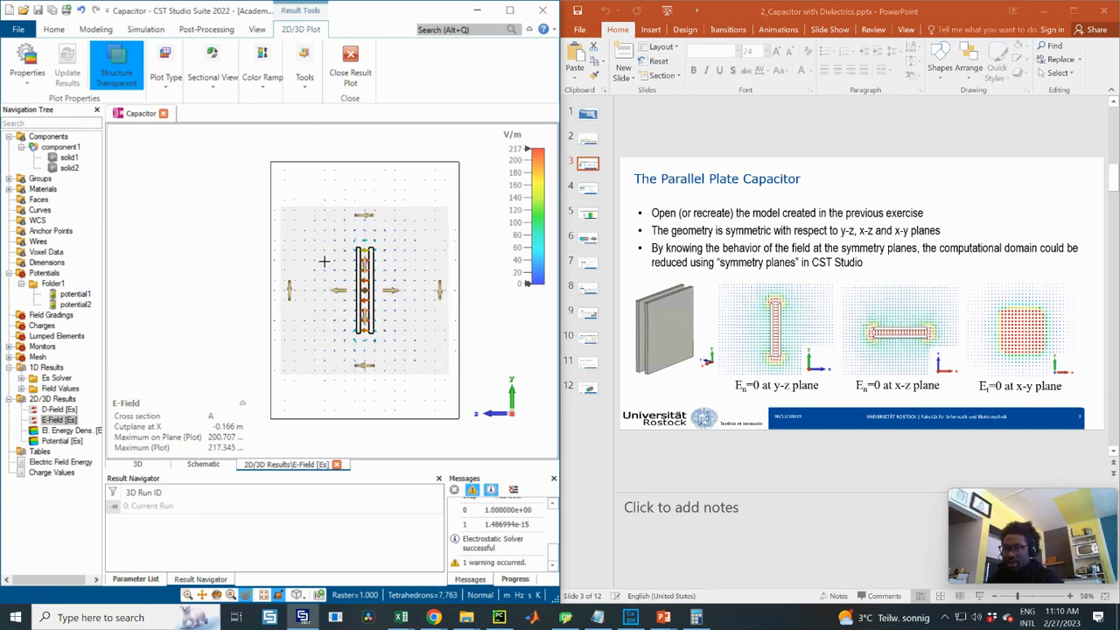
{"action": "left_click_drag", "start_coordinate": [324, 262], "coordinate": [355, 279]}
{"action": "left_click_drag", "start_coordinate": [317, 219], "coordinate": [324, 260]}
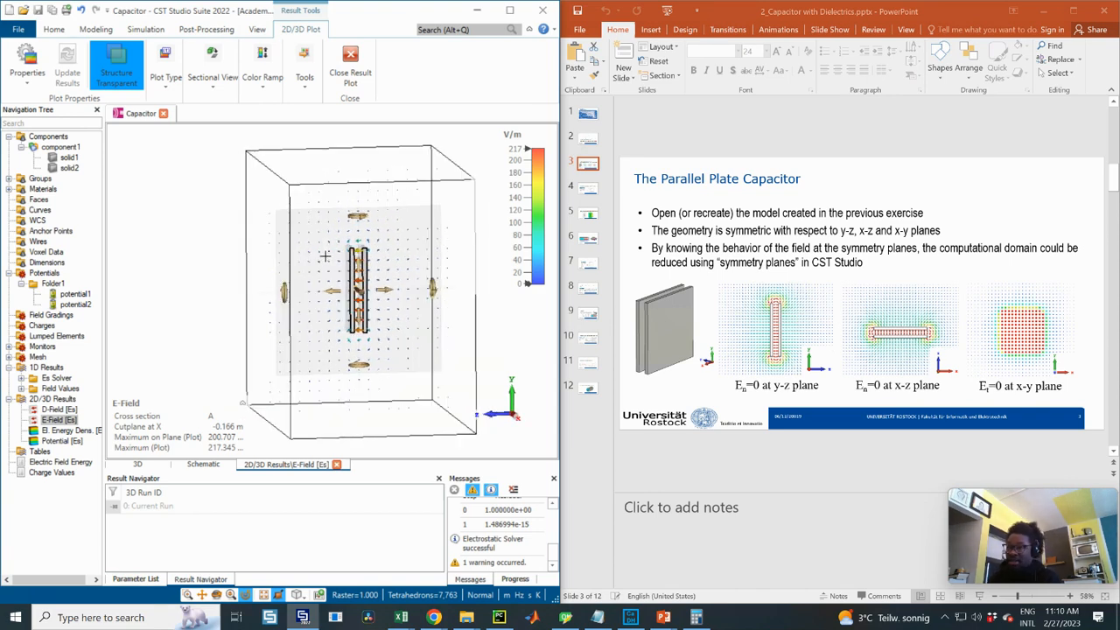
- Compare the E-field arrows on the x-normal cutplane seen edge-on in the x-y view and face-on in the y-z view
{"action": "key", "text": "3"}
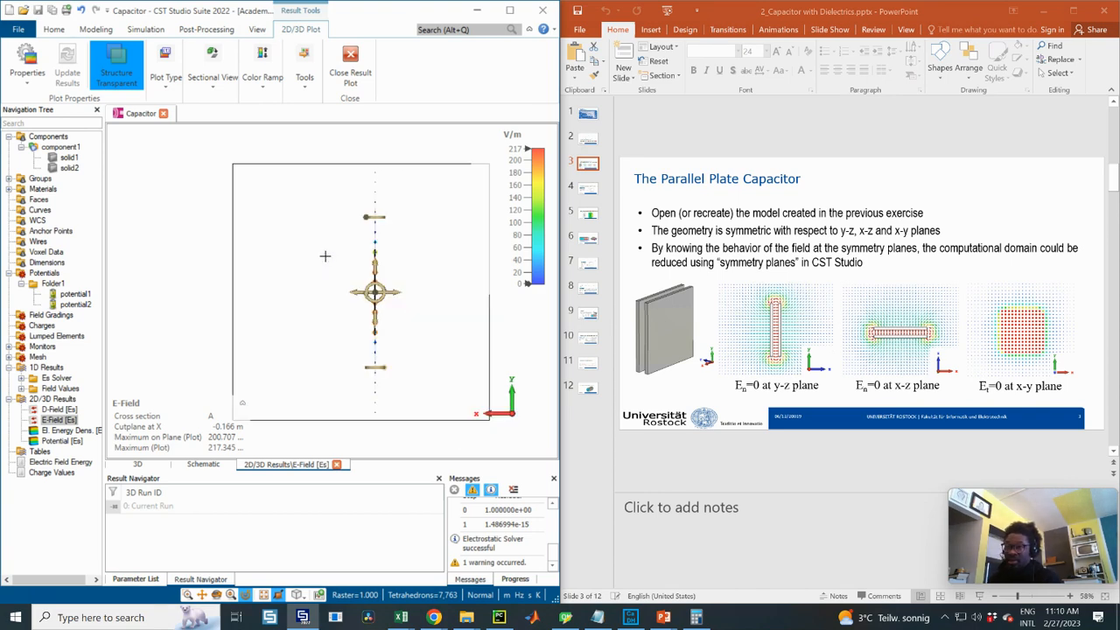
{"action": "scroll", "coordinate": [359, 309], "scroll_direction": "up", "scroll_amount": 3}
{"action": "scroll", "coordinate": [411, 267], "scroll_direction": "up", "scroll_amount": 3}
{"action": "scroll", "coordinate": [365, 285], "scroll_direction": "down", "scroll_amount": 1}
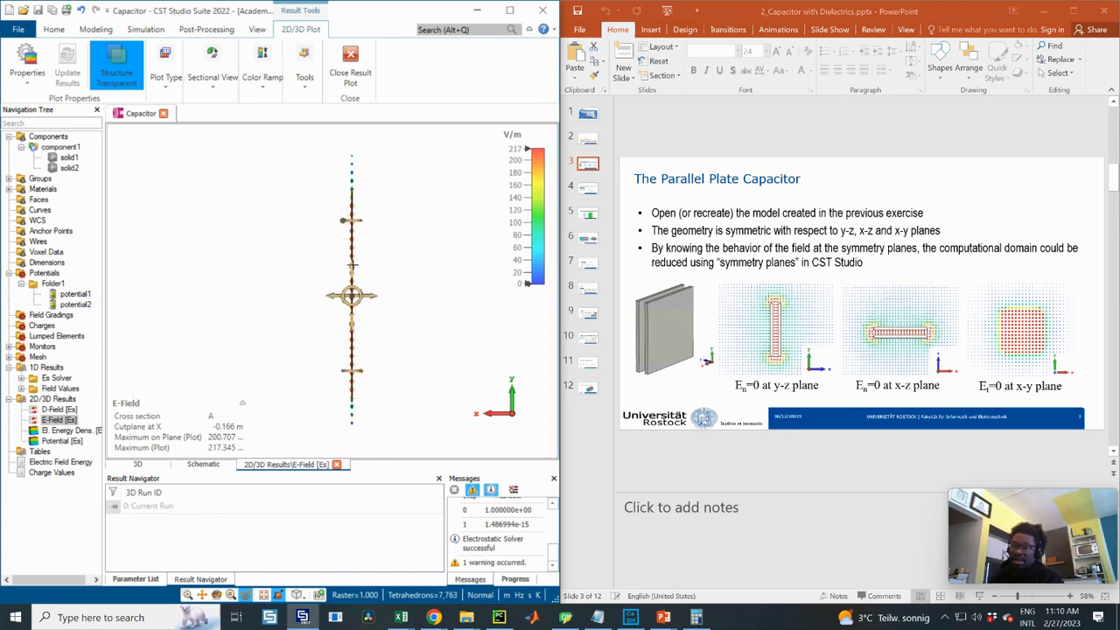
{"action": "scroll", "coordinate": [356, 192], "scroll_direction": "down", "scroll_amount": 2}
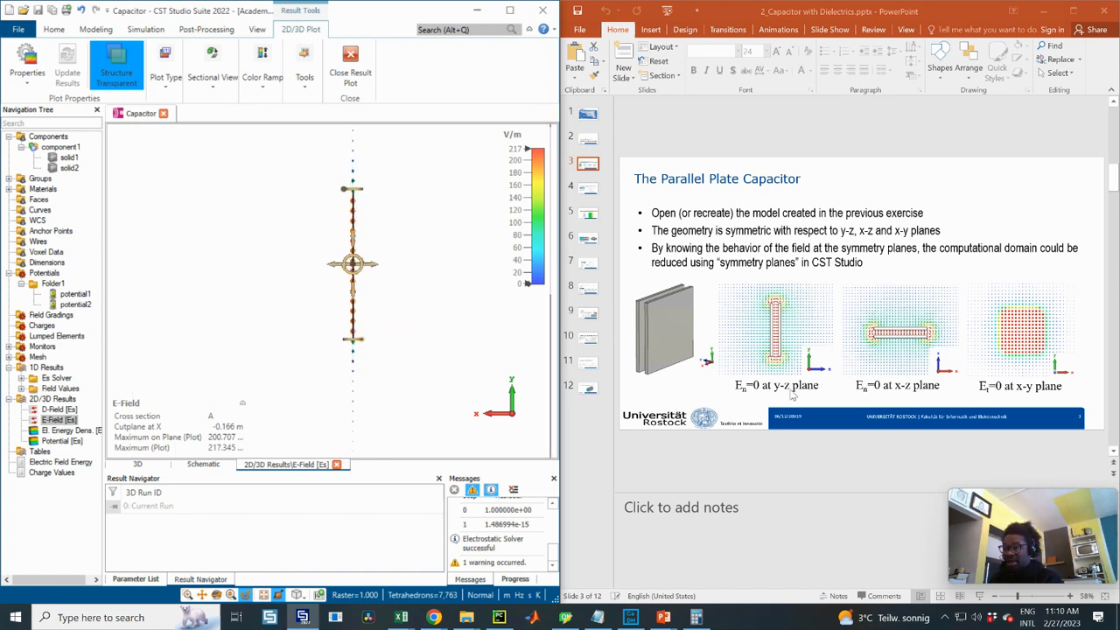
{"action": "mouse_move", "coordinate": [382, 260]}
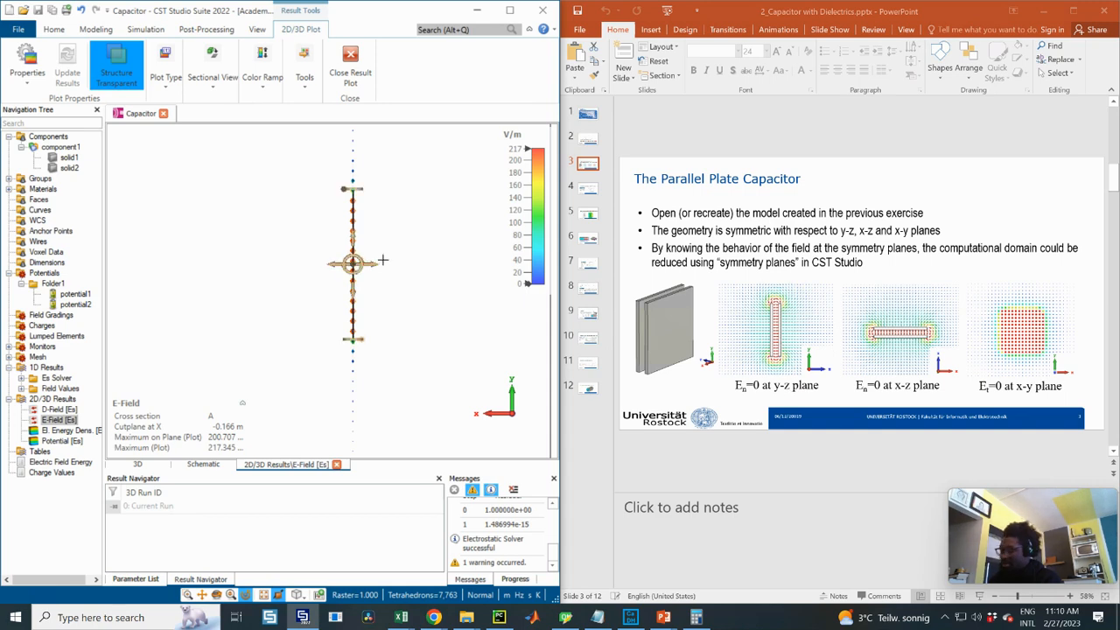
{"action": "key", "text": "6"}
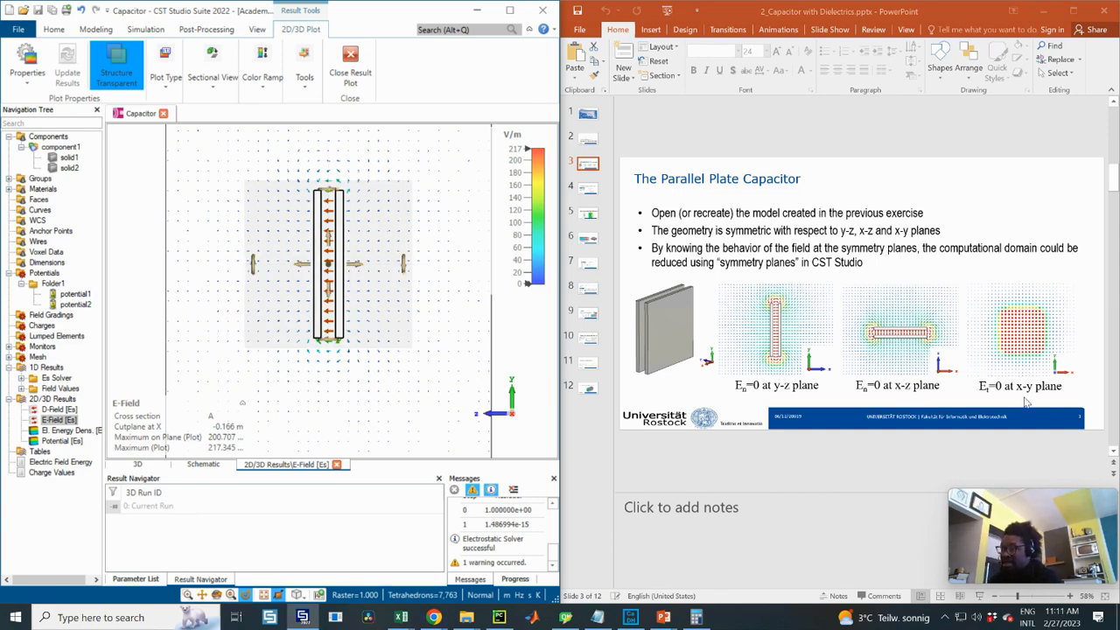
{"action": "key", "text": "KP_3"}
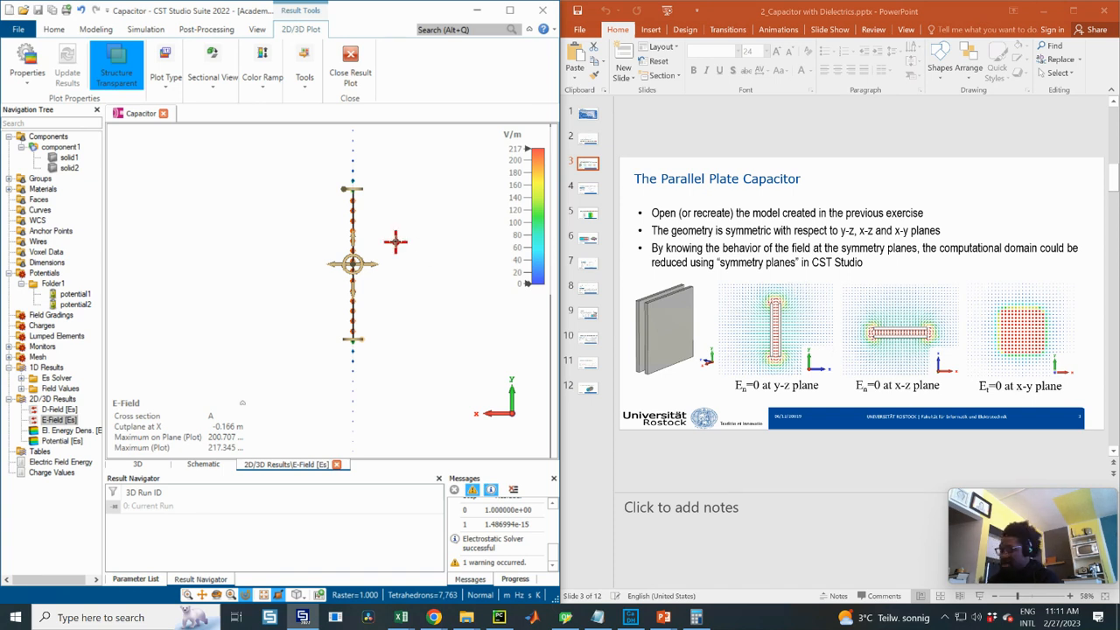
- Inspect the x-normal cutplane edge-on in the x-z view, and return to the y-z view centred on the plates
{"action": "key", "text": "8"}
{"action": "middle_click_drag", "start_coordinate": [376, 263], "coordinate": [448, 300]}
{"action": "scroll", "coordinate": [378, 231], "scroll_direction": "up", "scroll_amount": 3}
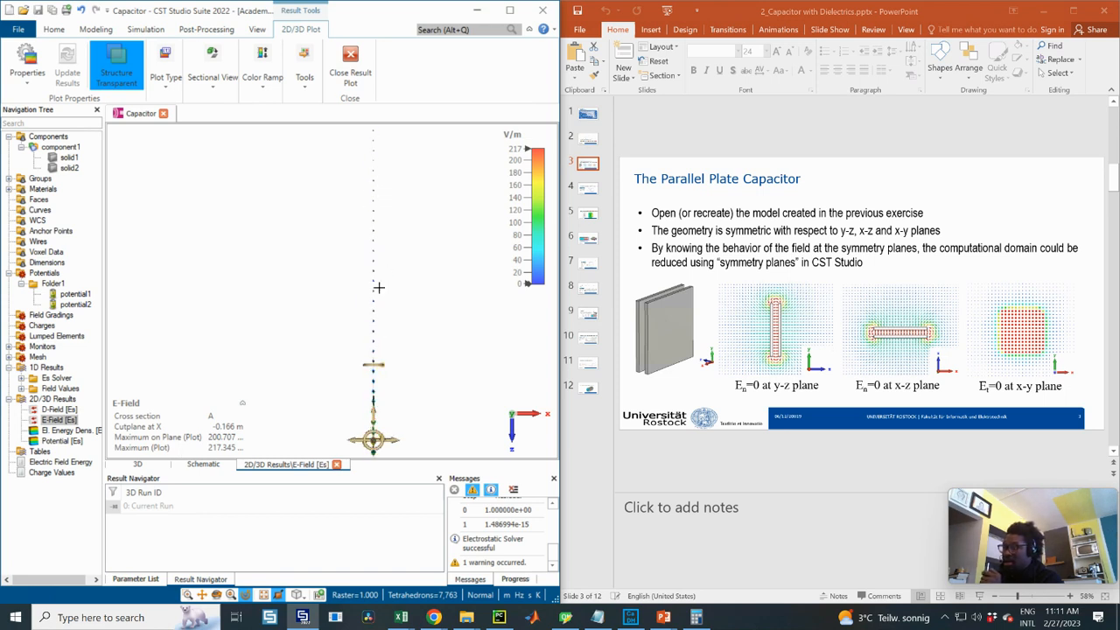
{"action": "middle_click_drag", "start_coordinate": [373, 294], "coordinate": [374, 283]}
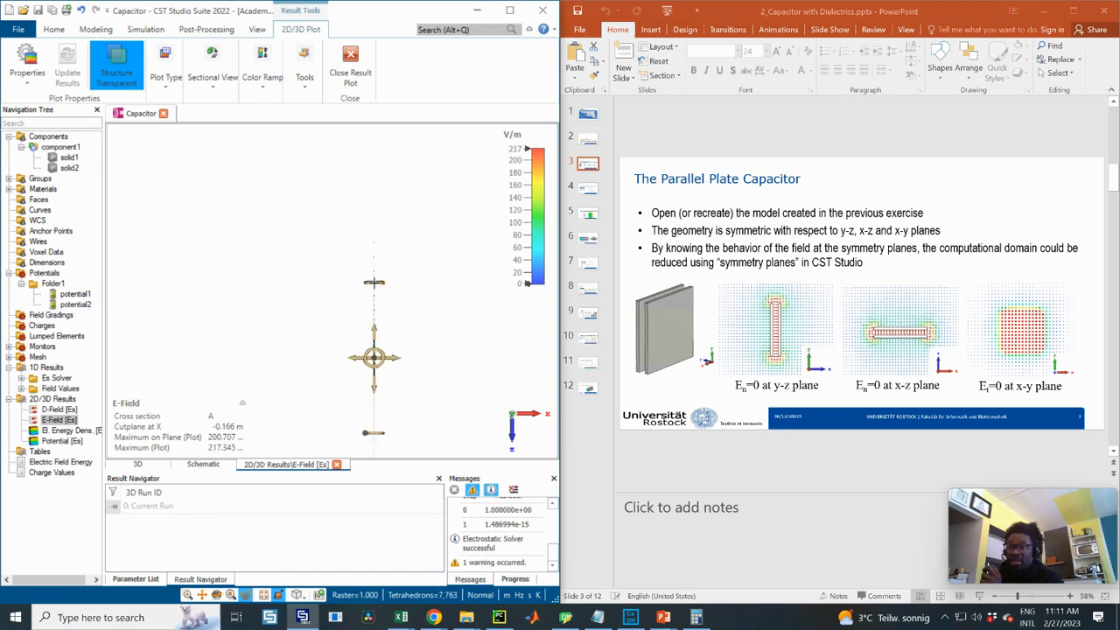
{"action": "middle_click_drag", "start_coordinate": [371, 322], "coordinate": [379, 330]}
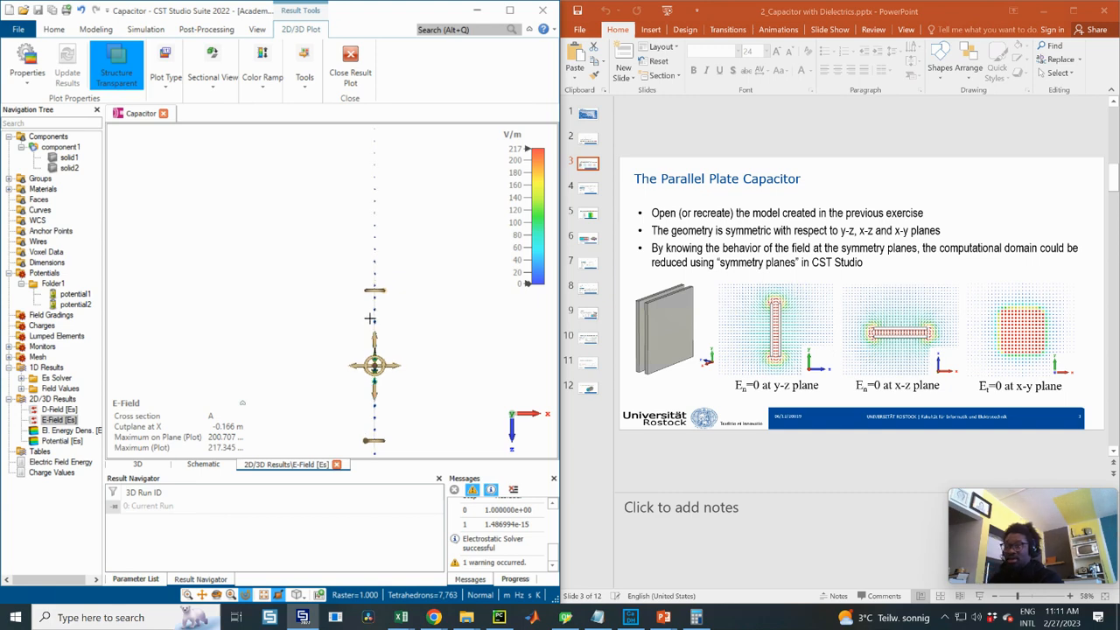
{"action": "key", "text": "6"}
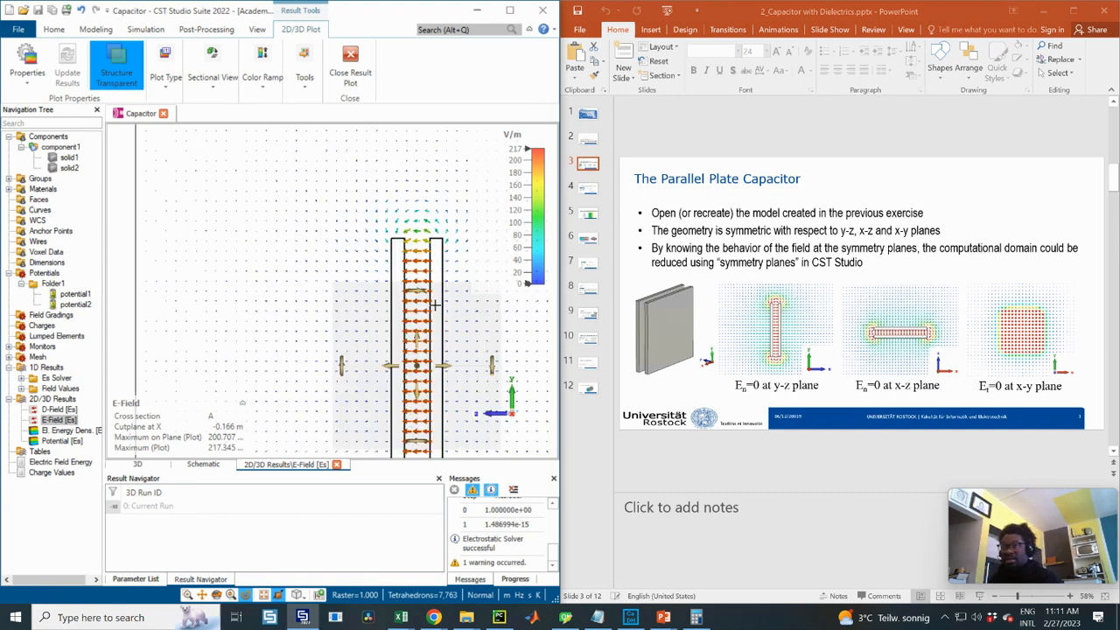
{"action": "scroll", "coordinate": [435, 304], "scroll_direction": "down", "scroll_amount": 3}
{"action": "middle_click_drag", "start_coordinate": [396, 305], "coordinate": [326, 310]}
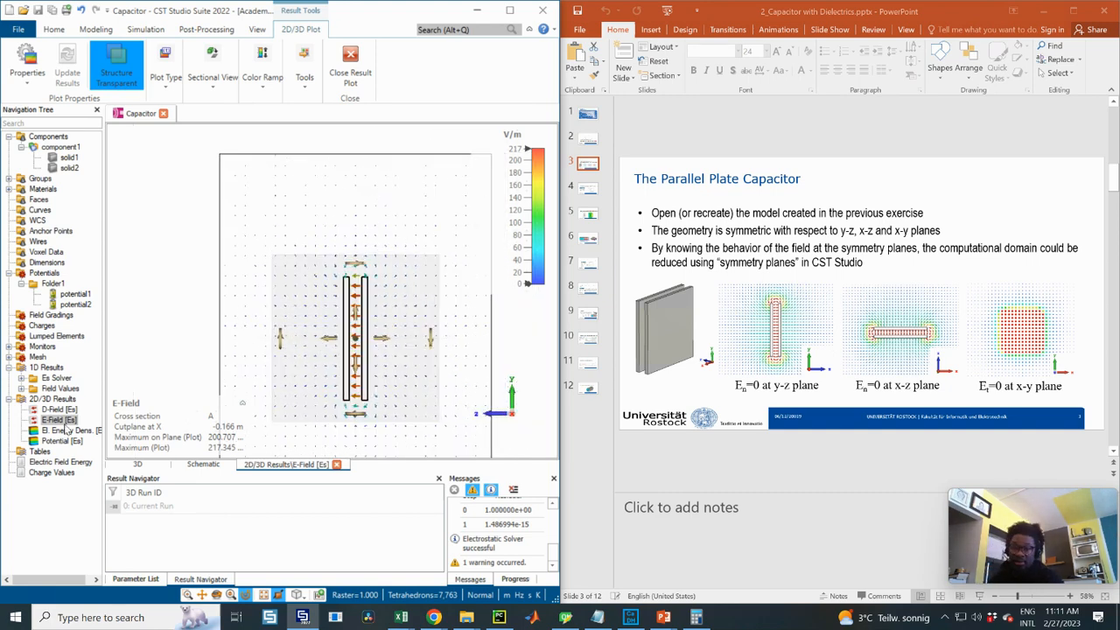
{"action": "middle_click_drag", "start_coordinate": [362, 345], "coordinate": [362, 203]}
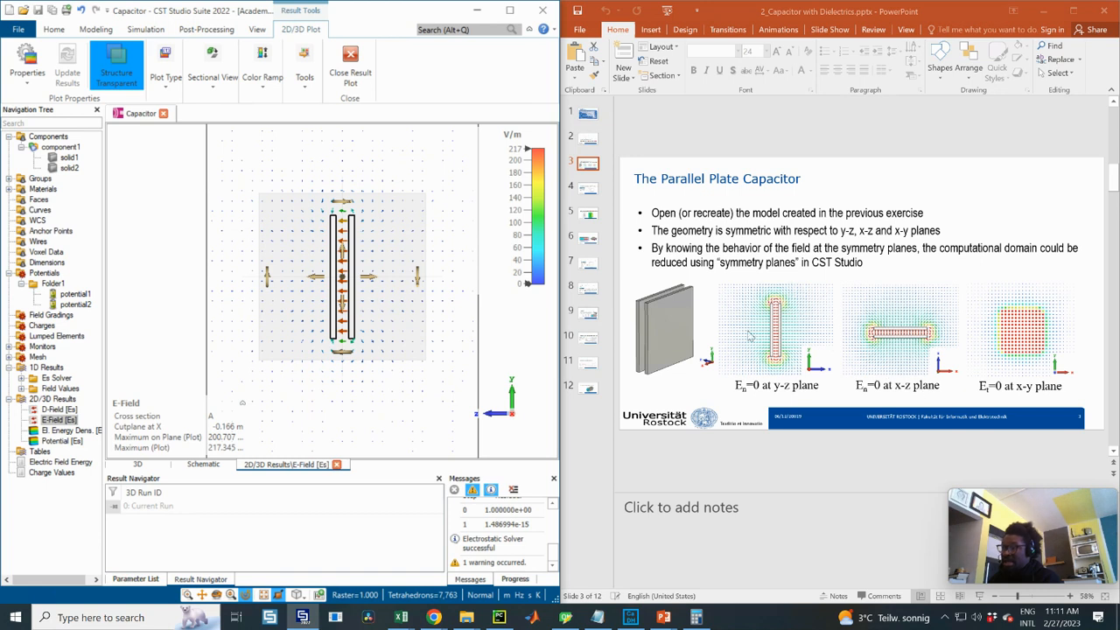
- Set the sectional view normal of the E-field plot to Y and show the cutplane in the x-z view
{"action": "left_click", "coordinate": [212, 85]}
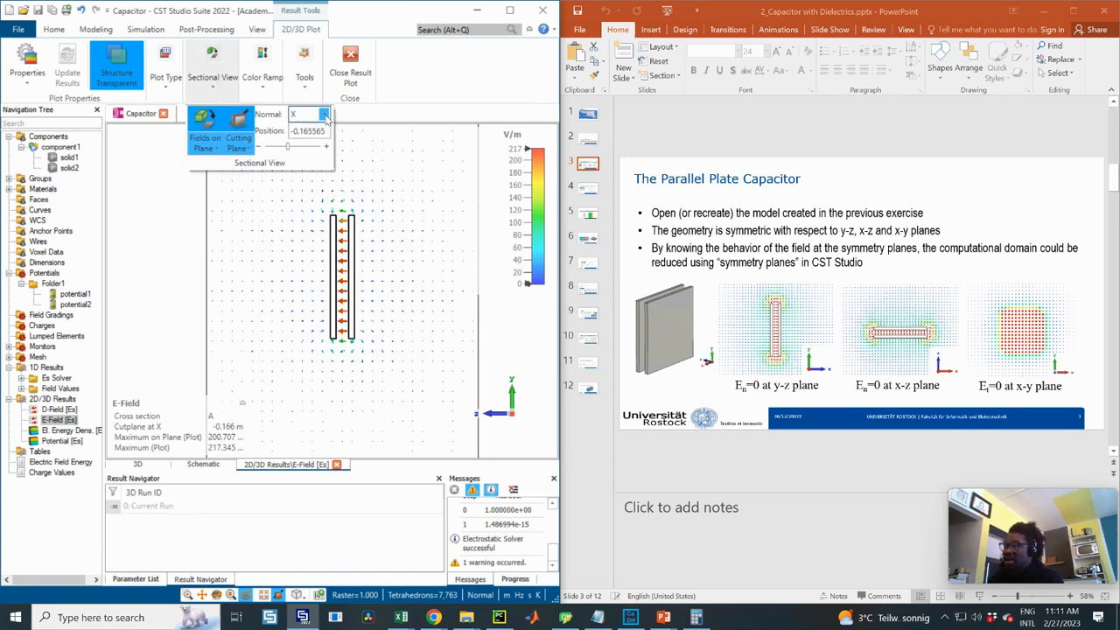
{"action": "left_click", "coordinate": [324, 115]}
{"action": "left_click", "coordinate": [302, 138]}
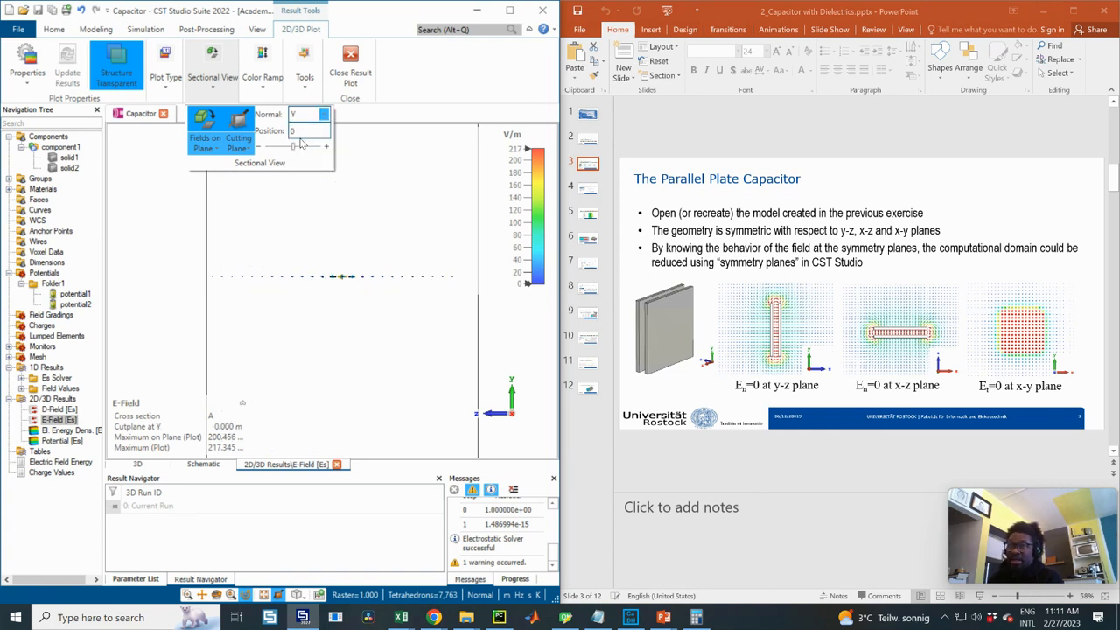
{"action": "left_click", "coordinate": [359, 274]}
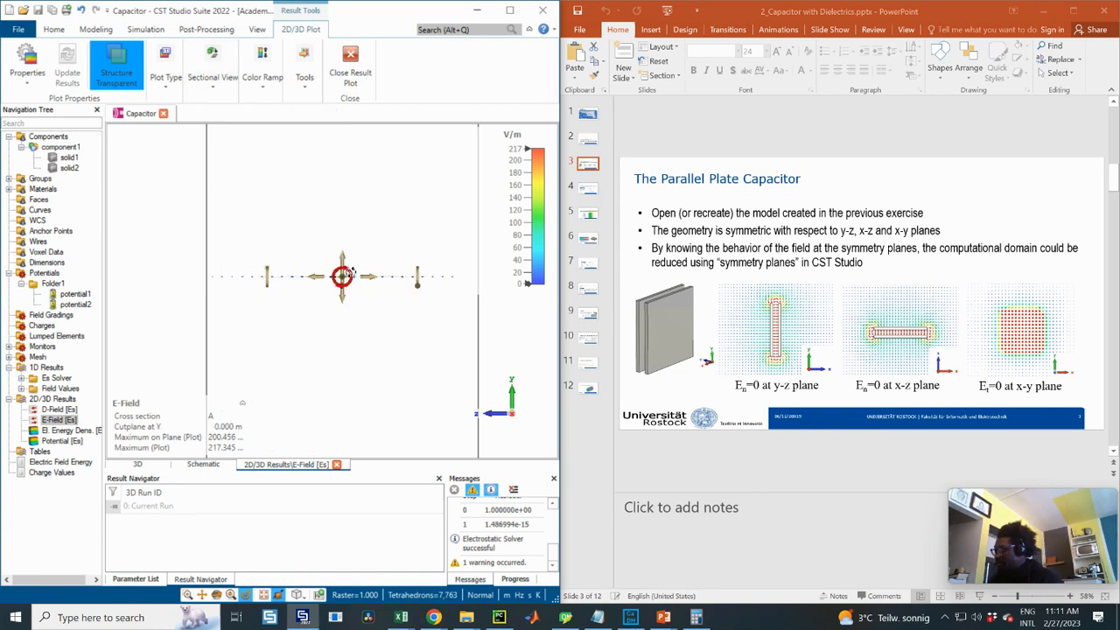
{"action": "key", "text": "8"}
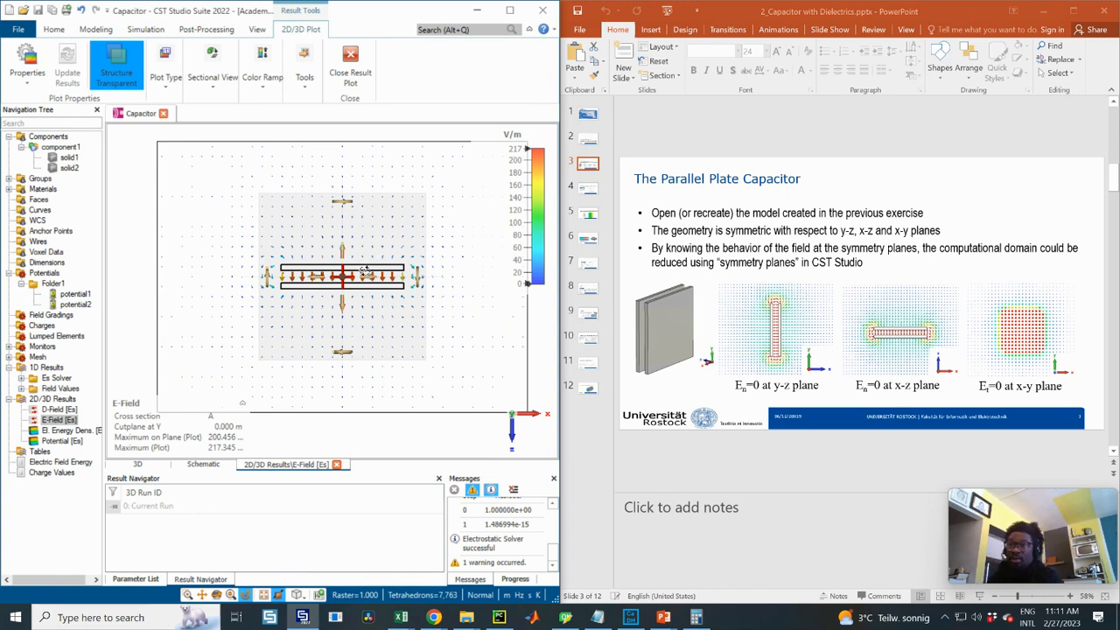
- Compare the E-field on the y-normal cutplane seen edge-on in the y-z view and face-on in the x-z view
{"action": "key", "text": "5"}
{"action": "key", "text": "6"}
{"action": "key", "text": "5"}
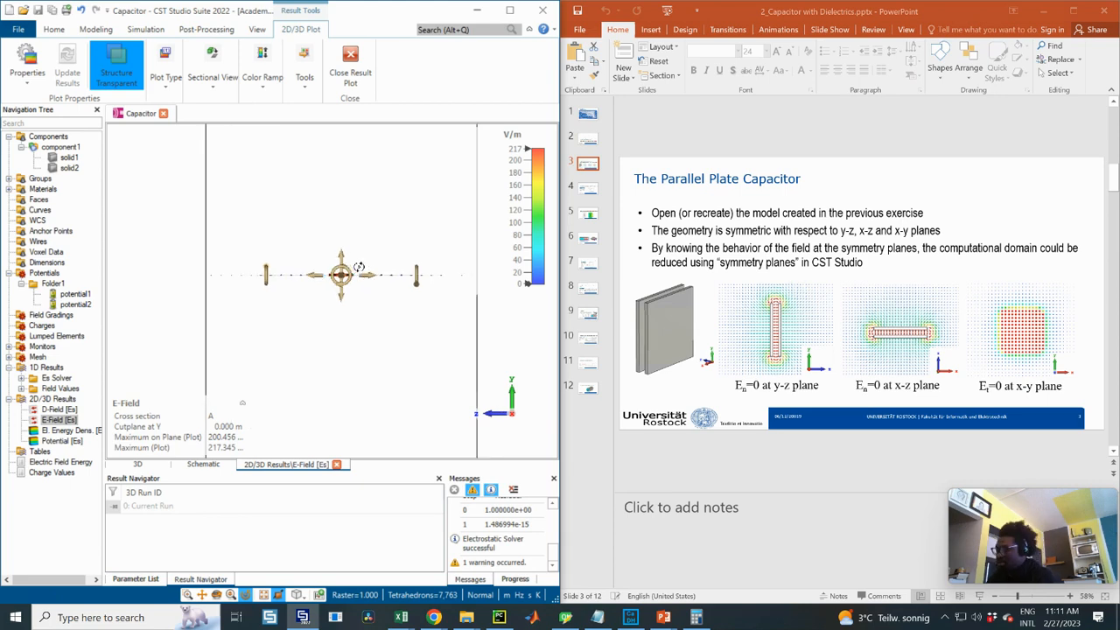
{"action": "key", "text": "8"}
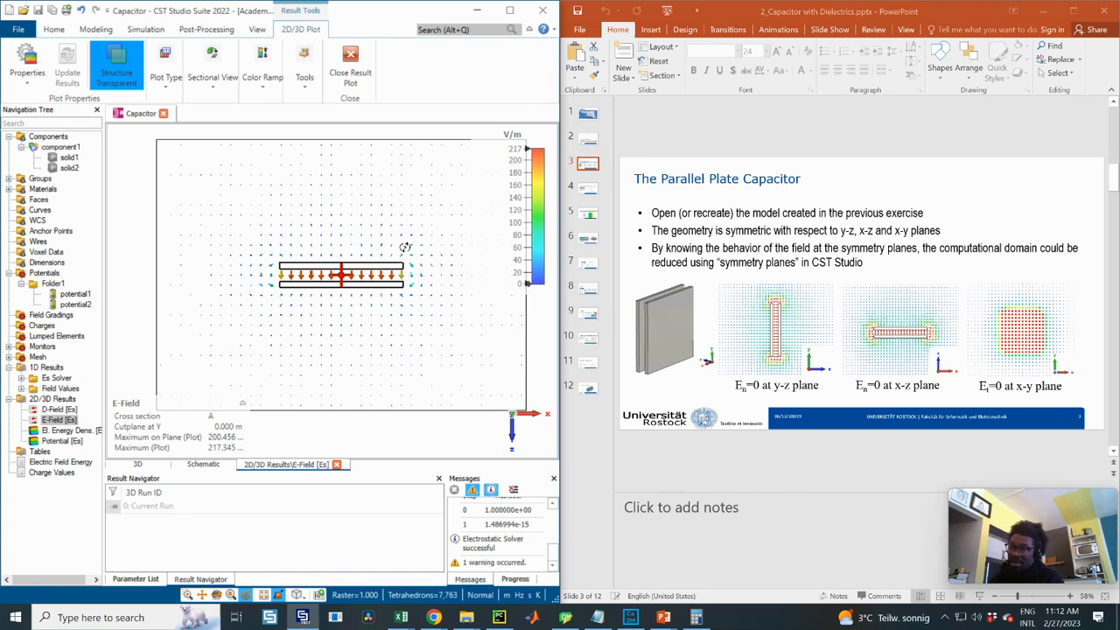
- Examine the E-field arrows along the y-normal cutplane edge-on in close-up x-y and y-z views
{"action": "key", "text": "3"}
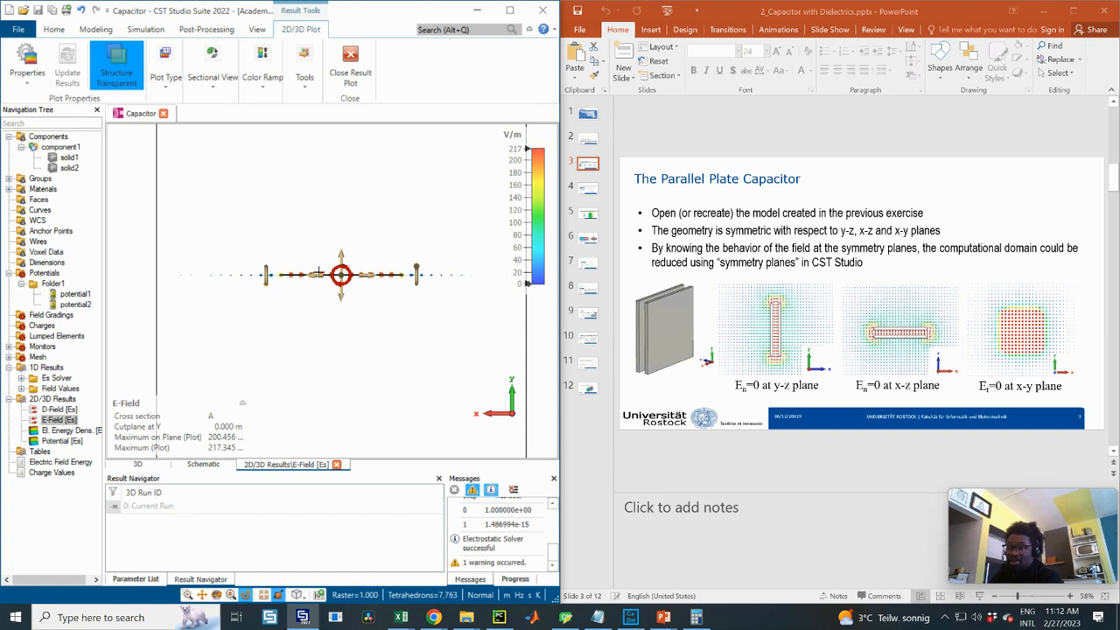
{"action": "scroll", "coordinate": [329, 270], "scroll_direction": "up", "scroll_amount": 1}
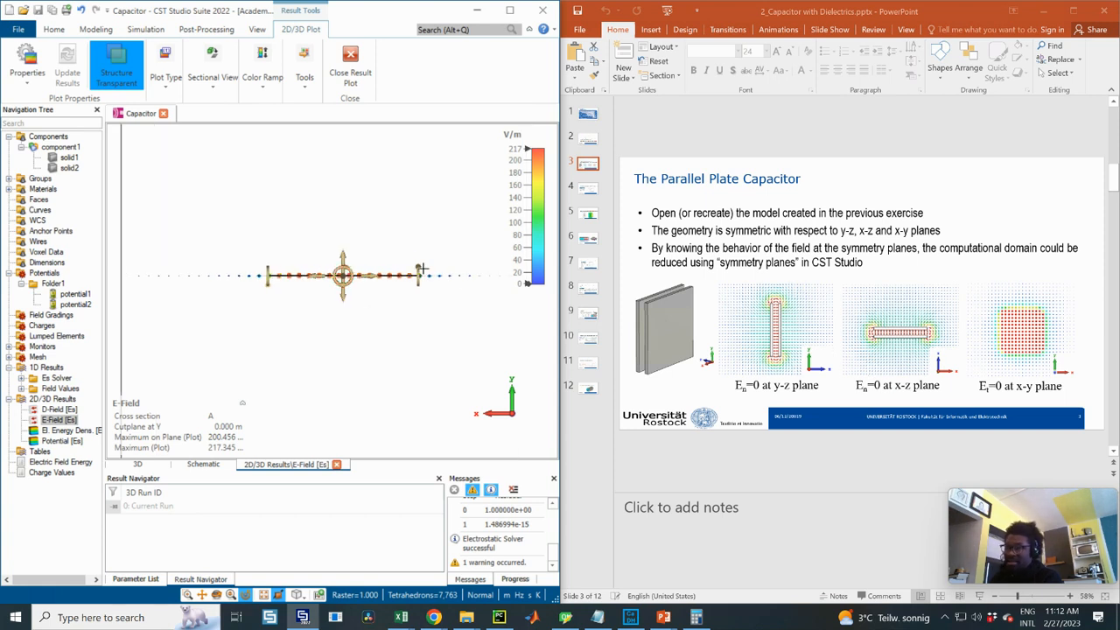
{"action": "scroll", "coordinate": [358, 268], "scroll_direction": "up", "scroll_amount": 4}
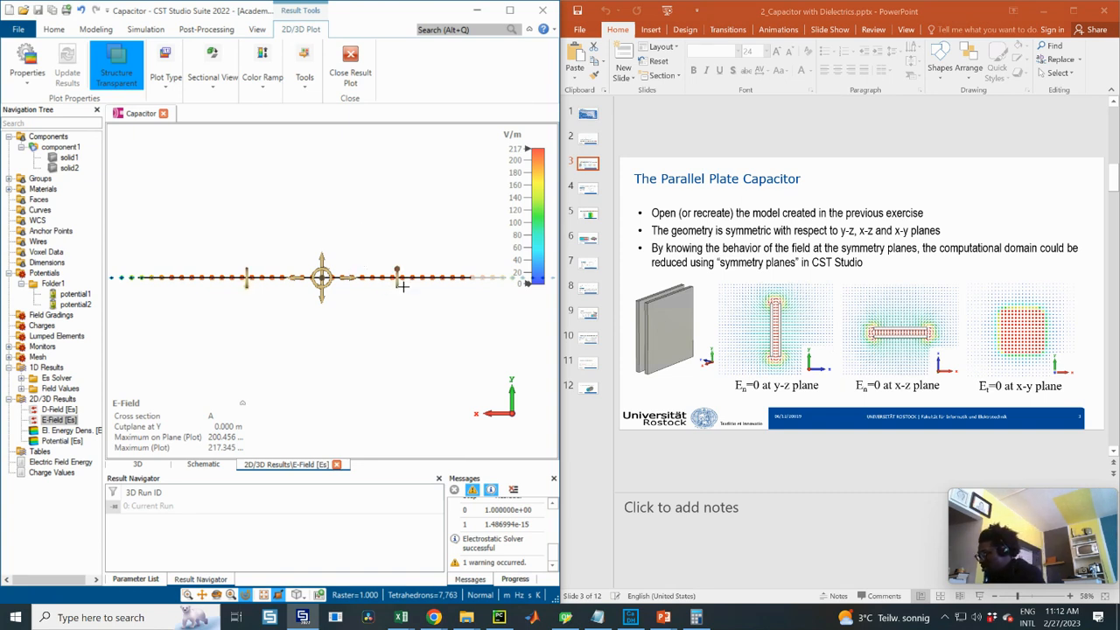
{"action": "key", "text": "6"}
{"action": "scroll", "coordinate": [367, 265], "scroll_direction": "up", "scroll_amount": 4}
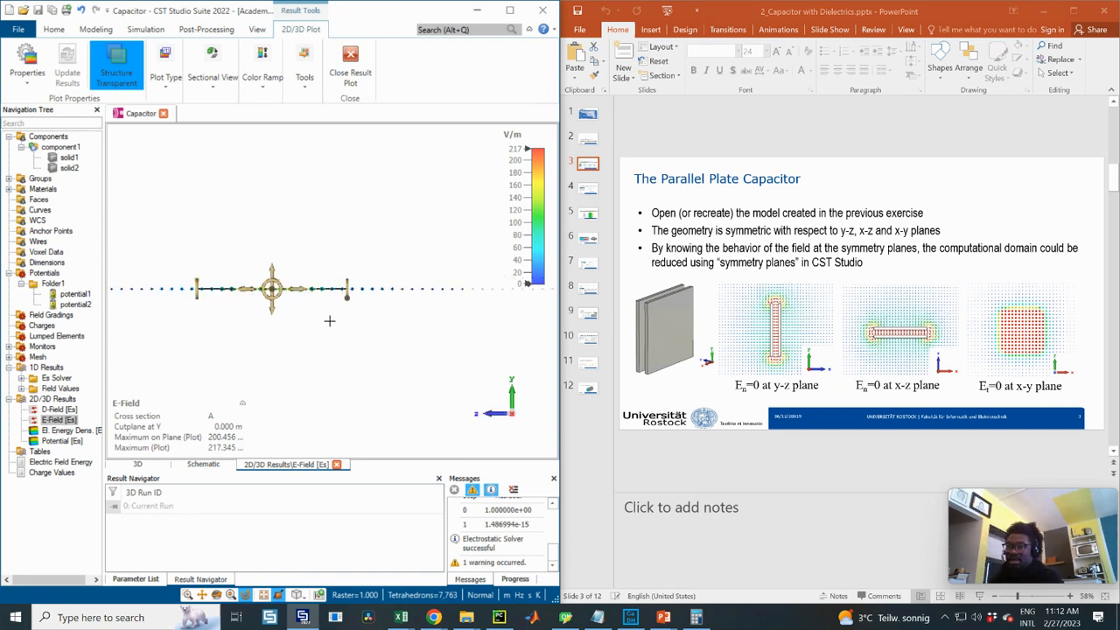
{"action": "middle_click_drag", "start_coordinate": [329, 321], "coordinate": [278, 324]}
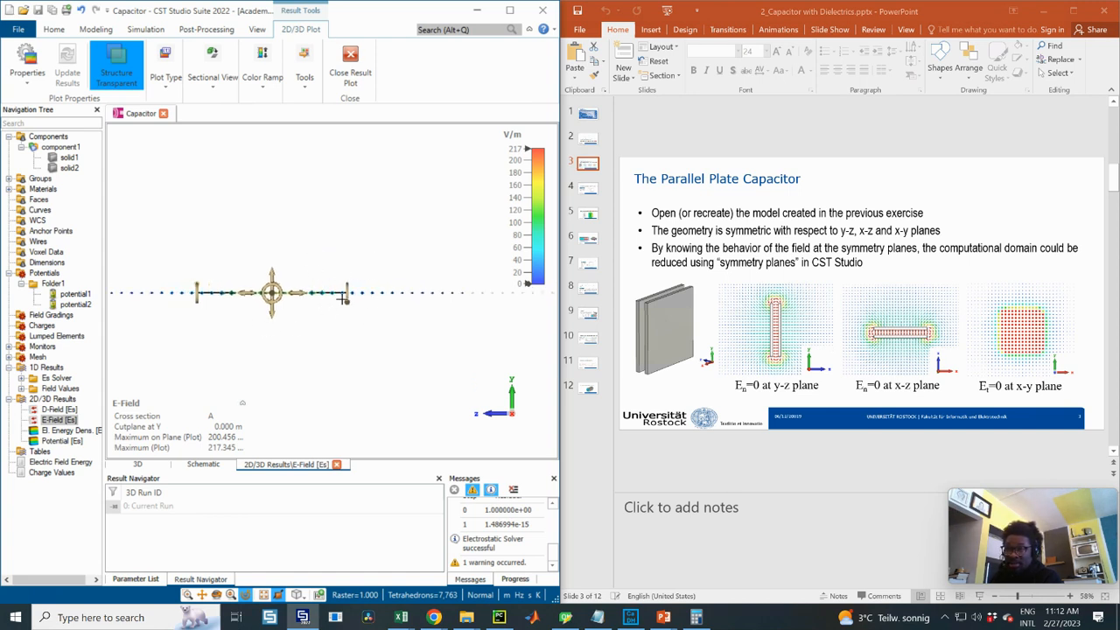
{"action": "scroll", "coordinate": [330, 330], "scroll_direction": "down", "scroll_amount": 1}
{"action": "left_click_drag", "start_coordinate": [281, 298], "coordinate": [361, 313]}
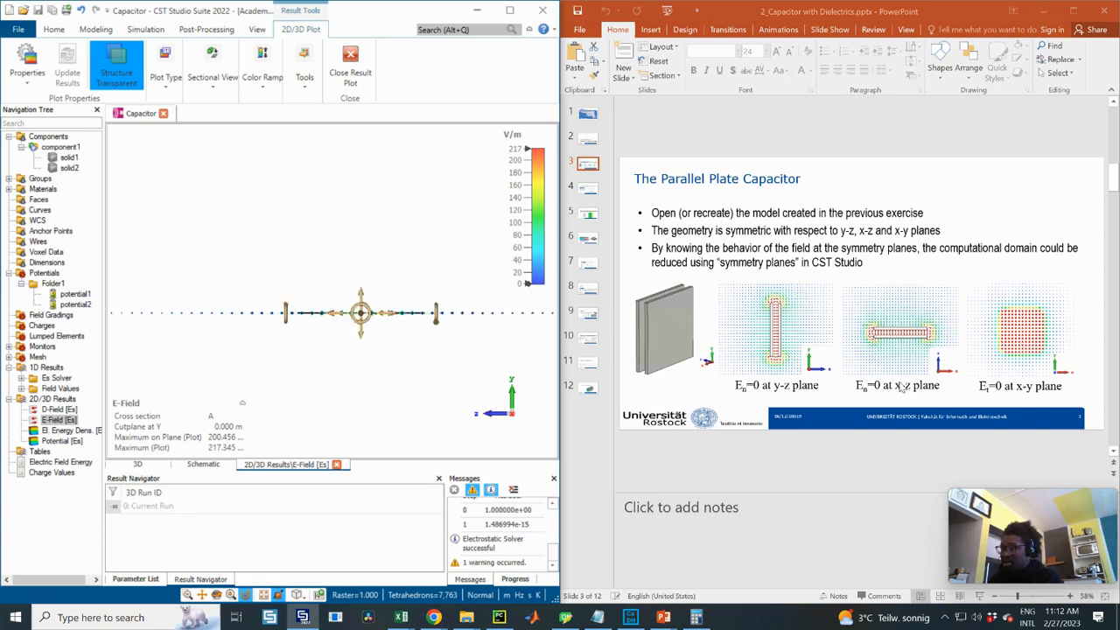
{"action": "left_click_drag", "start_coordinate": [331, 316], "coordinate": [308, 316]}
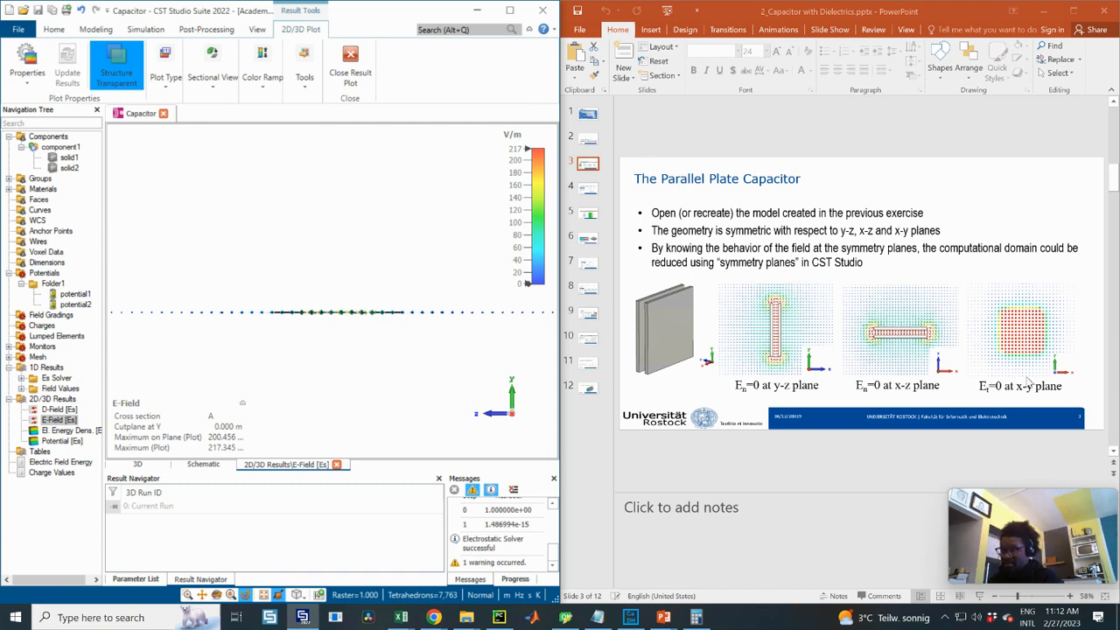
- Set the sectional view normal of the E-field plot to Z and show the cutplane face-on in the x-y view
{"action": "left_click", "coordinate": [219, 88]}
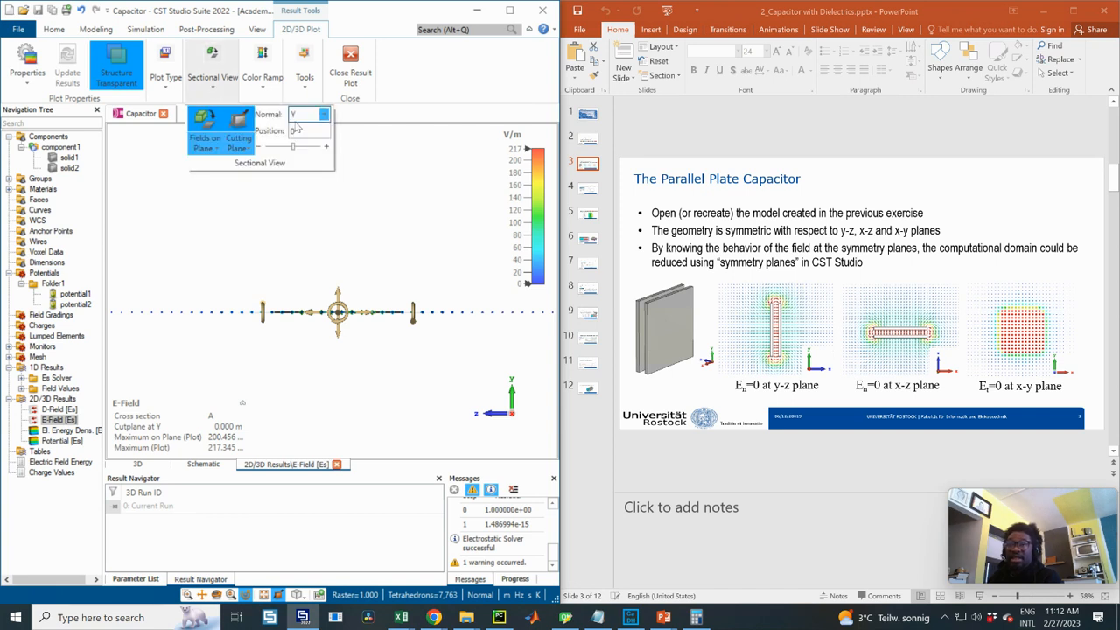
{"action": "left_click", "coordinate": [302, 115]}
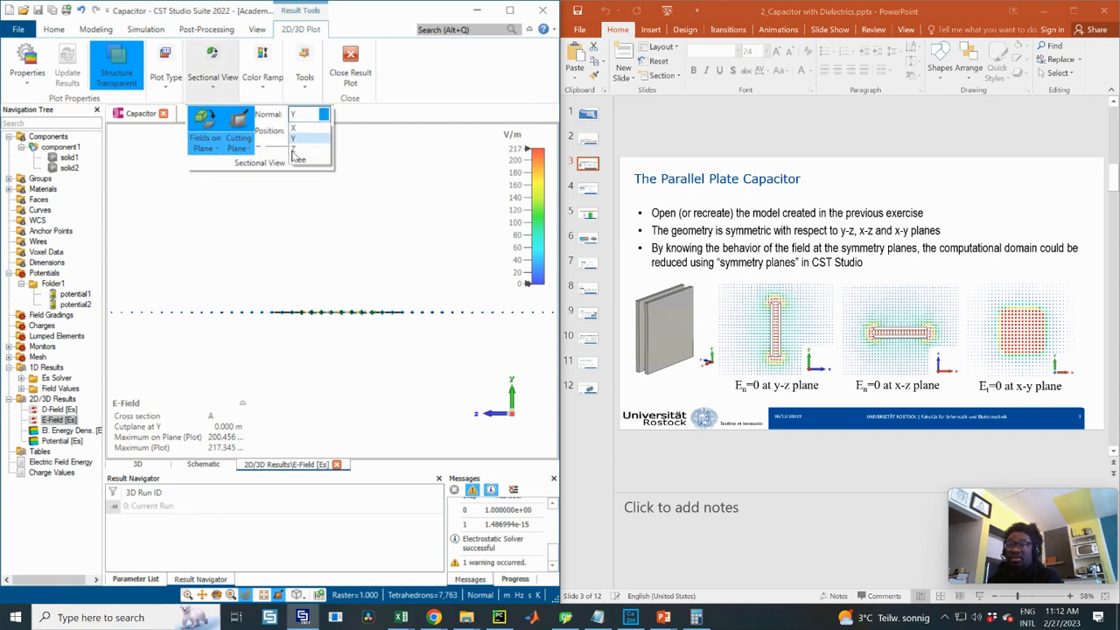
{"action": "left_click", "coordinate": [294, 150]}
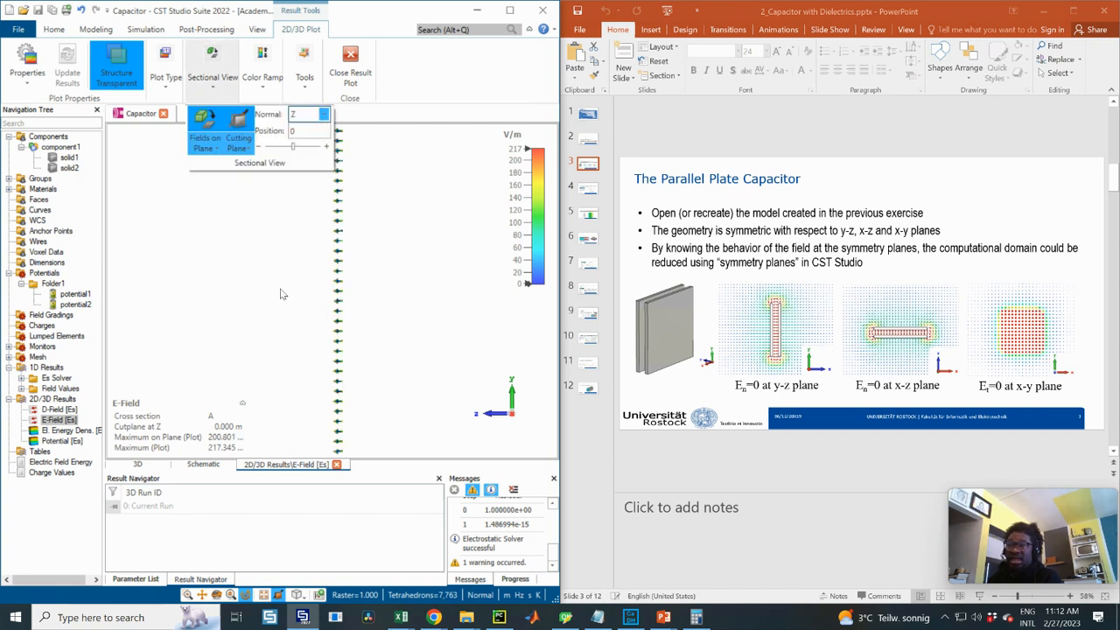
{"action": "left_click", "coordinate": [334, 268]}
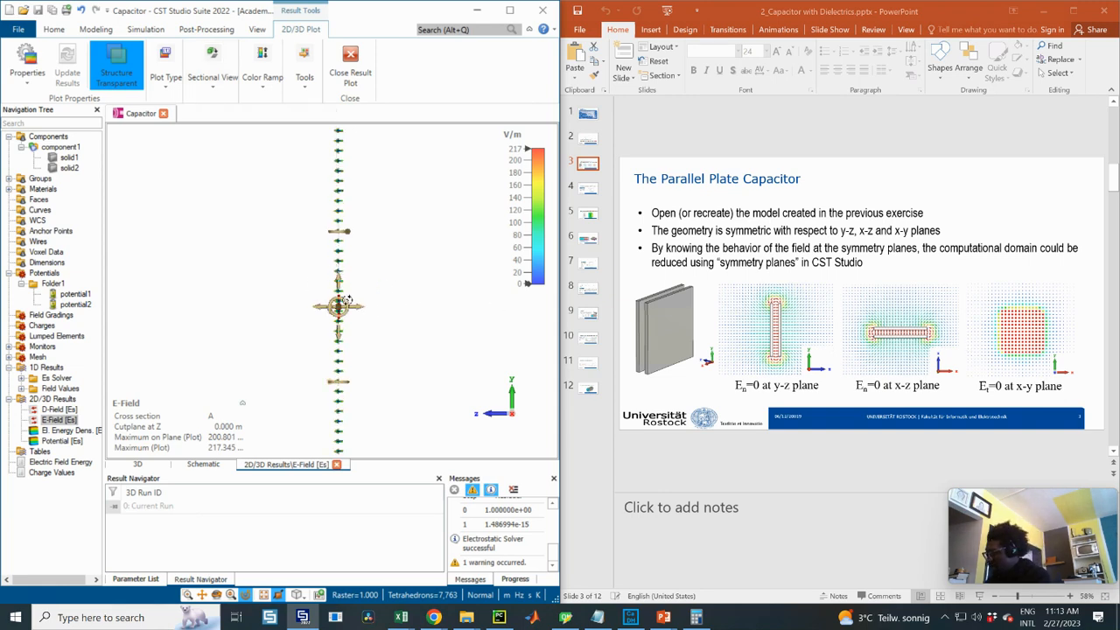
{"action": "left_click_drag", "start_coordinate": [346, 300], "coordinate": [402, 306]}
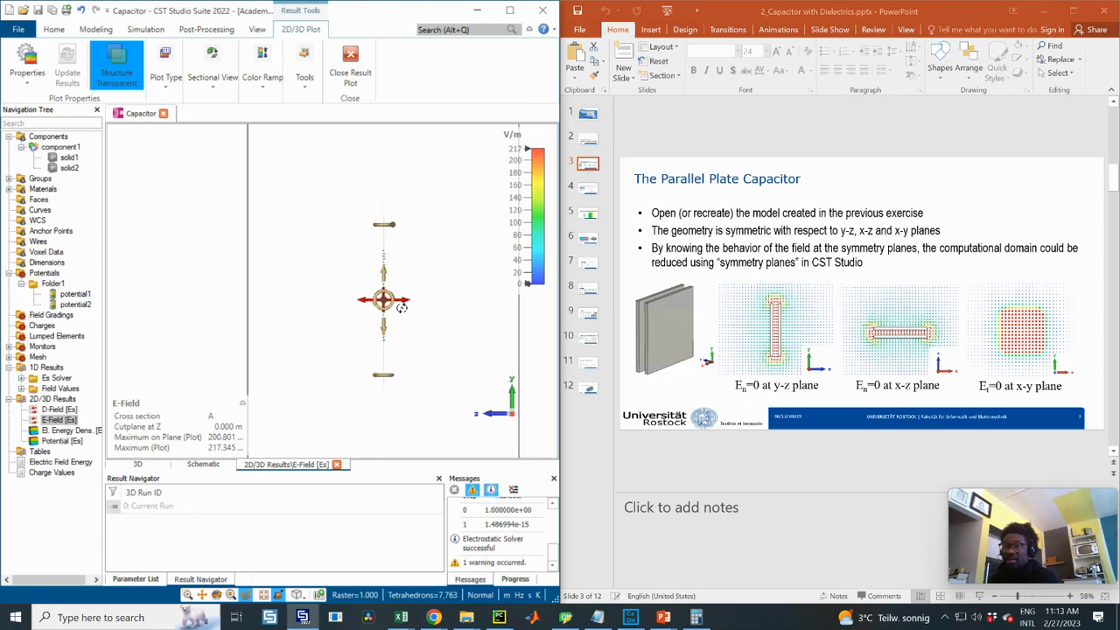
{"action": "scroll", "coordinate": [402, 308], "scroll_direction": "down", "scroll_amount": 1}
{"action": "key", "text": "space"}
{"action": "key", "text": "3"}
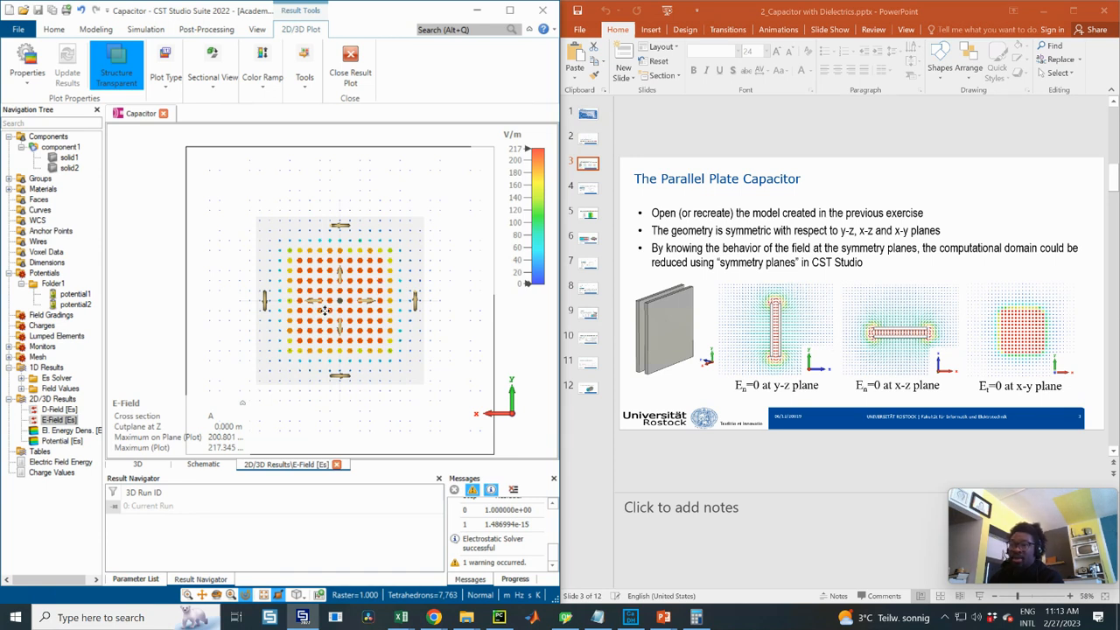
{"action": "middle_click_drag", "start_coordinate": [325, 311], "coordinate": [321, 292]}
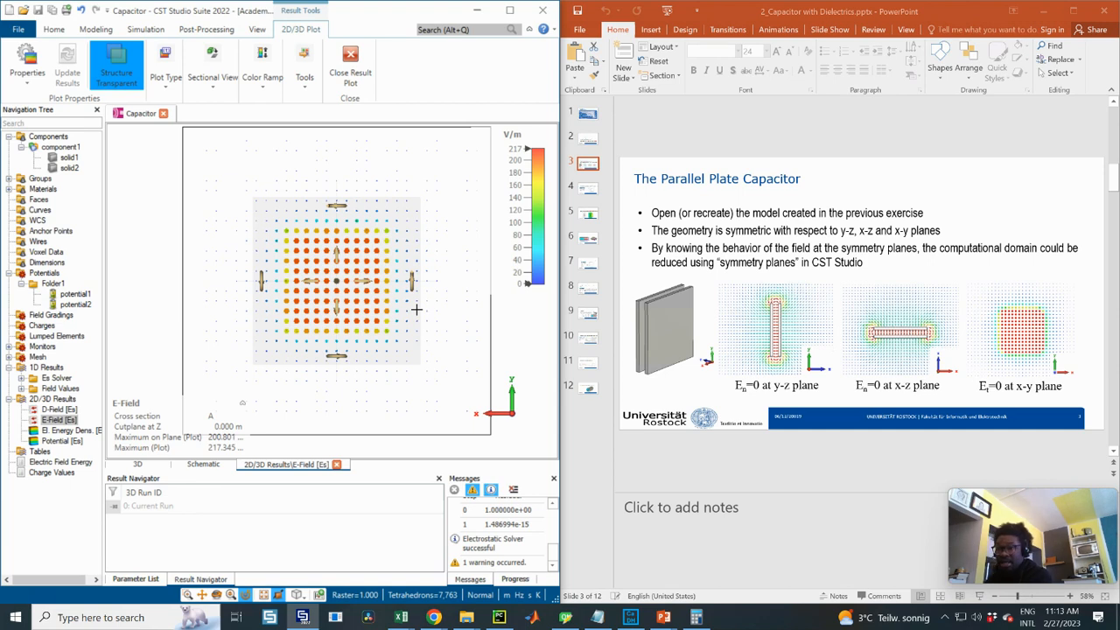
- Compare the E-field arrows on the z-normal cutplane edge-on in the y-z and x-z views and face-on in the x-y view
{"action": "key", "text": "6"}
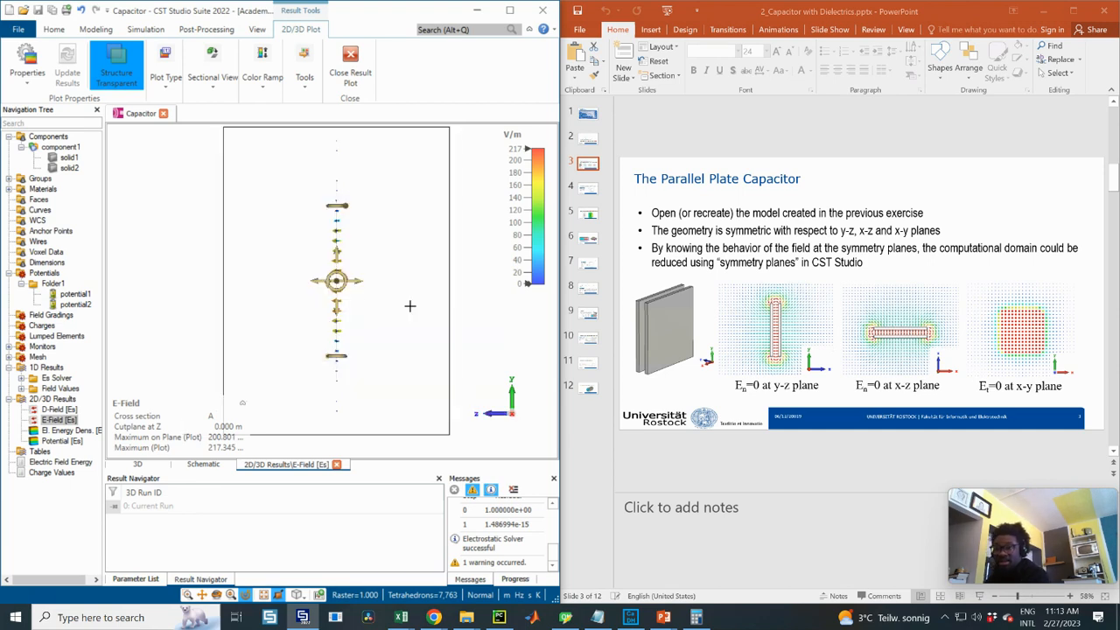
{"action": "key", "text": "3"}
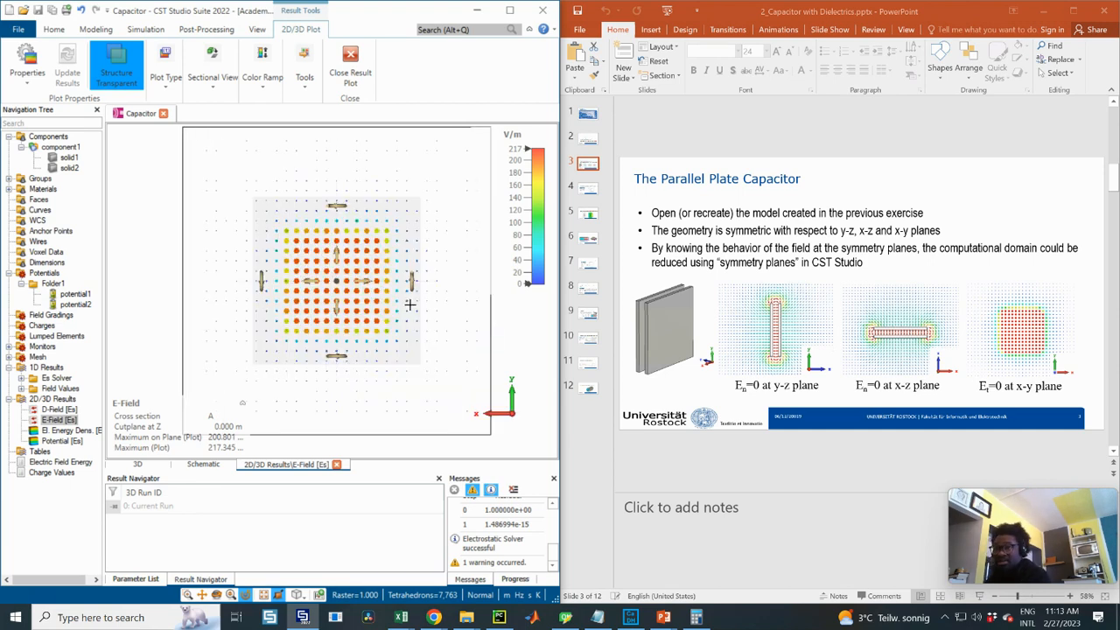
{"action": "key", "text": "5"}
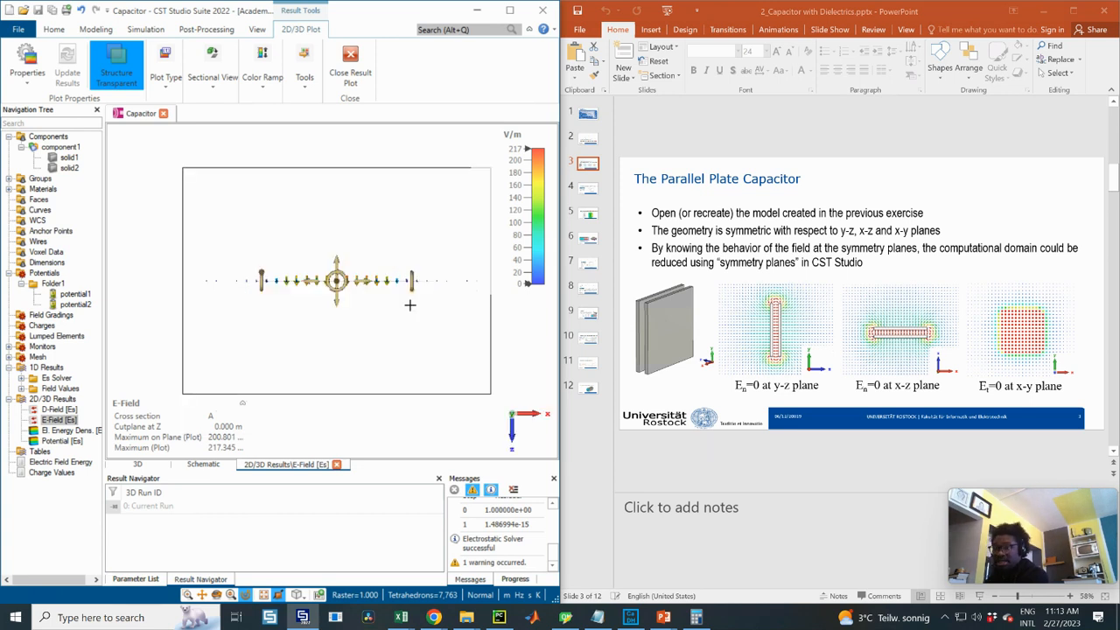
{"action": "scroll", "coordinate": [363, 275], "scroll_direction": "up", "scroll_amount": 2}
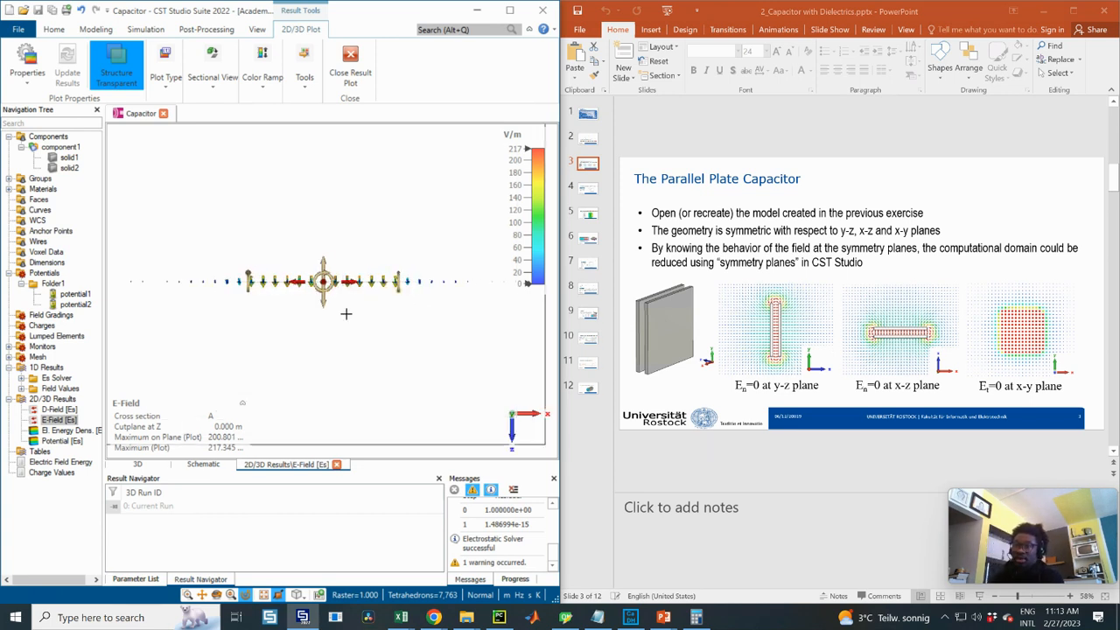
{"action": "middle_click_drag", "start_coordinate": [354, 282], "coordinate": [351, 282]}
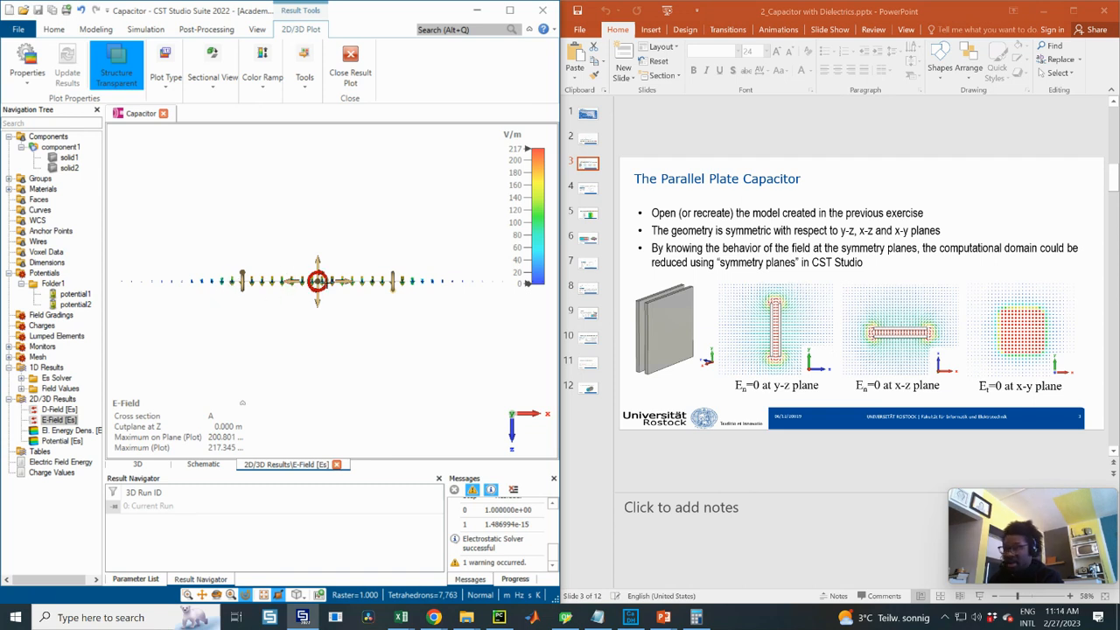
{"action": "key", "text": "6"}
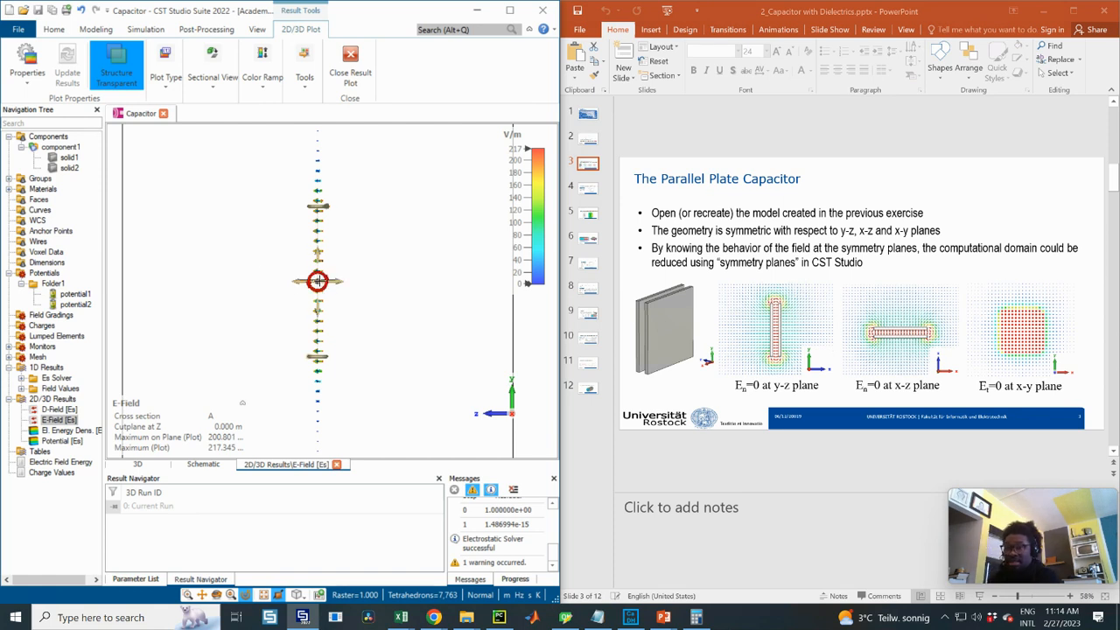
{"action": "scroll", "coordinate": [326, 272], "scroll_direction": "up", "scroll_amount": 2}
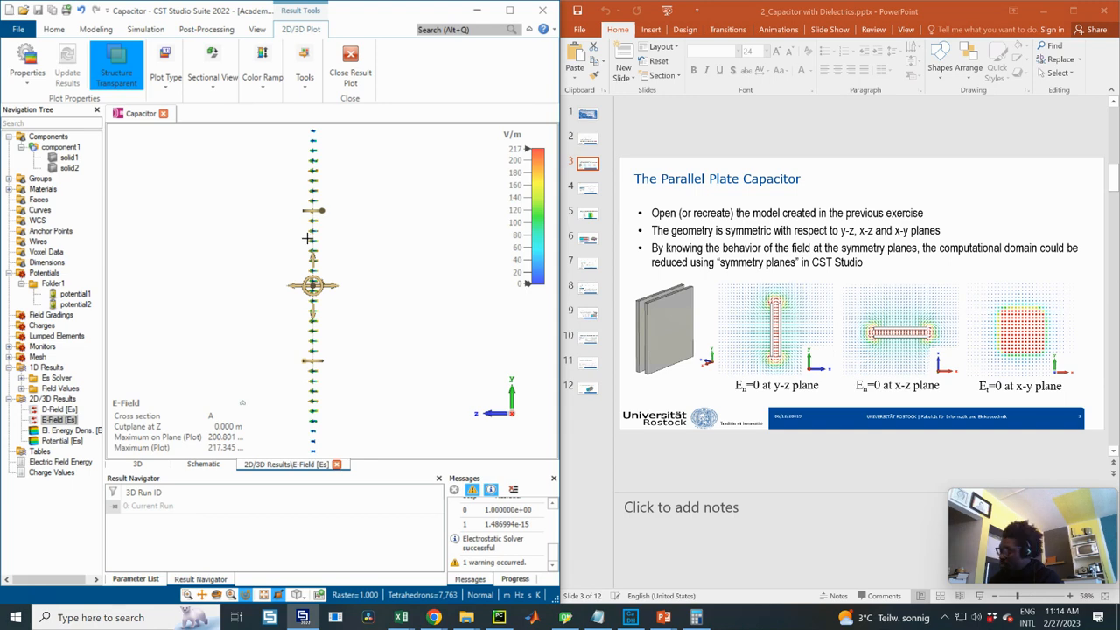
{"action": "key", "text": "3"}
{"action": "key", "text": "6"}
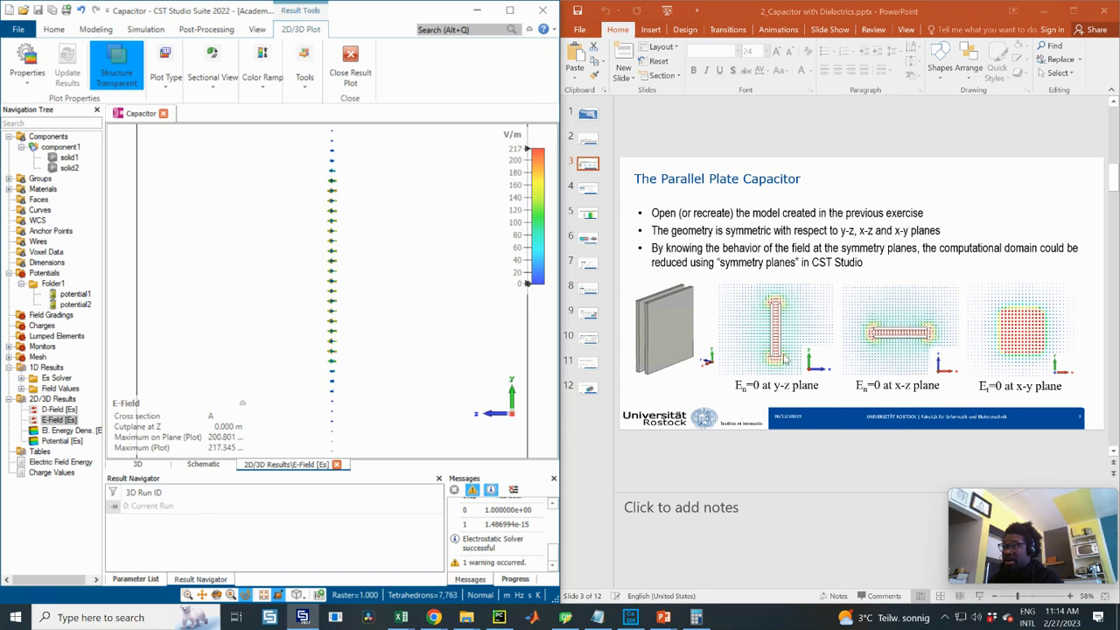
- Open the symmetry plane settings of the boundary conditions and place the dialog over the plot
{"action": "left_click", "coordinate": [128, 83]}
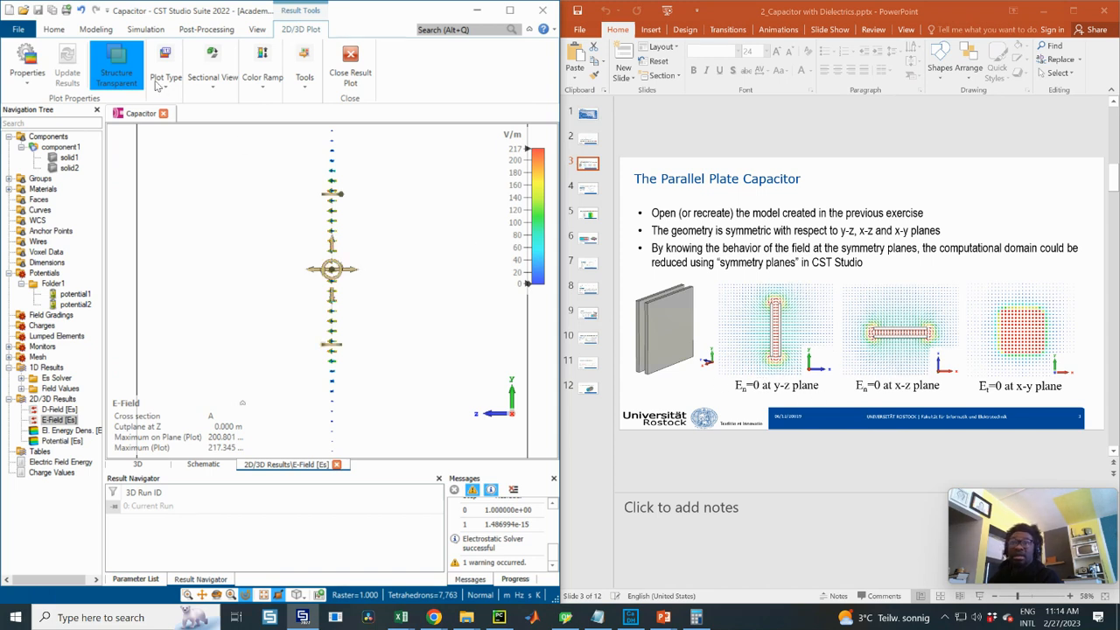
{"action": "left_click", "coordinate": [145, 30]}
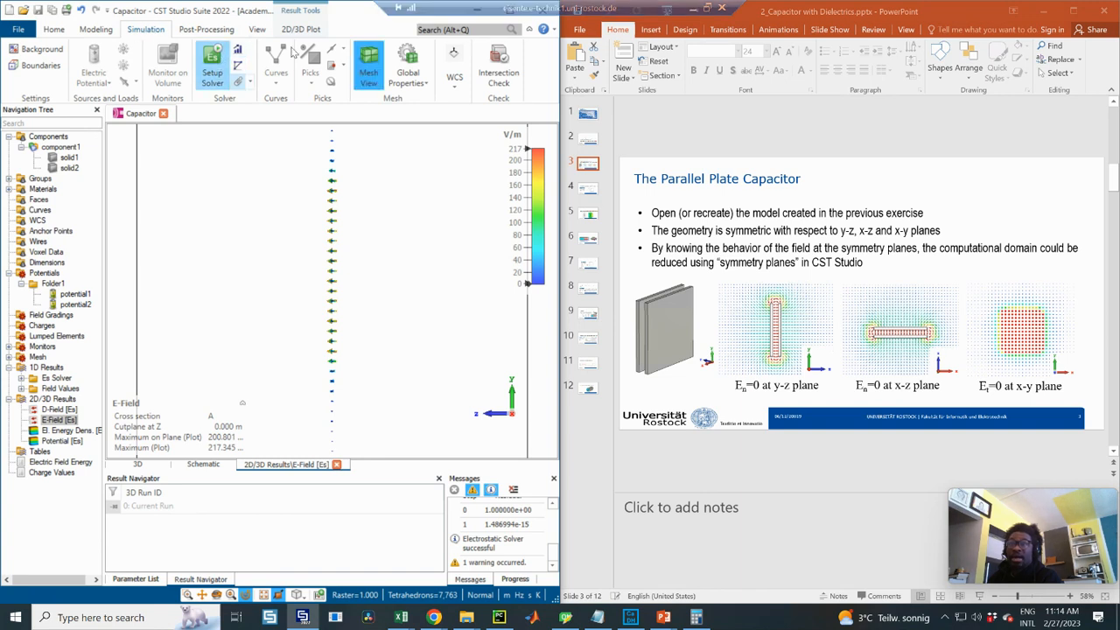
{"action": "left_click", "coordinate": [33, 67]}
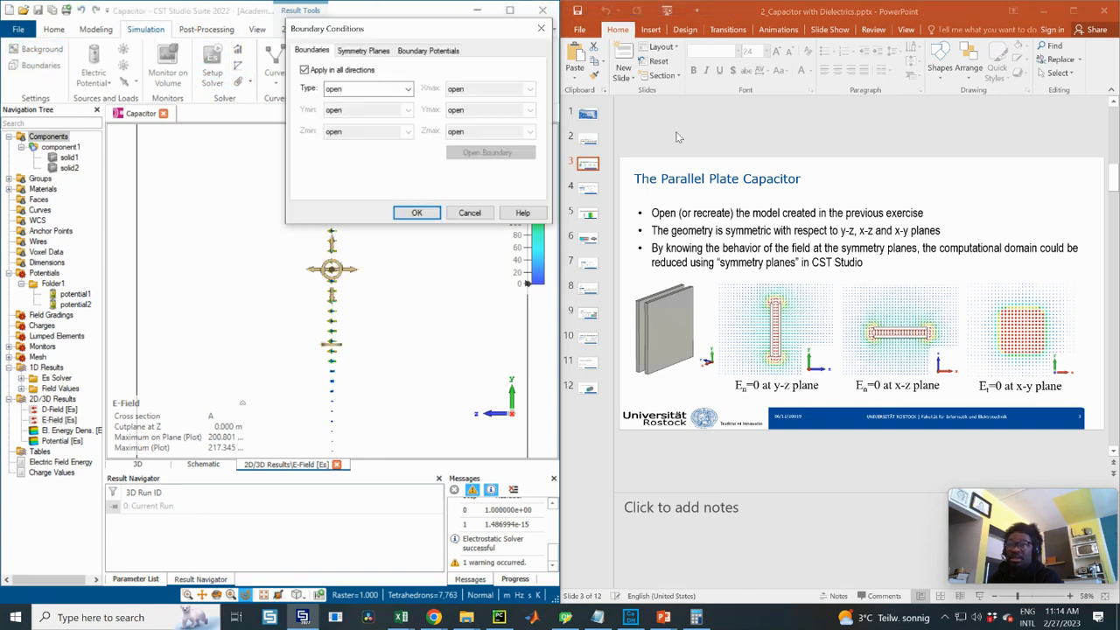
{"action": "left_click", "coordinate": [380, 53]}
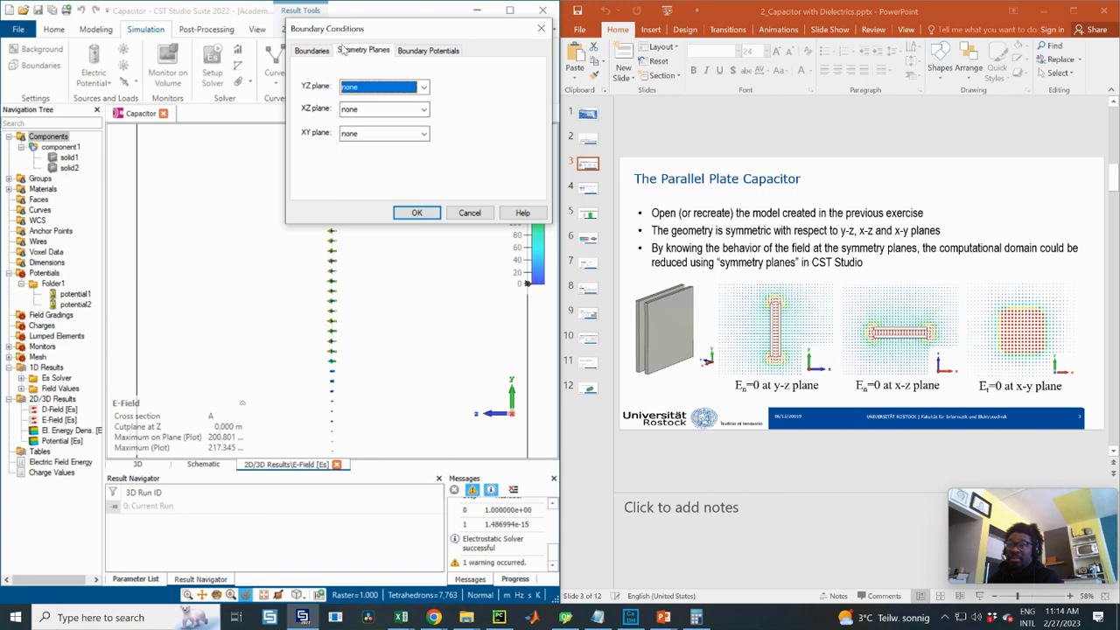
{"action": "left_click_drag", "start_coordinate": [370, 29], "coordinate": [311, 159]}
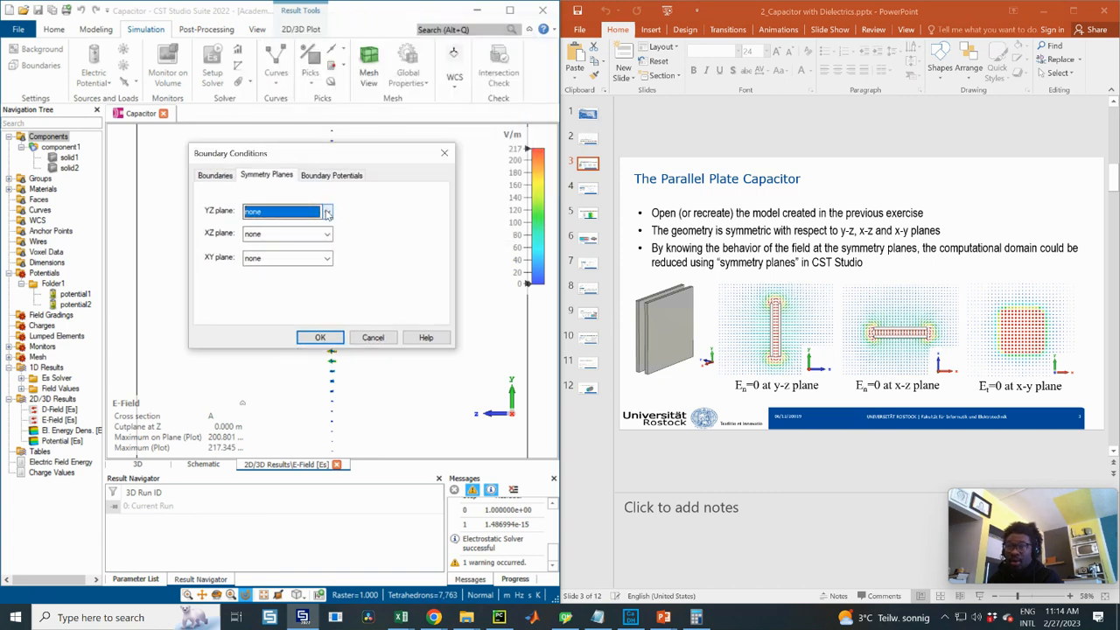
{"action": "left_click", "coordinate": [326, 214]}
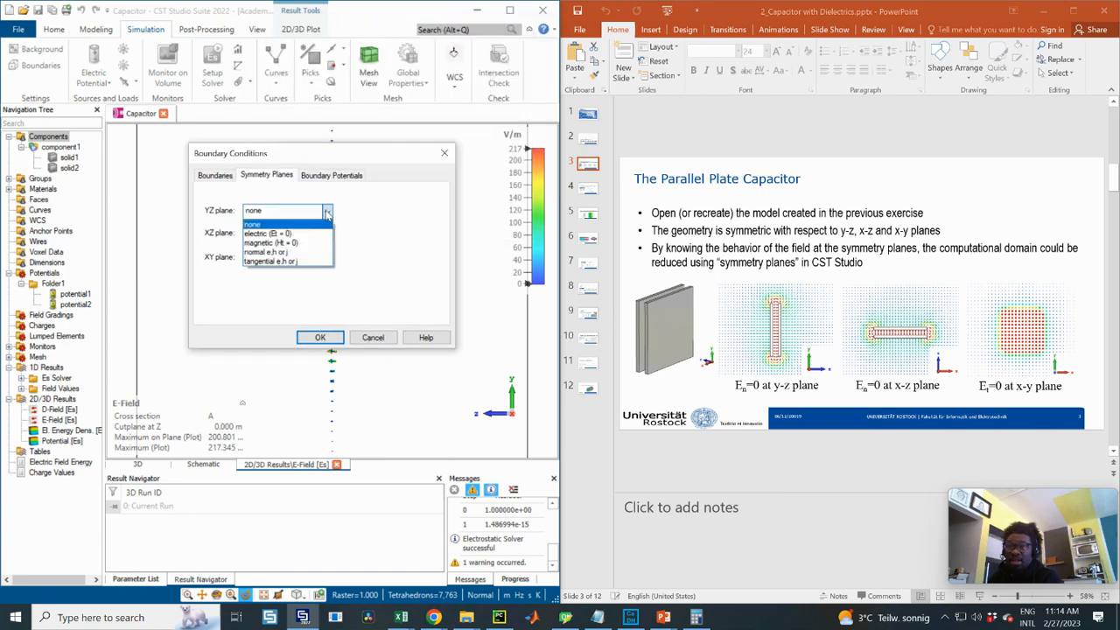
{"action": "left_click", "coordinate": [267, 252]}
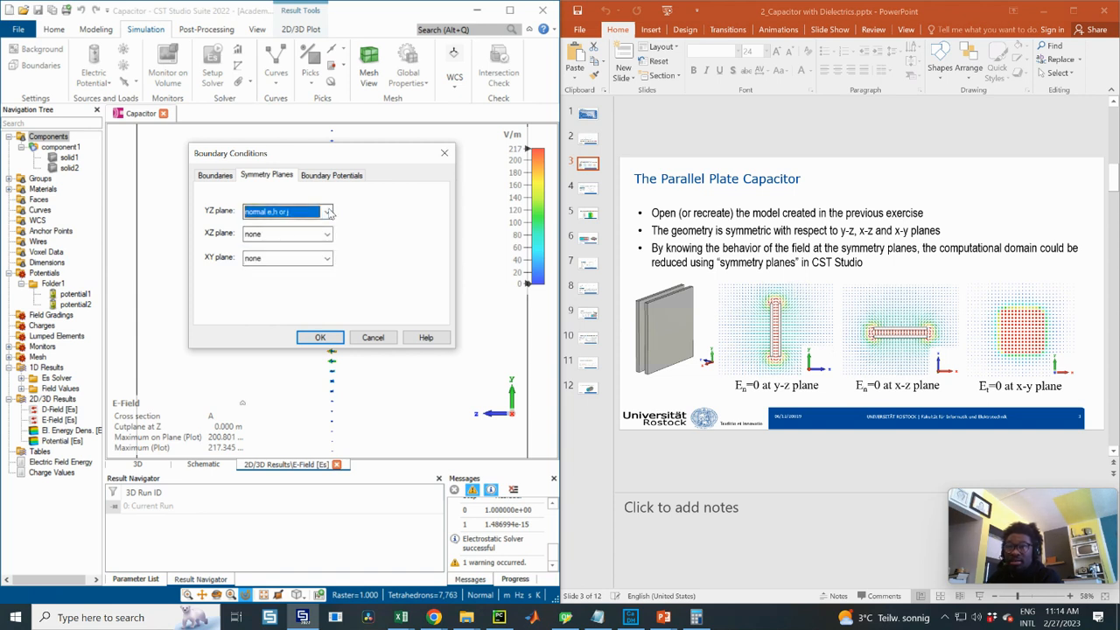
{"action": "left_click", "coordinate": [329, 212]}
{"action": "left_click", "coordinate": [269, 225]}
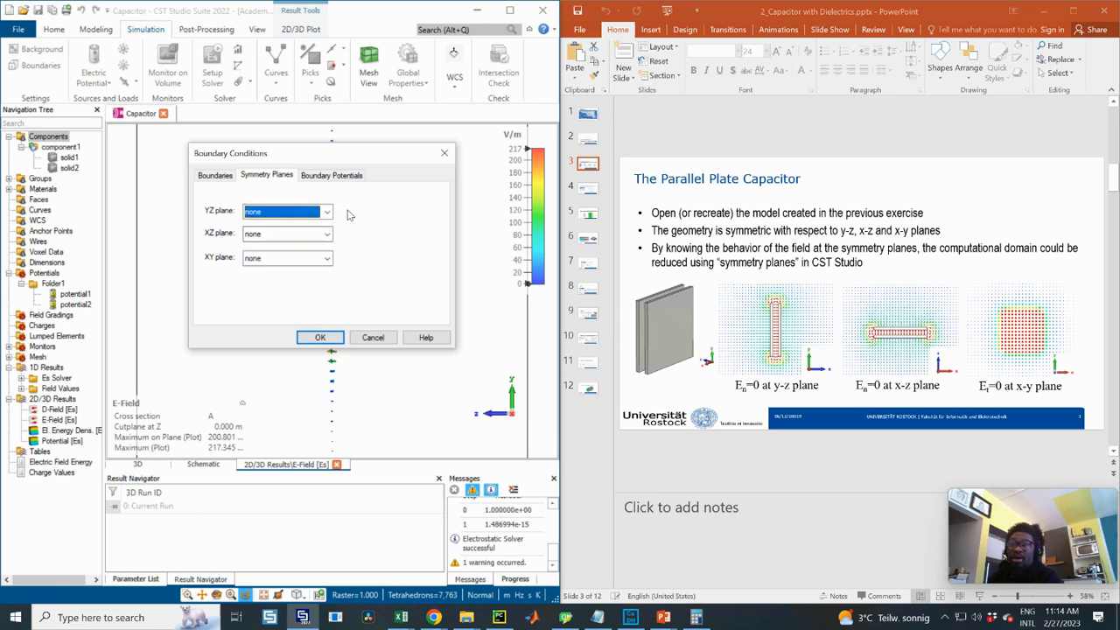
- Set both the YZ and XZ symmetry planes to magnetic (Ht = 0)
{"action": "left_click", "coordinate": [327, 212]}
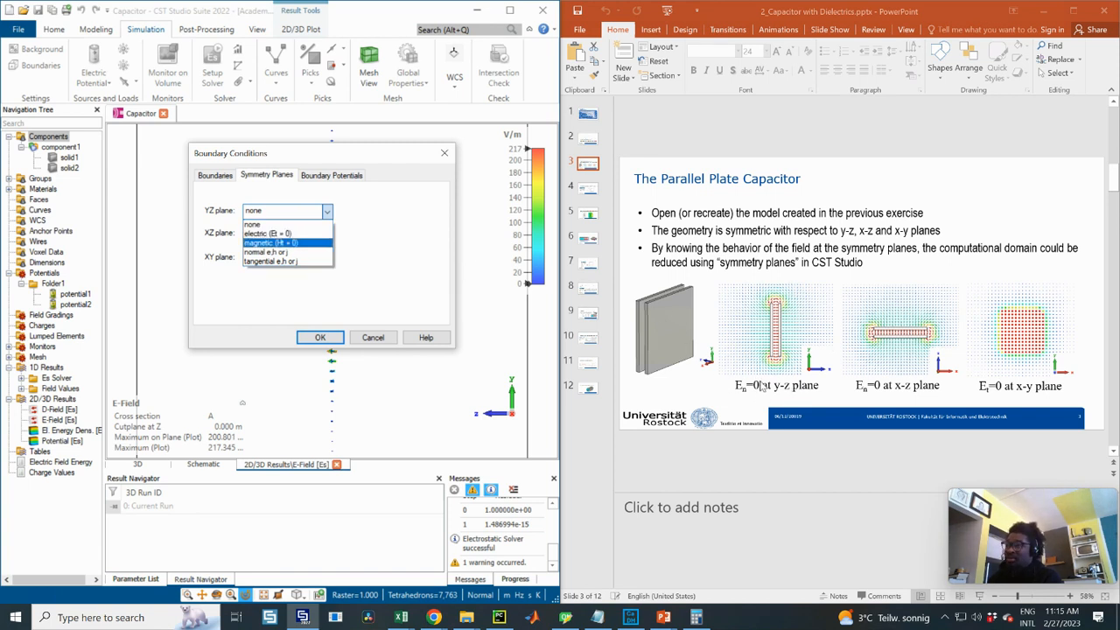
{"action": "key", "text": "Down"}
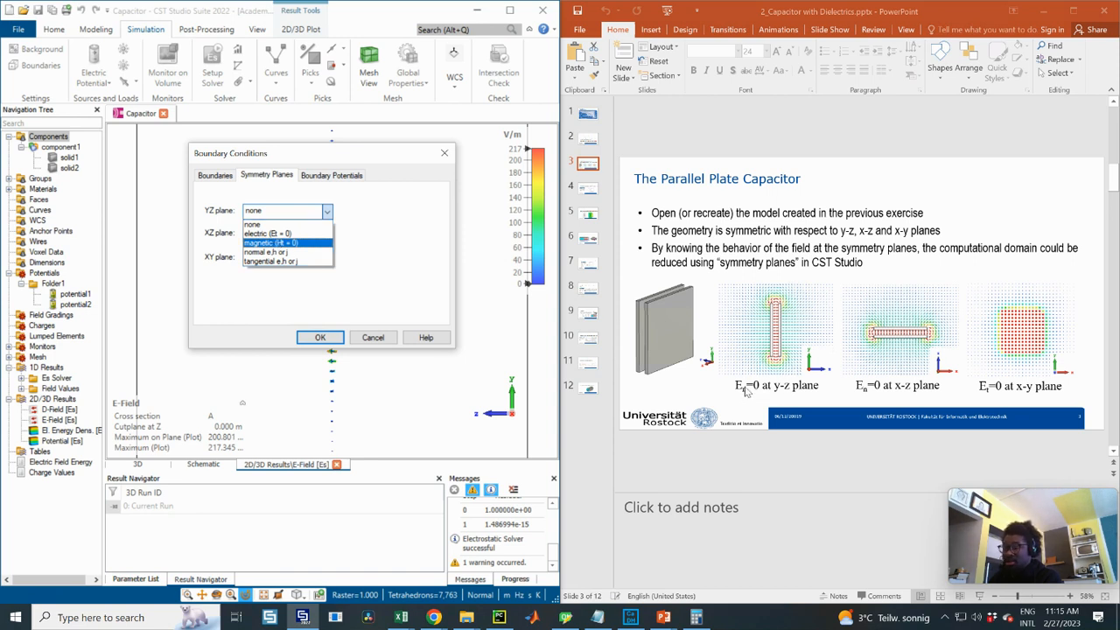
{"action": "left_click", "coordinate": [294, 245]}
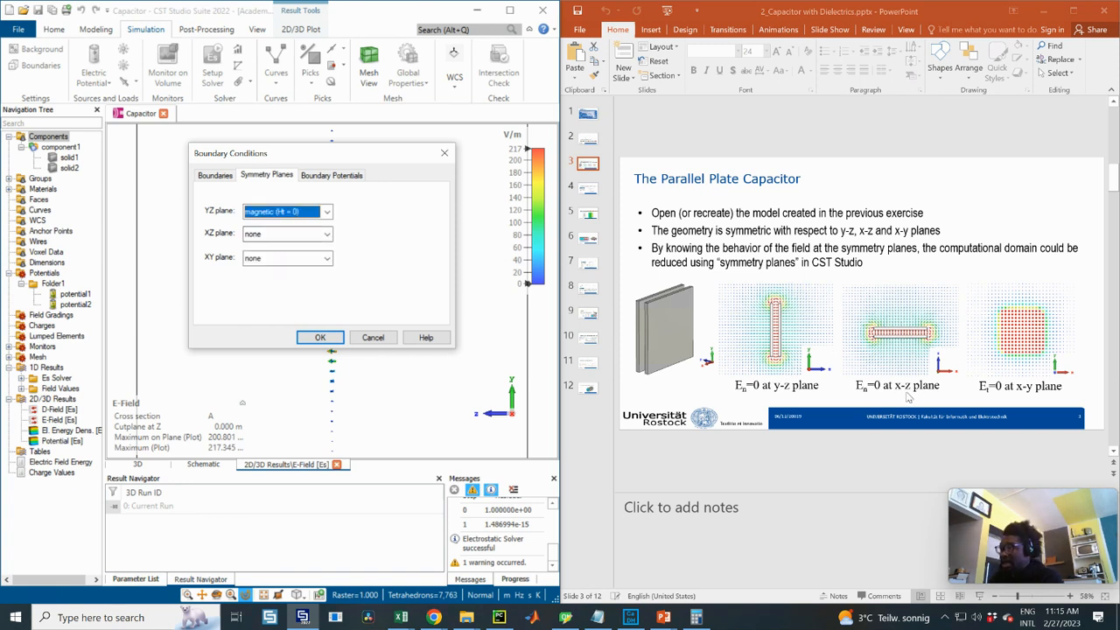
{"action": "left_click", "coordinate": [285, 234]}
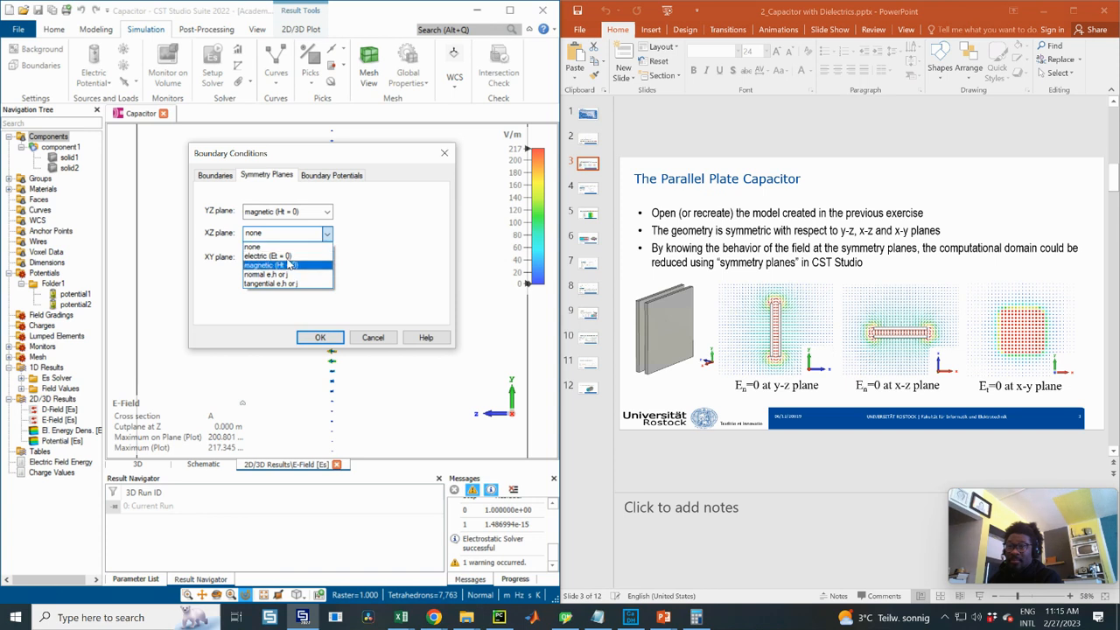
{"action": "left_click", "coordinate": [291, 265]}
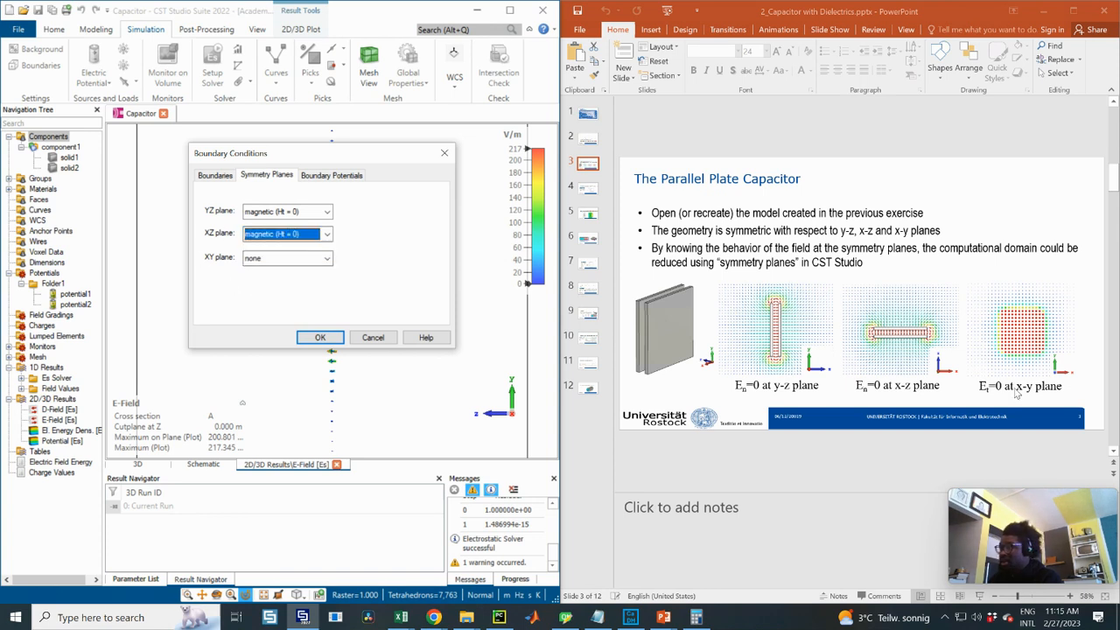
- Set the XY symmetry plane to electric (Et = 0) and apply the boundary conditions, discarding the existing results
{"action": "left_click", "coordinate": [289, 259]}
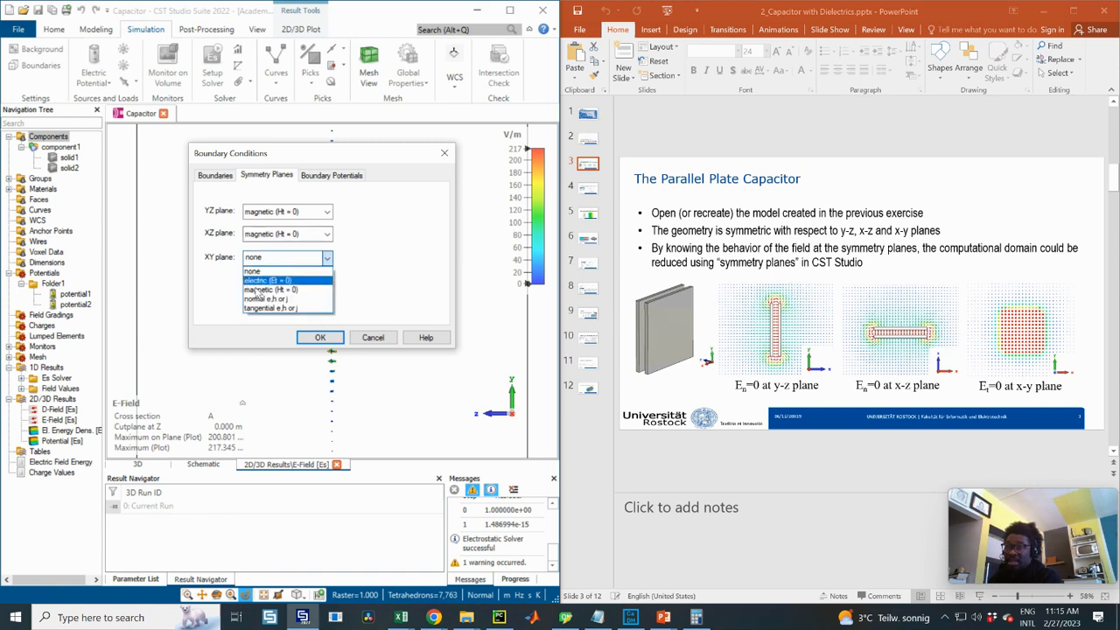
{"action": "left_click", "coordinate": [280, 281]}
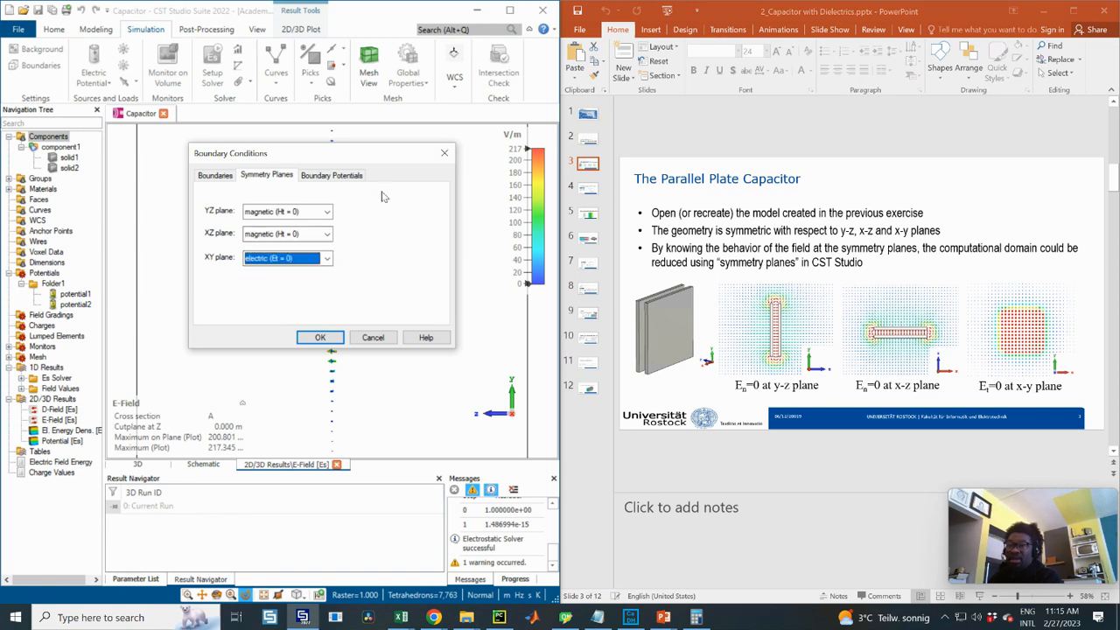
{"action": "left_click", "coordinate": [321, 340]}
{"action": "left_click", "coordinate": [280, 316]}
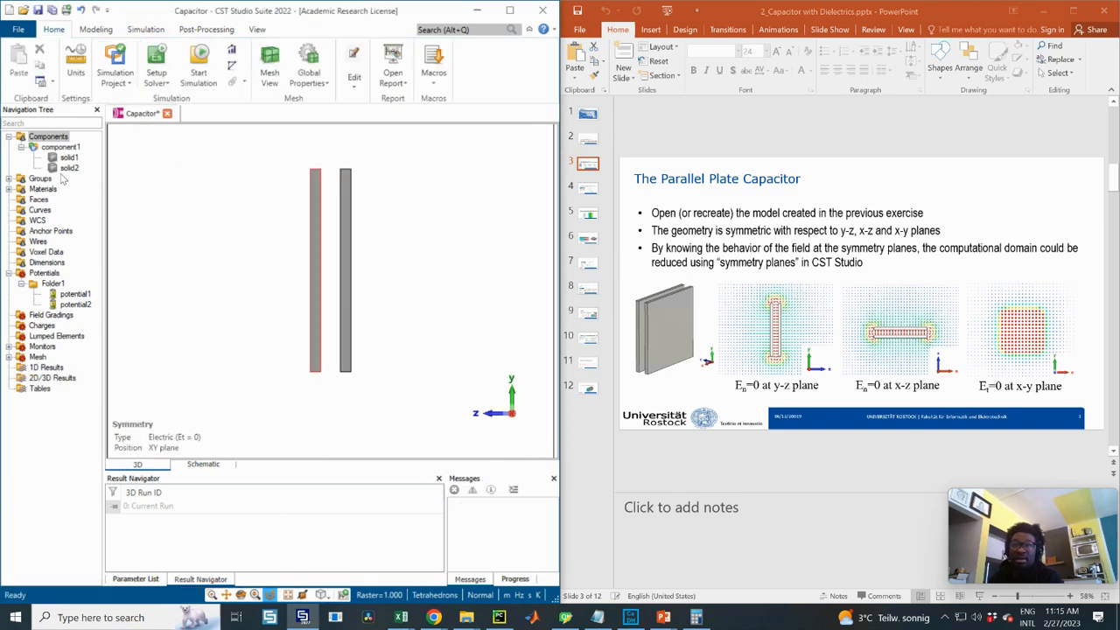
- Reopen the boundary conditions settings and place the dialog clear of the 3D model
{"action": "left_click", "coordinate": [94, 30]}
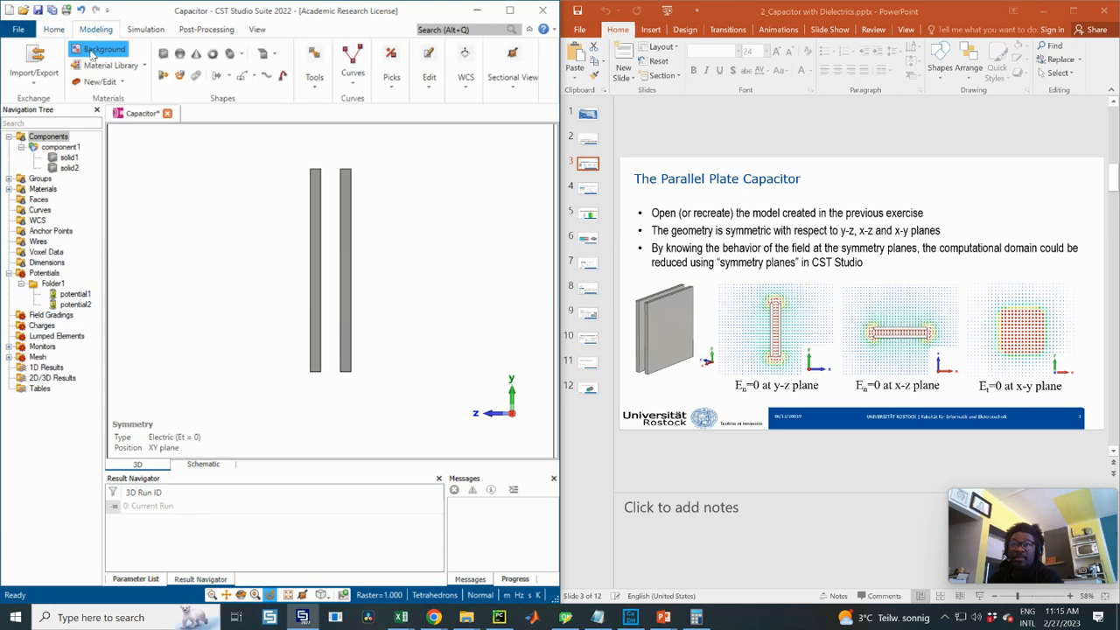
{"action": "left_click", "coordinate": [145, 30]}
{"action": "left_click", "coordinate": [33, 69]}
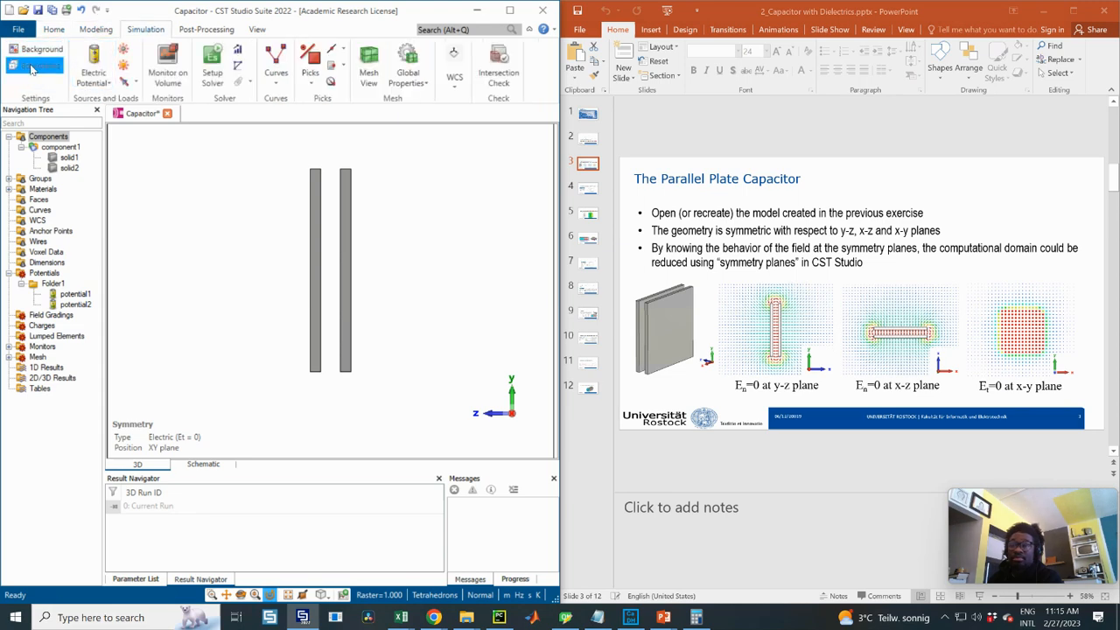
{"action": "mouse_move", "coordinate": [375, 39]}
{"action": "left_mouse_down"}
{"action": "mouse_move", "coordinate": [564, 138]}
{"action": "mouse_move", "coordinate": [666, 175]}
{"action": "left_mouse_up"}
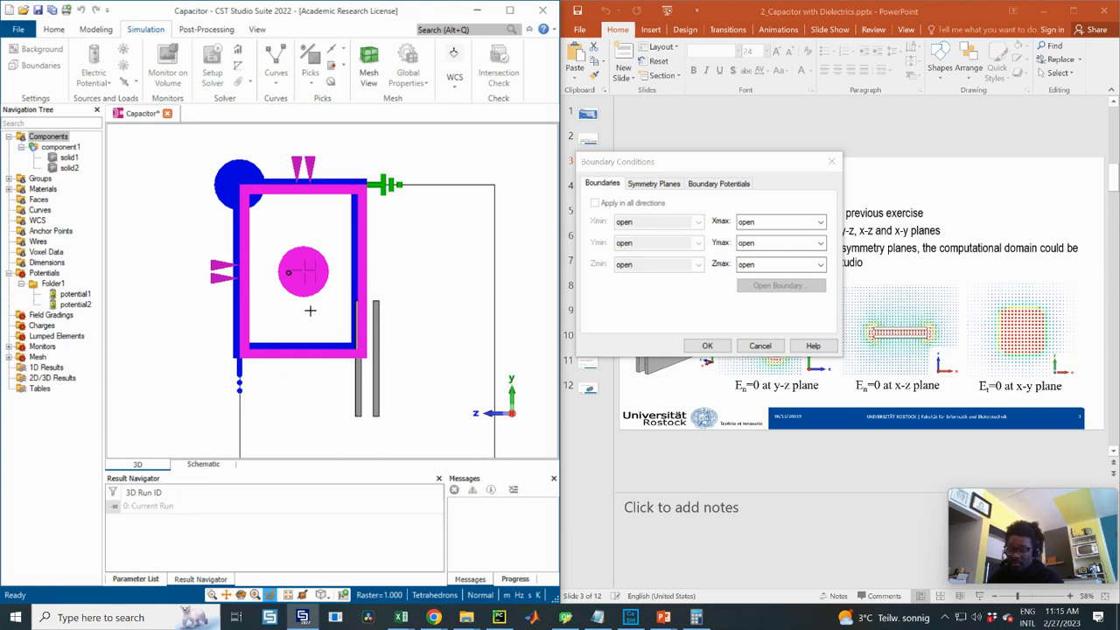
- Examine the boundary and symmetry symbols around the capacitor from several angles, and accept the boundary conditions
{"action": "left_click_drag", "start_coordinate": [290, 299], "coordinate": [334, 315]}
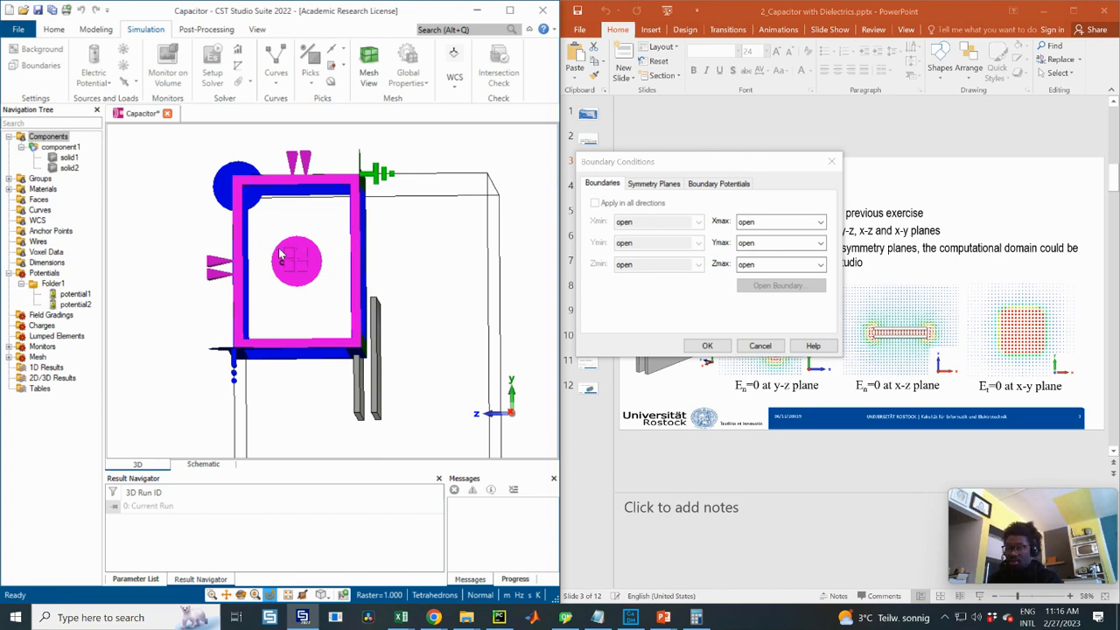
{"action": "left_click_drag", "start_coordinate": [305, 243], "coordinate": [373, 315]}
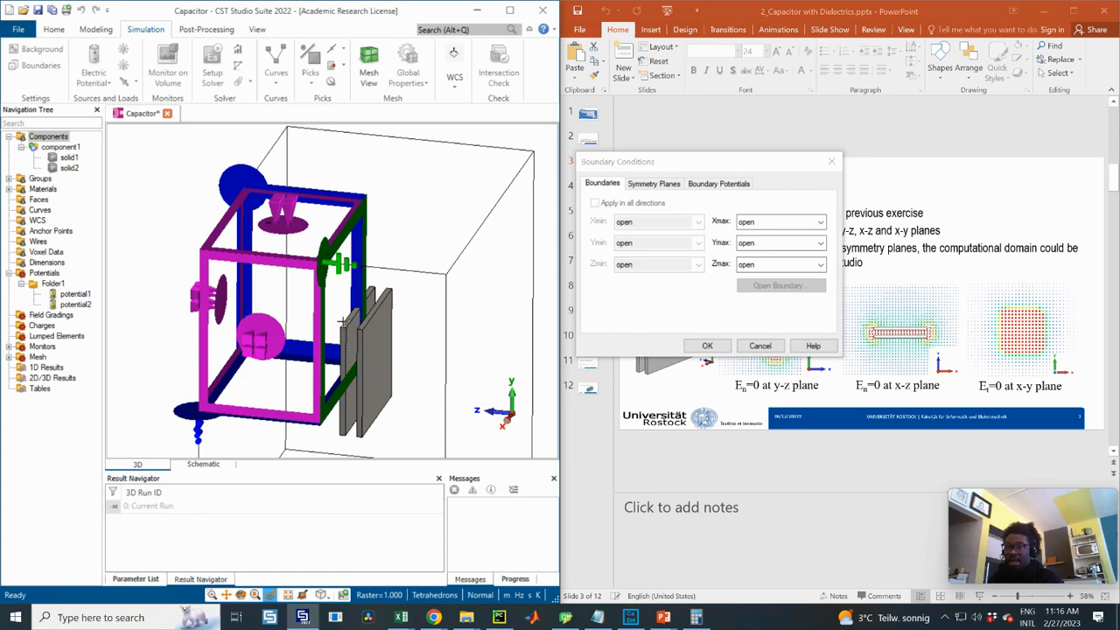
{"action": "scroll", "coordinate": [348, 343], "scroll_direction": "up", "scroll_amount": 3}
{"action": "left_click_drag", "start_coordinate": [353, 324], "coordinate": [338, 370]}
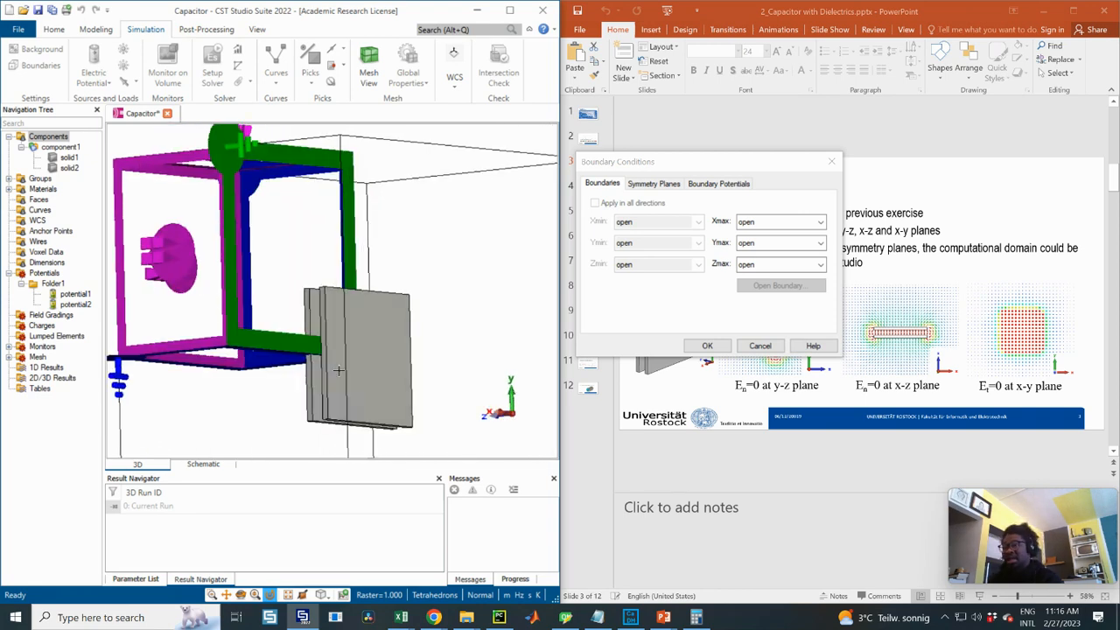
{"action": "left_click_drag", "start_coordinate": [341, 309], "coordinate": [402, 307]}
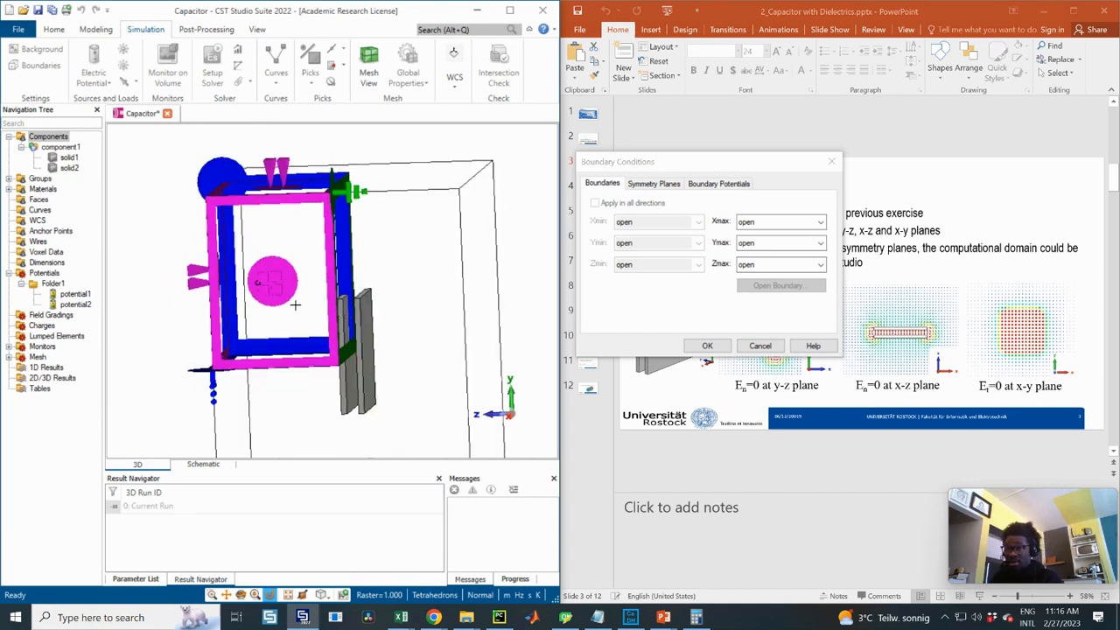
{"action": "left_click_drag", "start_coordinate": [294, 305], "coordinate": [372, 322]}
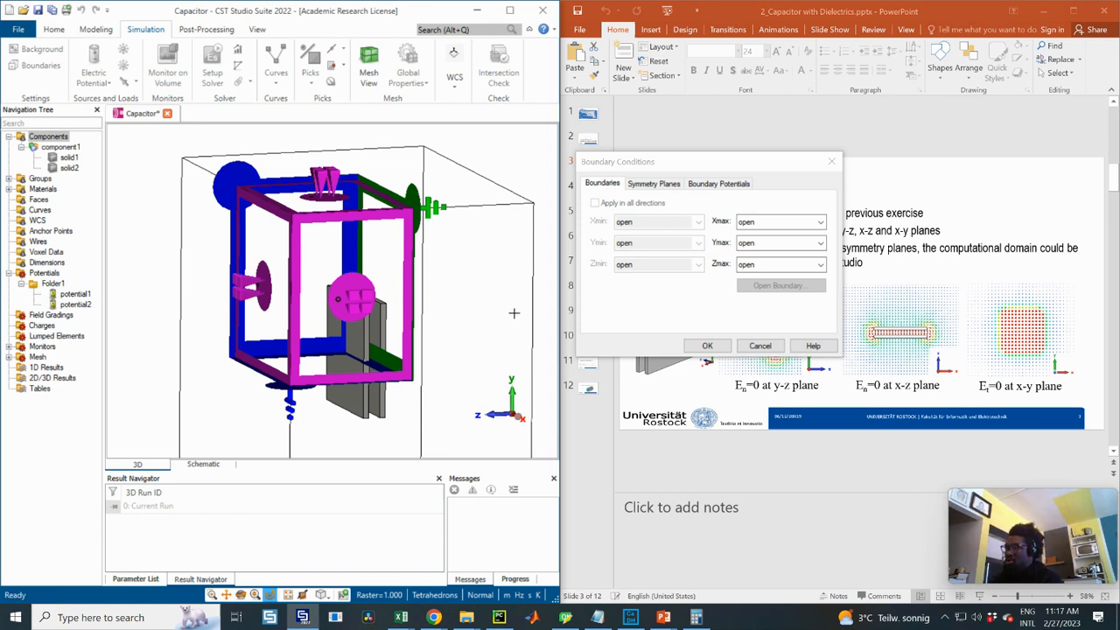
{"action": "left_click", "coordinate": [706, 346]}
- Inspect the two plates inside the bounding box from several angles, and bring up slide 4 of the PowerPoint presentation
{"action": "left_click_drag", "start_coordinate": [457, 327], "coordinate": [388, 280]}
{"action": "scroll", "coordinate": [346, 279], "scroll_direction": "up", "scroll_amount": 3}
{"action": "left_click_drag", "start_coordinate": [392, 319], "coordinate": [284, 321]}
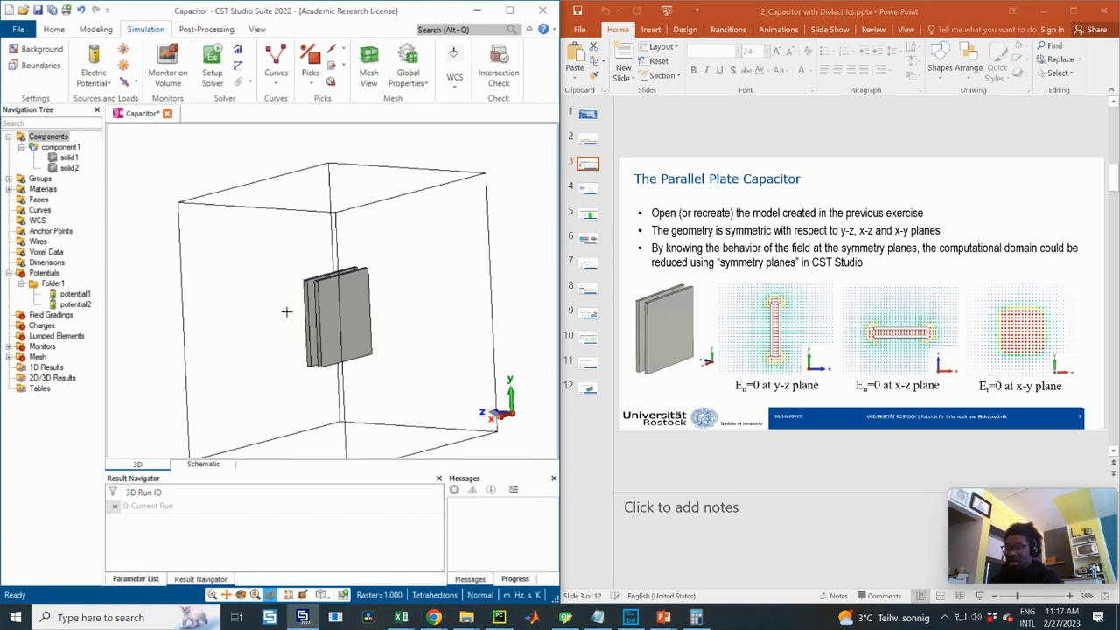
{"action": "left_click_drag", "start_coordinate": [288, 313], "coordinate": [350, 302]}
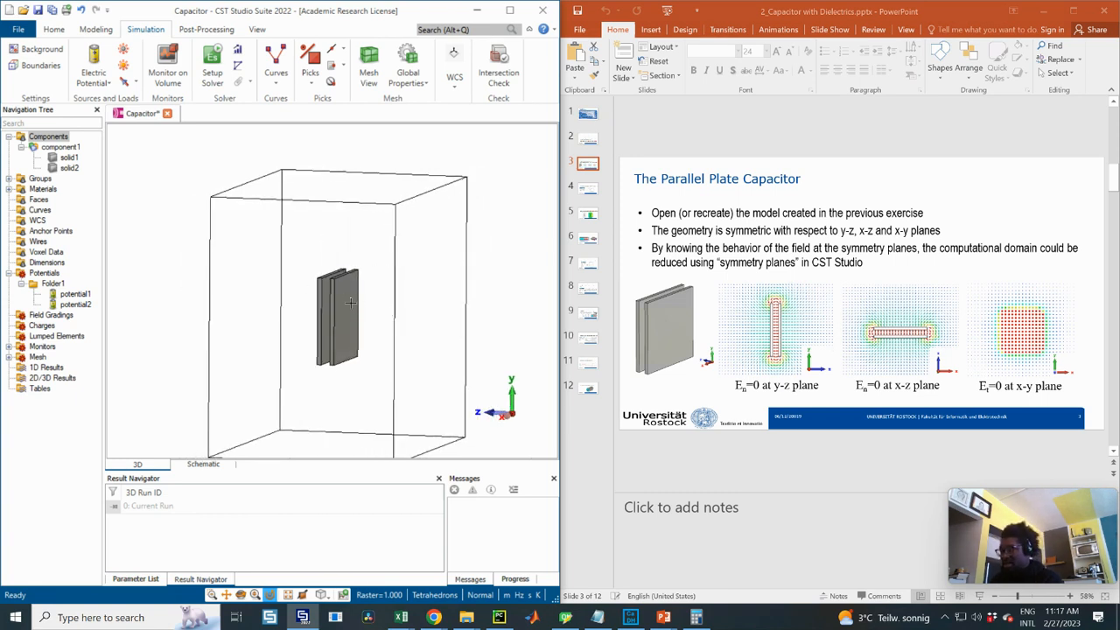
{"action": "scroll", "coordinate": [350, 302], "scroll_direction": "up", "scroll_amount": 1}
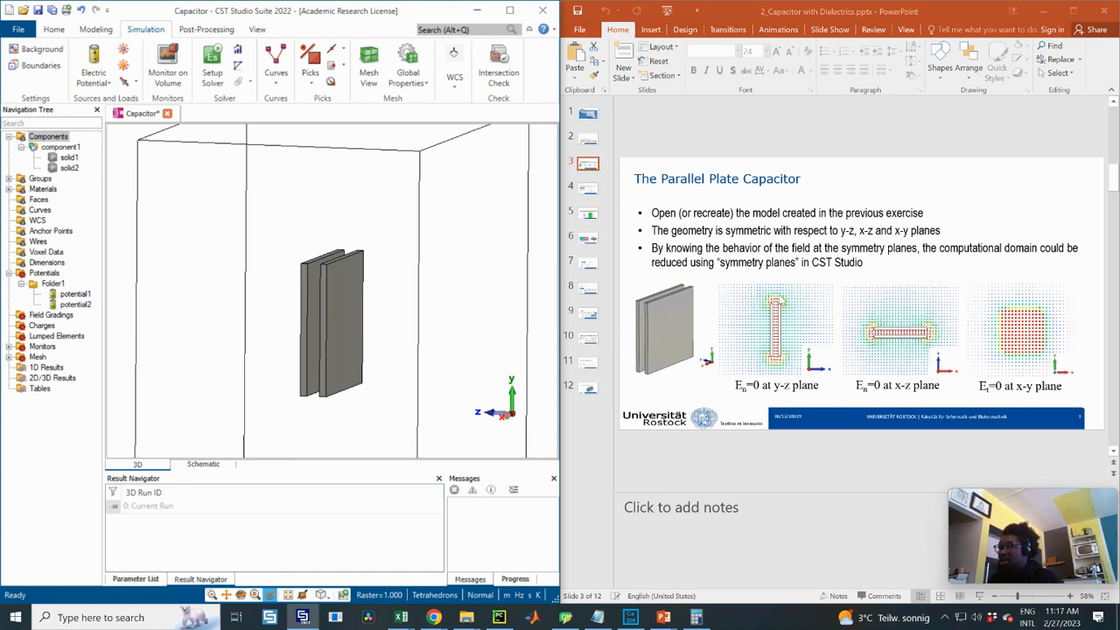
{"action": "left_click", "coordinate": [588, 196]}
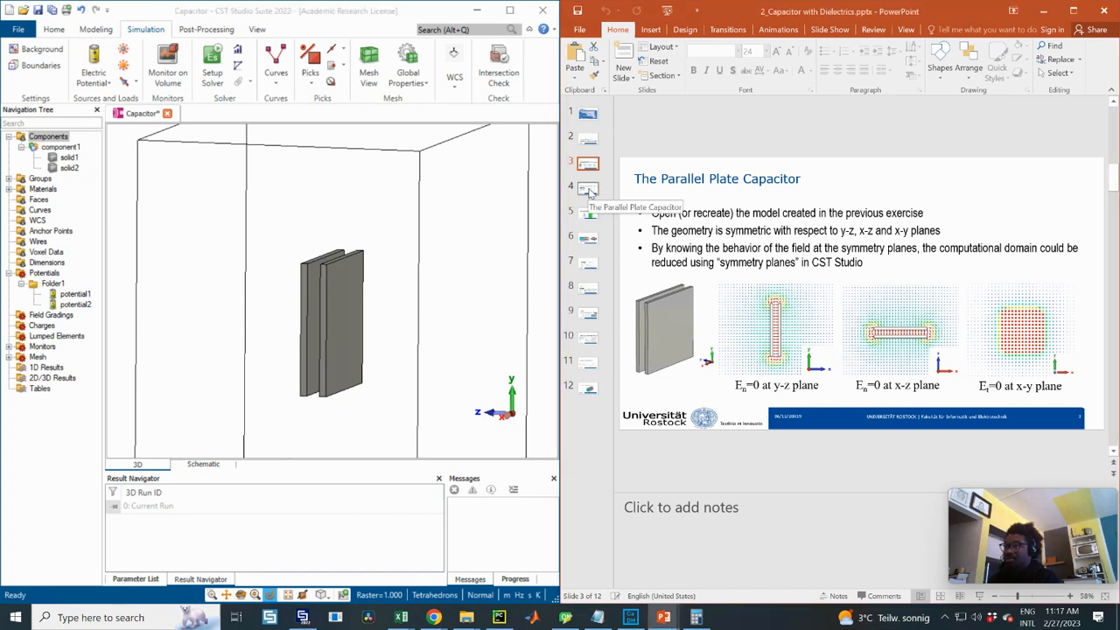
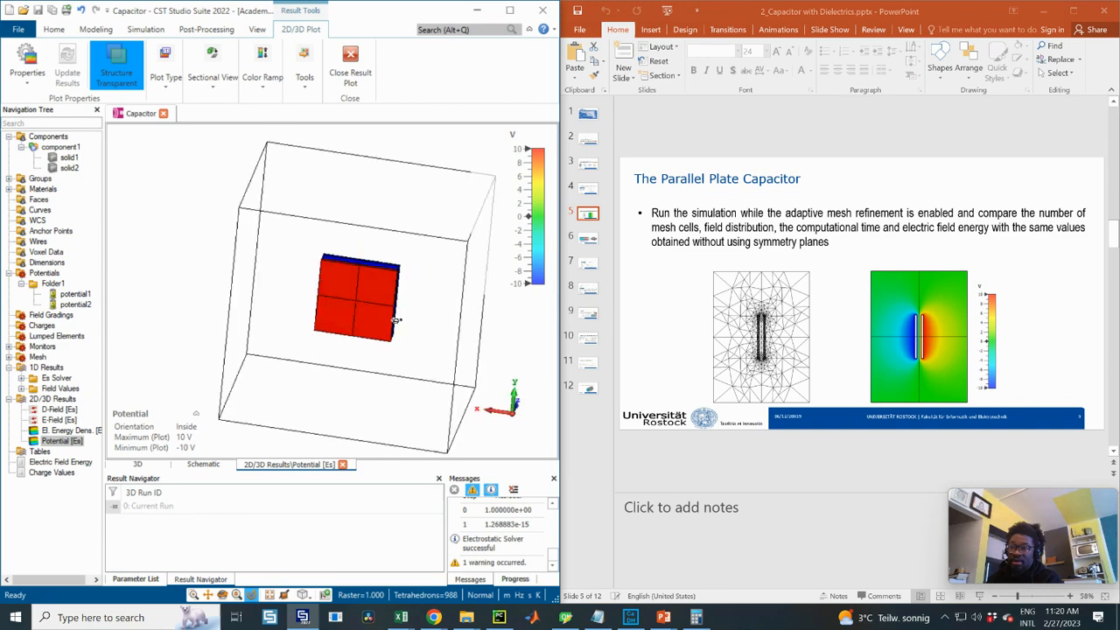
- Examine the potential plot on the two plates up close from an oblique side angle
{"action": "scroll", "coordinate": [321, 284], "scroll_direction": "up", "scroll_amount": 5}
{"action": "left_click_drag", "start_coordinate": [464, 300], "coordinate": [386, 263]}
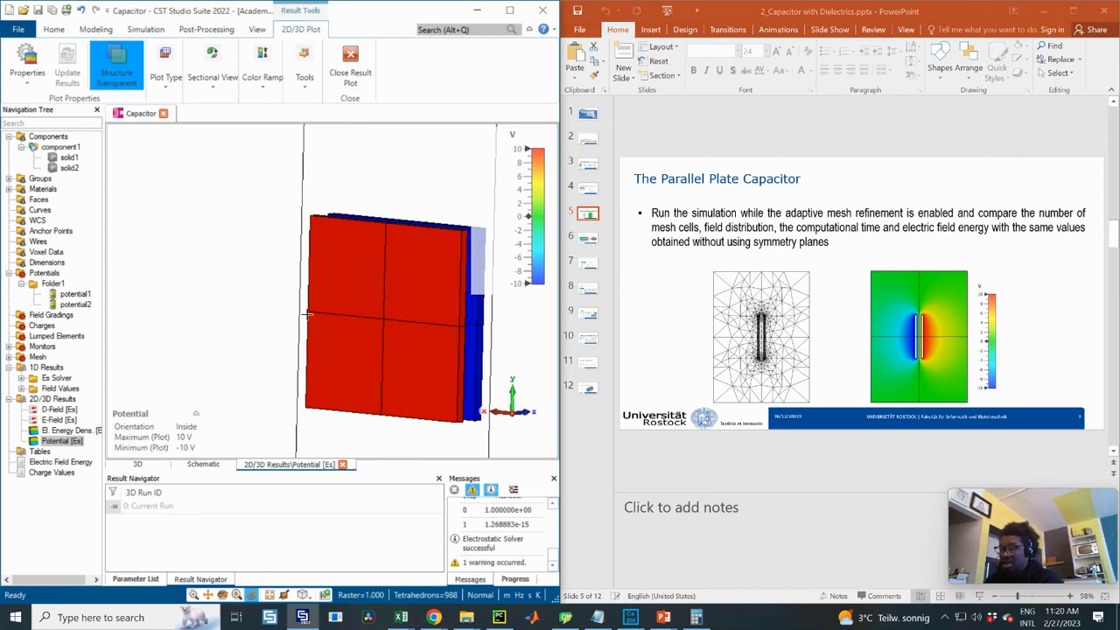
{"action": "left_click_drag", "start_coordinate": [307, 298], "coordinate": [261, 284]}
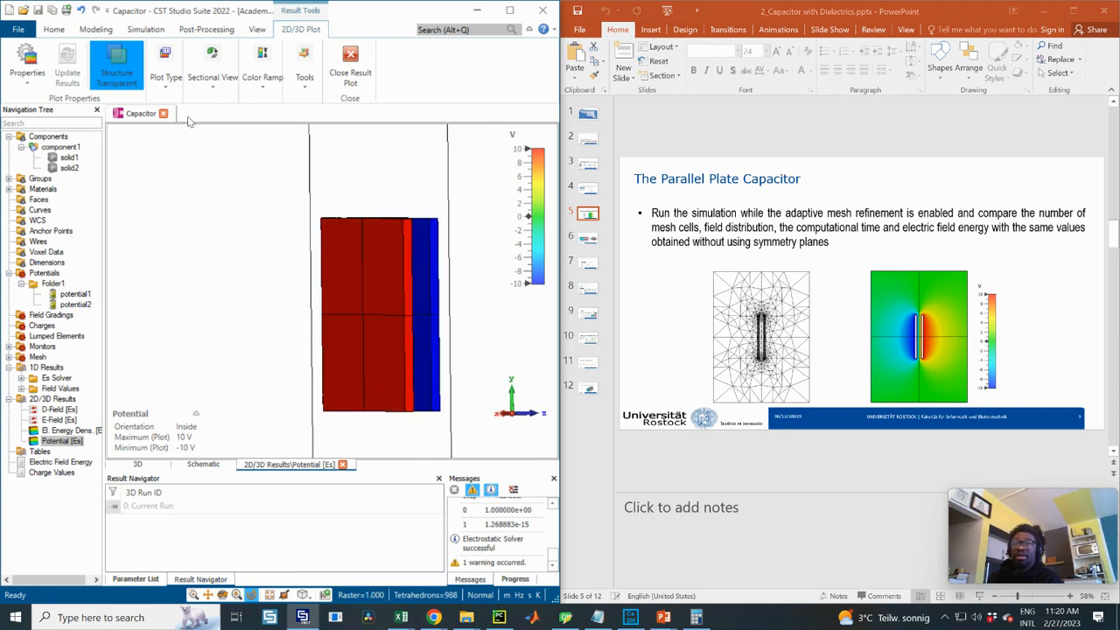
- Open the mesh view and show the plates' mesh edge-on in the y-z plane
{"action": "left_click", "coordinate": [145, 29]}
{"action": "left_click", "coordinate": [265, 66]}
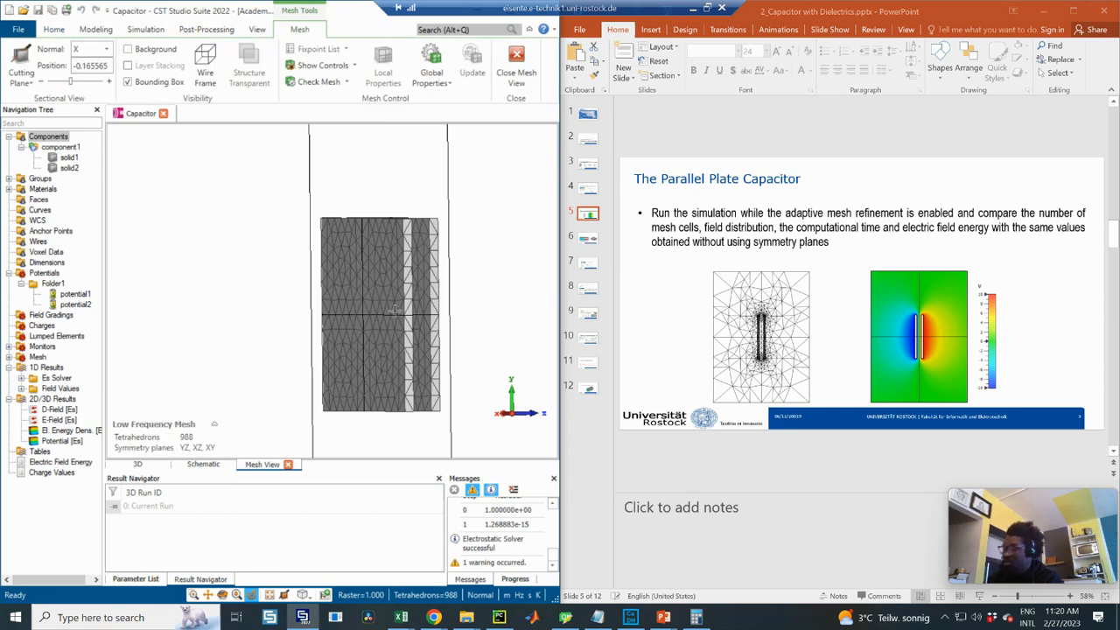
{"action": "key", "text": "6"}
{"action": "scroll", "coordinate": [394, 306], "scroll_direction": "down", "scroll_amount": 3}
{"action": "scroll", "coordinate": [390, 299], "scroll_direction": "up", "scroll_amount": 2}
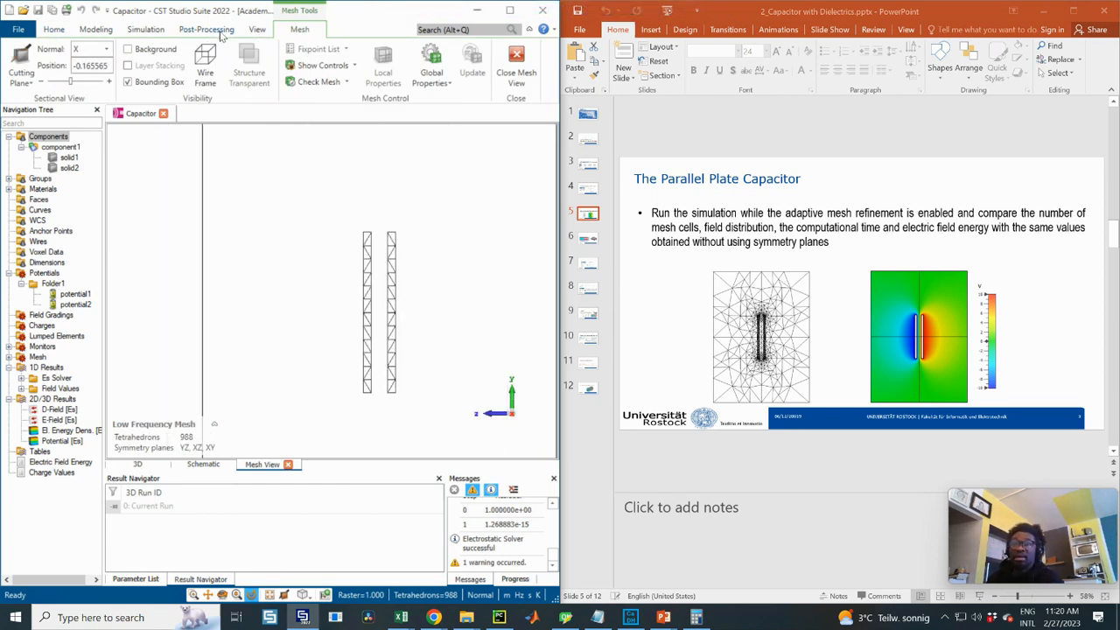
{"action": "left_click", "coordinate": [259, 30]}
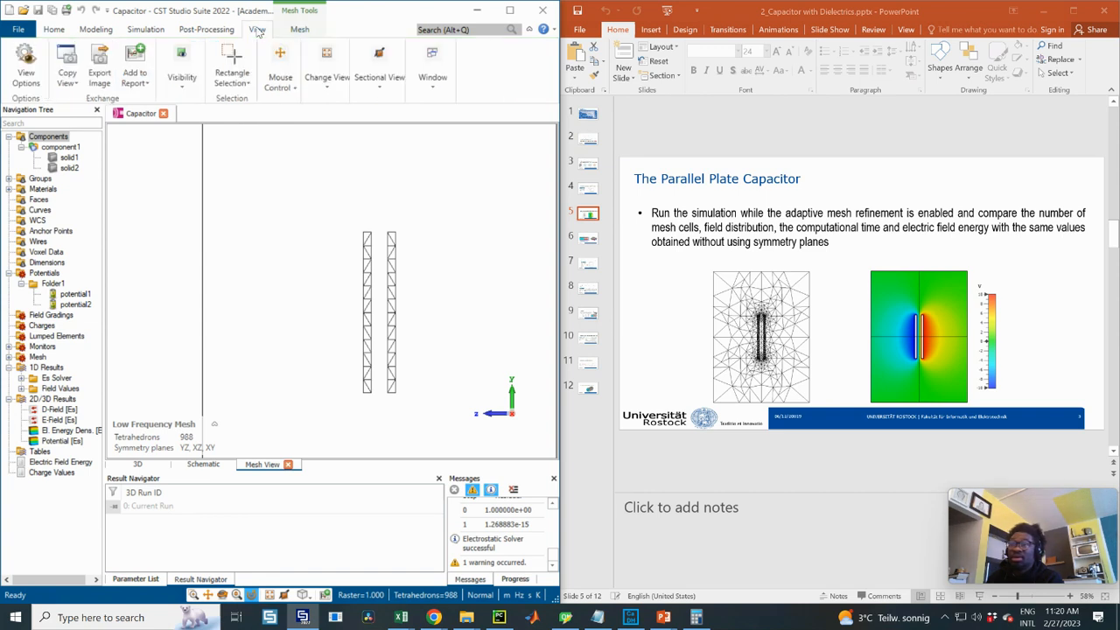
{"action": "left_click", "coordinate": [183, 87]}
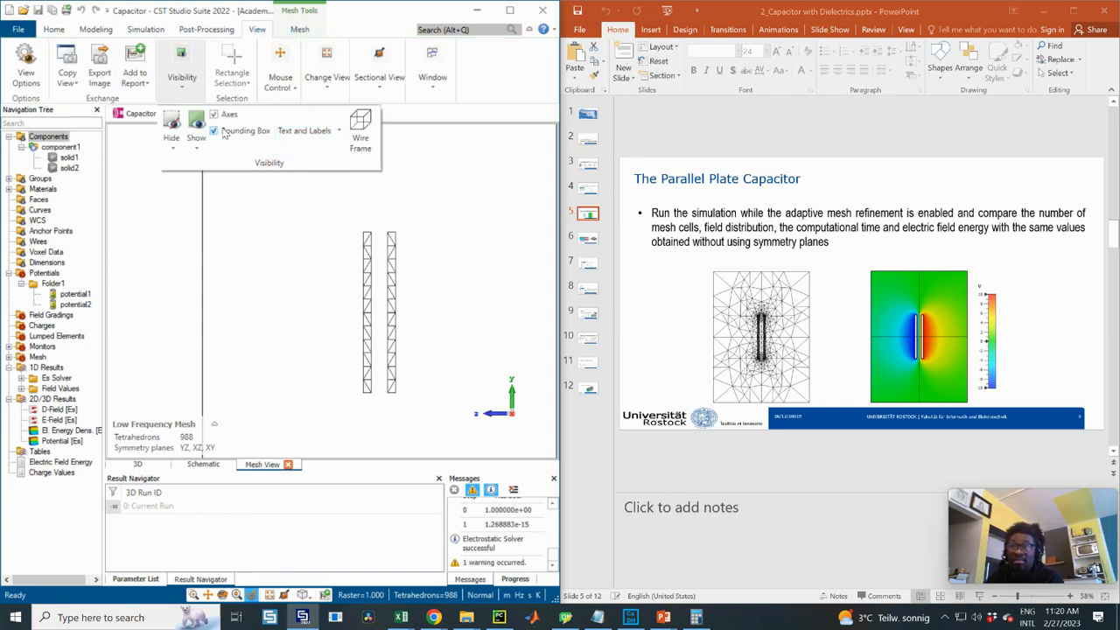
{"action": "left_click", "coordinate": [198, 154]}
{"action": "left_click", "coordinate": [198, 154]}
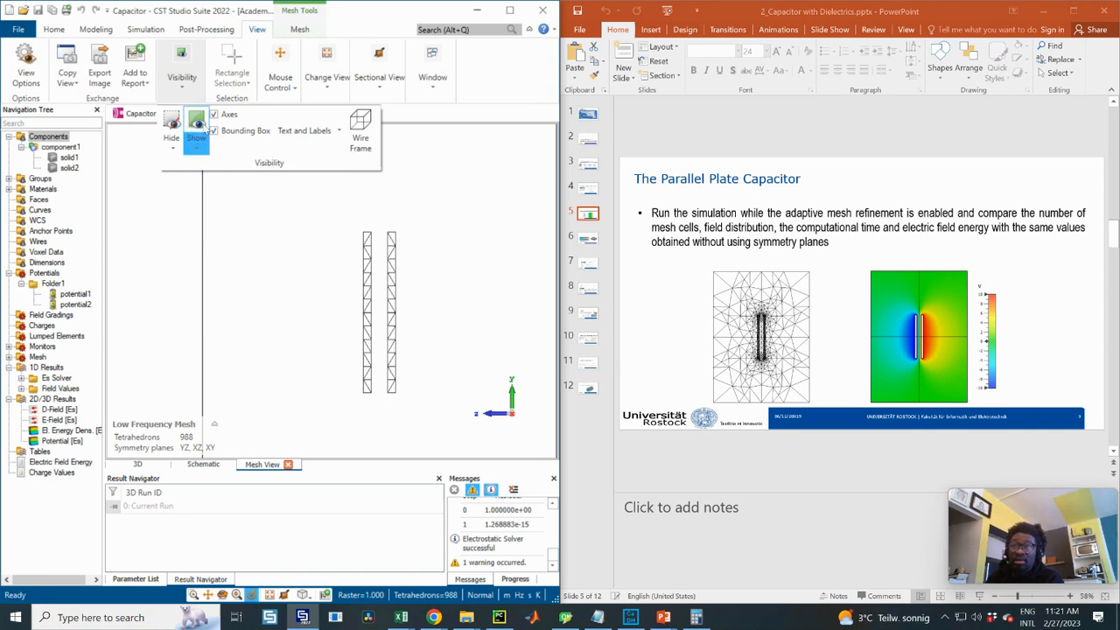
{"action": "left_click", "coordinate": [228, 75]}
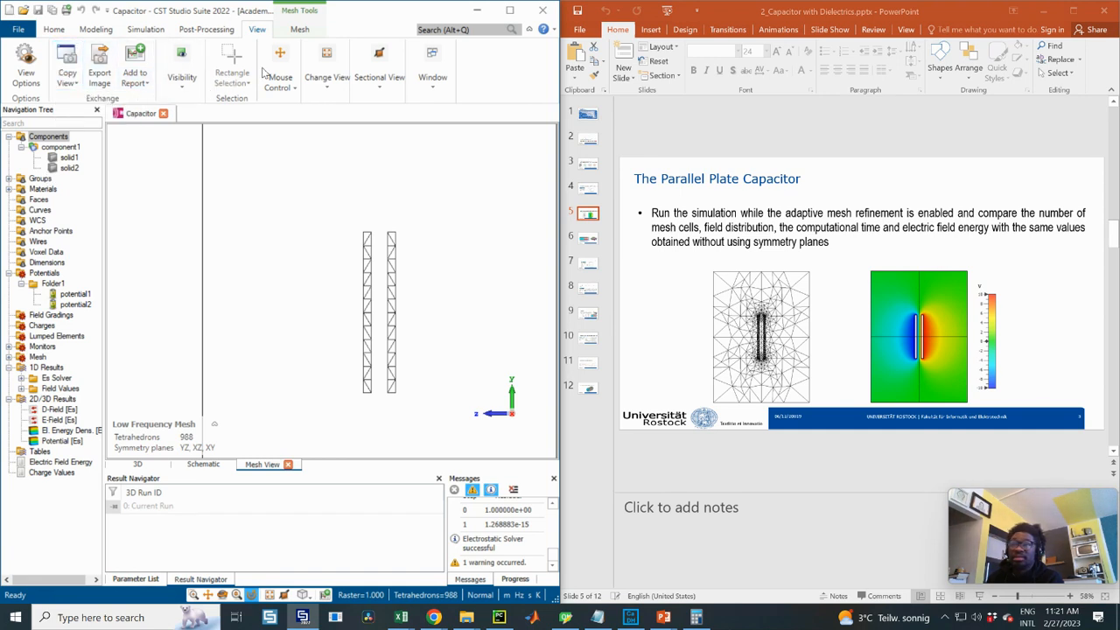
{"action": "left_click", "coordinate": [293, 88]}
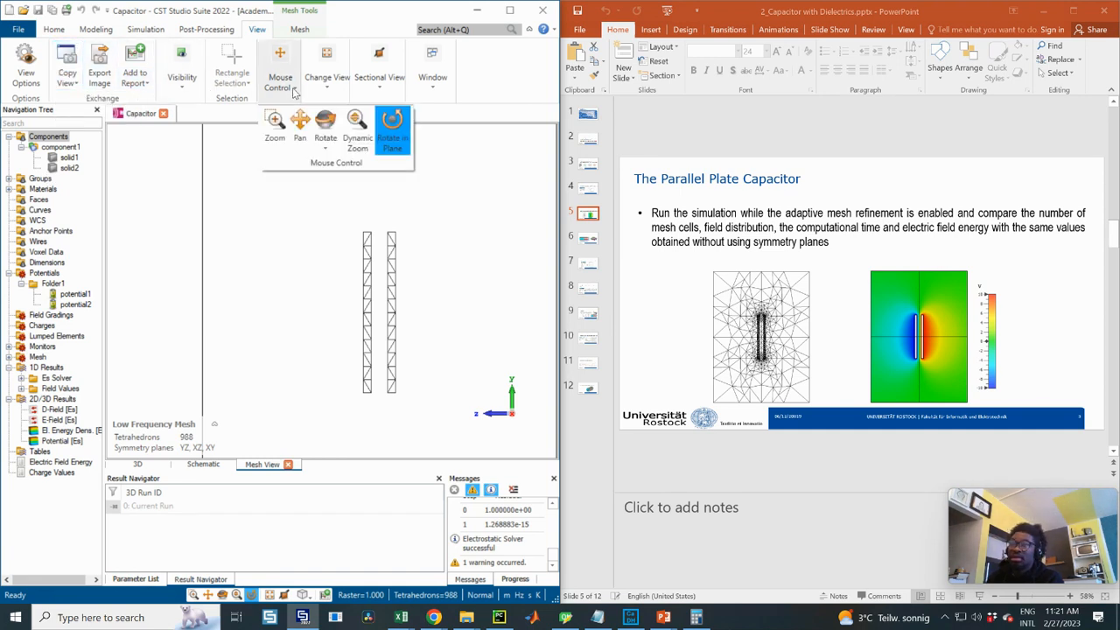
{"action": "left_click", "coordinate": [325, 88]}
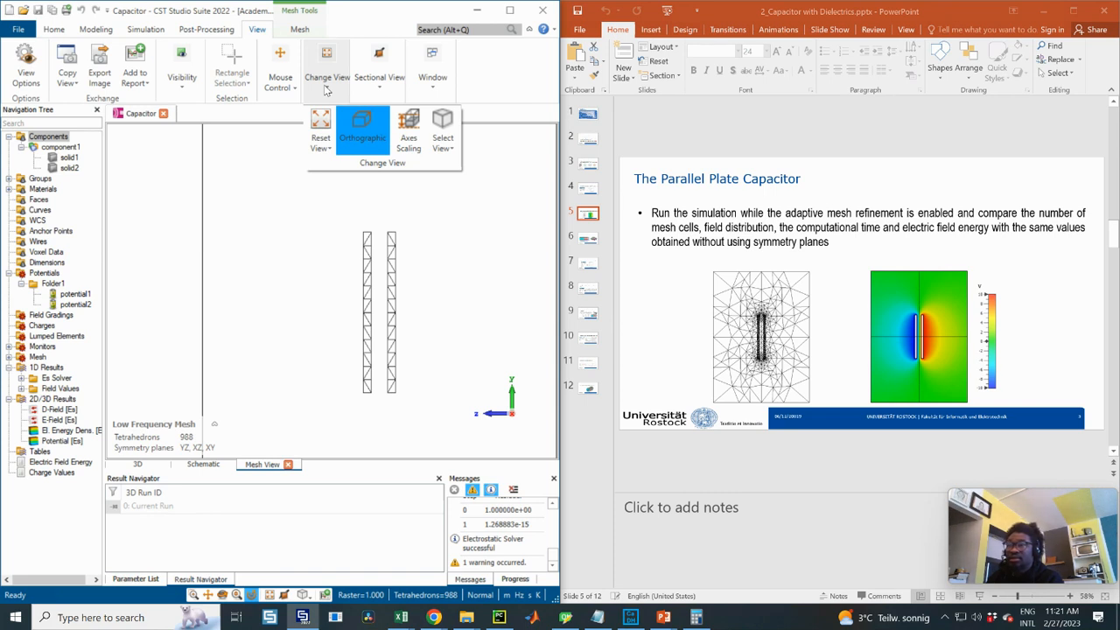
{"action": "left_click", "coordinate": [379, 88]}
{"action": "left_click", "coordinate": [447, 87]}
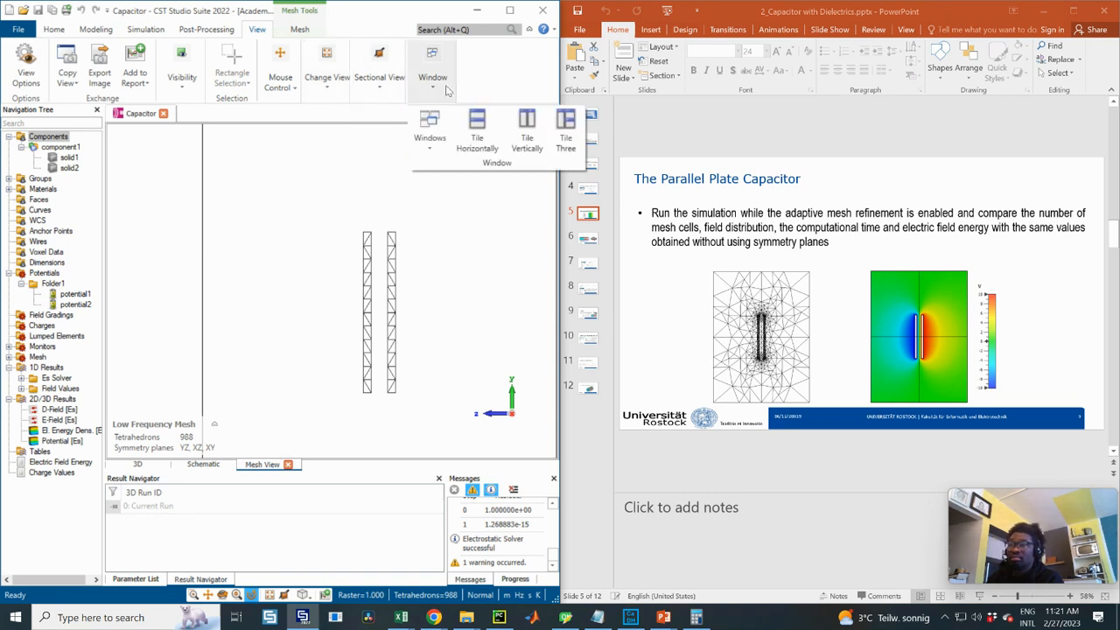
{"action": "left_click", "coordinate": [431, 87]}
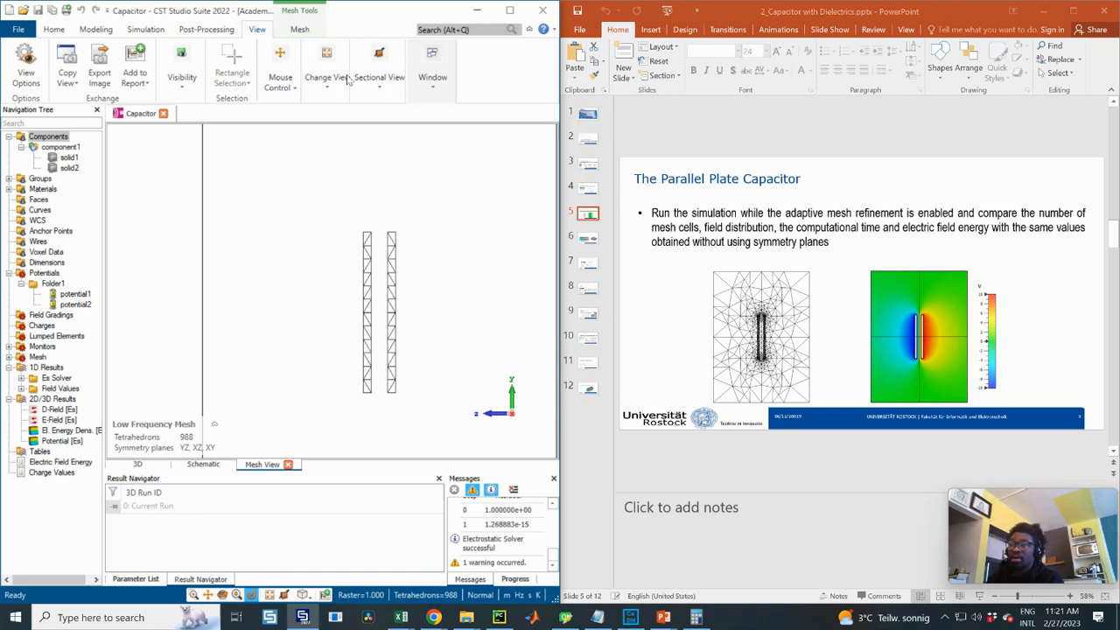
- Show the background mesh and inspect the whole meshed domain from an oblique angle
{"action": "left_click", "coordinate": [299, 29]}
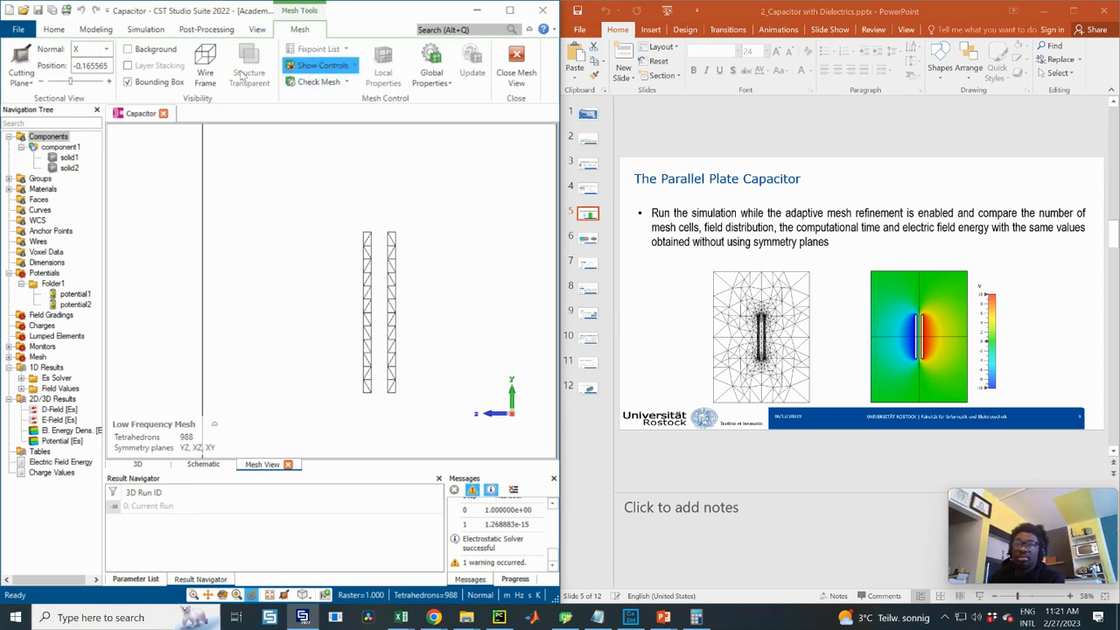
{"action": "left_click", "coordinate": [128, 49]}
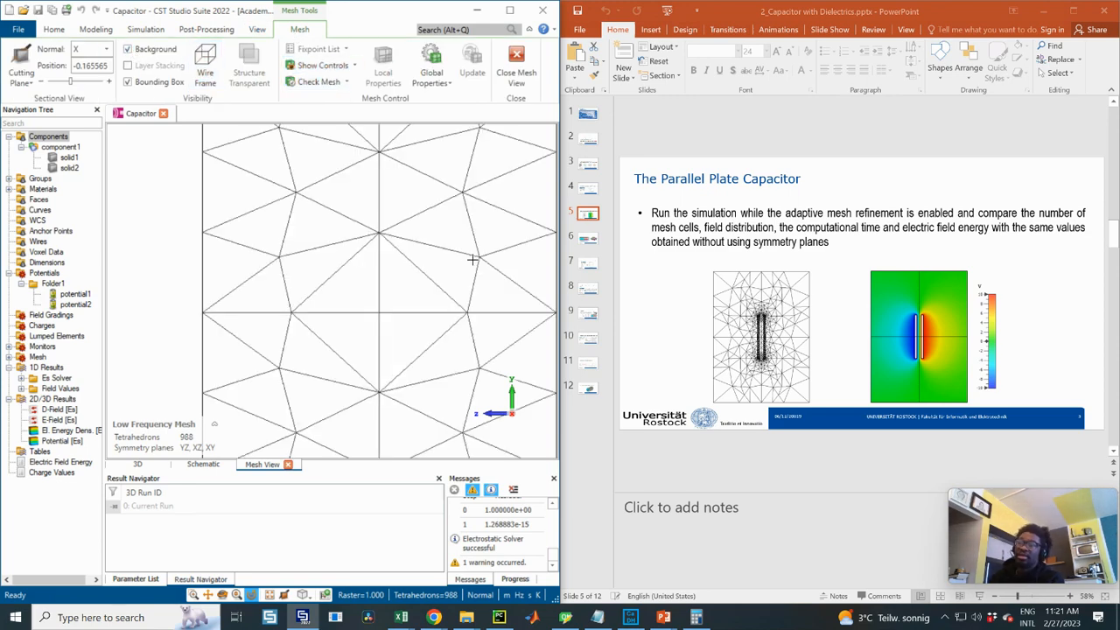
{"action": "scroll", "coordinate": [472, 259], "scroll_direction": "down", "scroll_amount": 4}
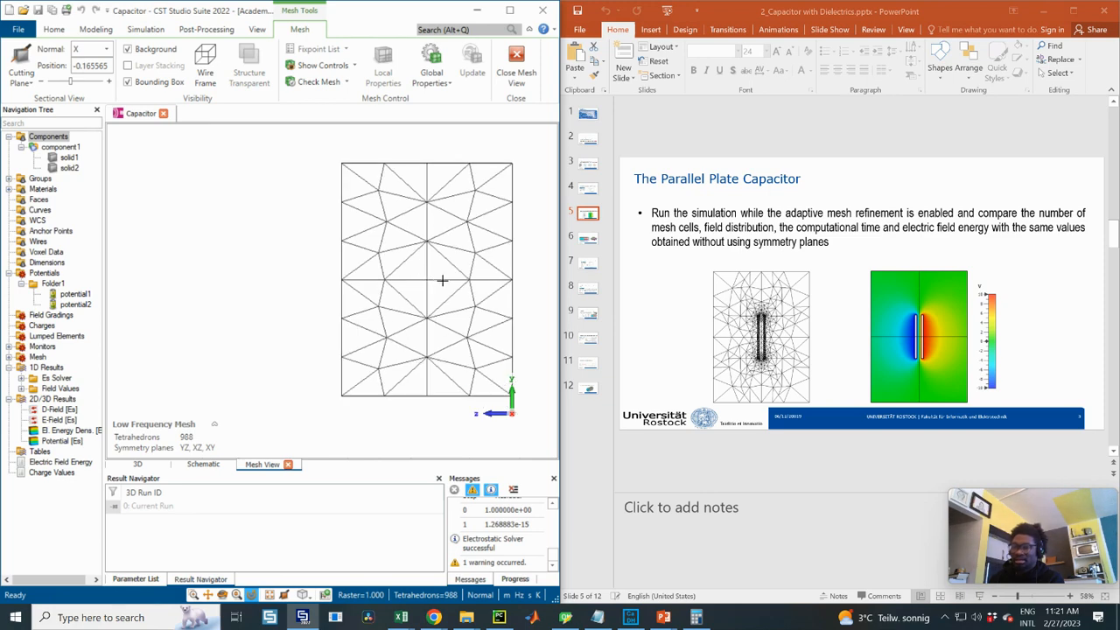
{"action": "left_click_drag", "start_coordinate": [442, 280], "coordinate": [341, 325]}
{"action": "left_click_drag", "start_coordinate": [407, 209], "coordinate": [499, 193]}
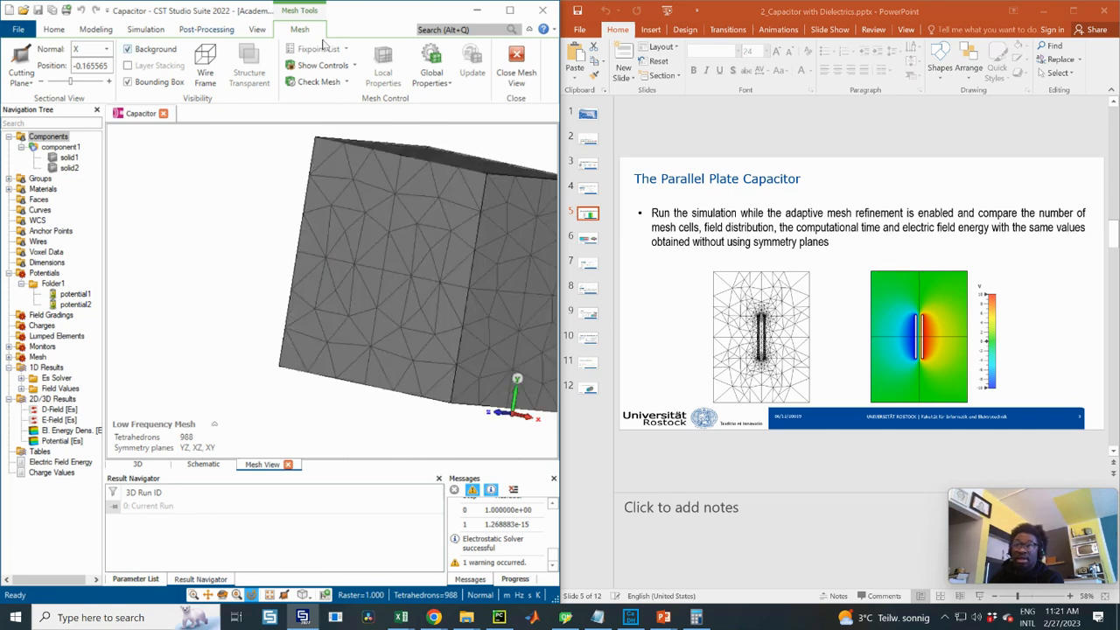
- Cut the mesh with a plane normal to X and examine the section around the plates in the y-z view
{"action": "left_click", "coordinate": [22, 62]}
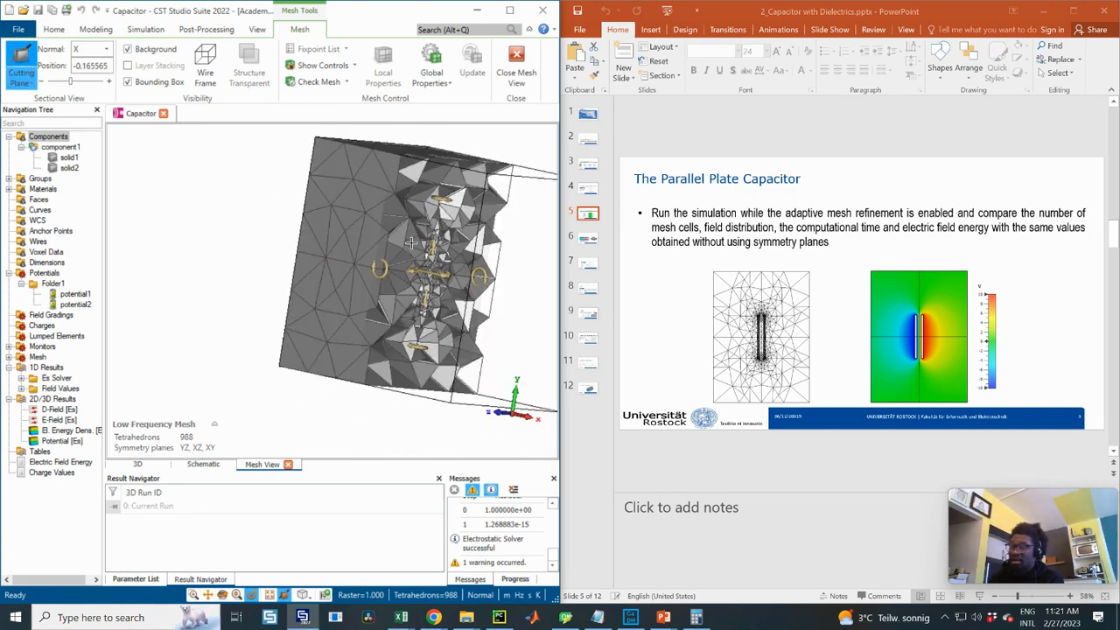
{"action": "key", "text": "6"}
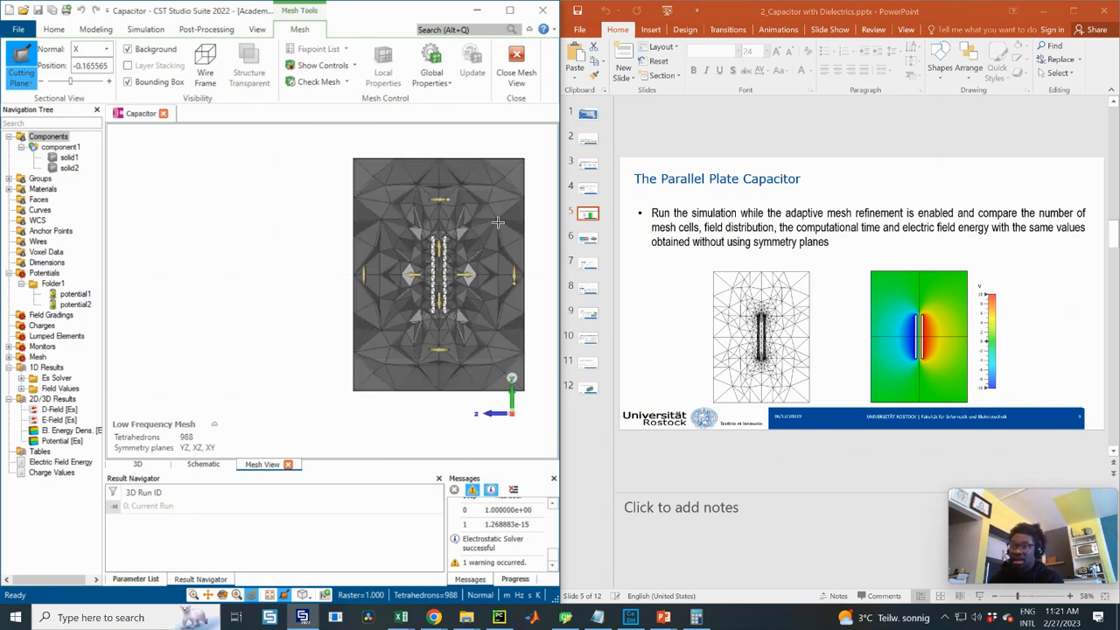
{"action": "middle_click_drag", "start_coordinate": [439, 274], "coordinate": [346, 280]}
{"action": "scroll", "coordinate": [346, 281], "scroll_direction": "up", "scroll_amount": 3}
{"action": "scroll", "coordinate": [345, 287], "scroll_direction": "down", "scroll_amount": 2}
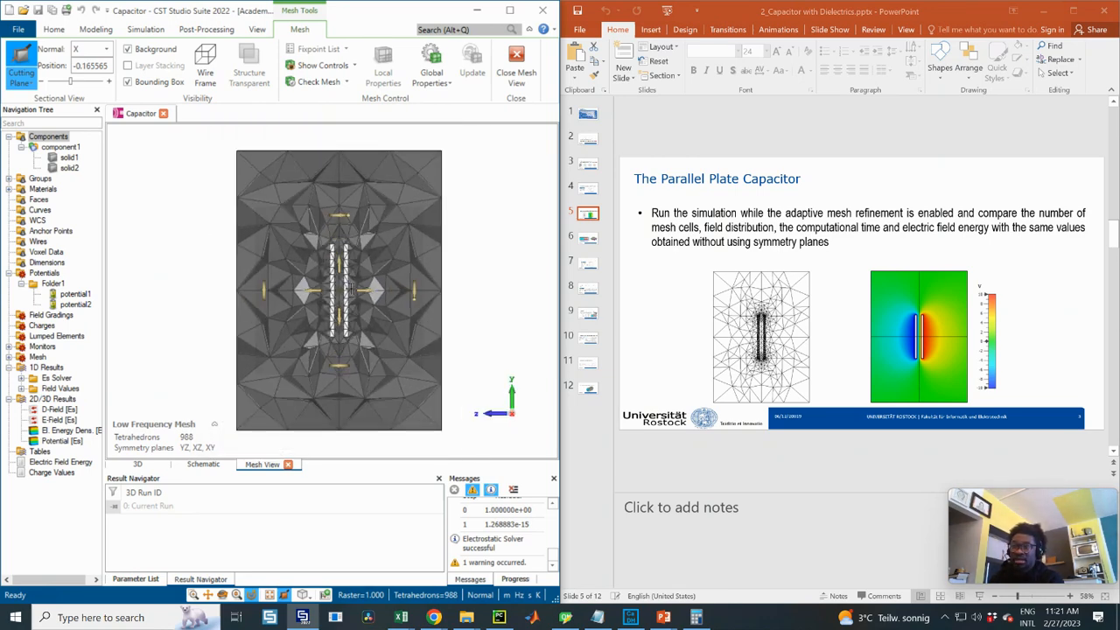
{"action": "scroll", "coordinate": [352, 287], "scroll_direction": "up", "scroll_amount": 3}
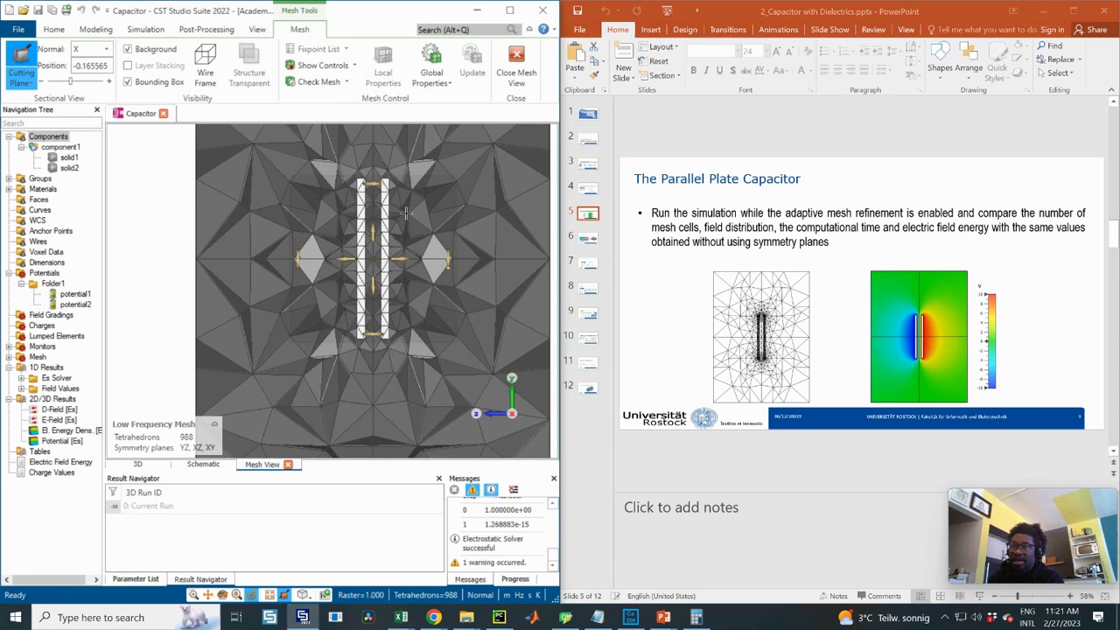
{"action": "scroll", "coordinate": [411, 225], "scroll_direction": "down", "scroll_amount": 1}
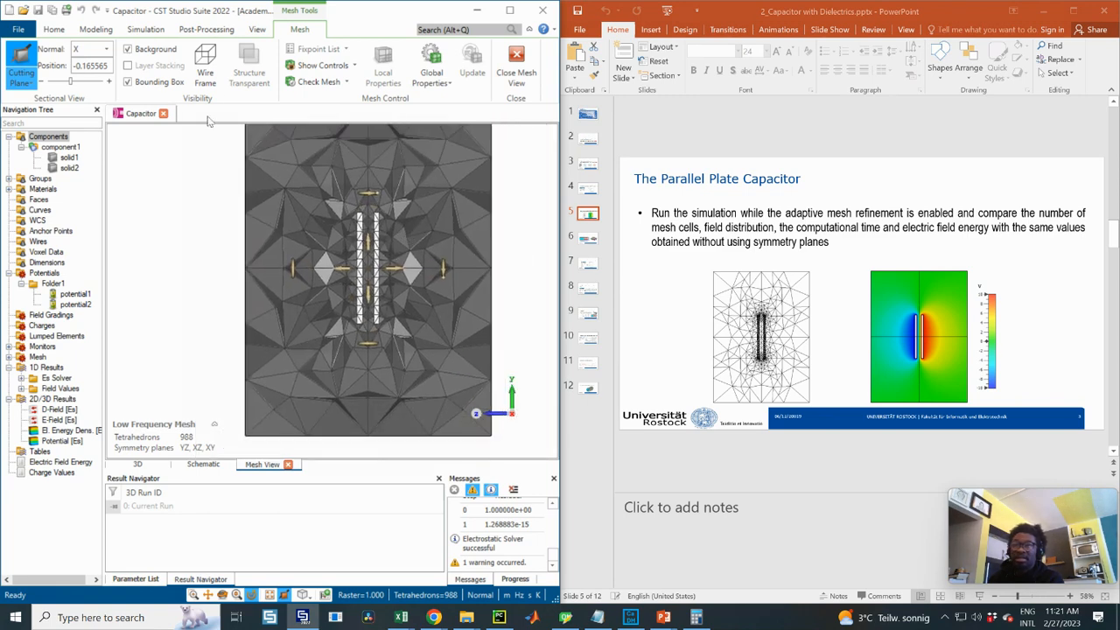
- Try the wireframe display on the cut mesh and return to the shaded display
{"action": "left_click", "coordinate": [206, 58]}
{"action": "left_click", "coordinate": [207, 58]}
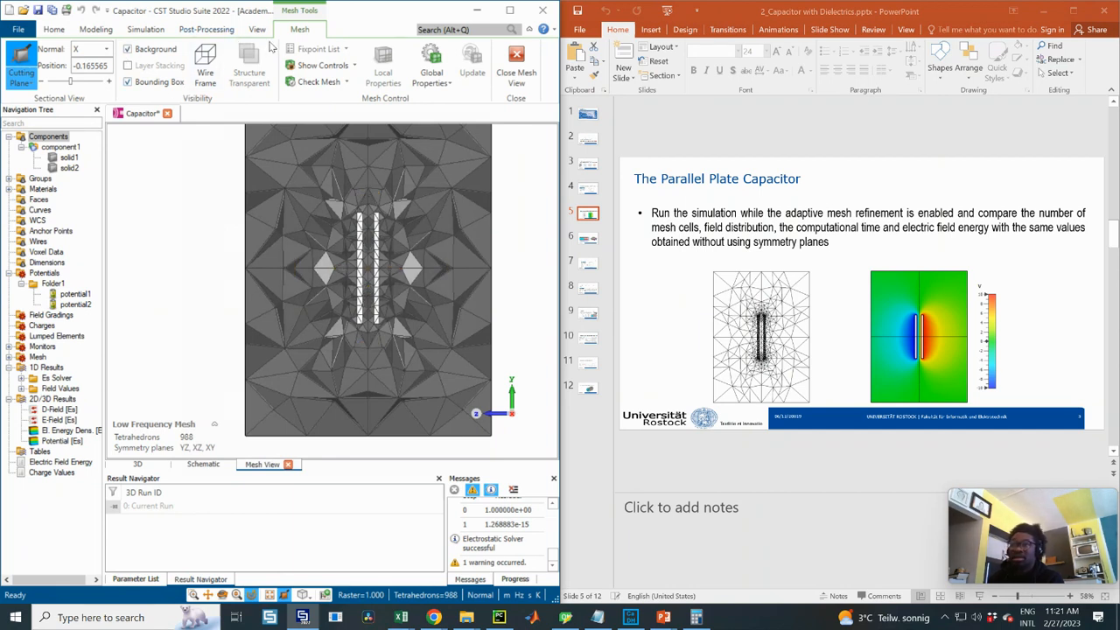
{"action": "scroll", "coordinate": [378, 250], "scroll_direction": "down", "scroll_amount": 1}
{"action": "middle_click_drag", "start_coordinate": [381, 248], "coordinate": [346, 253]}
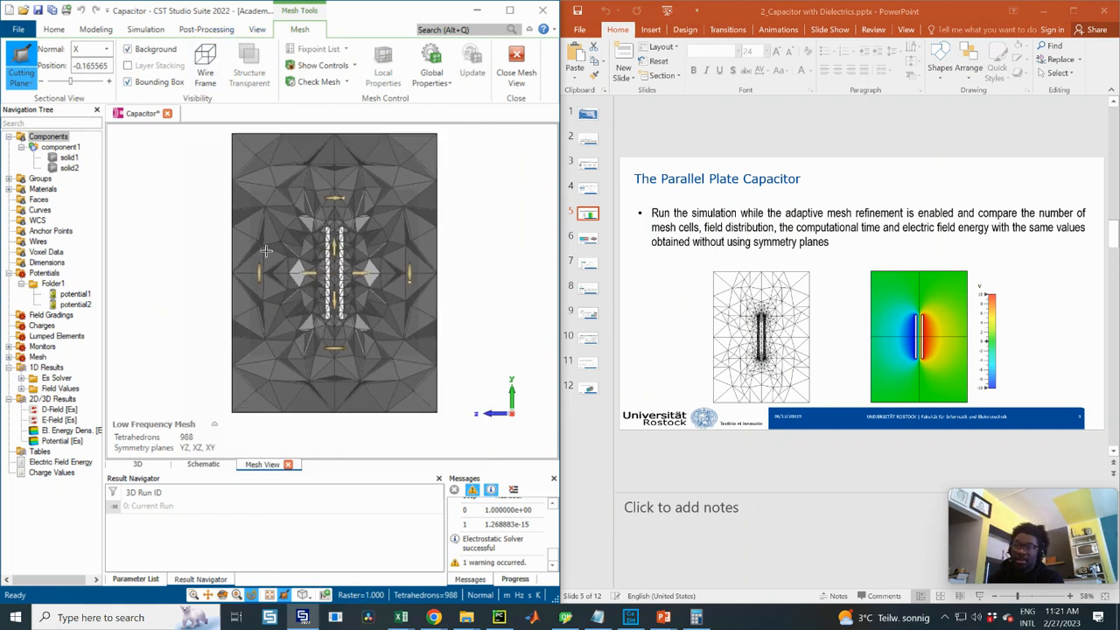
{"action": "left_click", "coordinate": [257, 30]}
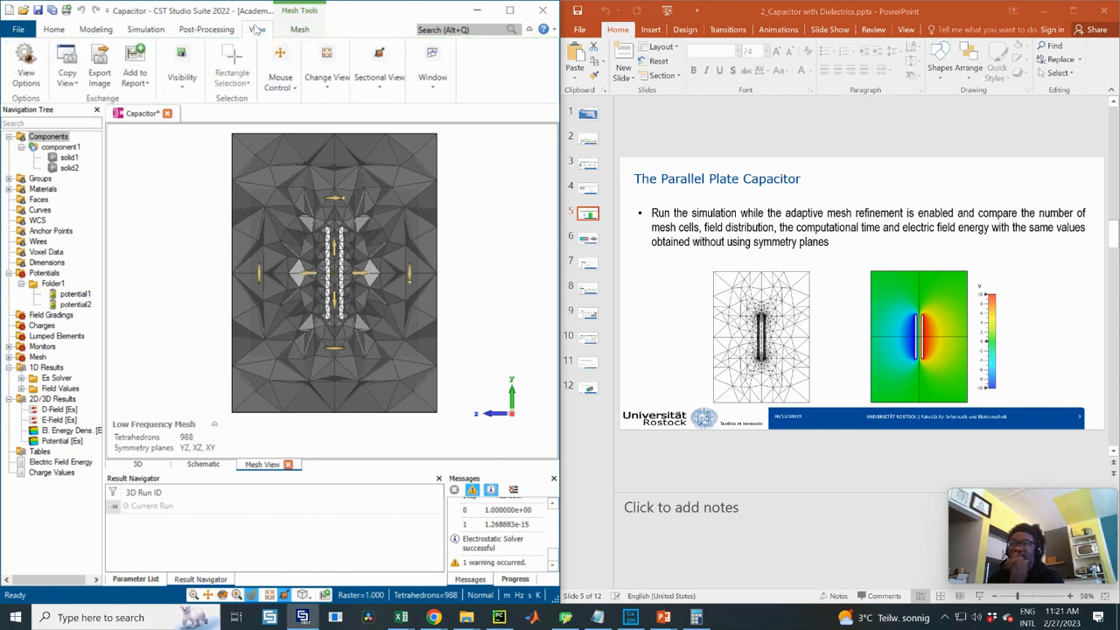
{"action": "left_click", "coordinate": [327, 83]}
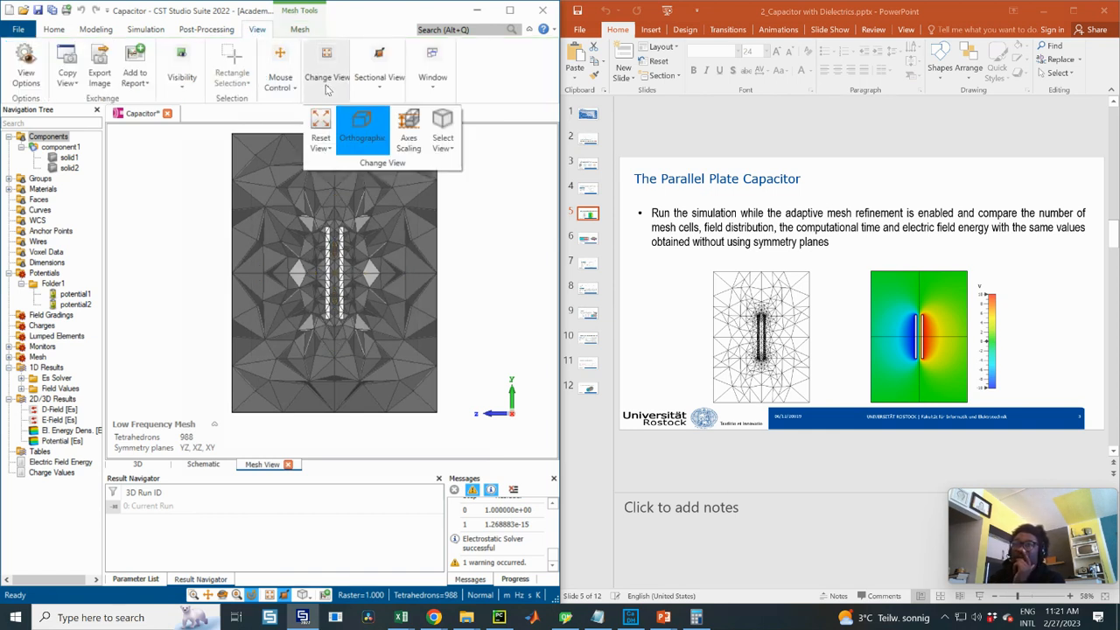
{"action": "left_click", "coordinate": [378, 84]}
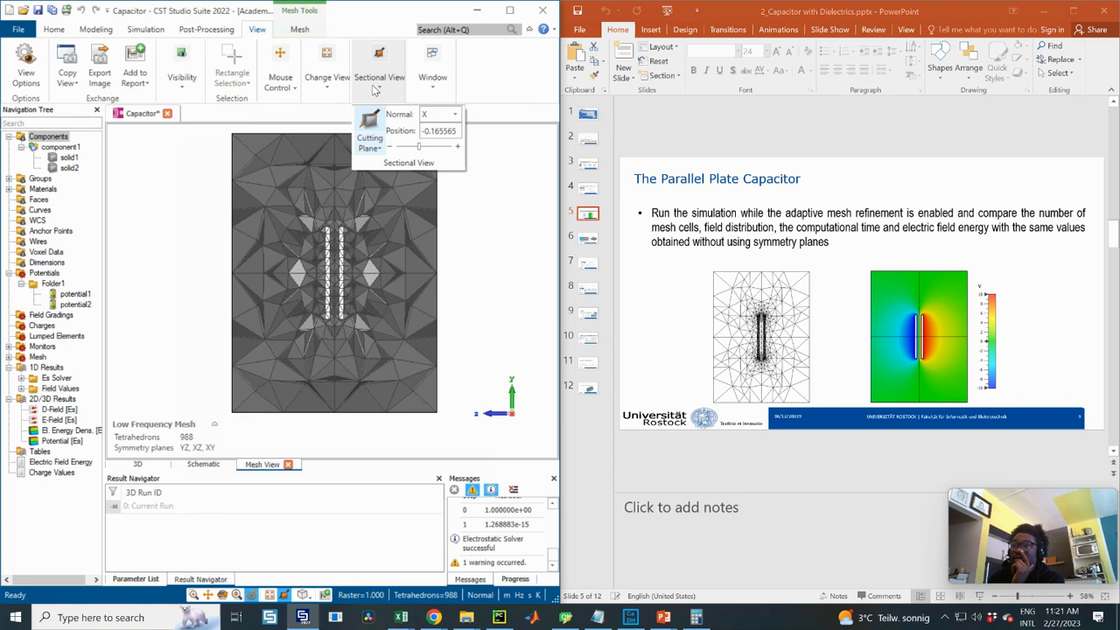
{"action": "left_click", "coordinate": [435, 85]}
{"action": "left_click", "coordinate": [295, 89]}
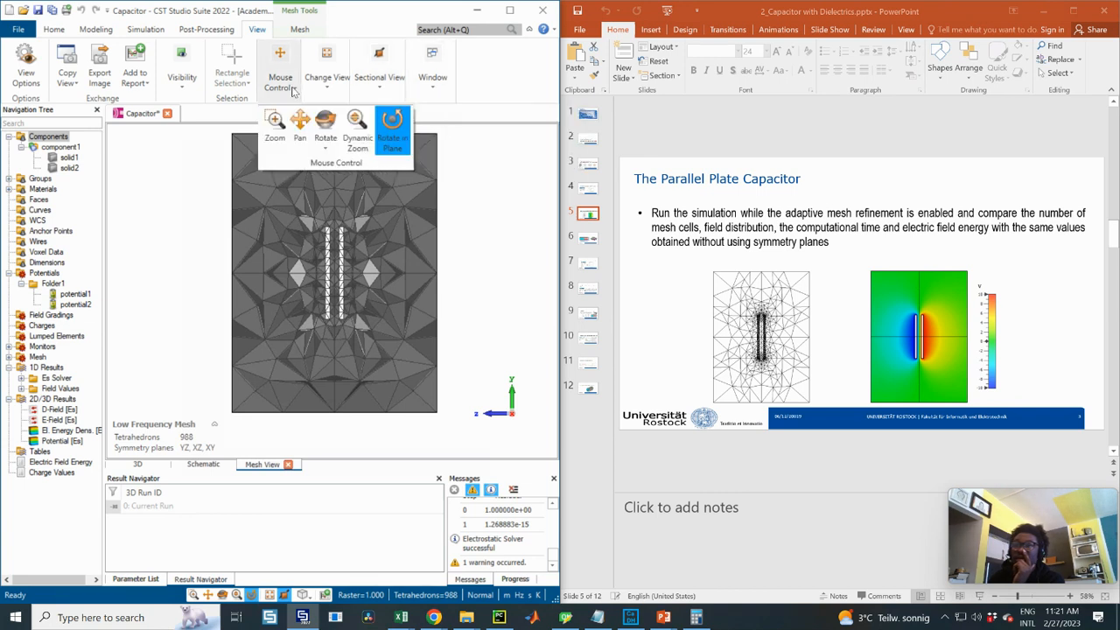
- Try hiding the bounding box in the mesh display and restore it
{"action": "left_click", "coordinate": [188, 87]}
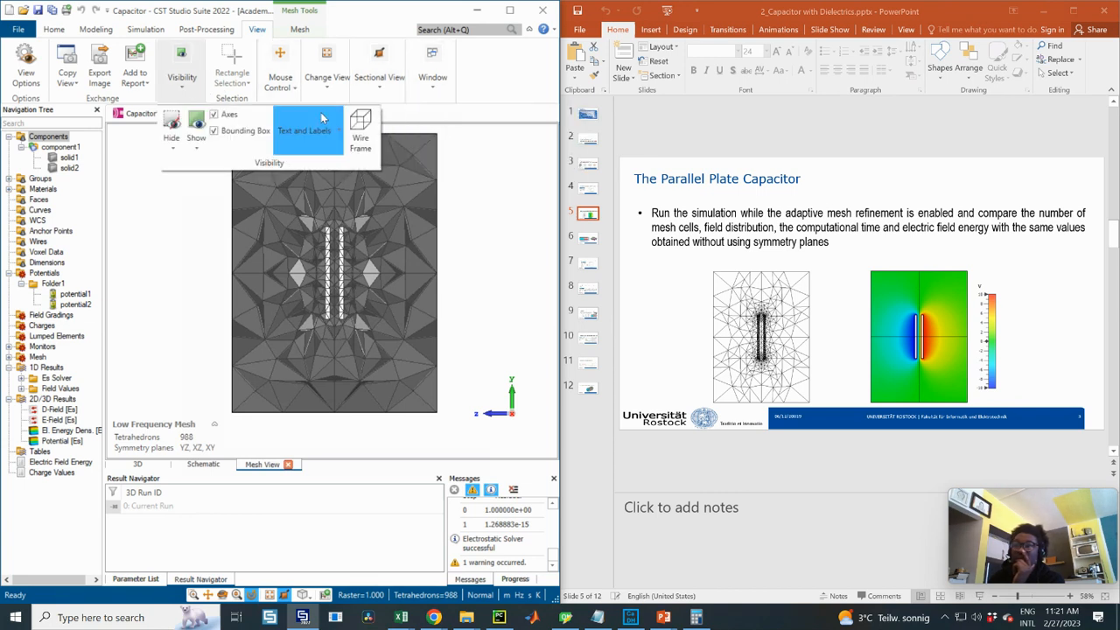
{"action": "left_click", "coordinate": [220, 133]}
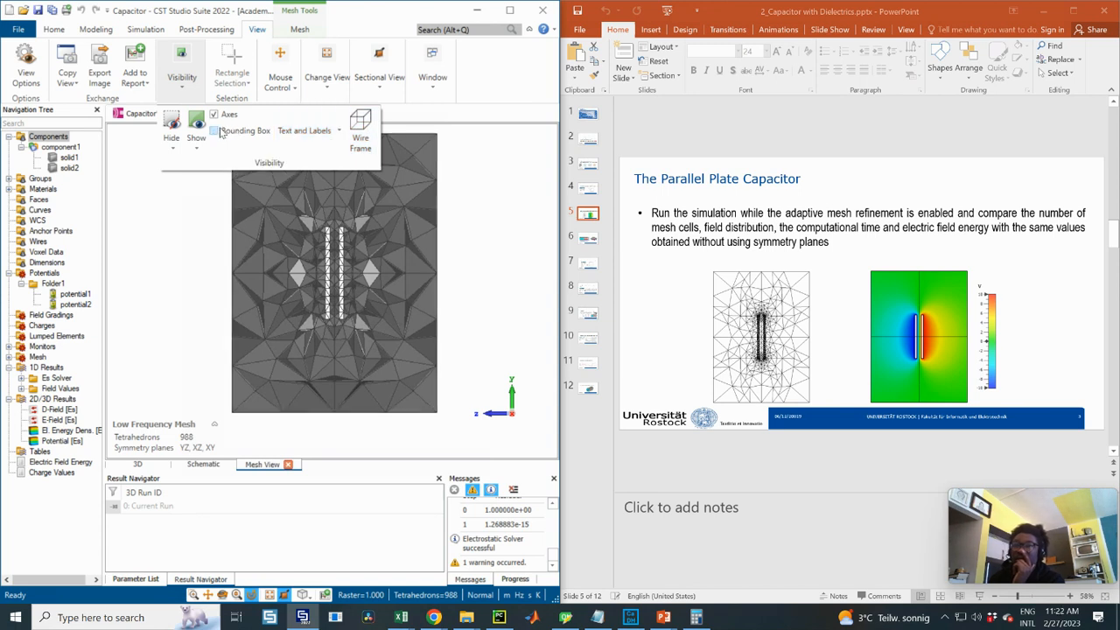
{"action": "left_click", "coordinate": [268, 246]}
{"action": "left_click", "coordinate": [187, 84]}
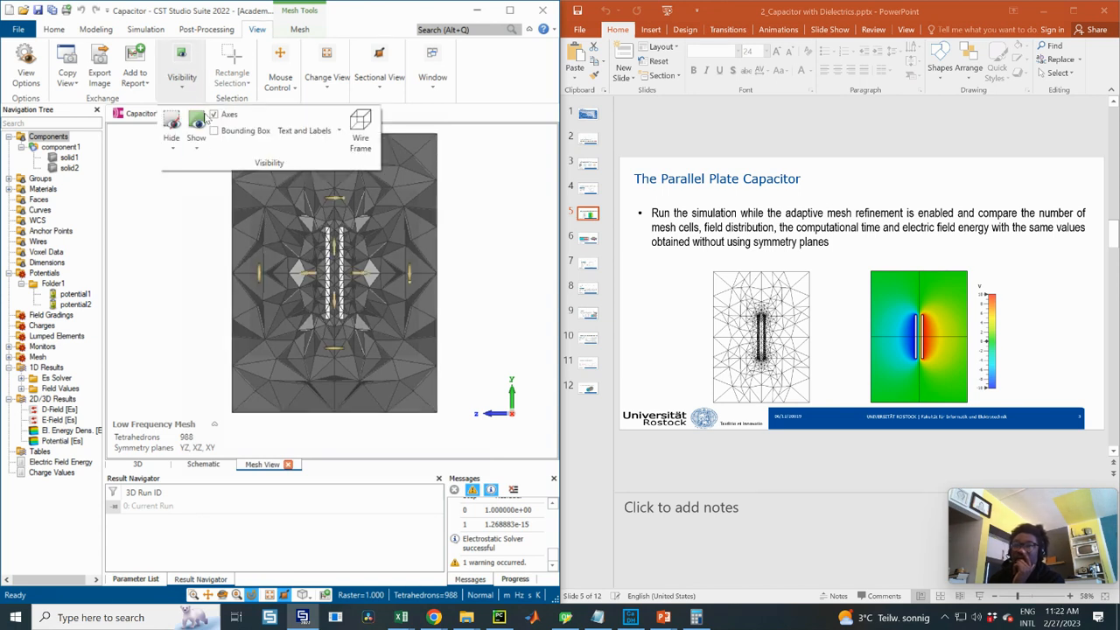
{"action": "left_click", "coordinate": [218, 133]}
{"action": "left_click", "coordinate": [201, 152]}
{"action": "left_click", "coordinate": [201, 149]}
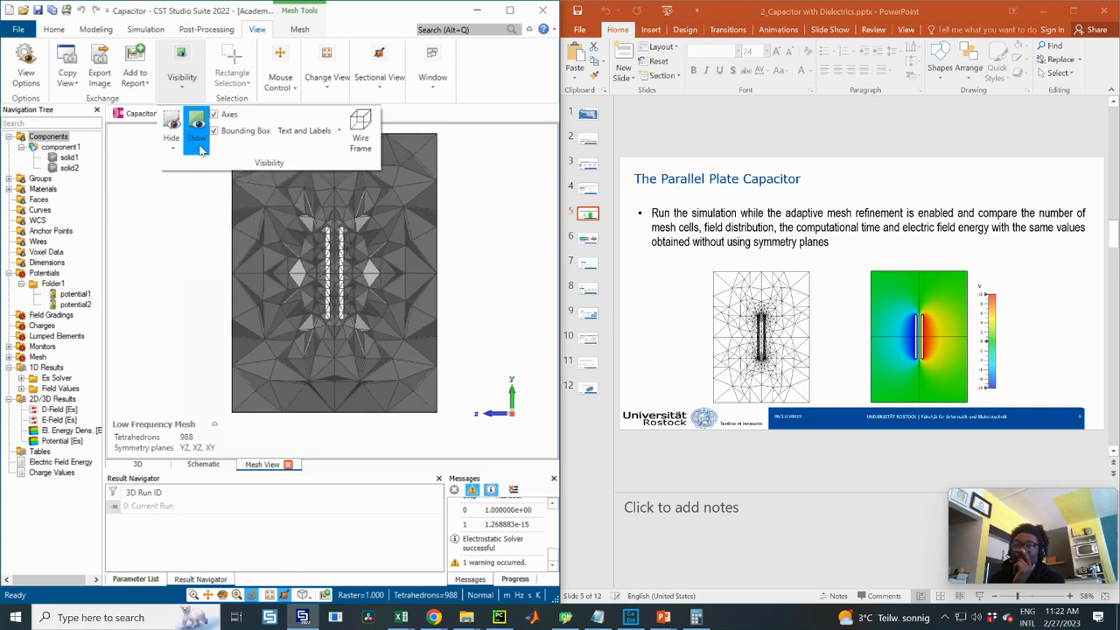
{"action": "left_click", "coordinate": [180, 88]}
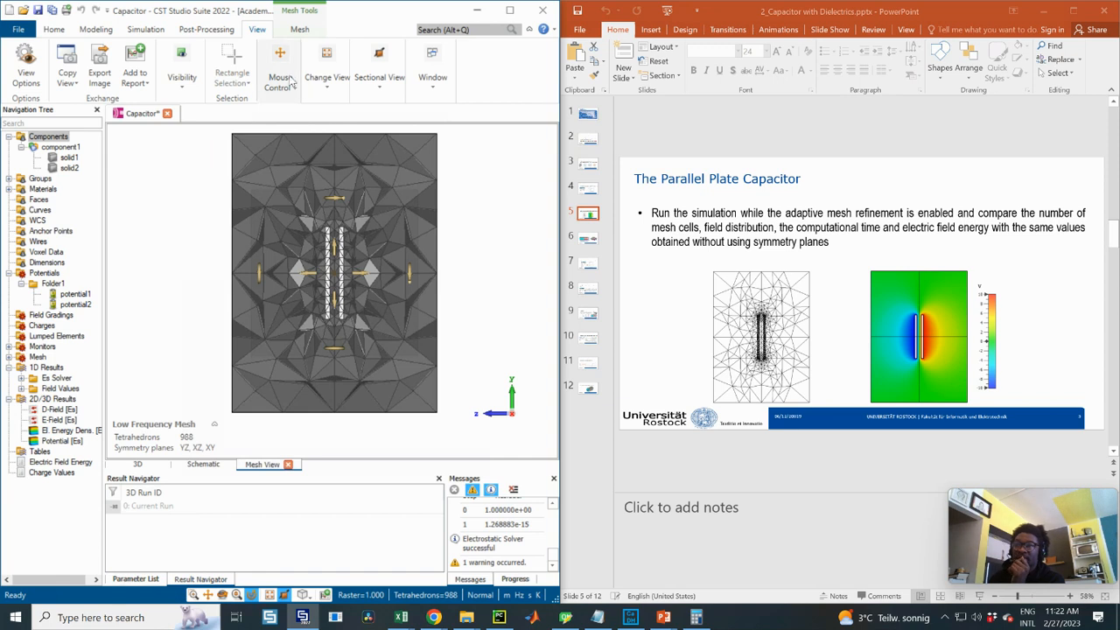
- Try the mesh display without the cutting plane and restore the cut normal to X
{"action": "left_click", "coordinate": [382, 90]}
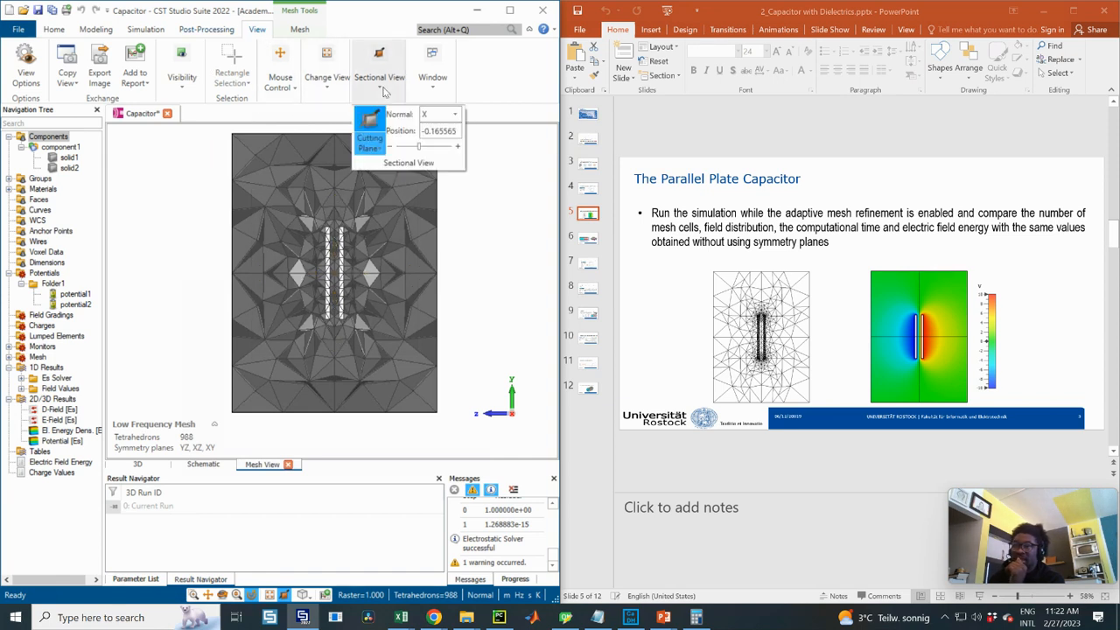
{"action": "left_click", "coordinate": [367, 118]}
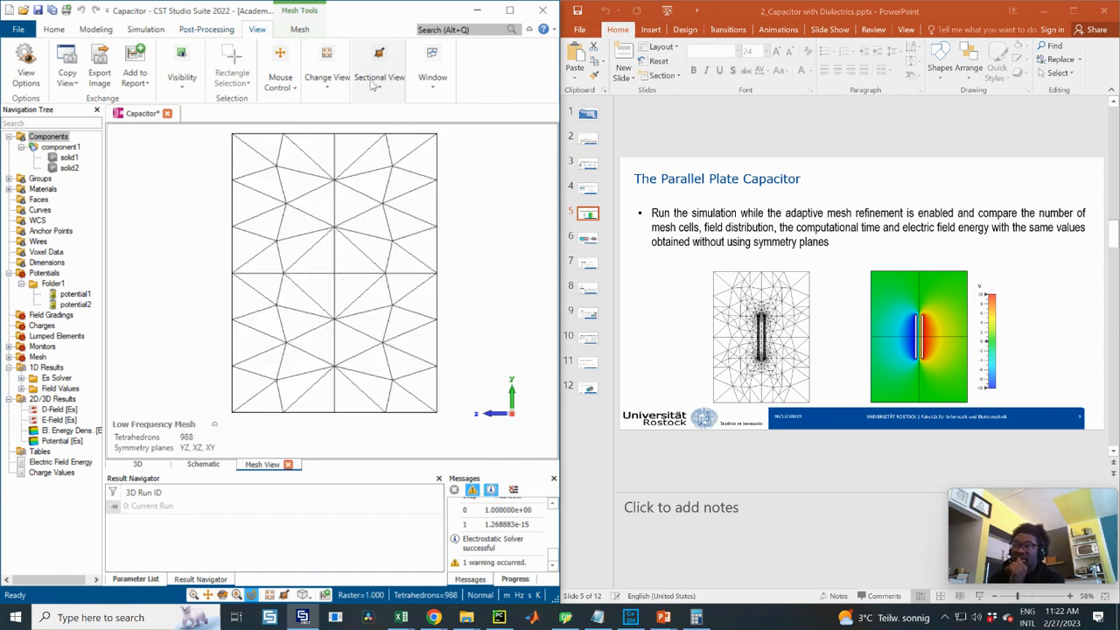
{"action": "left_click", "coordinate": [374, 86]}
{"action": "left_click", "coordinate": [371, 122]}
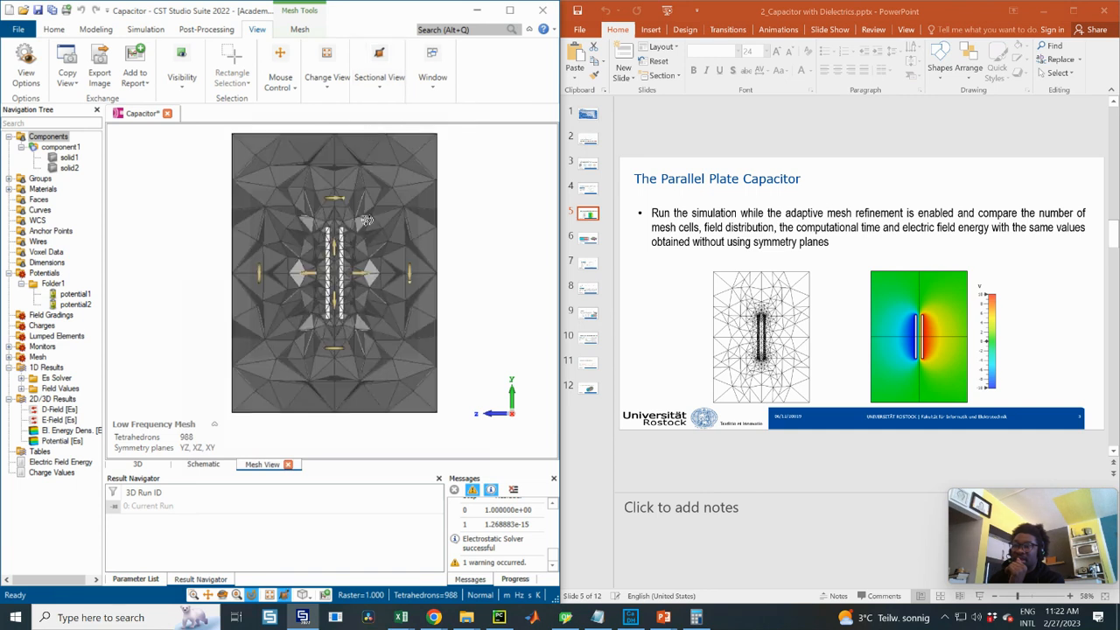
{"action": "scroll", "coordinate": [366, 238], "scroll_direction": "down", "scroll_amount": 2}
{"action": "scroll", "coordinate": [367, 240], "scroll_direction": "up", "scroll_amount": 1}
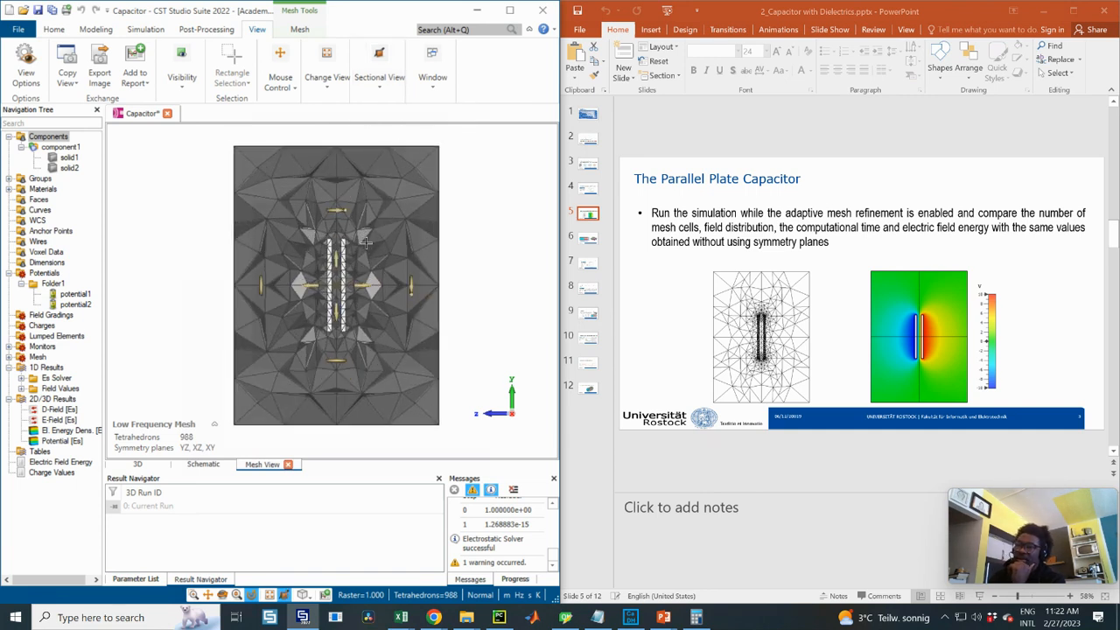
- Examine the cut mesh from the x-y side and around the plates in the y-z view
{"action": "left_click", "coordinate": [302, 30]}
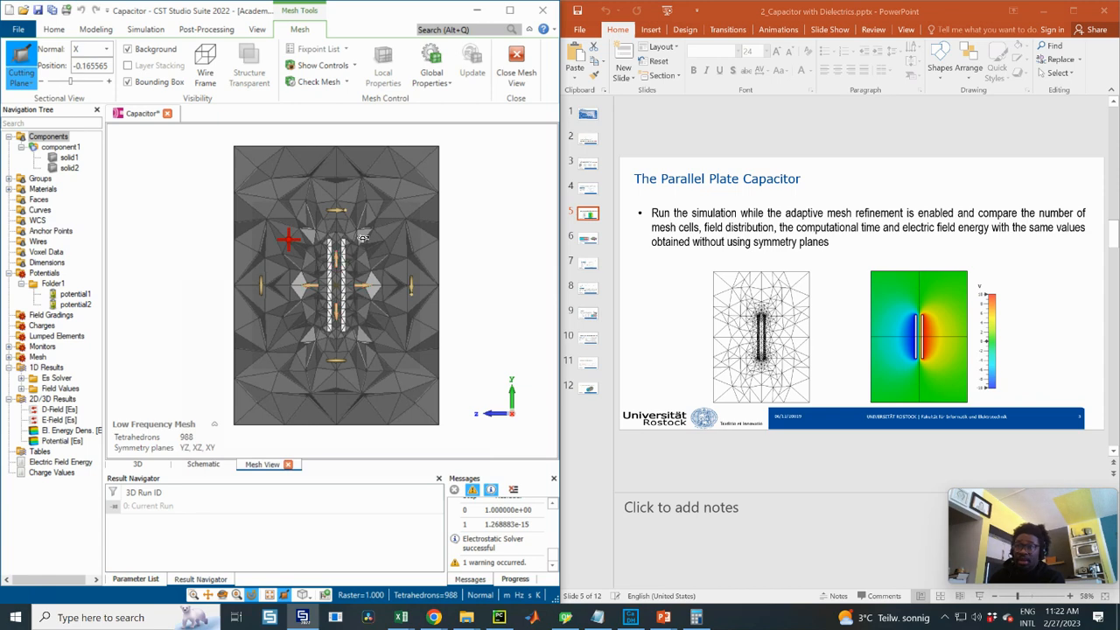
{"action": "left_click_drag", "start_coordinate": [289, 238], "coordinate": [336, 251]}
{"action": "key", "text": "KP_3"}
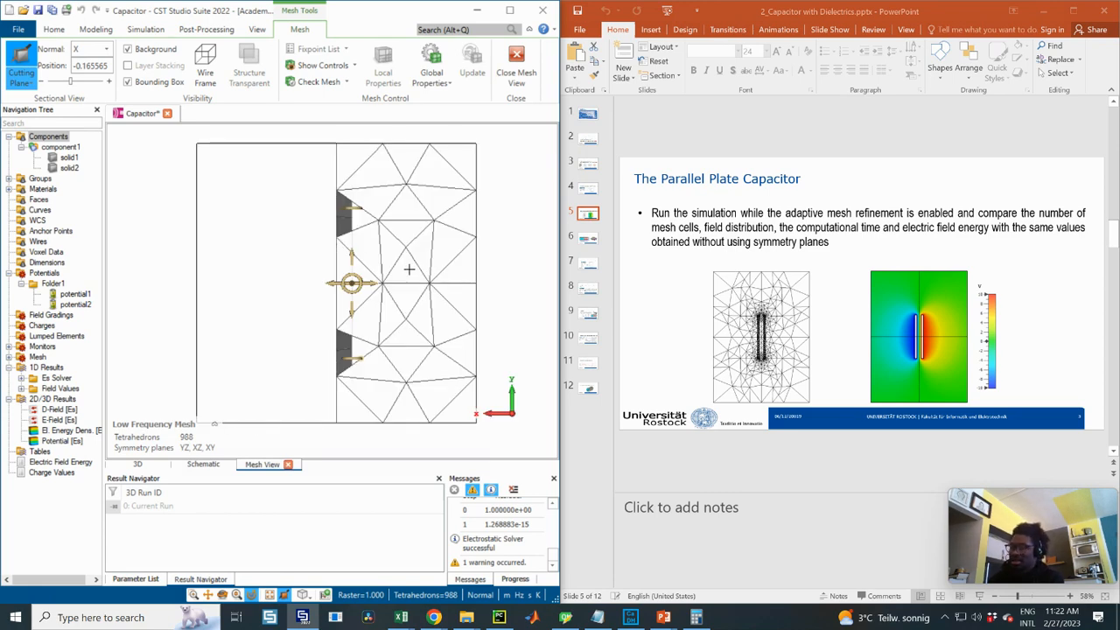
{"action": "scroll", "coordinate": [402, 265], "scroll_direction": "down", "scroll_amount": 1}
{"action": "key", "text": "KP_6"}
{"action": "scroll", "coordinate": [366, 262], "scroll_direction": "up", "scroll_amount": 3}
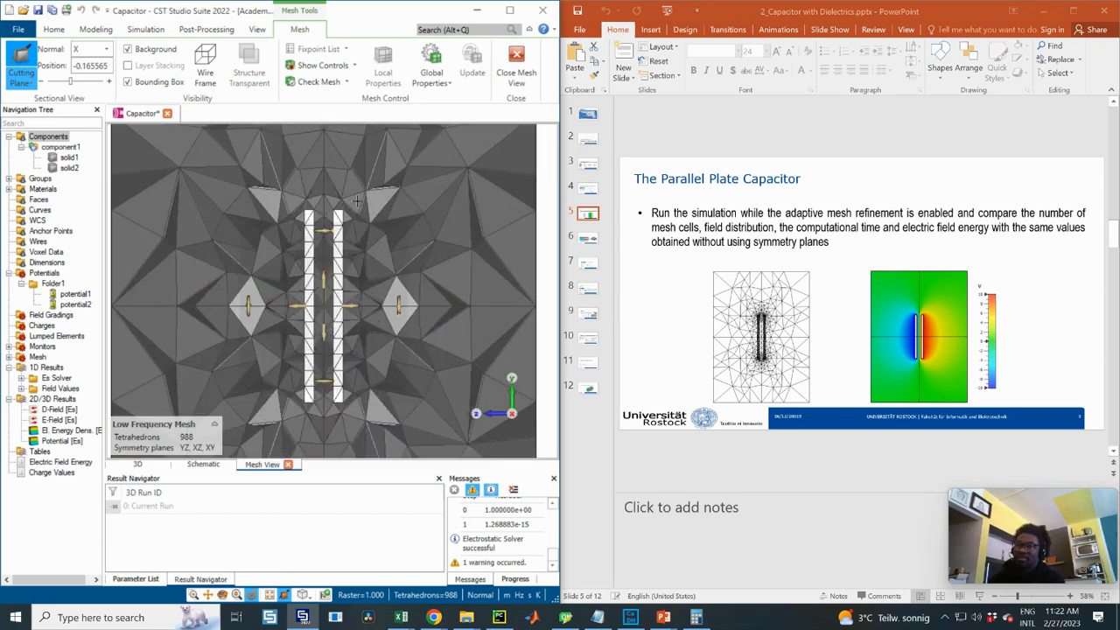
{"action": "scroll", "coordinate": [404, 240], "scroll_direction": "down", "scroll_amount": 3}
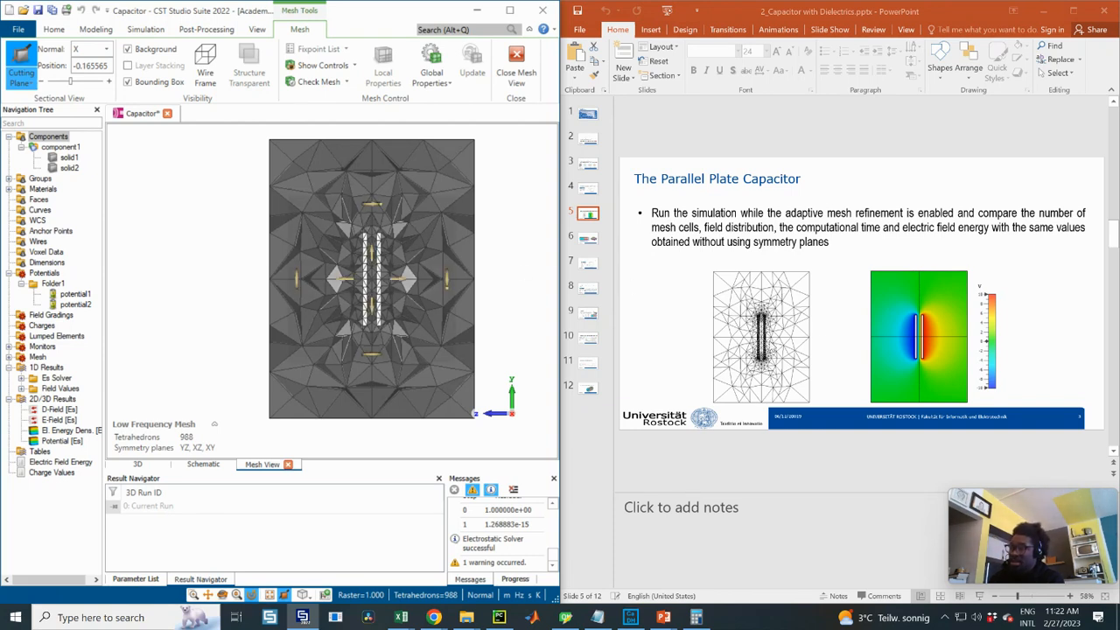
- Display the electric potential result and inspect it around the plates, comparing it with the electric energy density plot
{"action": "left_click", "coordinate": [62, 440]}
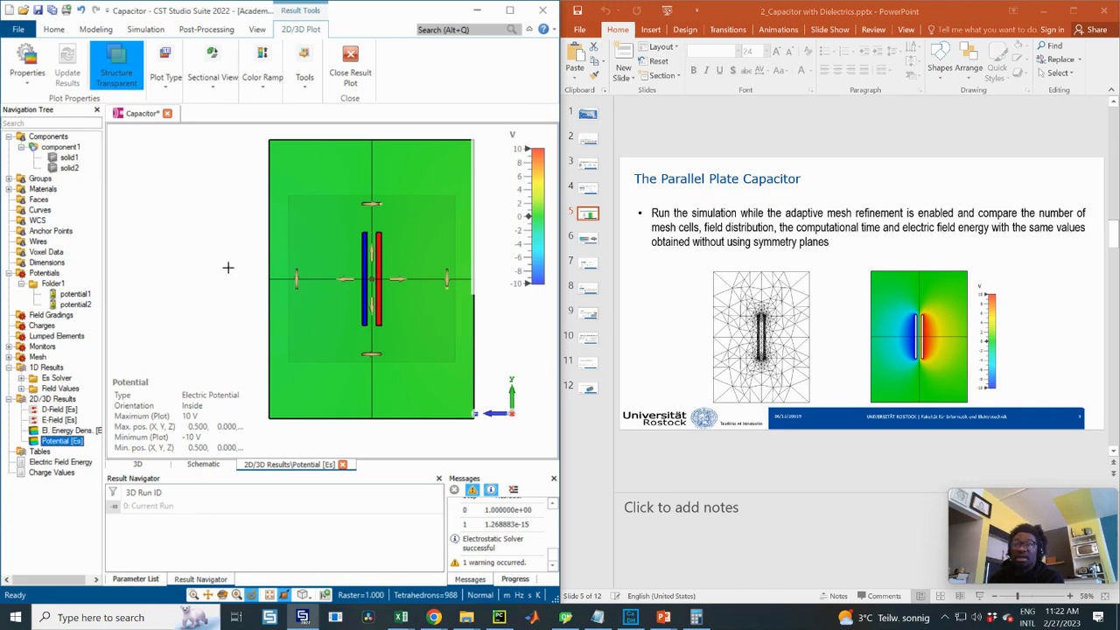
{"action": "left_click_drag", "start_coordinate": [228, 267], "coordinate": [321, 278]}
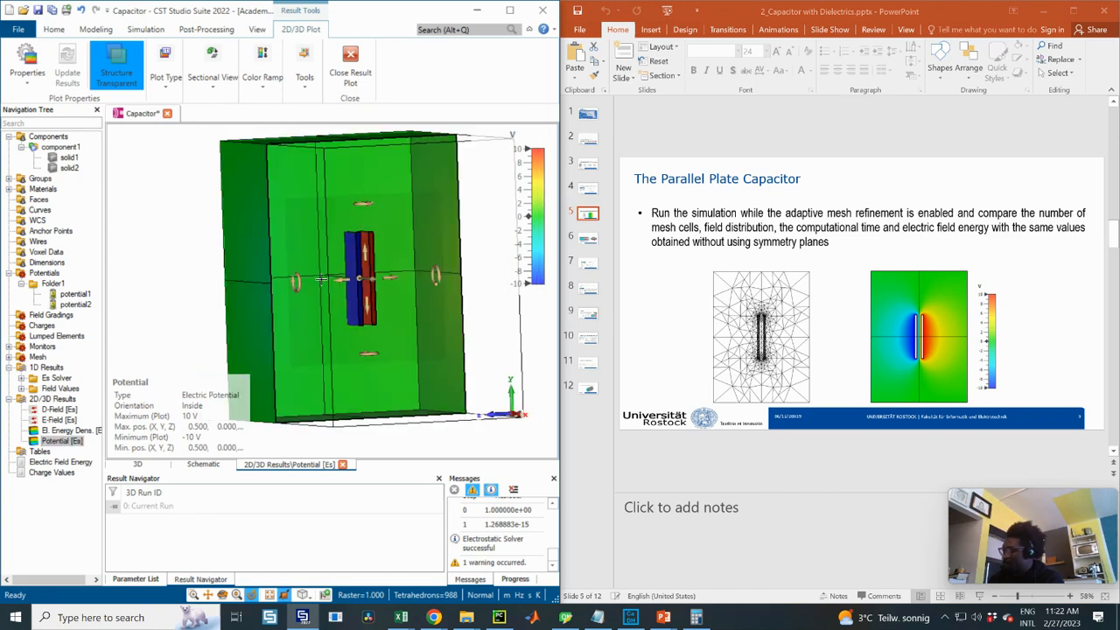
{"action": "key", "text": "space"}
{"action": "scroll", "coordinate": [409, 274], "scroll_direction": "up", "scroll_amount": 3}
{"action": "scroll", "coordinate": [406, 275], "scroll_direction": "down", "scroll_amount": 4}
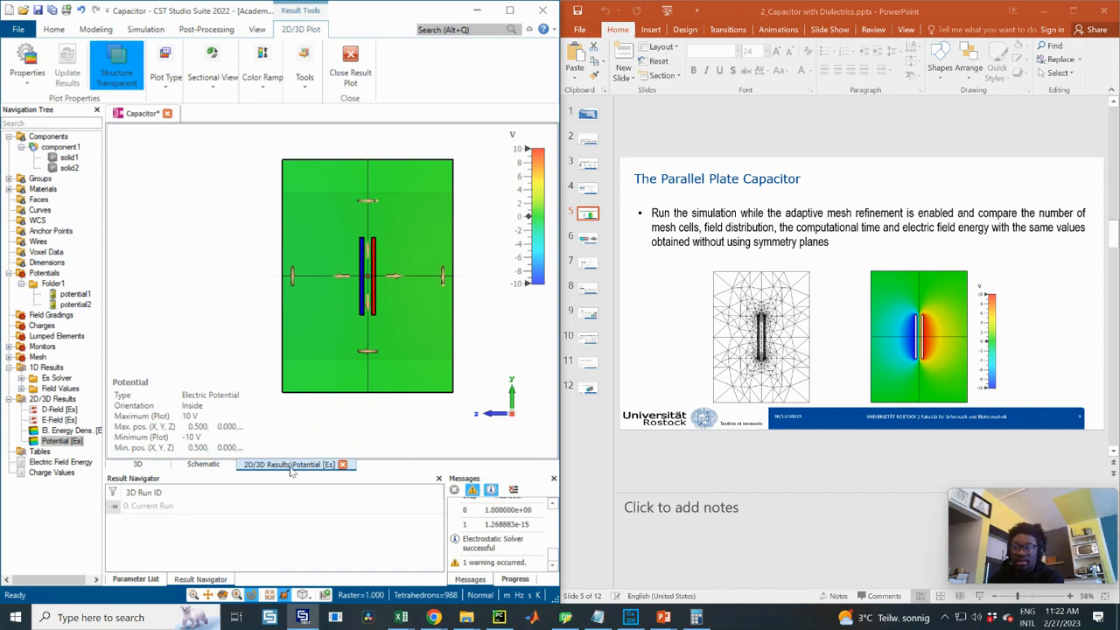
{"action": "scroll", "coordinate": [364, 271], "scroll_direction": "up", "scroll_amount": 3}
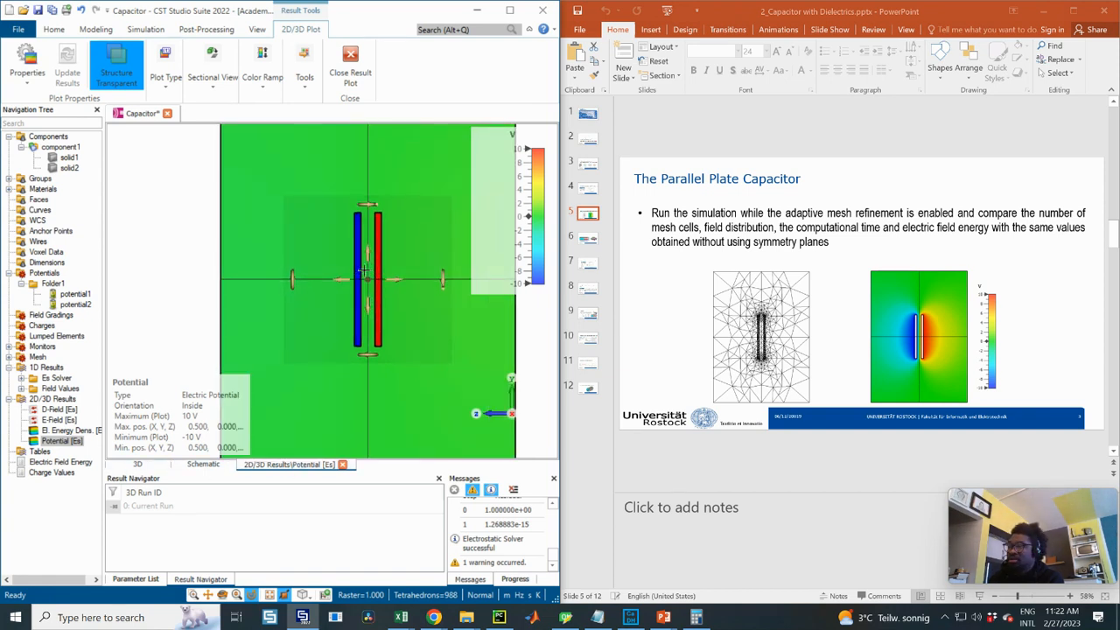
{"action": "scroll", "coordinate": [359, 266], "scroll_direction": "down", "scroll_amount": 3}
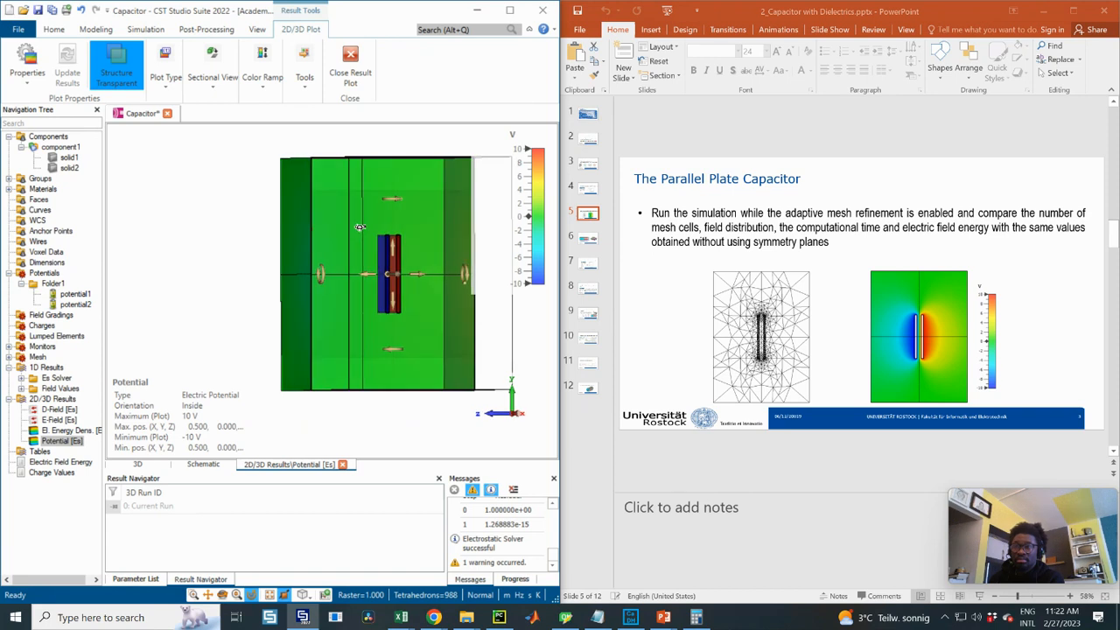
{"action": "left_click", "coordinate": [66, 430]}
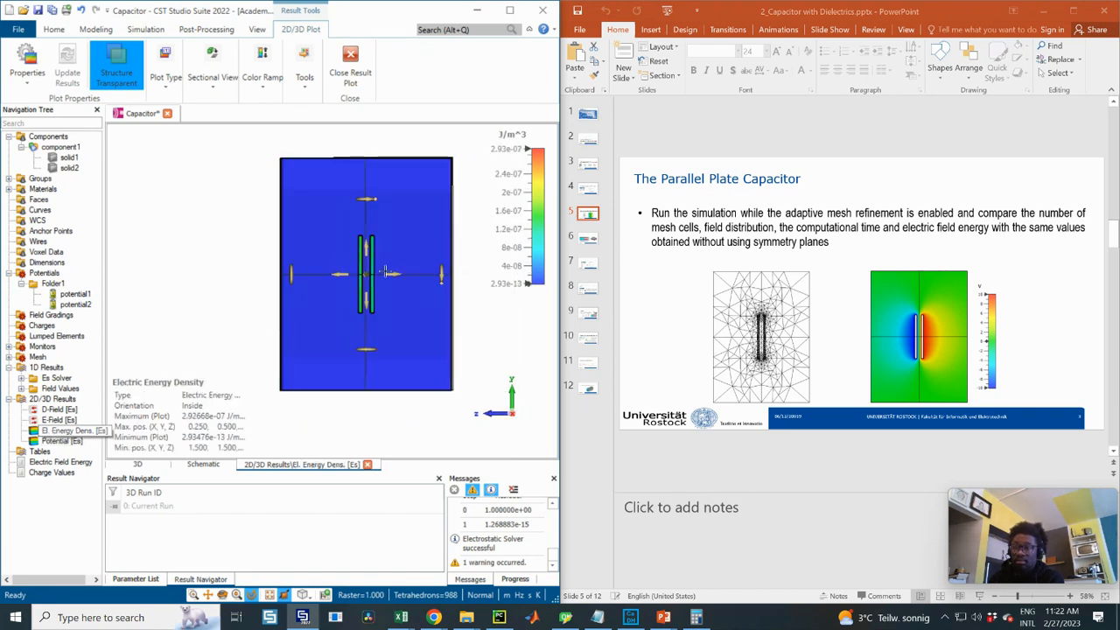
{"action": "left_click", "coordinate": [59, 441]}
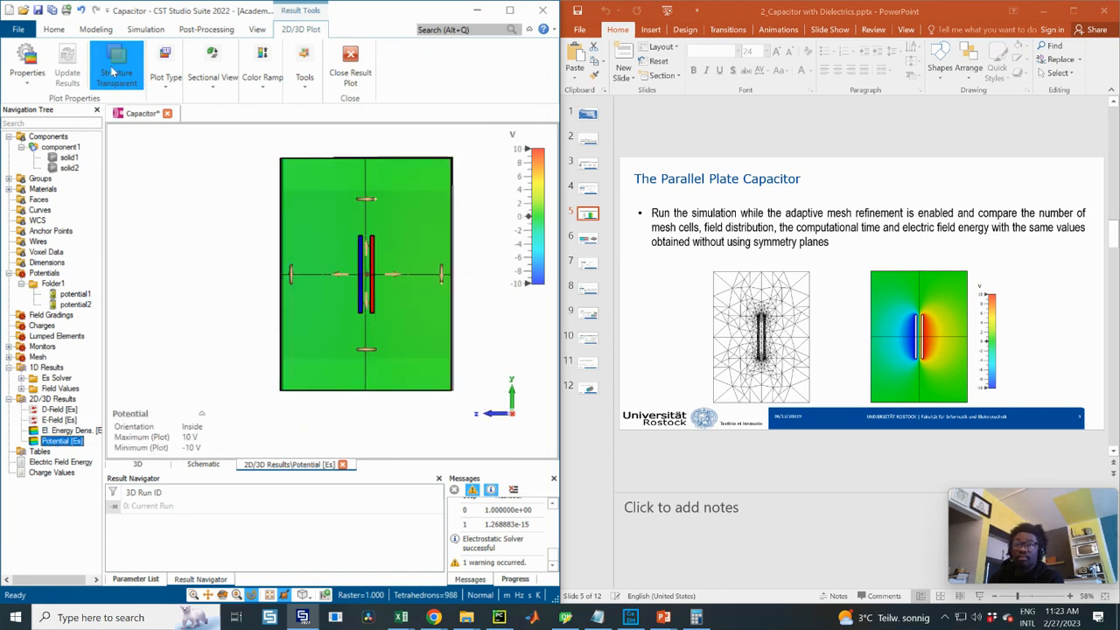
- Plot the electric potential as fields on the plane normal to X through the plates
{"action": "left_click", "coordinate": [178, 31]}
{"action": "left_click", "coordinate": [160, 32]}
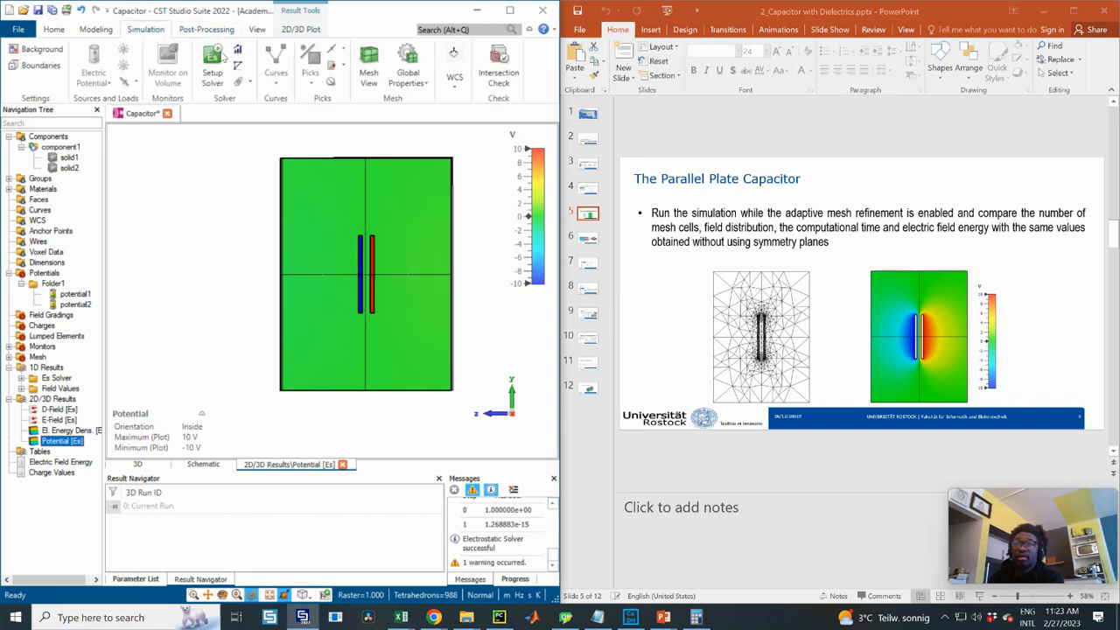
{"action": "left_click", "coordinate": [300, 30]}
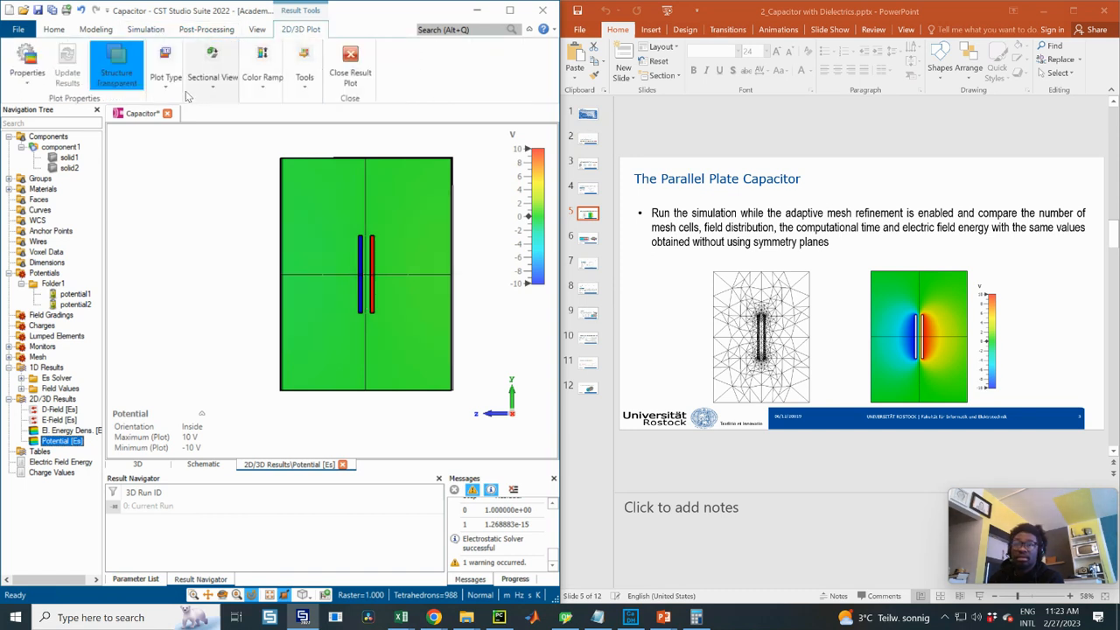
{"action": "left_click", "coordinate": [213, 91]}
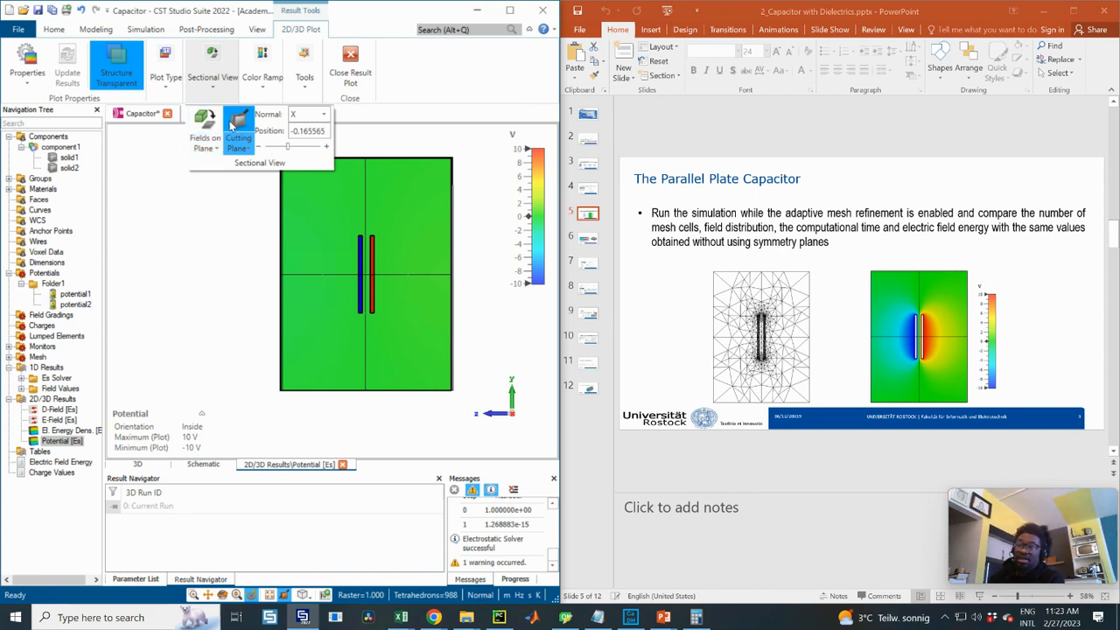
{"action": "left_click", "coordinate": [234, 121]}
{"action": "left_click", "coordinate": [211, 91]}
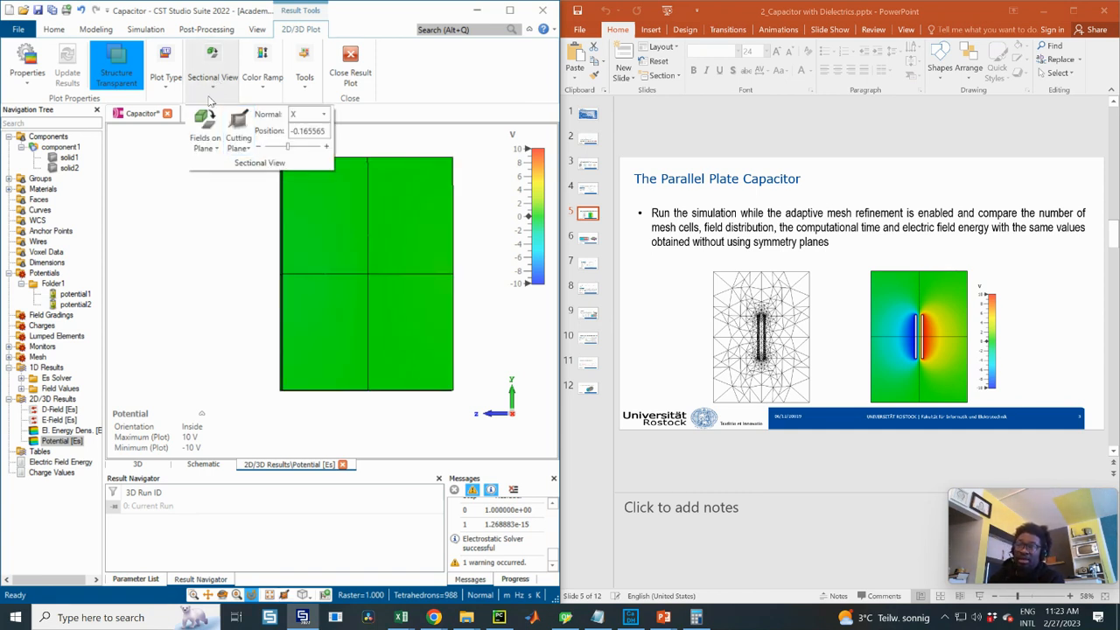
{"action": "left_click", "coordinate": [207, 120]}
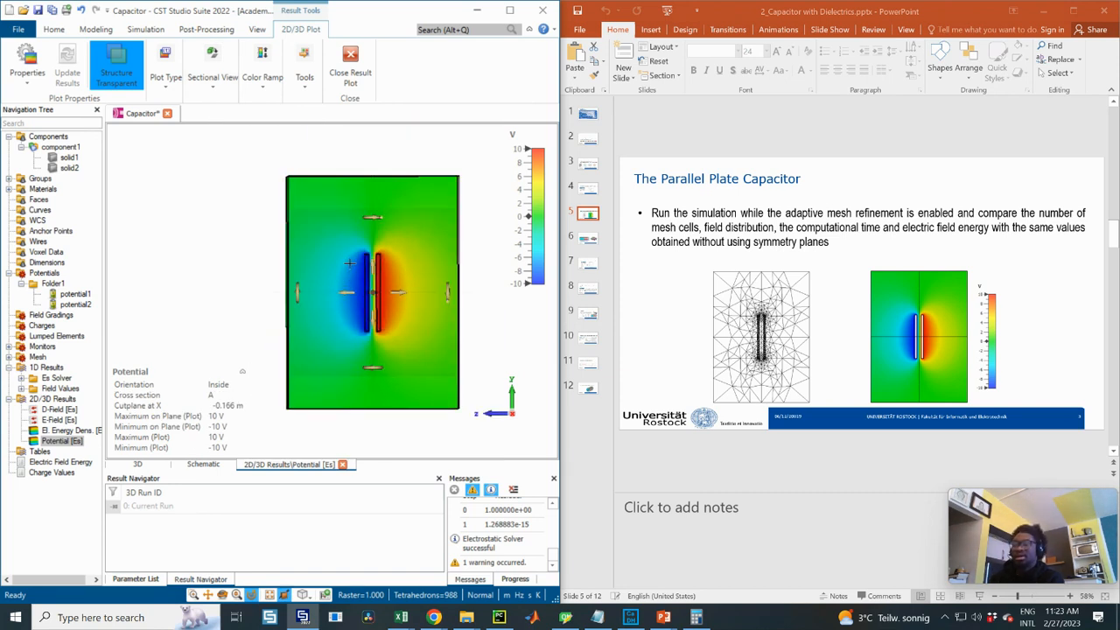
- Try the potential plot with only the cutting plane and without any section, and restore the fields on the X-normal plane
{"action": "left_click", "coordinate": [213, 79]}
{"action": "left_click", "coordinate": [207, 123]}
{"action": "left_click", "coordinate": [214, 84]}
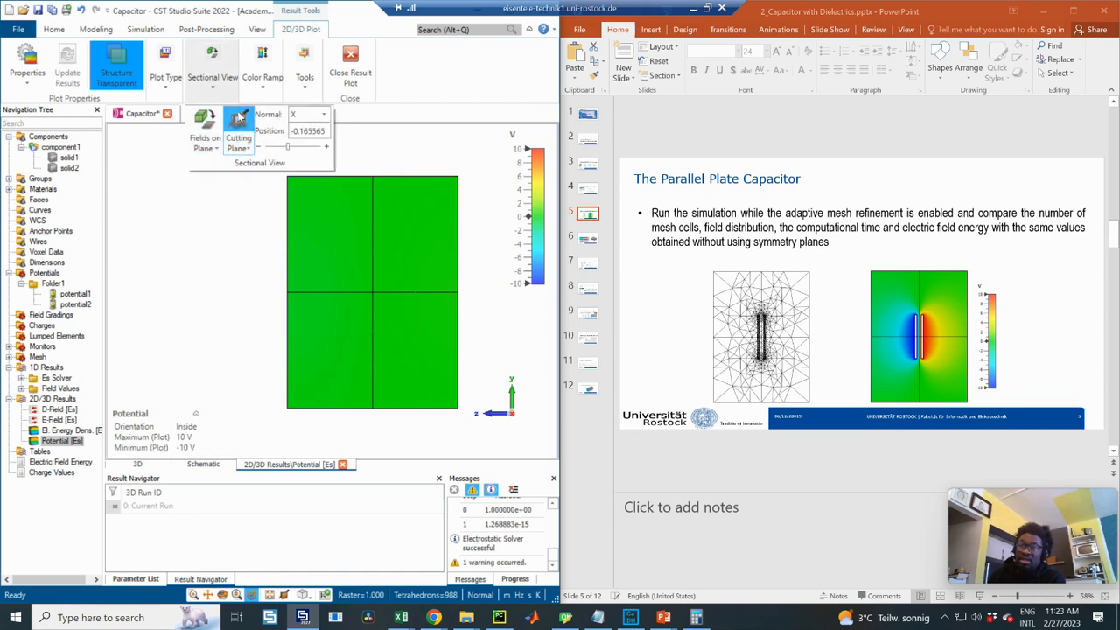
{"action": "left_click", "coordinate": [238, 119]}
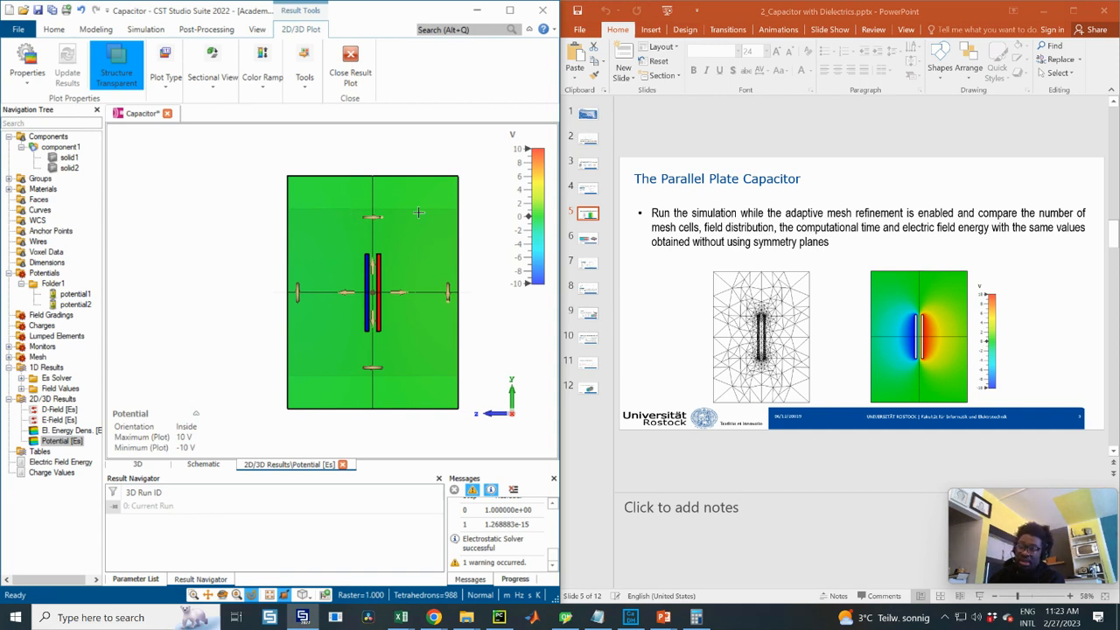
{"action": "left_click", "coordinate": [208, 85]}
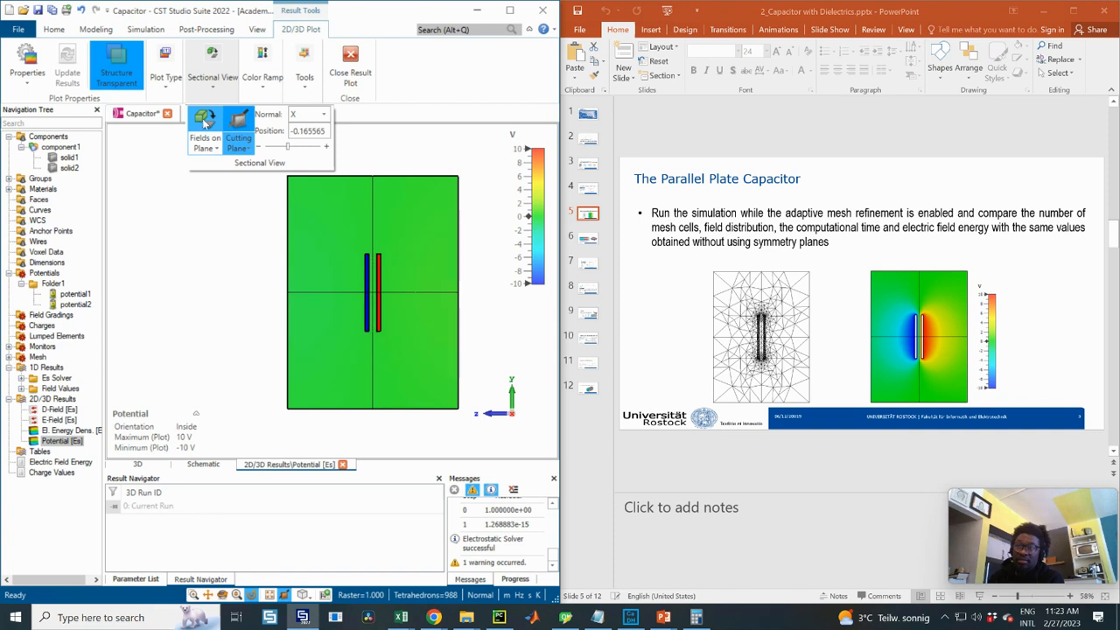
{"action": "left_click", "coordinate": [203, 123]}
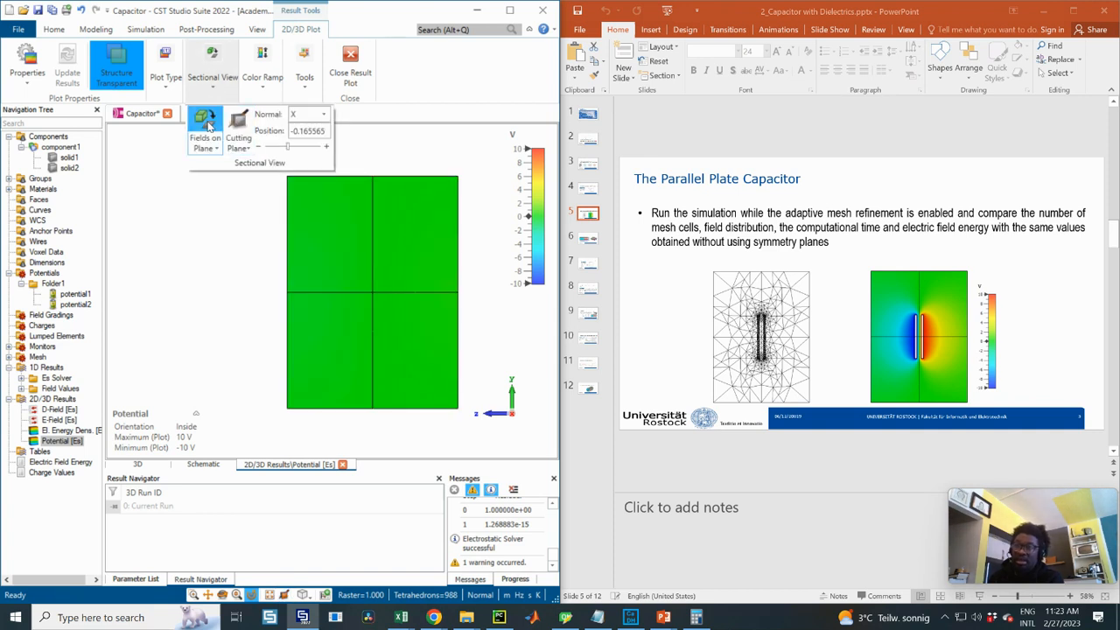
{"action": "left_click", "coordinate": [208, 123]}
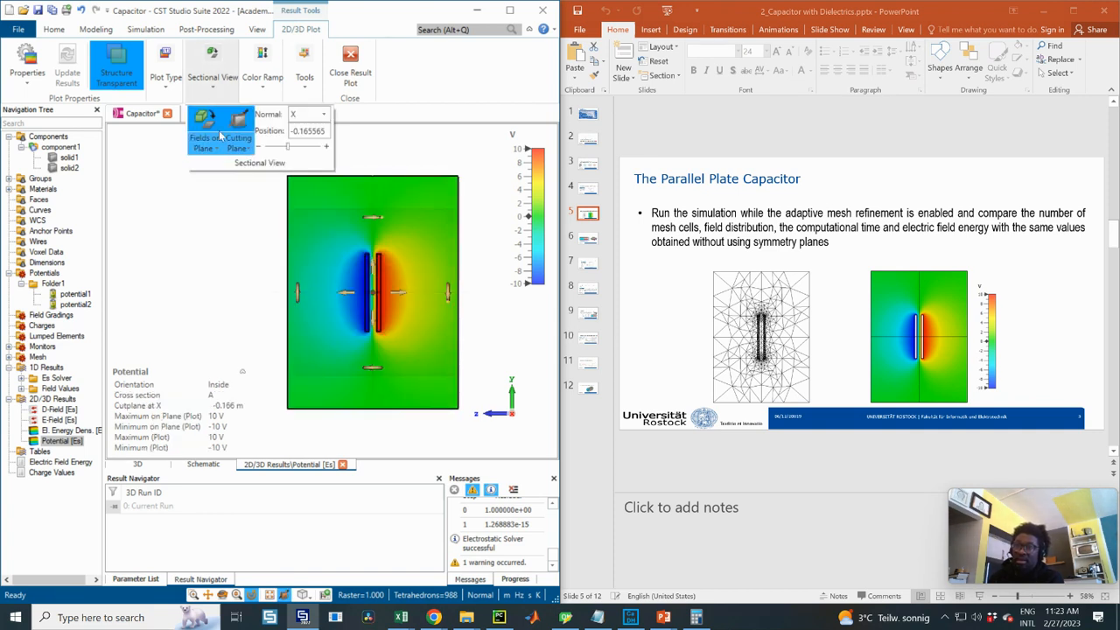
- Inspect the potential distribution around both plates on the X-normal cutting plane, from the plates out to the domain edges
{"action": "scroll", "coordinate": [351, 269], "scroll_direction": "up", "scroll_amount": 1}
{"action": "left_click", "coordinate": [338, 255]}
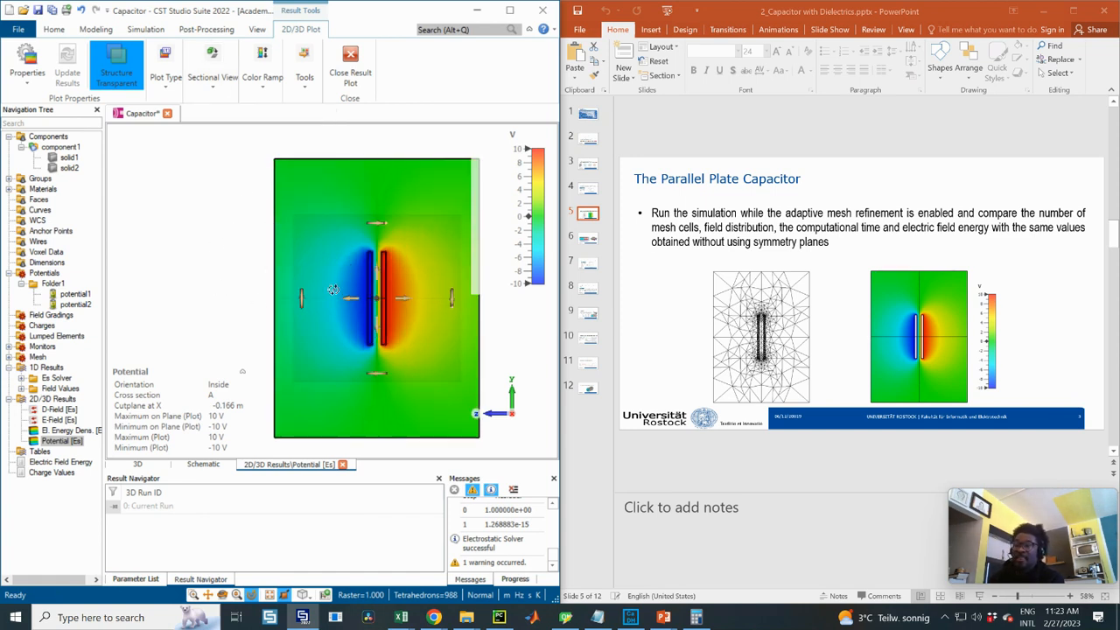
{"action": "scroll", "coordinate": [389, 279], "scroll_direction": "down", "scroll_amount": 1}
{"action": "middle_click_drag", "start_coordinate": [389, 279], "coordinate": [375, 240]}
{"action": "scroll", "coordinate": [379, 245], "scroll_direction": "up", "scroll_amount": 1}
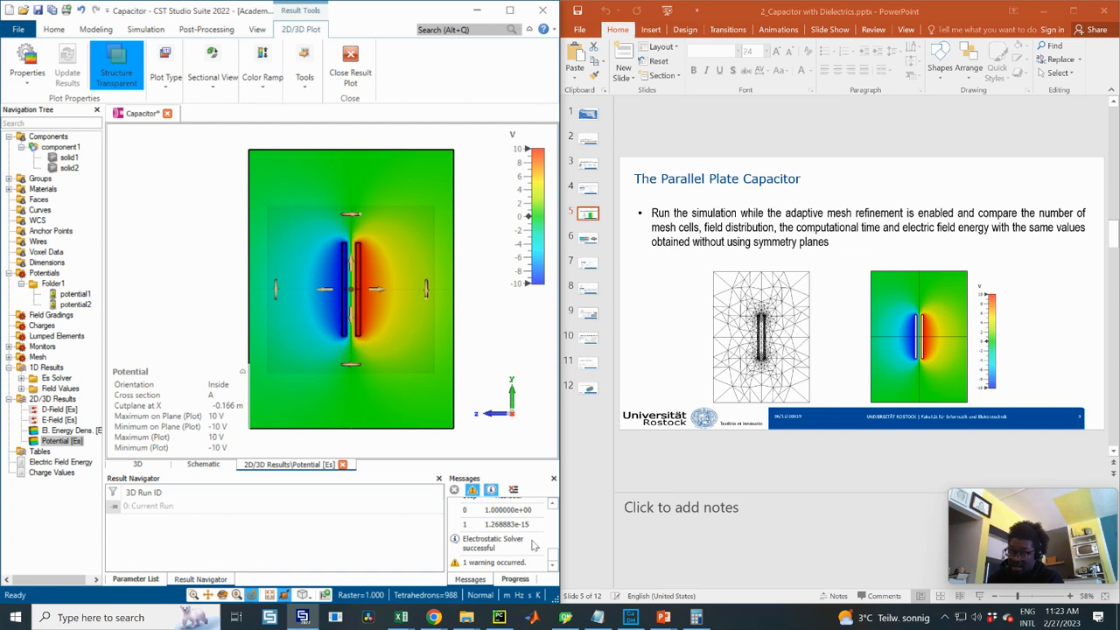
{"action": "left_click", "coordinate": [54, 29]}
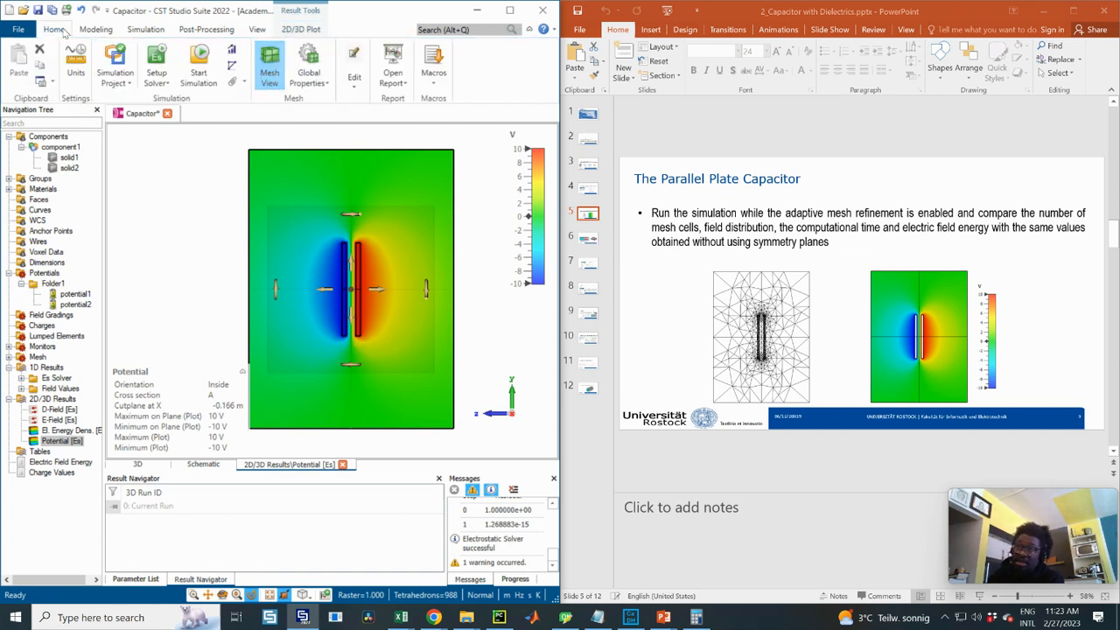
{"action": "left_click", "coordinate": [233, 81]}
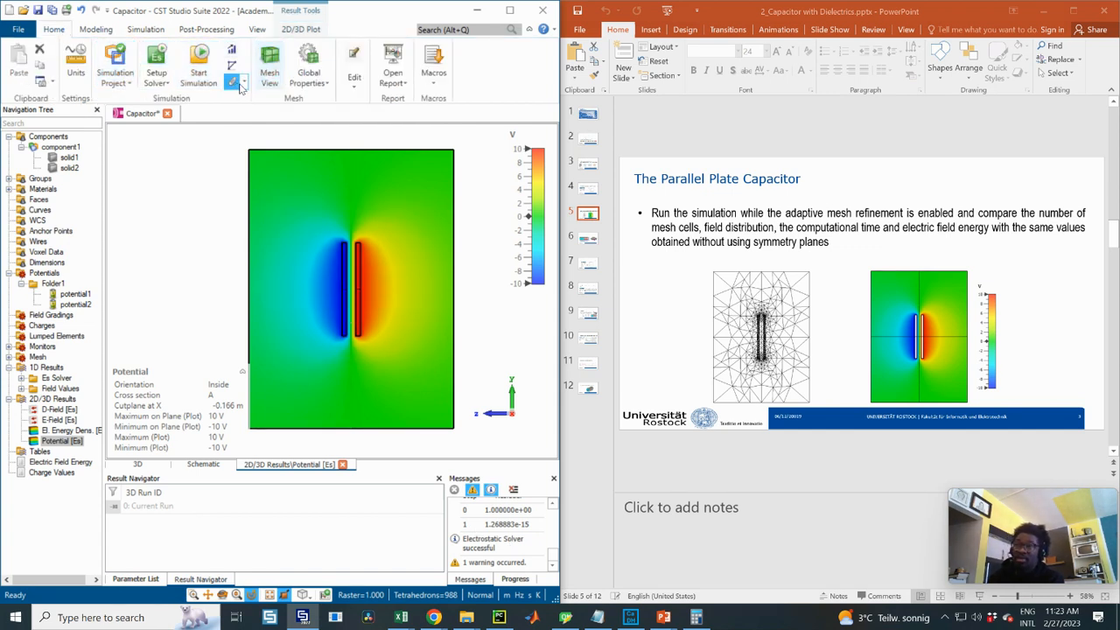
{"action": "double_click", "coordinate": [54, 31]}
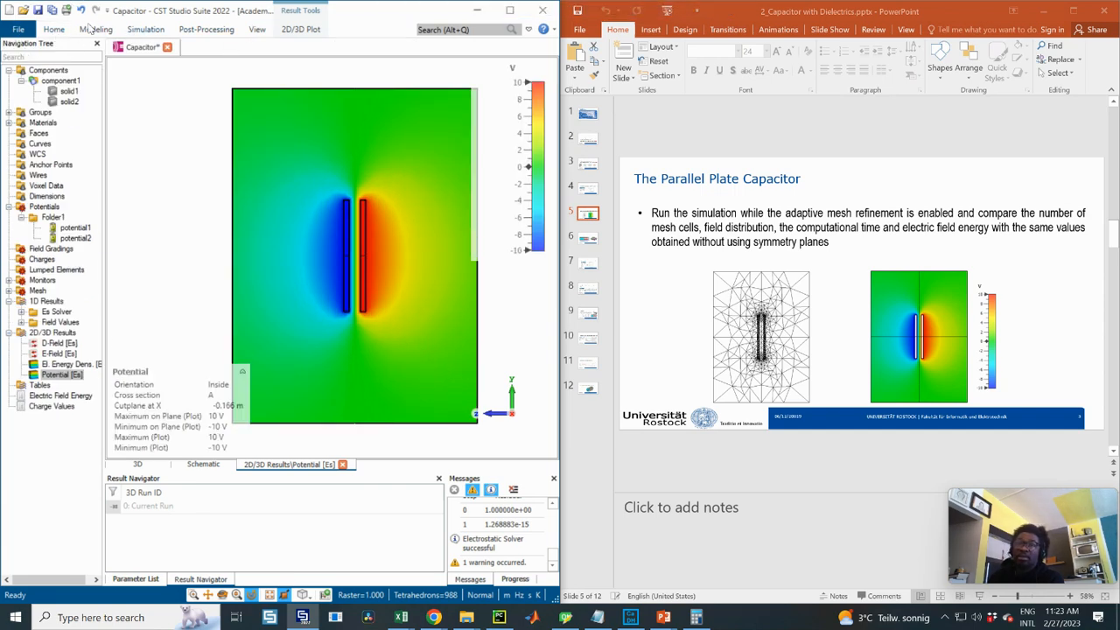
{"action": "double_click", "coordinate": [56, 30]}
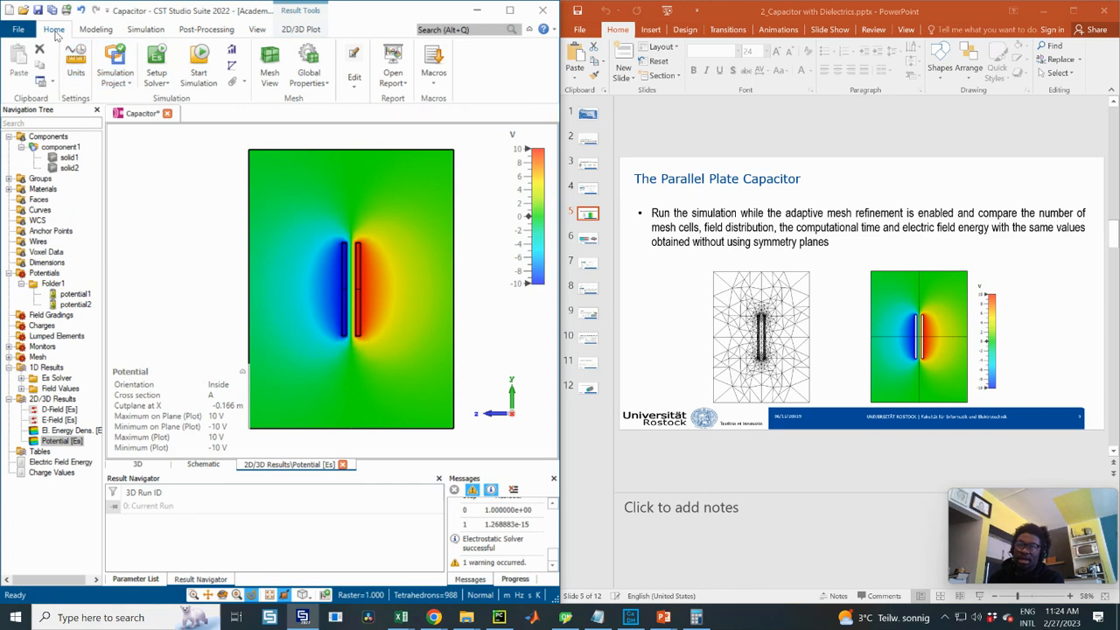
{"action": "double_click", "coordinate": [55, 32]}
{"action": "left_click", "coordinate": [96, 30]}
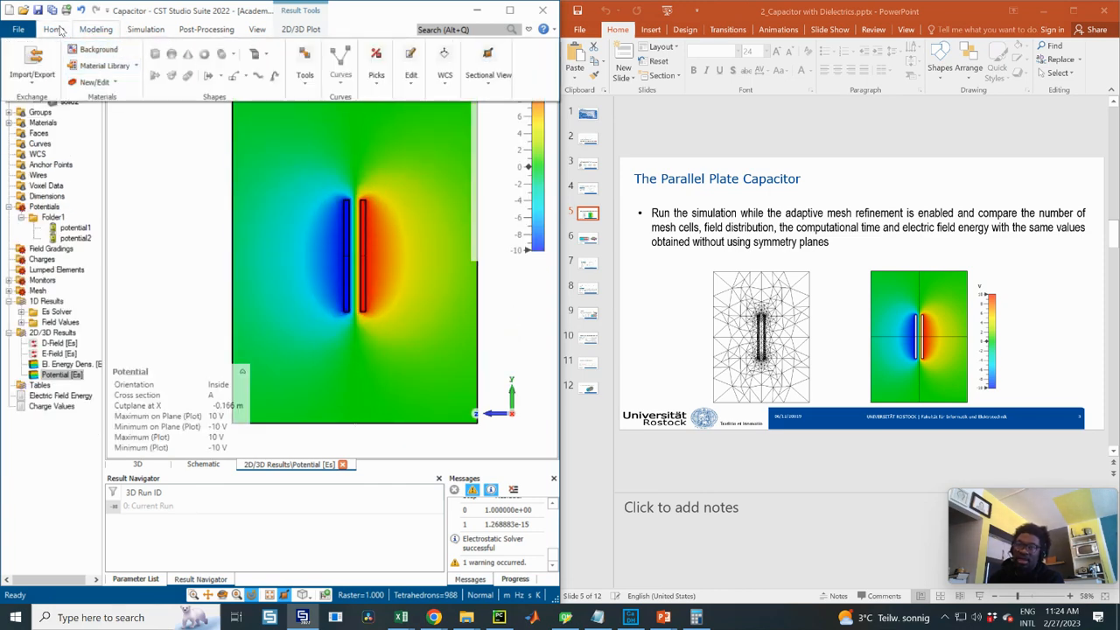
{"action": "left_click", "coordinate": [56, 30]}
{"action": "left_click", "coordinate": [194, 201]}
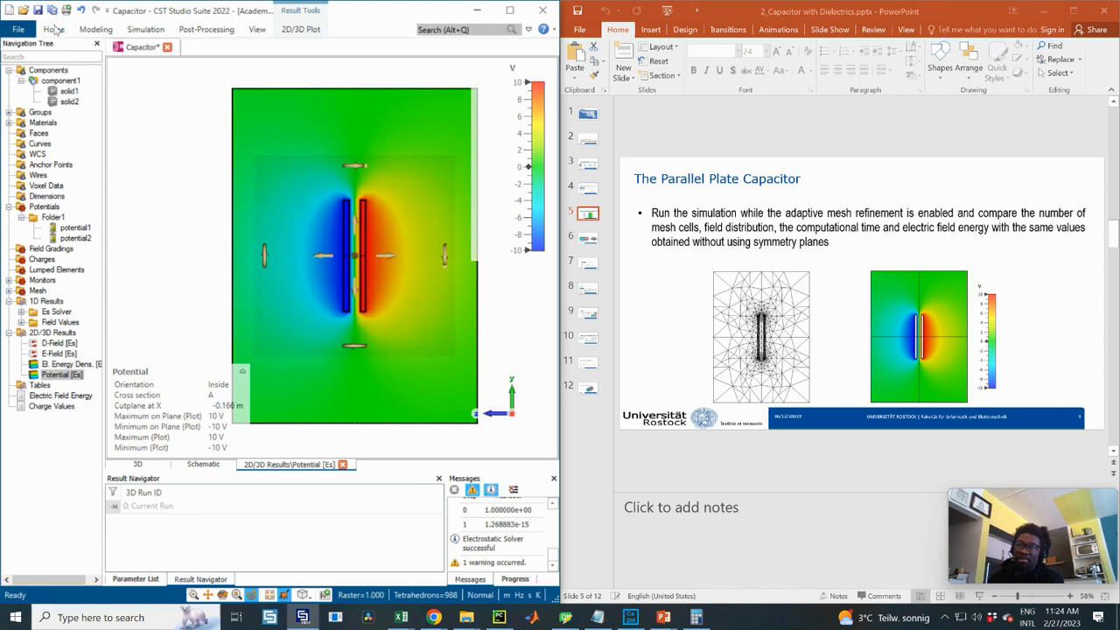
- Open the solver logfile and examine its symmetry planes and the X, Y and Z boundary conditions
{"action": "left_click", "coordinate": [56, 31]}
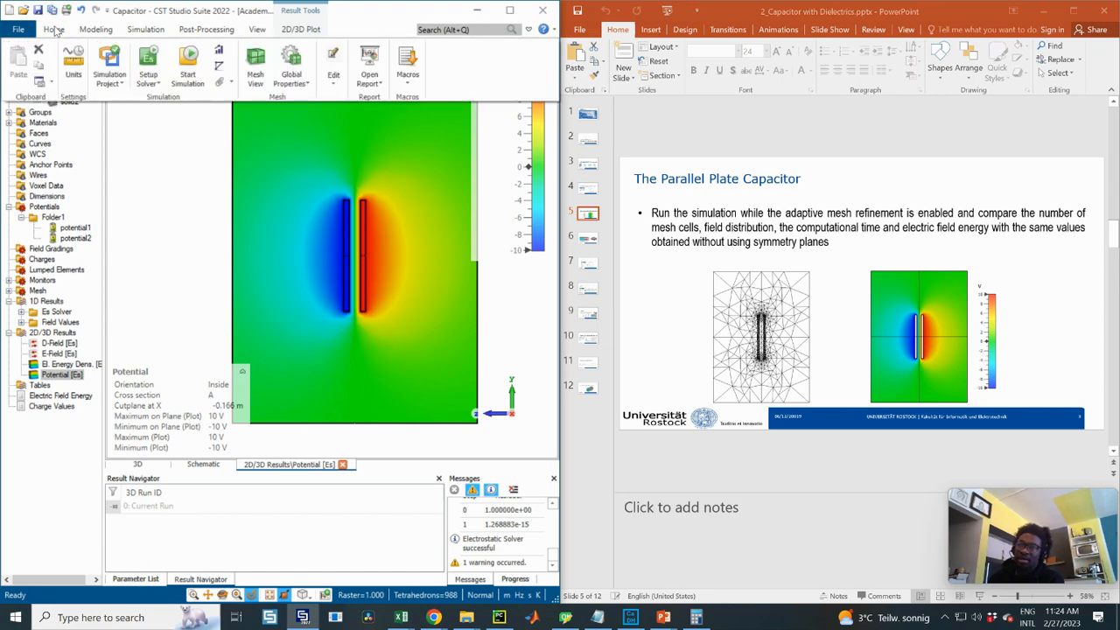
{"action": "left_click", "coordinate": [55, 31]}
{"action": "left_click", "coordinate": [56, 31]}
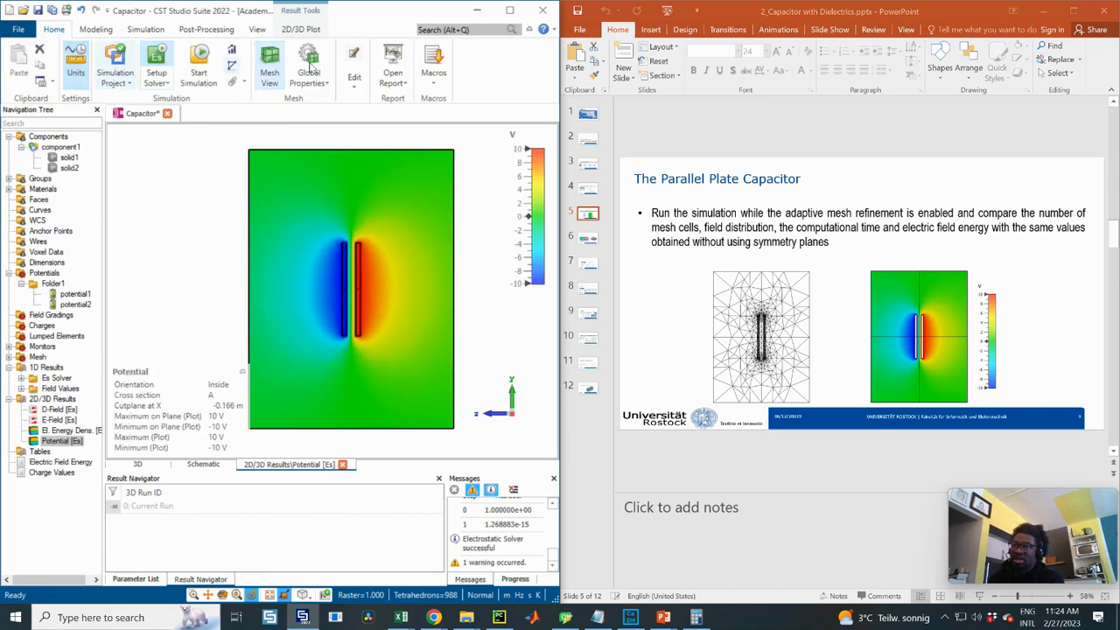
{"action": "left_click", "coordinate": [310, 161]}
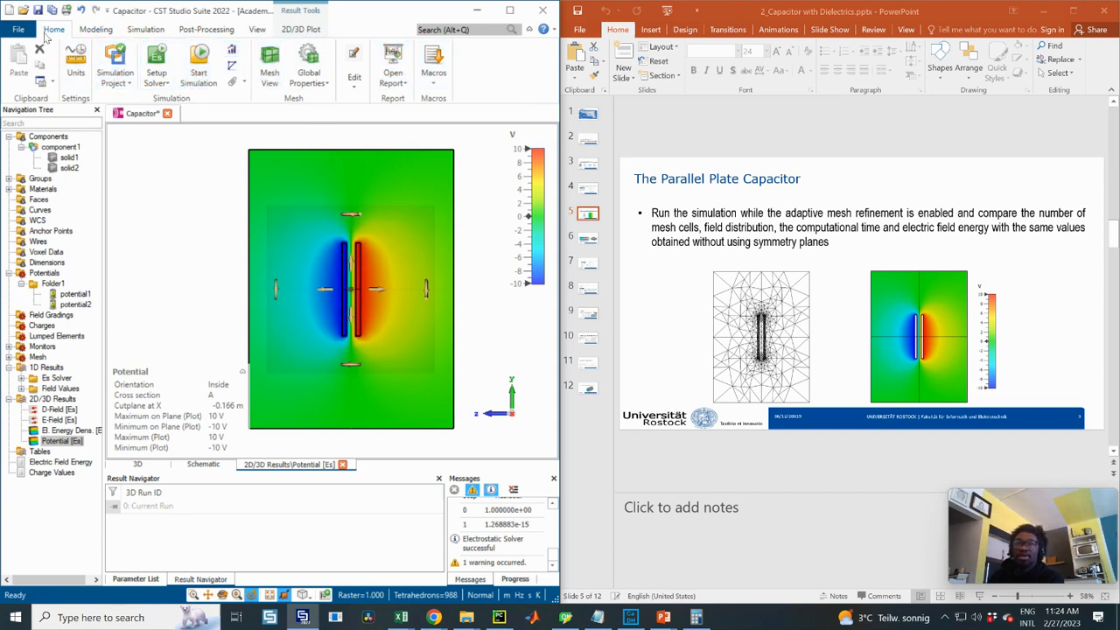
{"action": "left_click", "coordinate": [233, 81]}
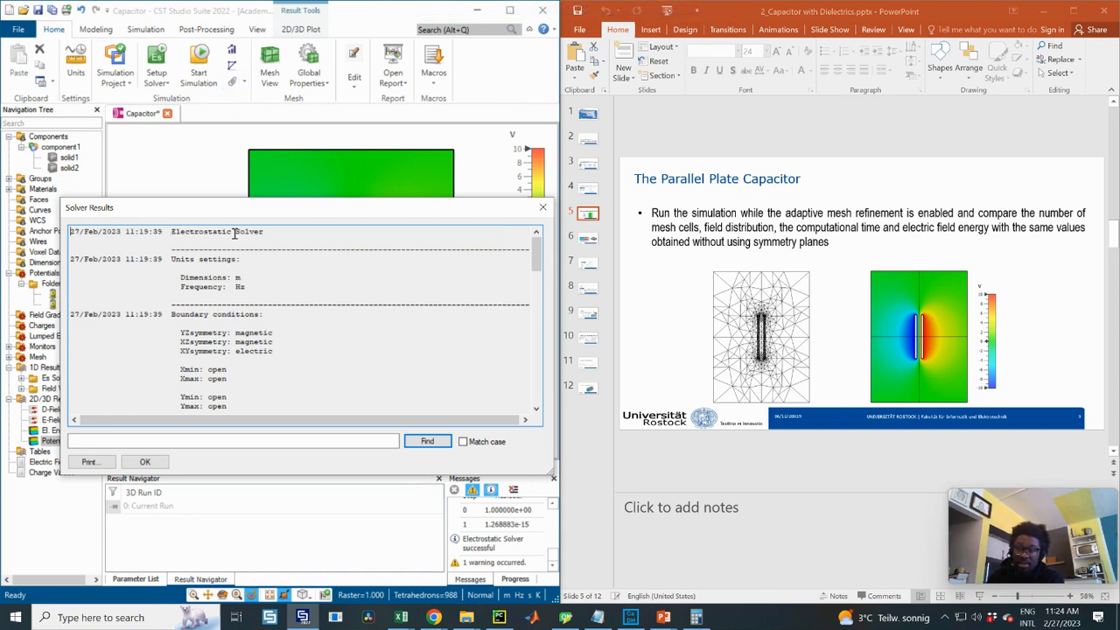
{"action": "scroll", "coordinate": [242, 308], "scroll_direction": "down", "scroll_amount": 1}
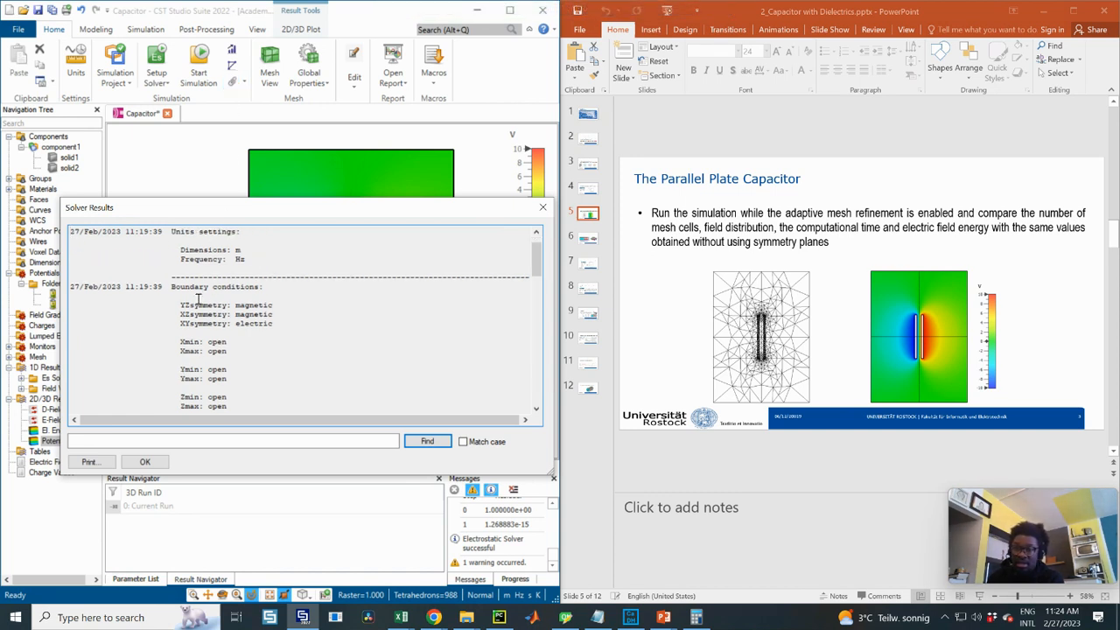
{"action": "left_click_drag", "start_coordinate": [176, 302], "coordinate": [275, 322]}
{"action": "scroll", "coordinate": [275, 322], "scroll_direction": "down", "scroll_amount": 2}
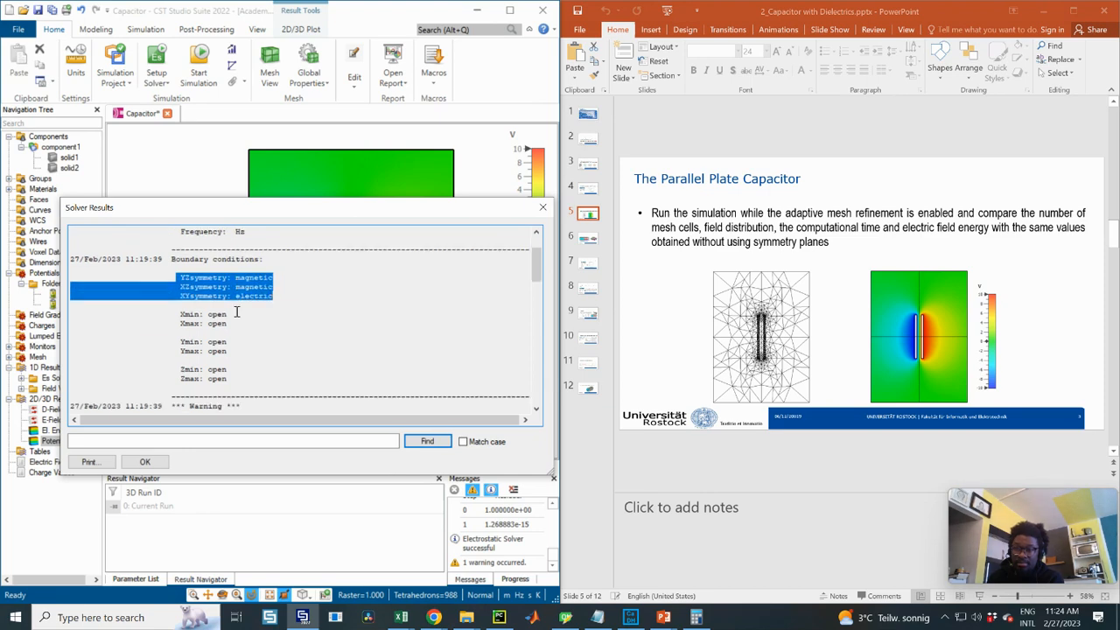
{"action": "left_click_drag", "start_coordinate": [181, 276], "coordinate": [242, 350]}
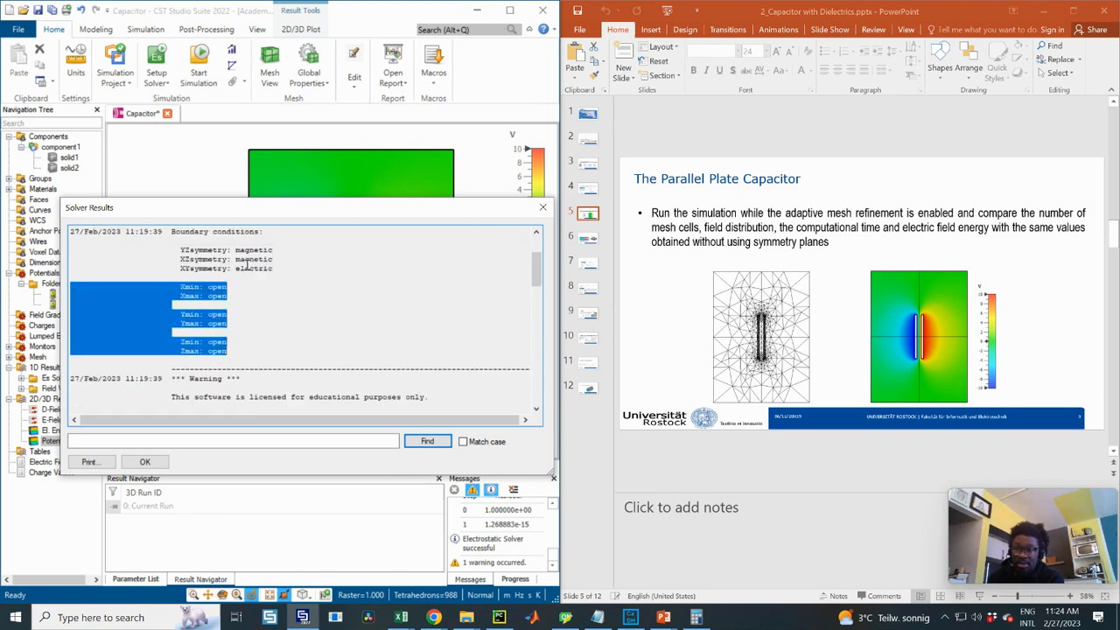
- Read the logfile's warnings, the solver start information and the solver order
{"action": "scroll", "coordinate": [245, 265], "scroll_direction": "down", "scroll_amount": 3}
{"action": "scroll", "coordinate": [212, 278], "scroll_direction": "down", "scroll_amount": 2}
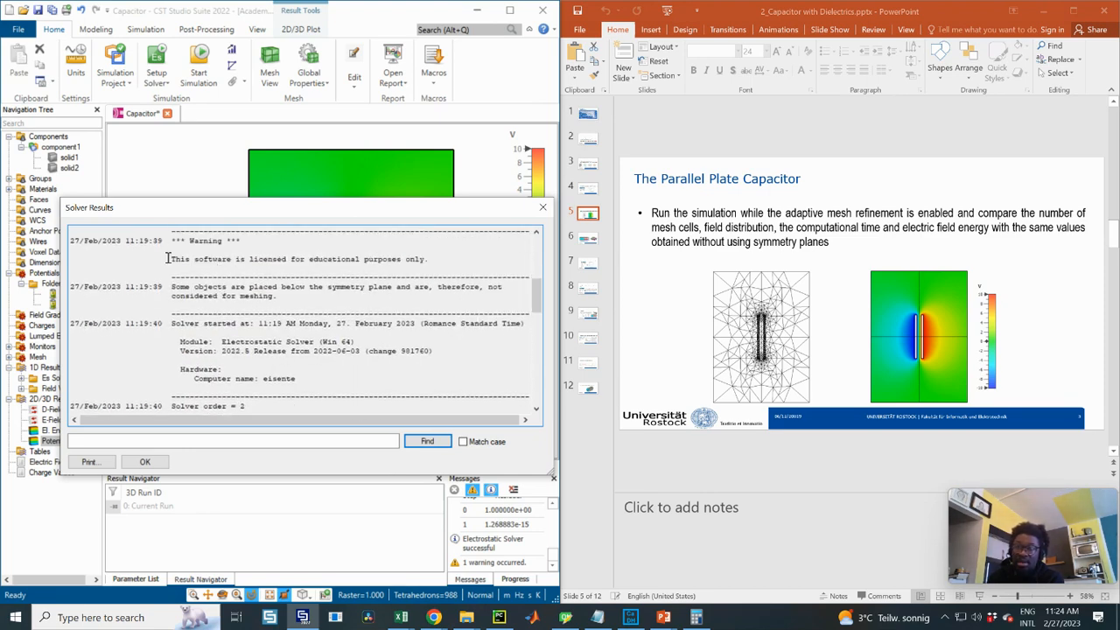
{"action": "left_click_drag", "start_coordinate": [167, 258], "coordinate": [410, 272]}
{"action": "left_click", "coordinate": [241, 242]}
{"action": "scroll", "coordinate": [239, 317], "scroll_direction": "down", "scroll_amount": 1}
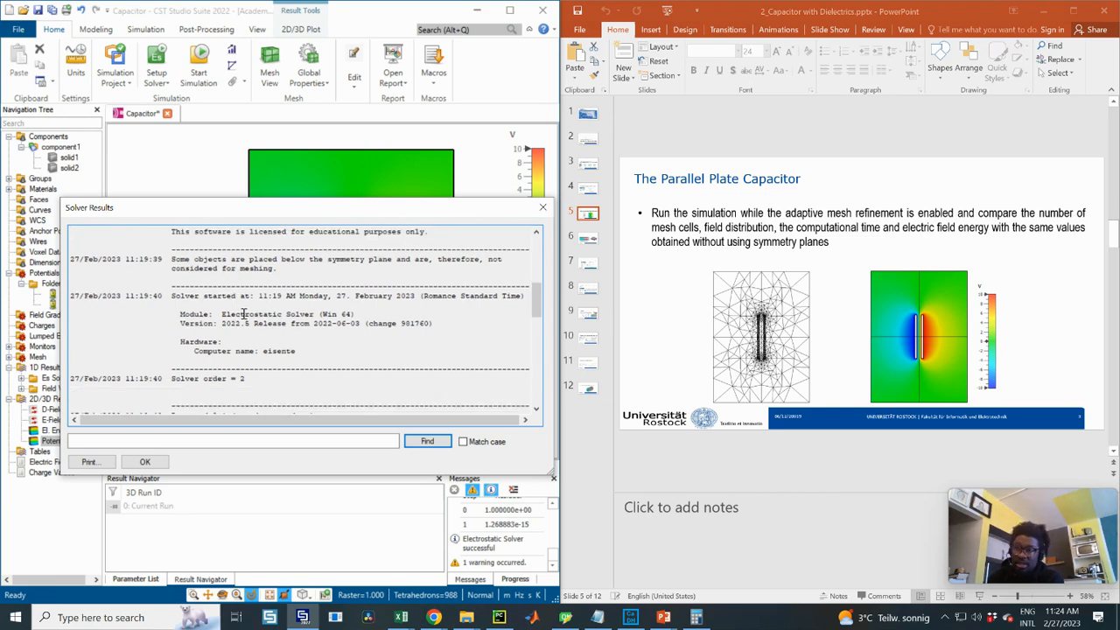
{"action": "scroll", "coordinate": [263, 315], "scroll_direction": "down", "scroll_amount": 2}
{"action": "left_click_drag", "start_coordinate": [225, 323], "coordinate": [176, 323]}
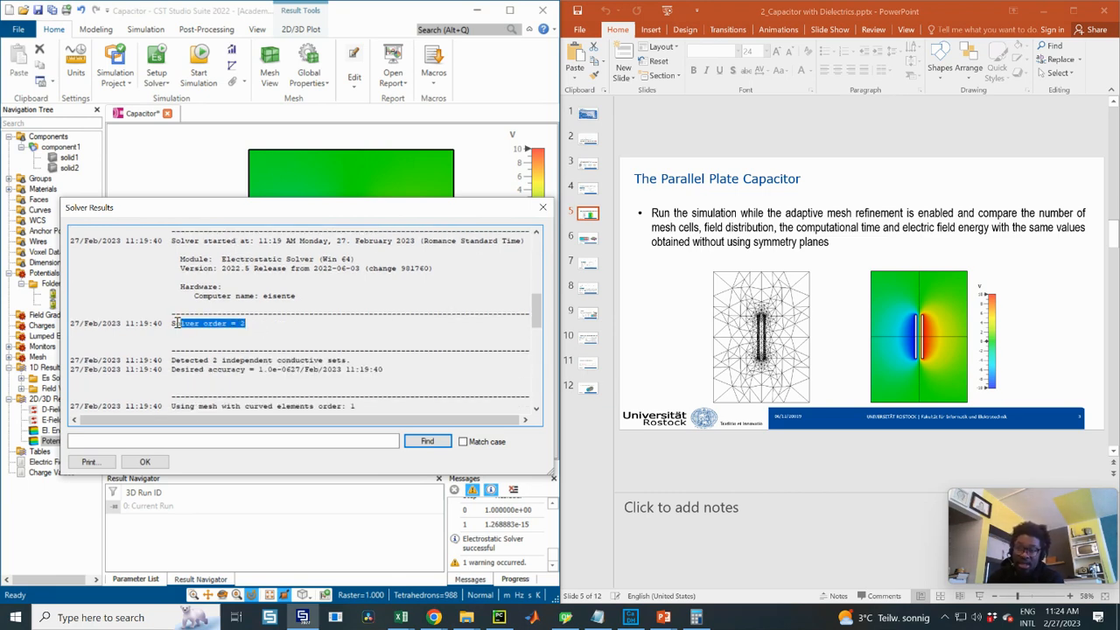
- Check the total solver time, mesh size, linear solver and memory statistics in the logfile, and close it
{"action": "scroll", "coordinate": [252, 322], "scroll_direction": "down", "scroll_amount": 5}
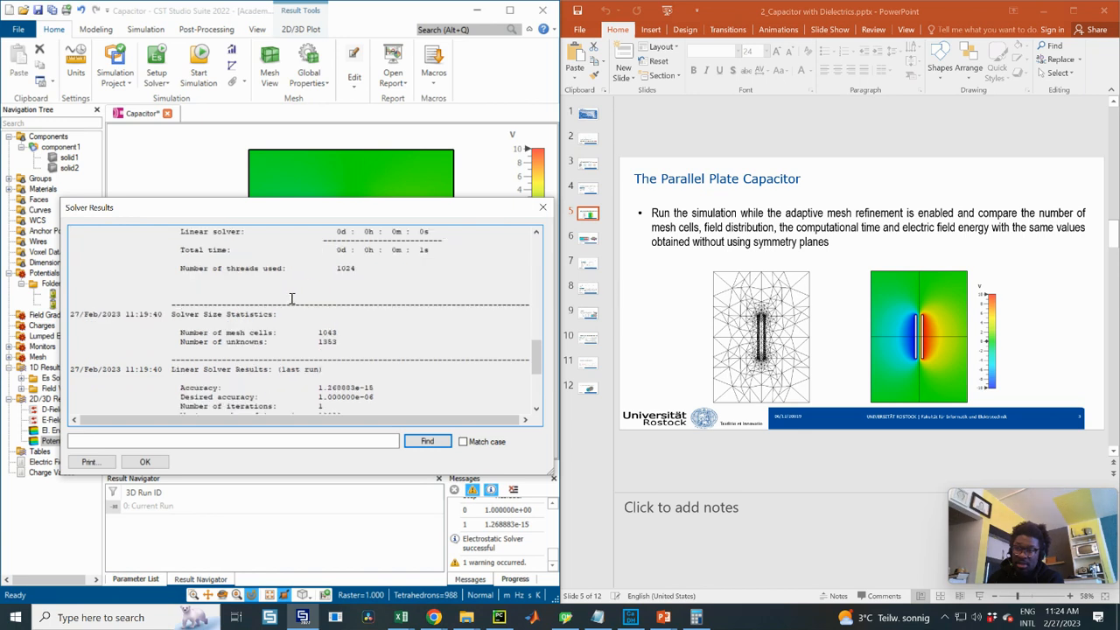
{"action": "scroll", "coordinate": [337, 304], "scroll_direction": "up", "scroll_amount": 4}
{"action": "scroll", "coordinate": [322, 304], "scroll_direction": "down", "scroll_amount": 1}
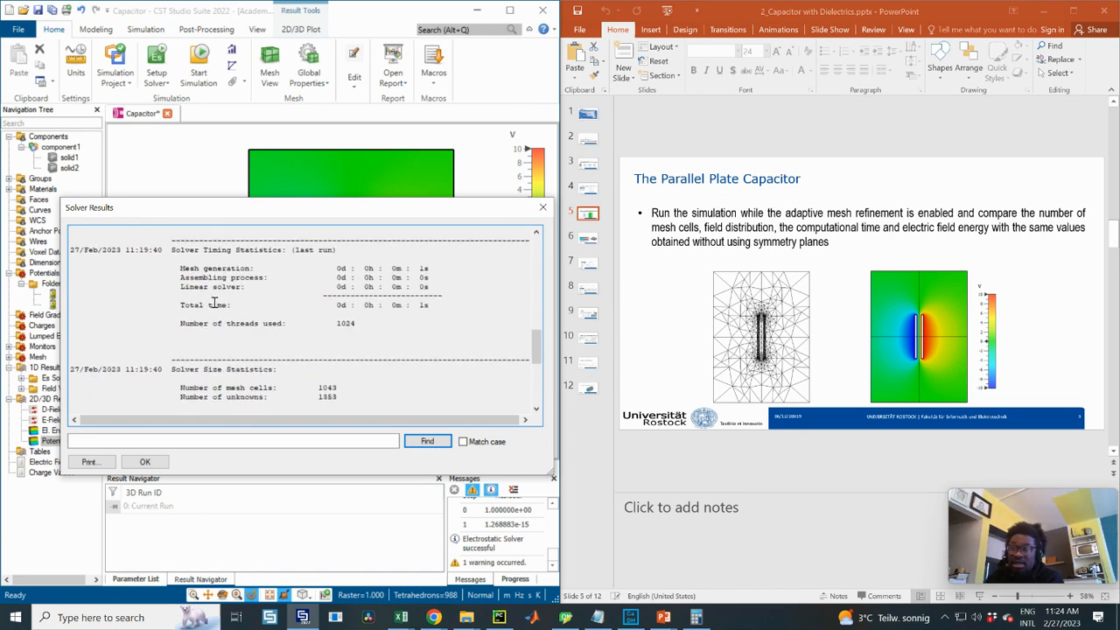
{"action": "left_click_drag", "start_coordinate": [437, 304], "coordinate": [338, 305]}
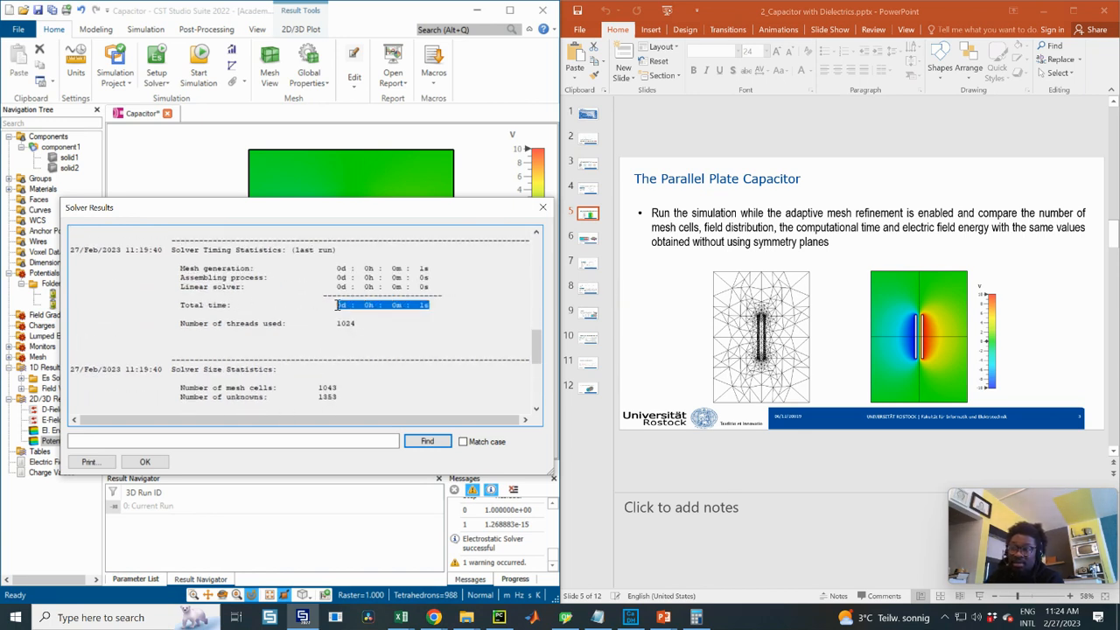
{"action": "left_click", "coordinate": [456, 306]}
{"action": "mouse_move", "coordinate": [433, 305]}
{"action": "left_mouse_down"}
{"action": "mouse_move", "coordinate": [411, 305]}
{"action": "mouse_move", "coordinate": [421, 306]}
{"action": "left_mouse_up"}
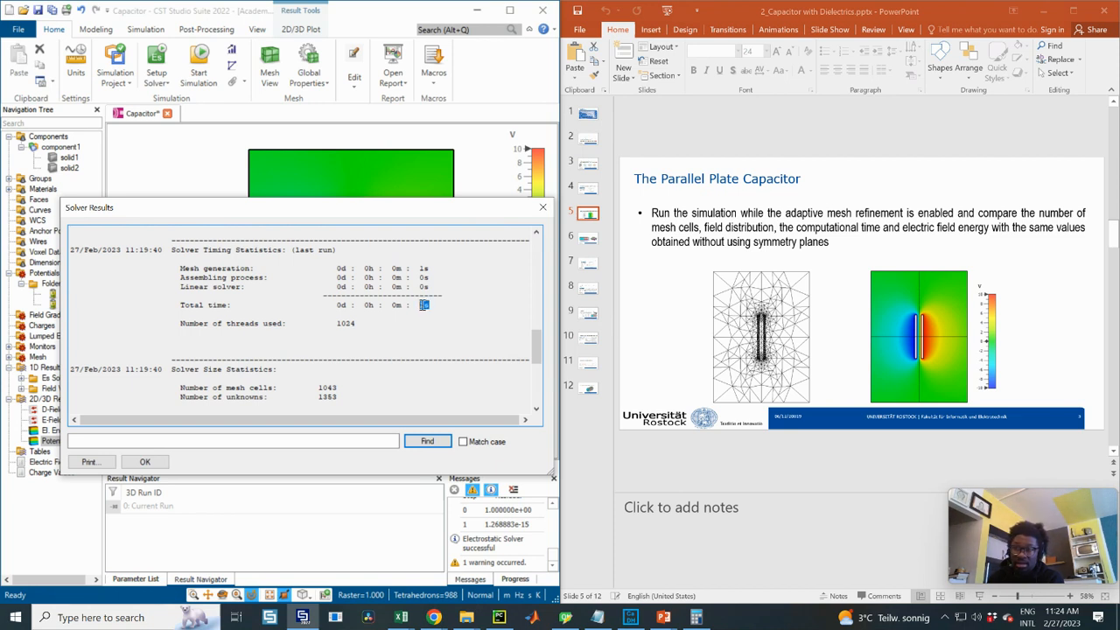
{"action": "scroll", "coordinate": [424, 306], "scroll_direction": "down", "scroll_amount": 5}
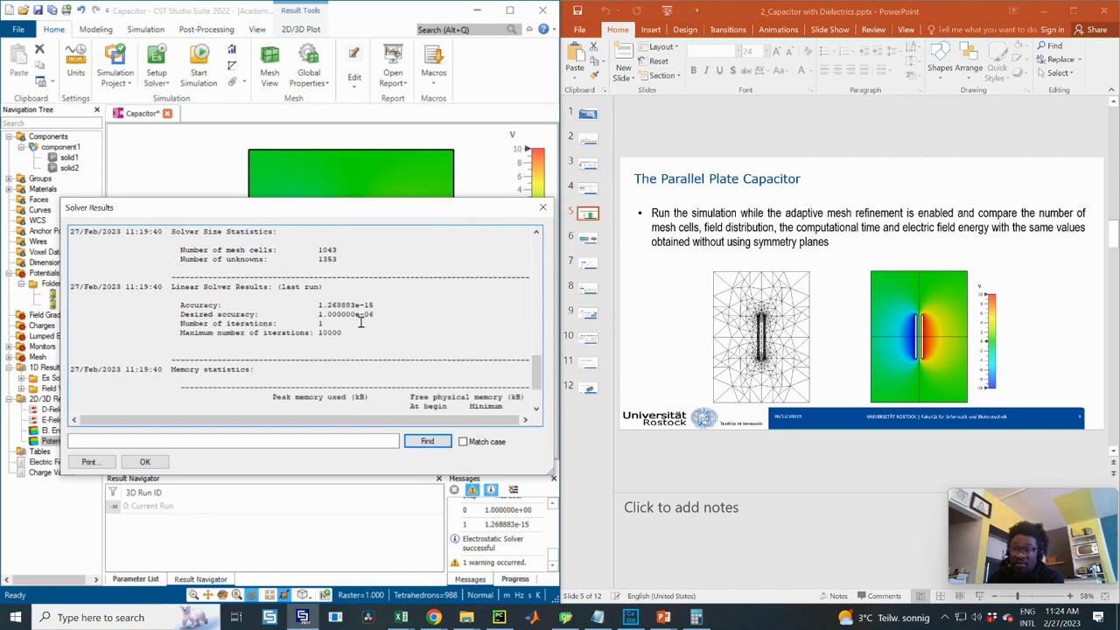
{"action": "scroll", "coordinate": [308, 328], "scroll_direction": "down", "scroll_amount": 3}
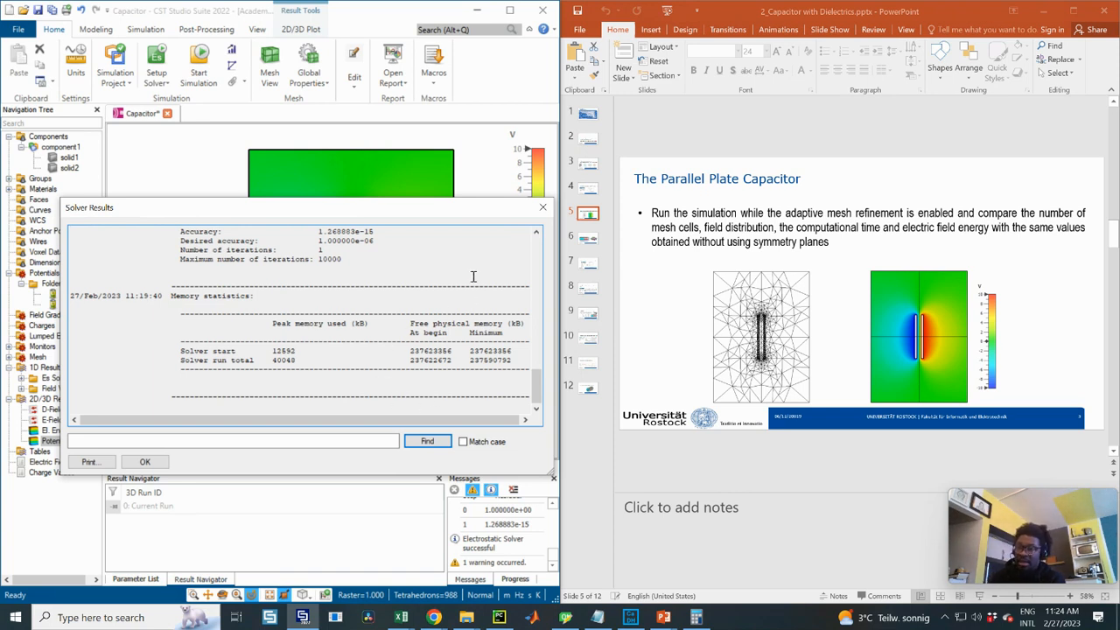
{"action": "left_click", "coordinate": [543, 208]}
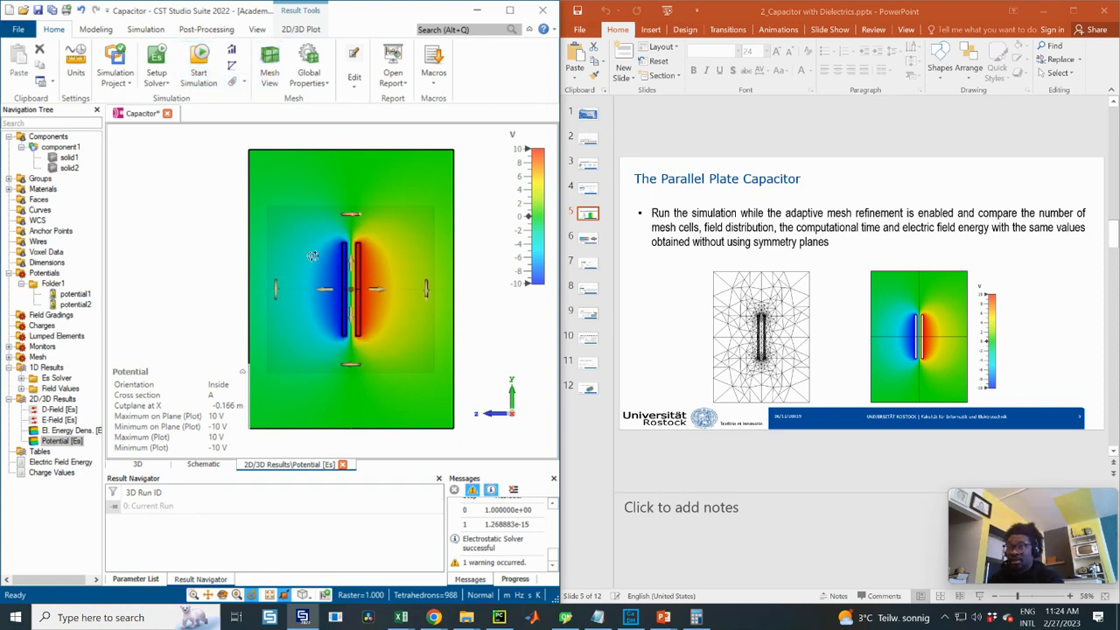
- Reopen the solver logfile, compare the reached accuracy with the desired accuracy, check the number of iterations, and close it
{"action": "left_click", "coordinate": [231, 83]}
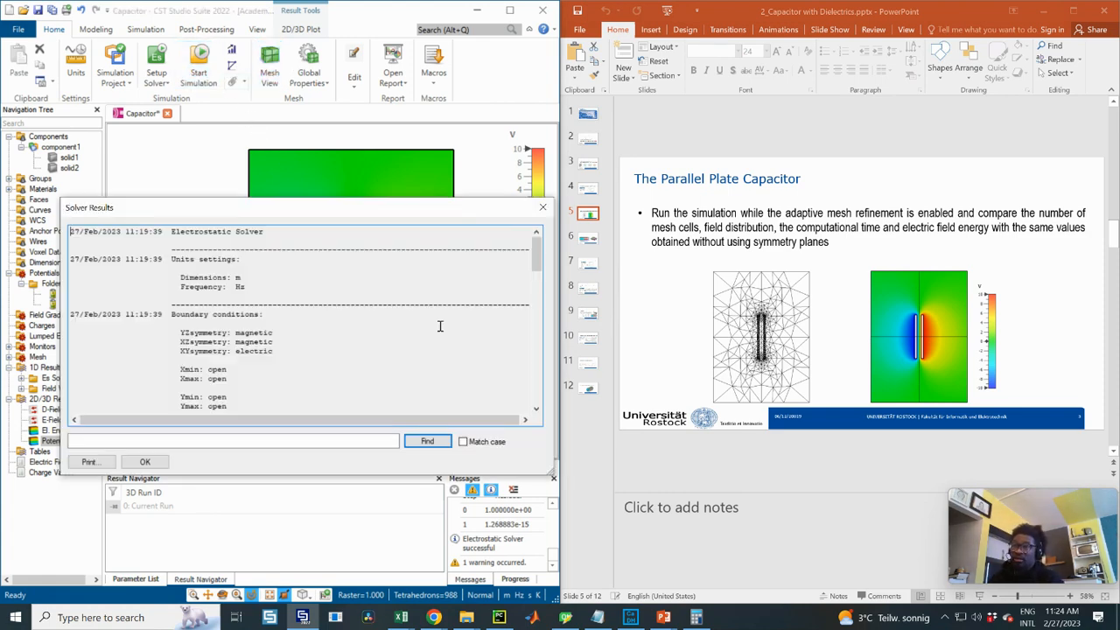
{"action": "scroll", "coordinate": [413, 299], "scroll_direction": "down", "scroll_amount": 10}
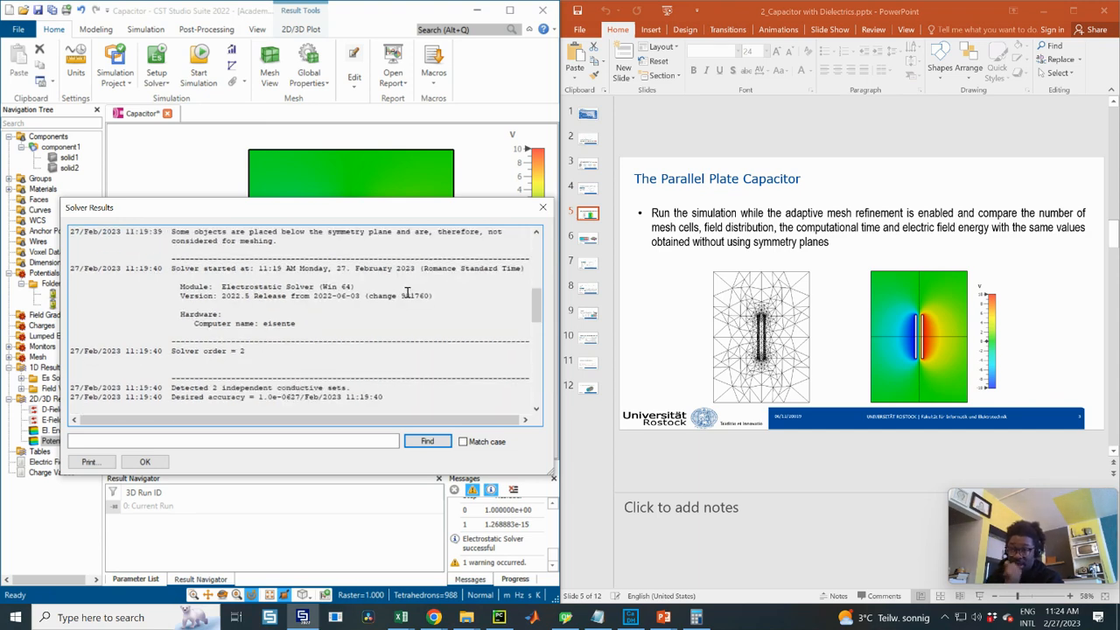
{"action": "scroll", "coordinate": [407, 293], "scroll_direction": "down", "scroll_amount": 10}
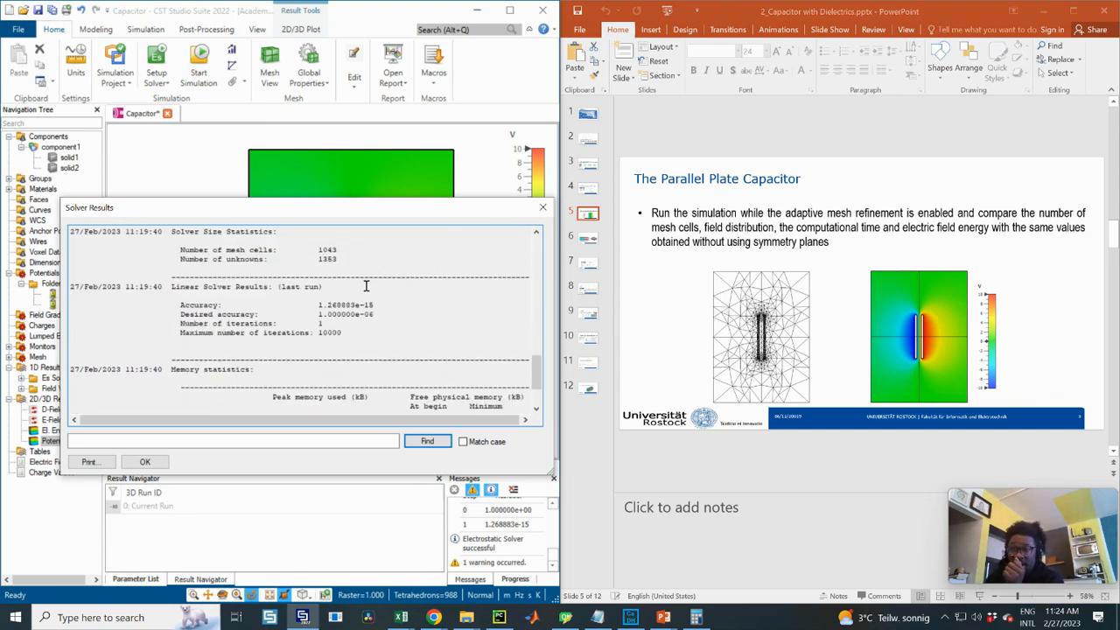
{"action": "left_click_drag", "start_coordinate": [377, 314], "coordinate": [322, 305]}
{"action": "left_click", "coordinate": [399, 306]}
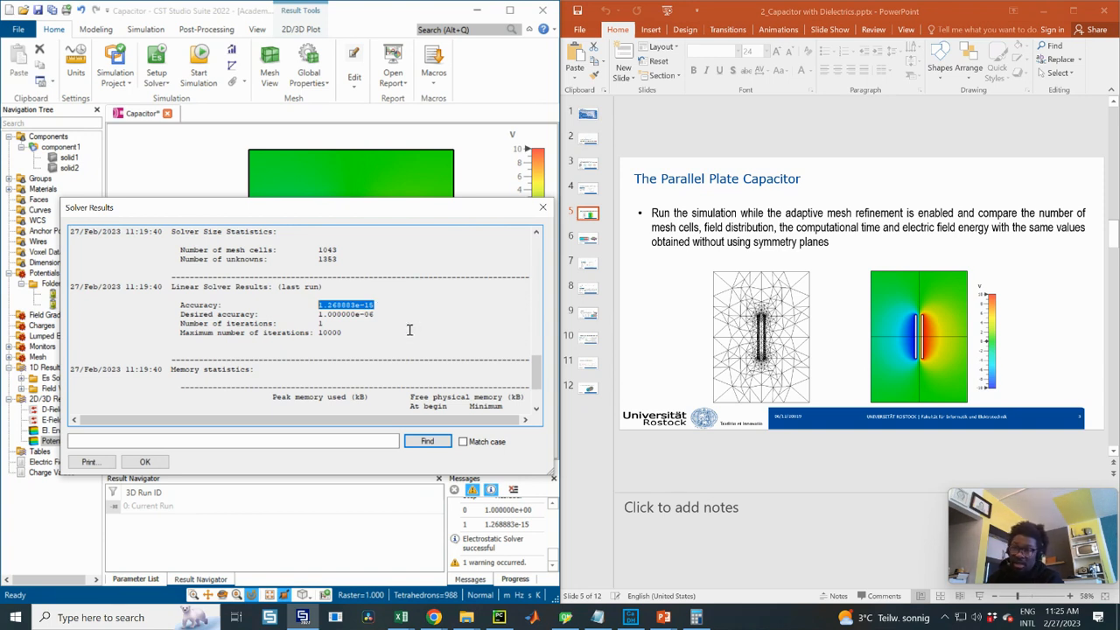
{"action": "left_click_drag", "start_coordinate": [377, 315], "coordinate": [307, 320]}
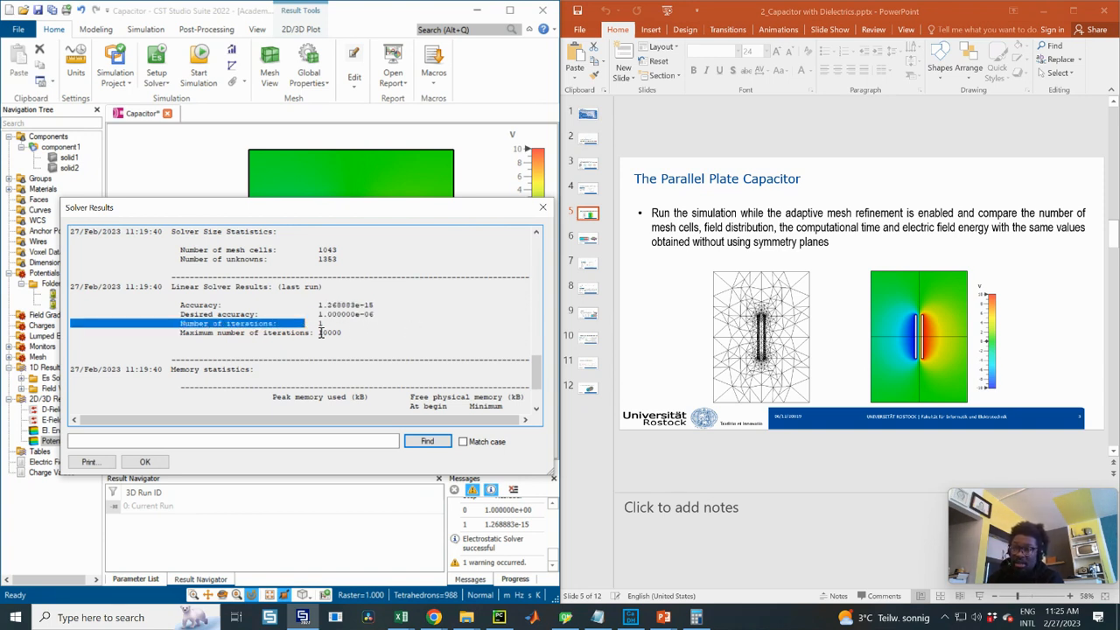
{"action": "left_click", "coordinate": [542, 207]}
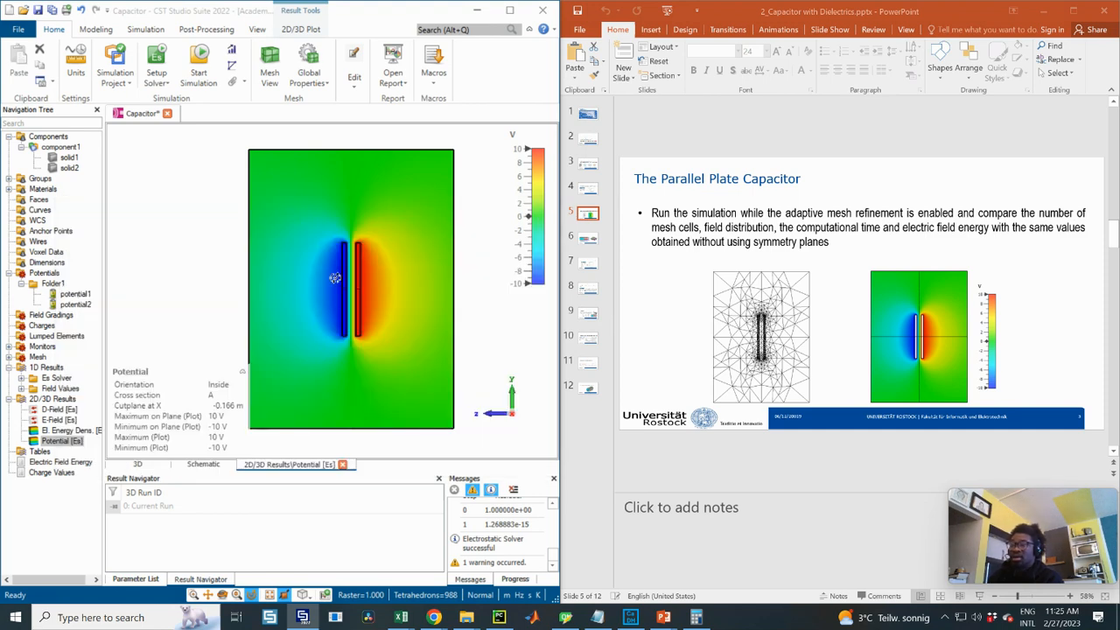
- Switch to the PowerPoint presentation and read the Parallel Plate Capacitor with Multiple Dielectrics instructions on slides 6 to 8
{"action": "left_click", "coordinate": [594, 242]}
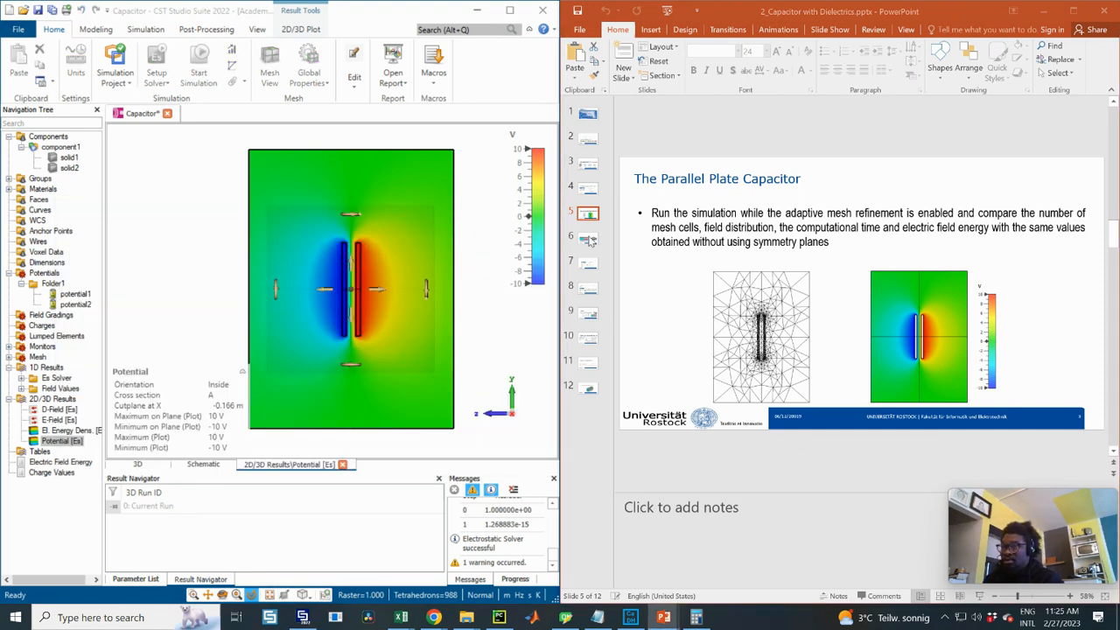
{"action": "left_click", "coordinate": [592, 242]}
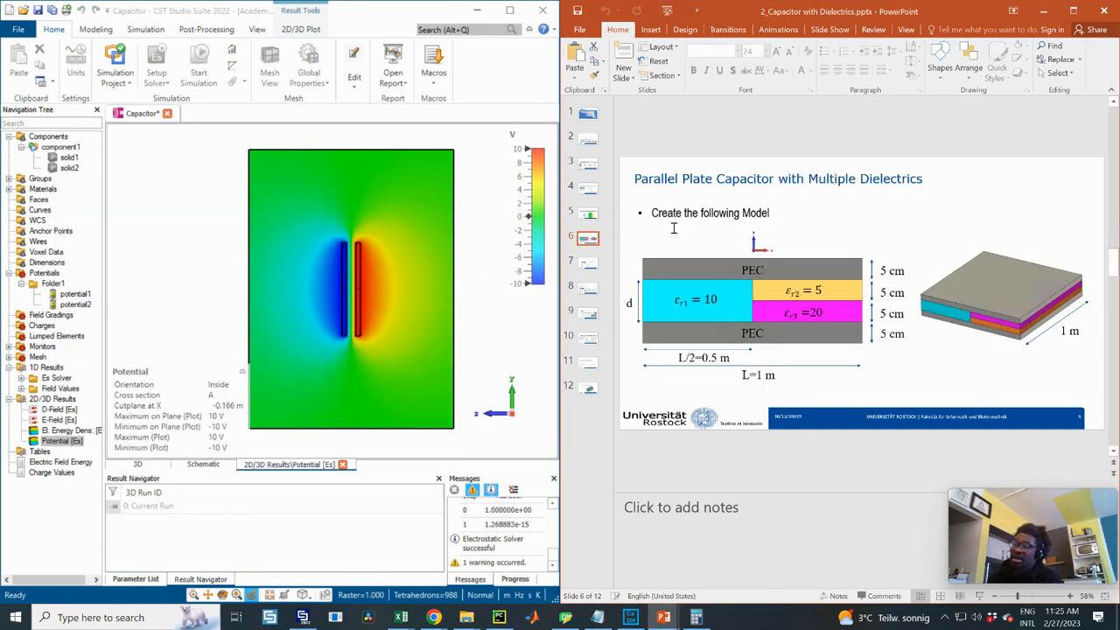
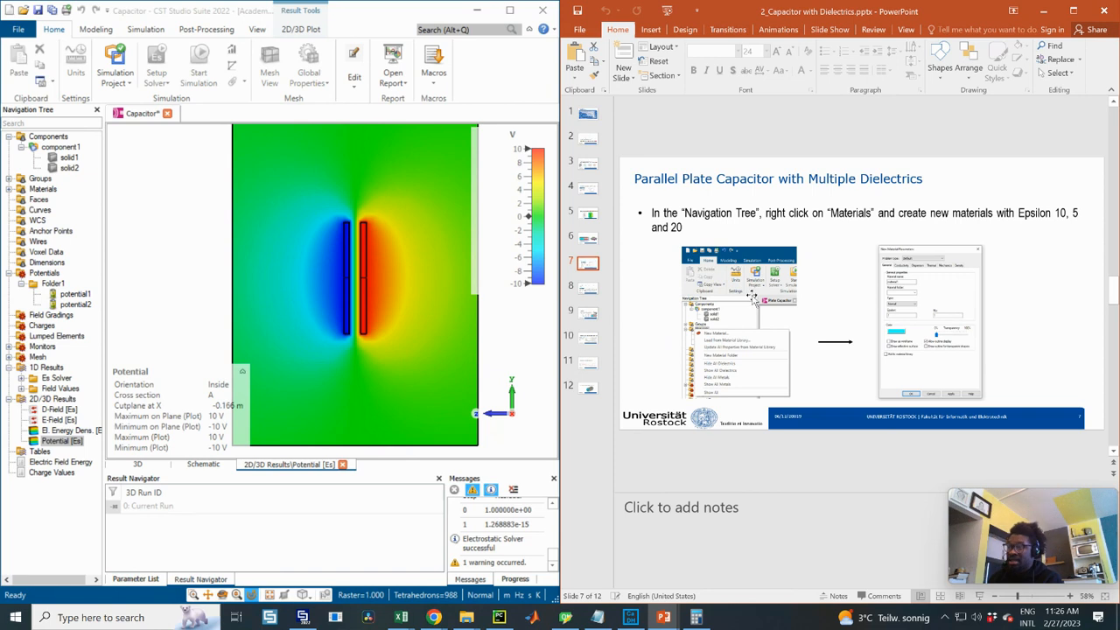
{"action": "left_click", "coordinate": [589, 289]}
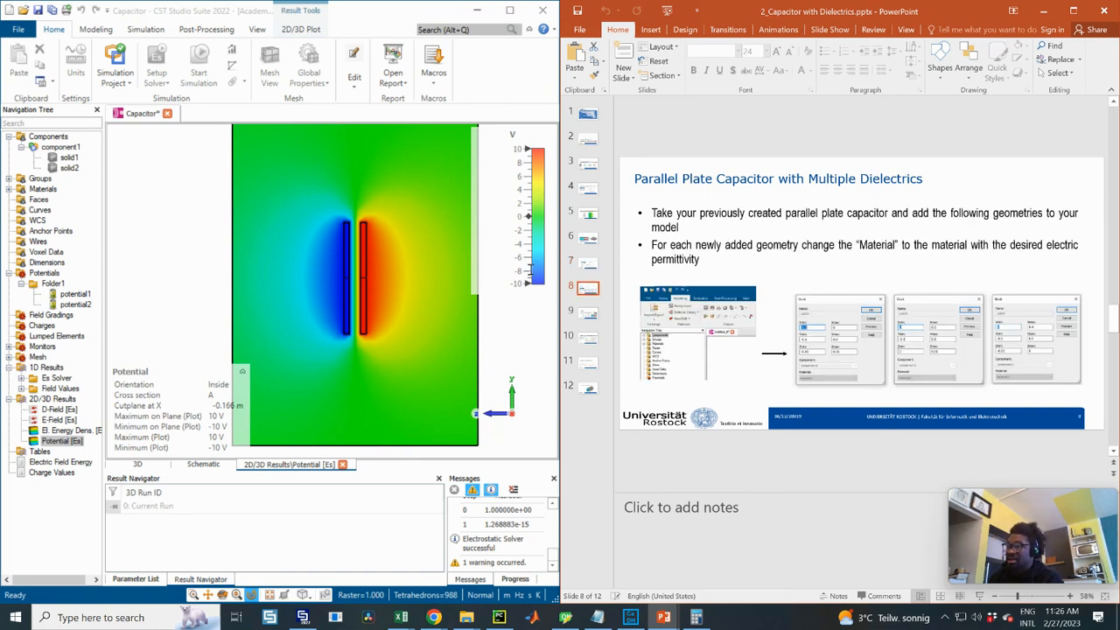
- Review the multiple-dielectrics model's dimensions and permittivities on slide 6 and the instructions for creating materials on slide 7
{"action": "left_click", "coordinate": [588, 263]}
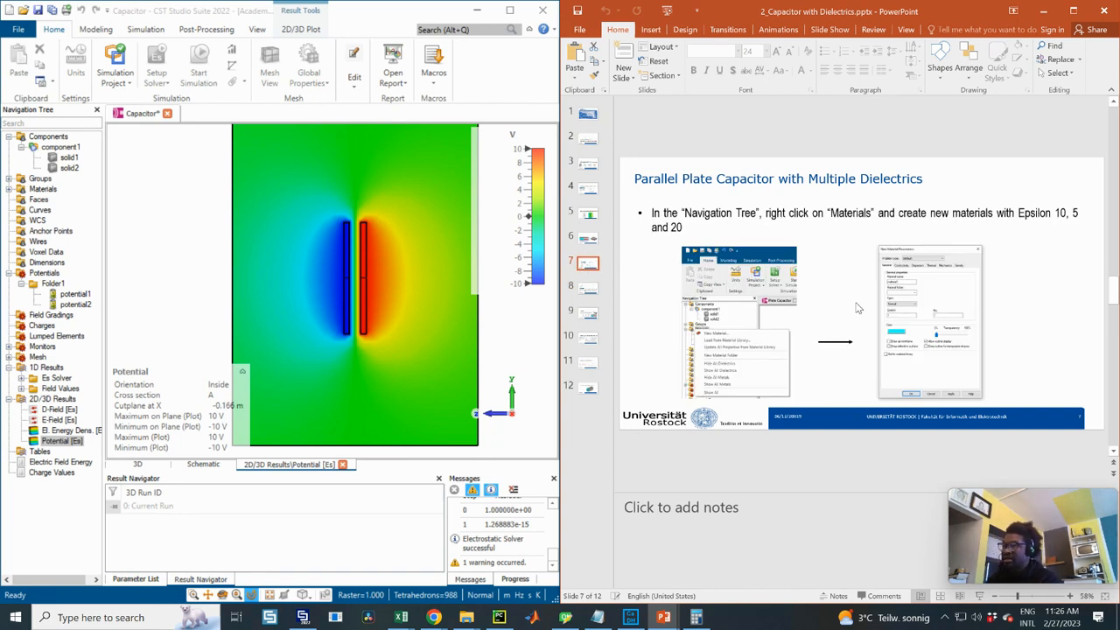
{"action": "left_click", "coordinate": [586, 240]}
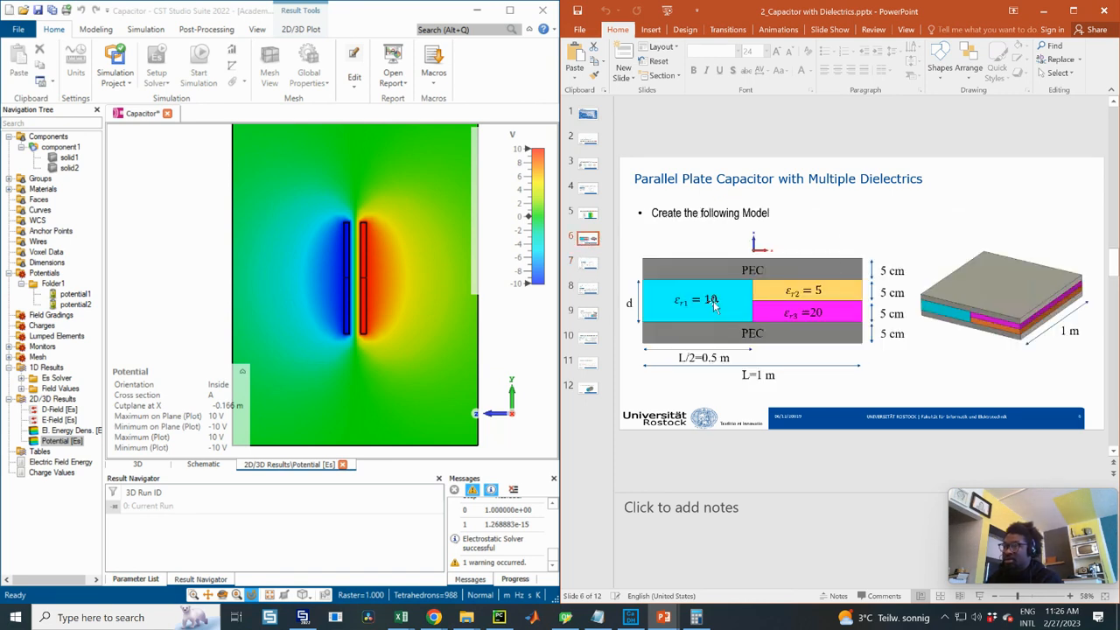
{"action": "left_click", "coordinate": [589, 263]}
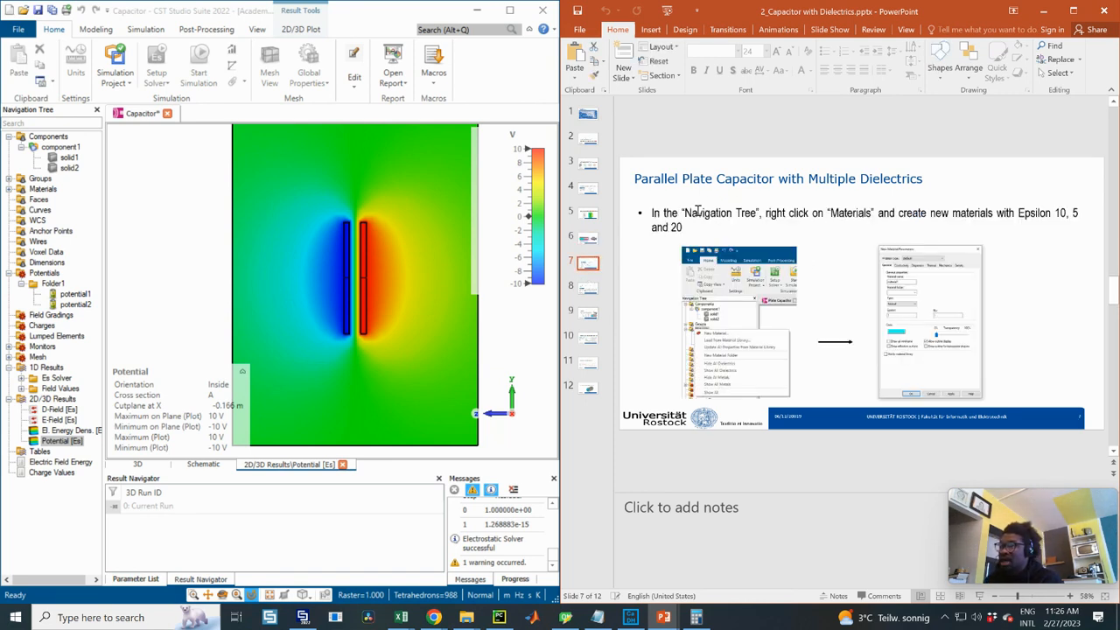
- Switch to CST Studio Suite, view the Capacitor project's existing materials, and open the definition of a new material
{"action": "left_click", "coordinate": [9, 189]}
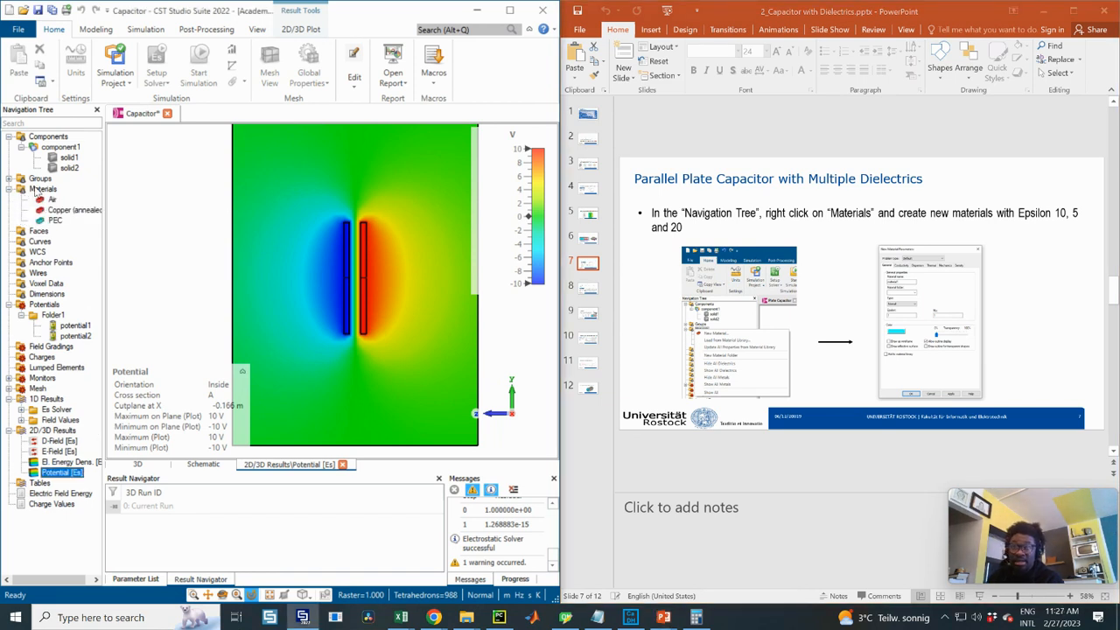
{"action": "left_click", "coordinate": [9, 189]}
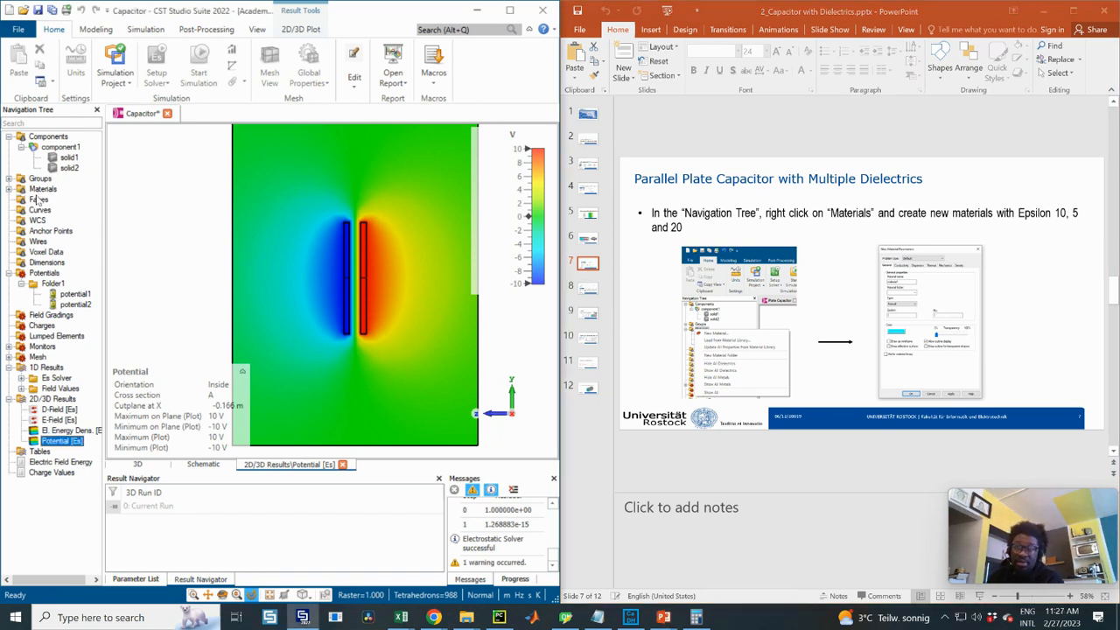
{"action": "left_click", "coordinate": [9, 189]}
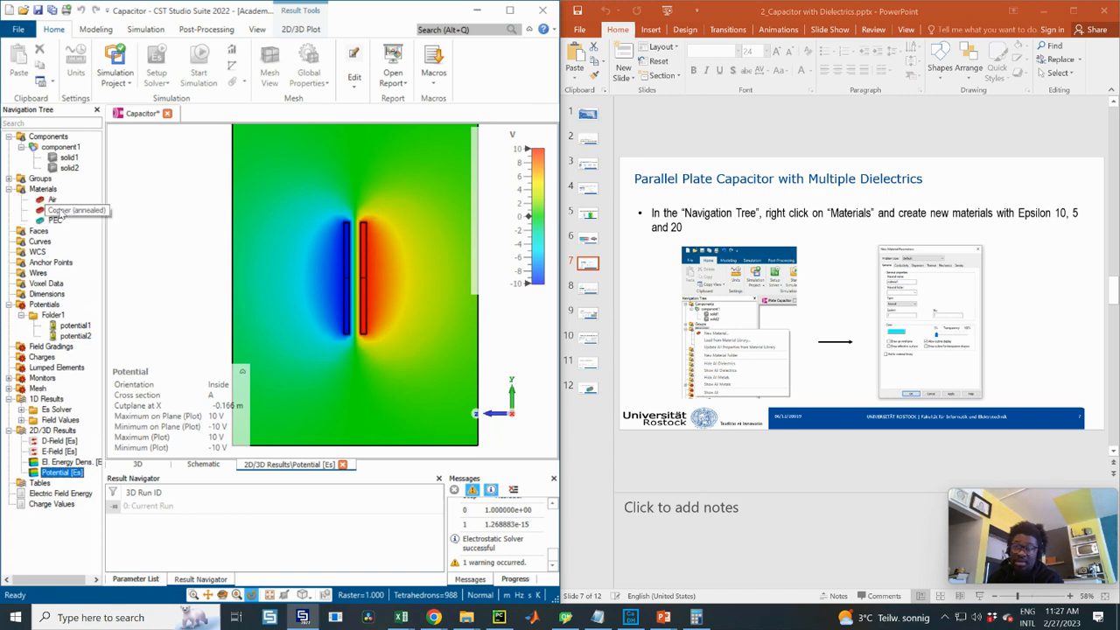
{"action": "right_click", "coordinate": [42, 190]}
{"action": "left_click", "coordinate": [28, 191]}
{"action": "right_click", "coordinate": [40, 193]}
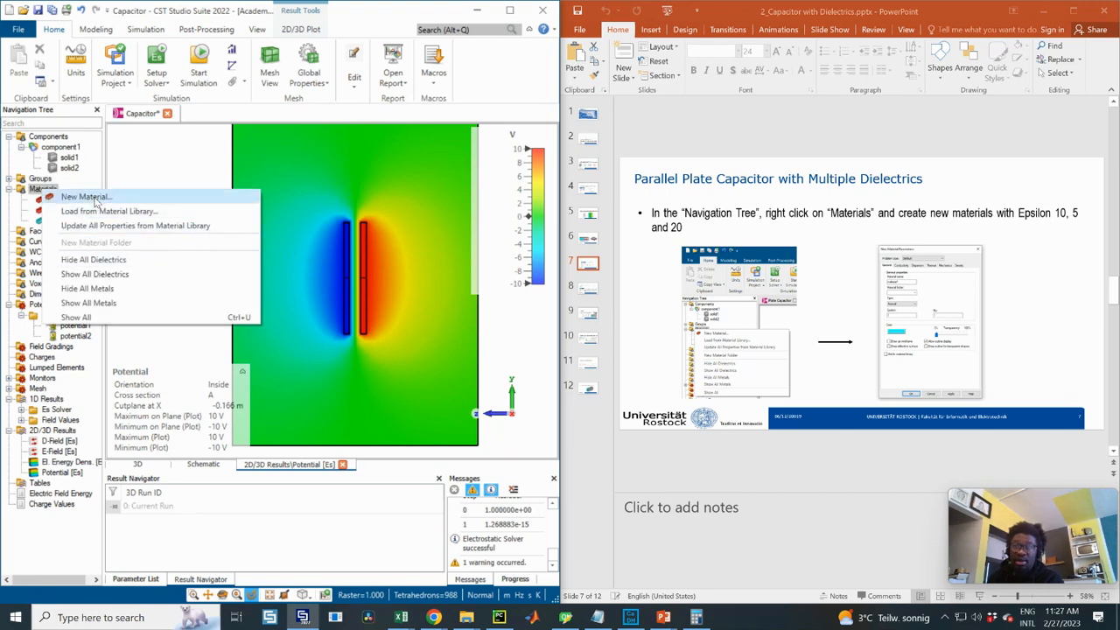
{"action": "left_click", "coordinate": [94, 197]}
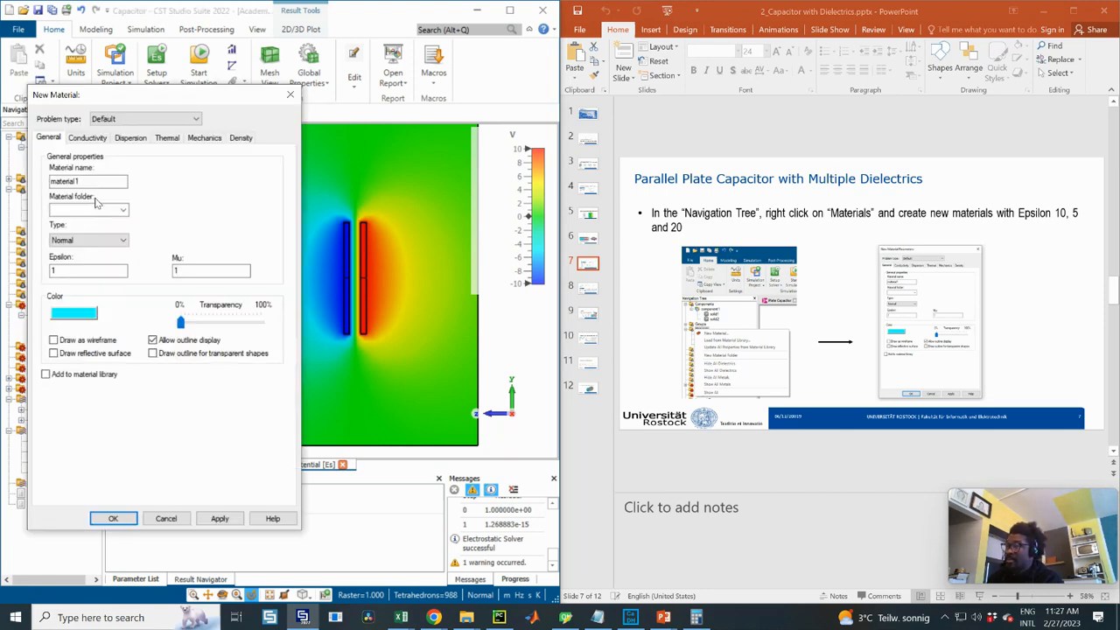
- Choose Normal as the type of material1 and move its definition dialog clear of the capacitor model
{"action": "left_click_drag", "start_coordinate": [112, 92], "coordinate": [274, 110]}
{"action": "left_click", "coordinate": [246, 190]}
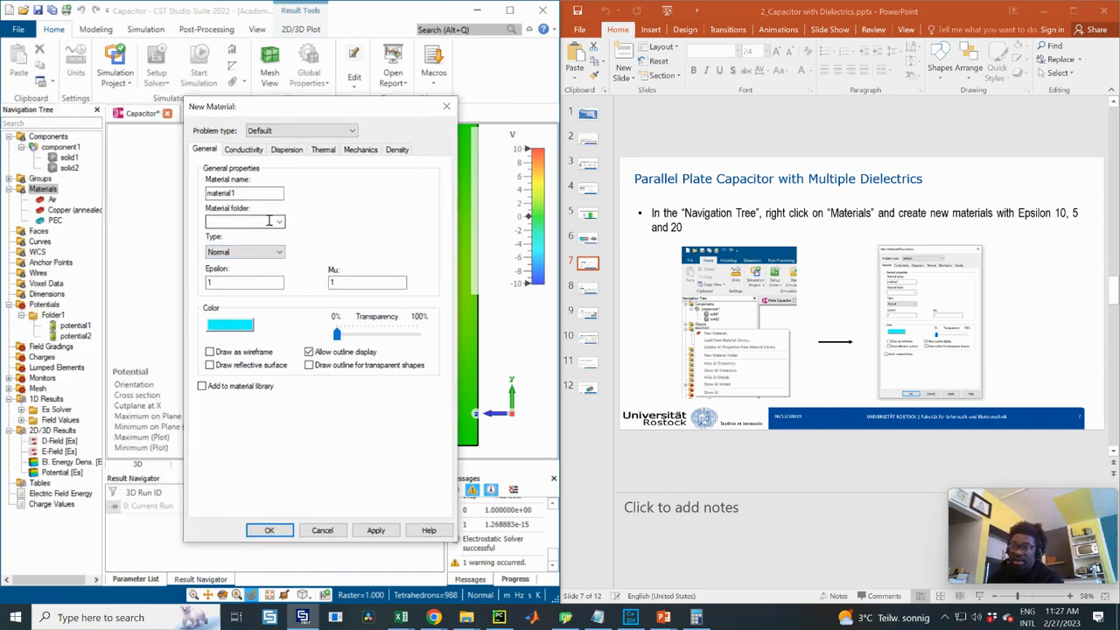
{"action": "left_click", "coordinate": [252, 254]}
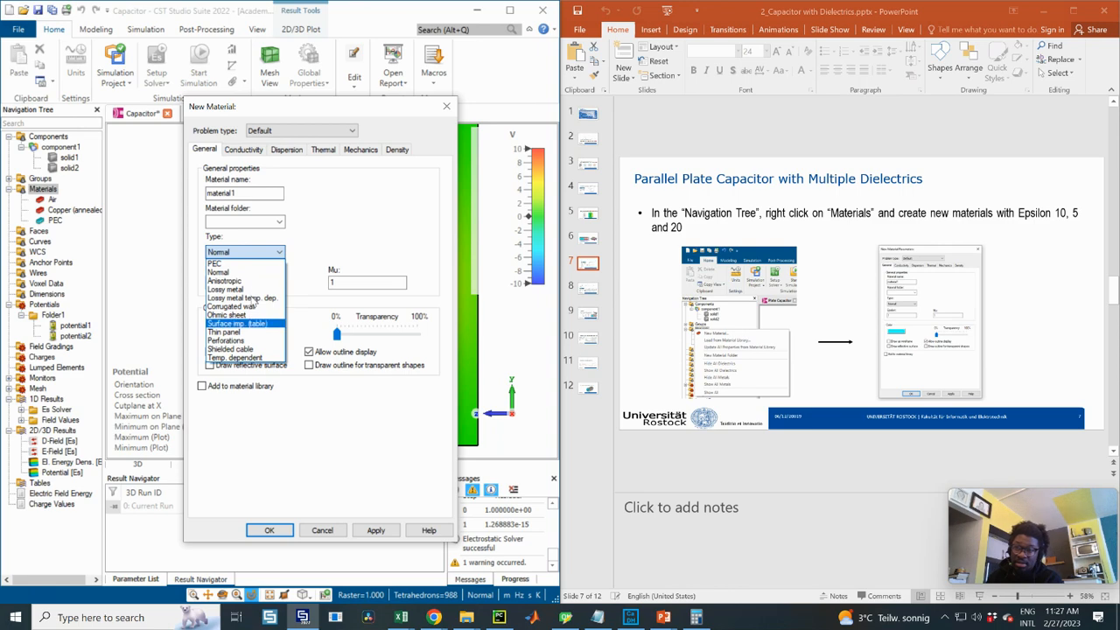
{"action": "left_click", "coordinate": [221, 272]}
{"action": "left_click", "coordinate": [250, 282]}
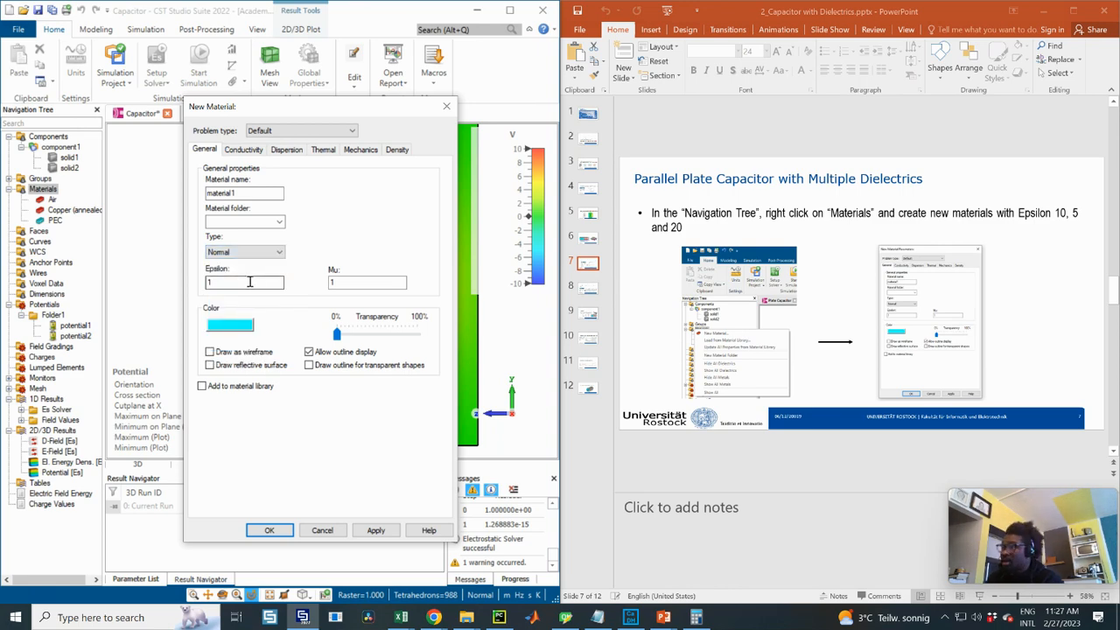
{"action": "left_click_drag", "start_coordinate": [259, 112], "coordinate": [663, 109]}
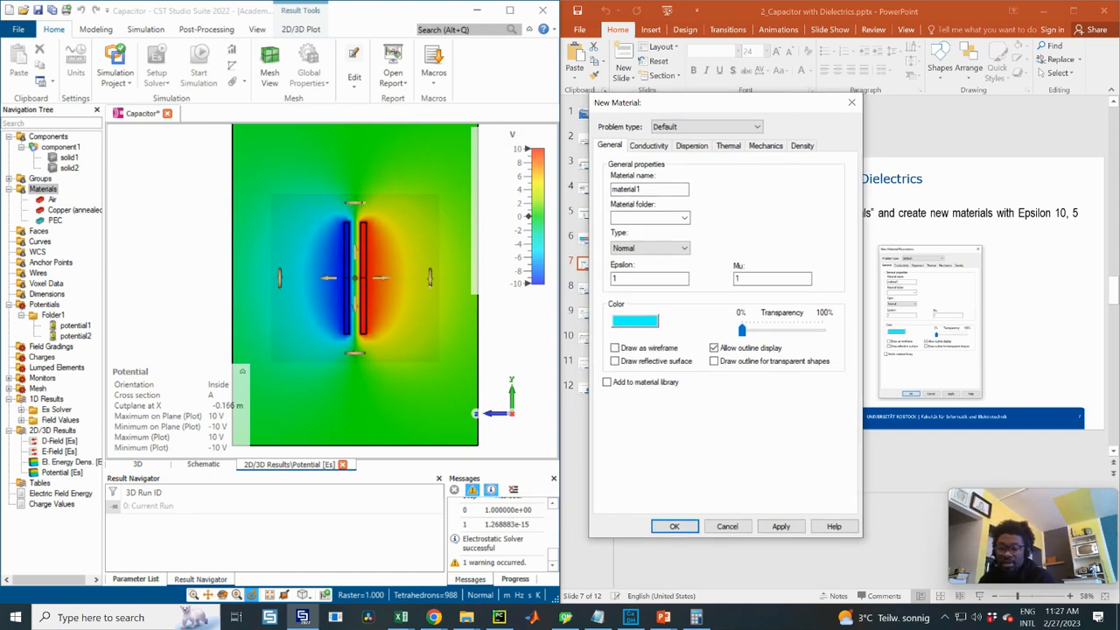
- Create a new material named material1 and consult the multi-dielectric model and materials slides
{"action": "left_click", "coordinate": [618, 278]}
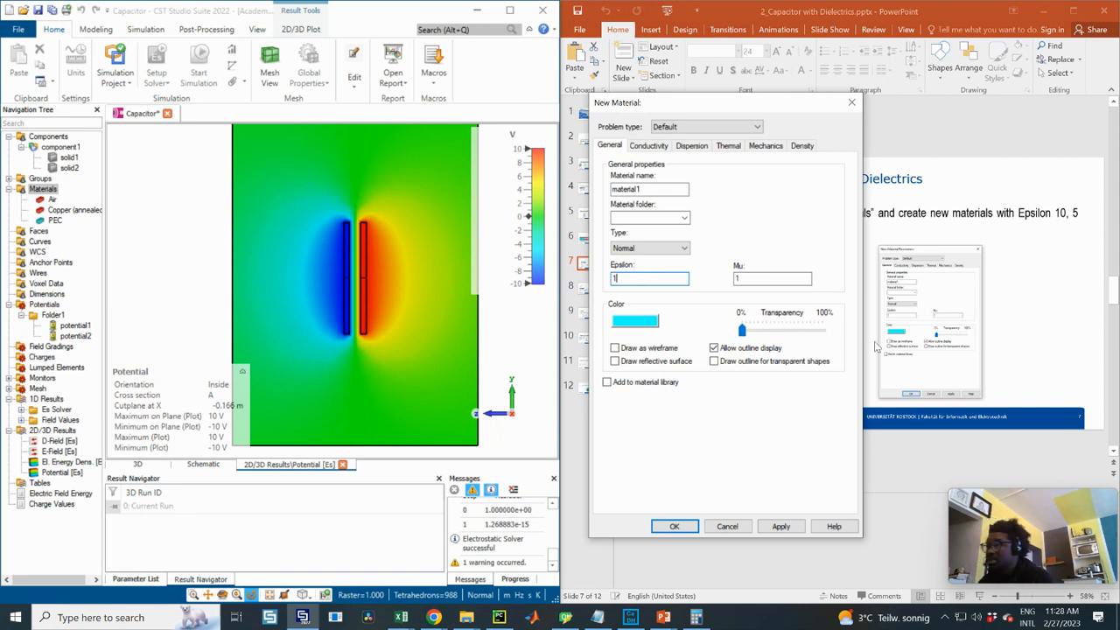
{"action": "left_click", "coordinate": [674, 527]}
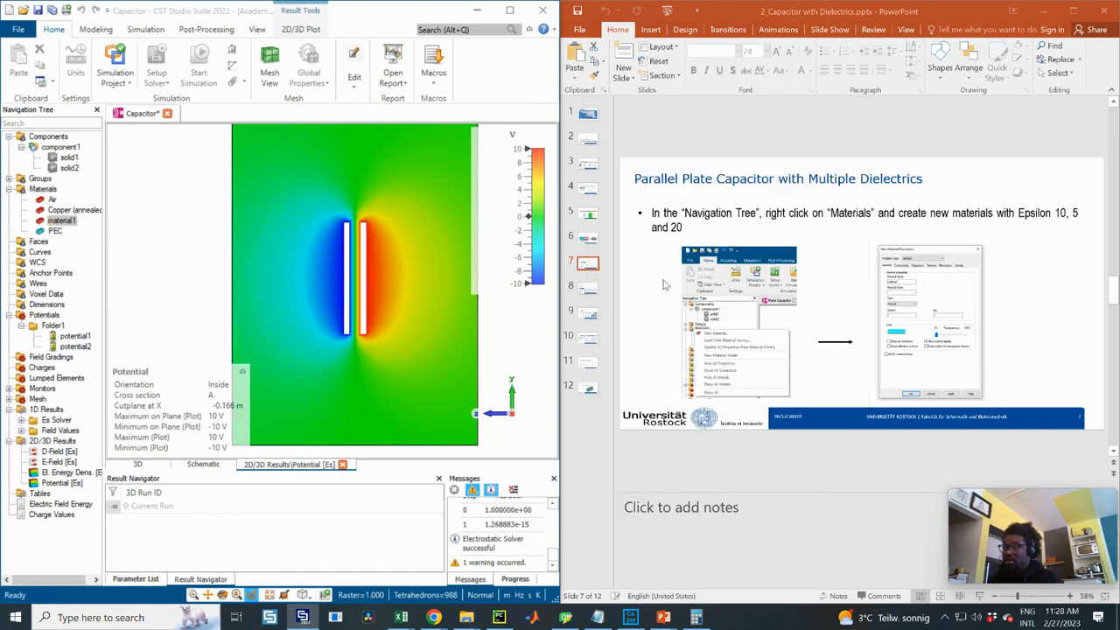
{"action": "left_click", "coordinate": [589, 238]}
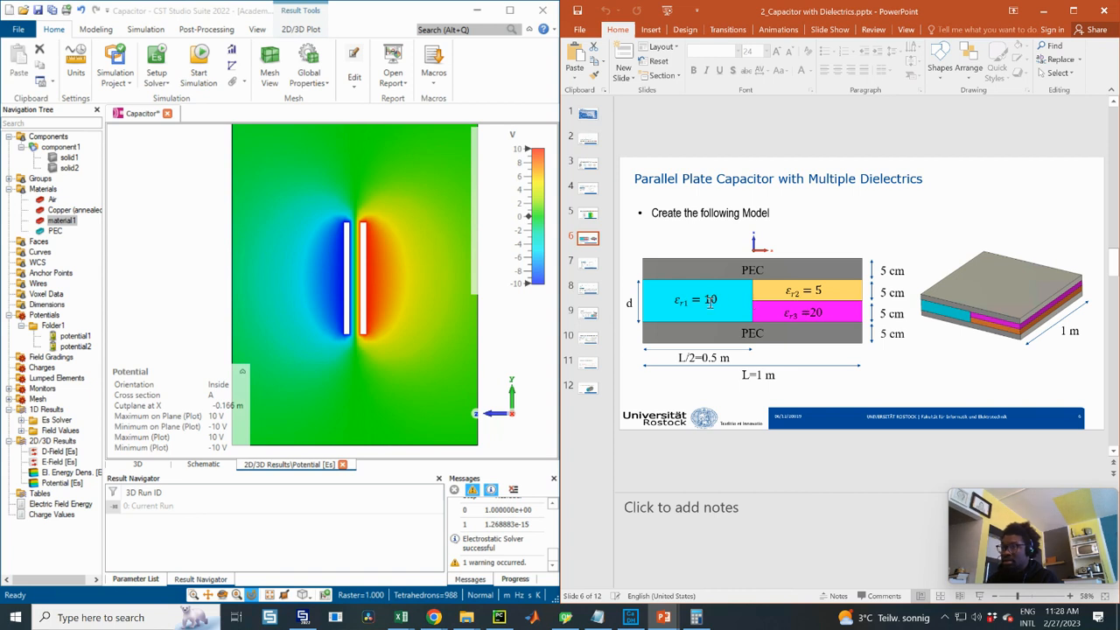
{"action": "left_click", "coordinate": [588, 262]}
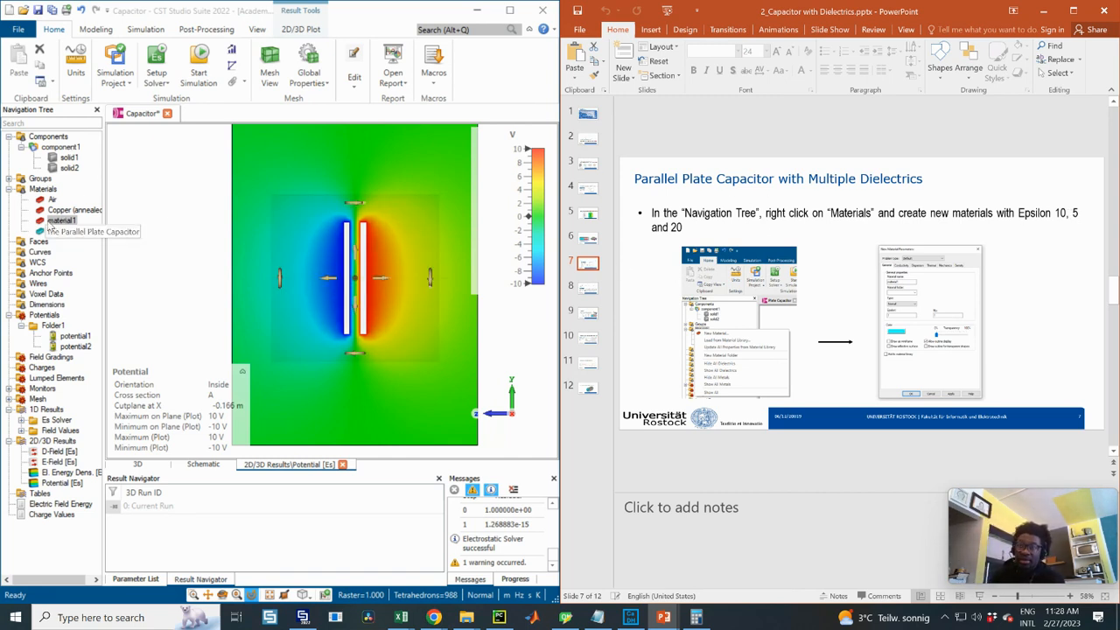
- Set the epsilon of material1 to 10, keeping its cyan color to match the model slide
{"action": "right_click", "coordinate": [57, 222]}
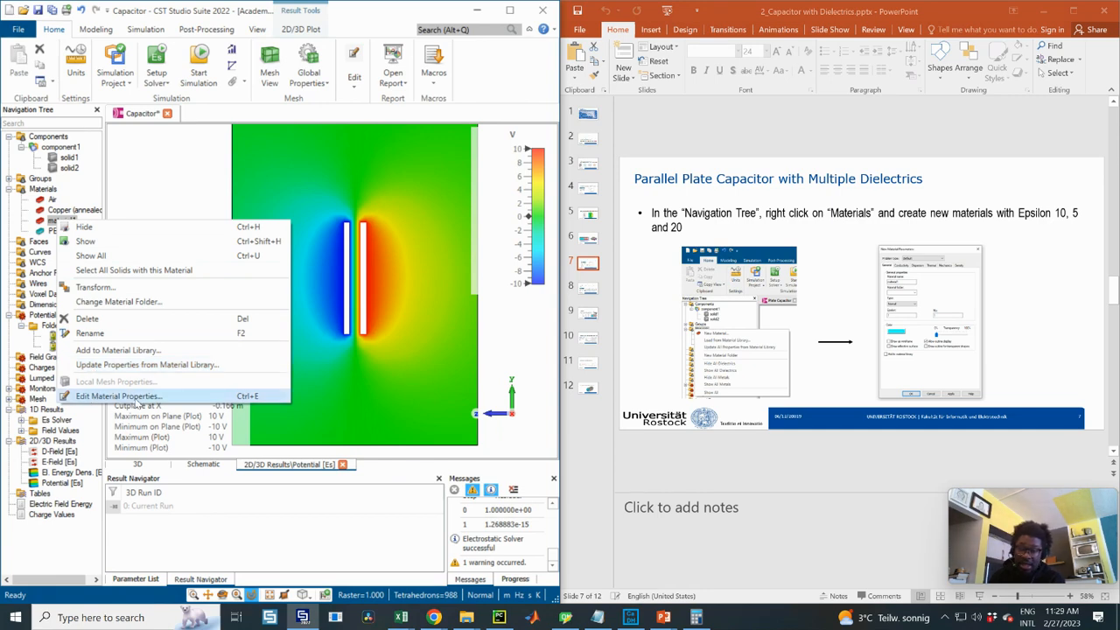
{"action": "left_click", "coordinate": [89, 398]}
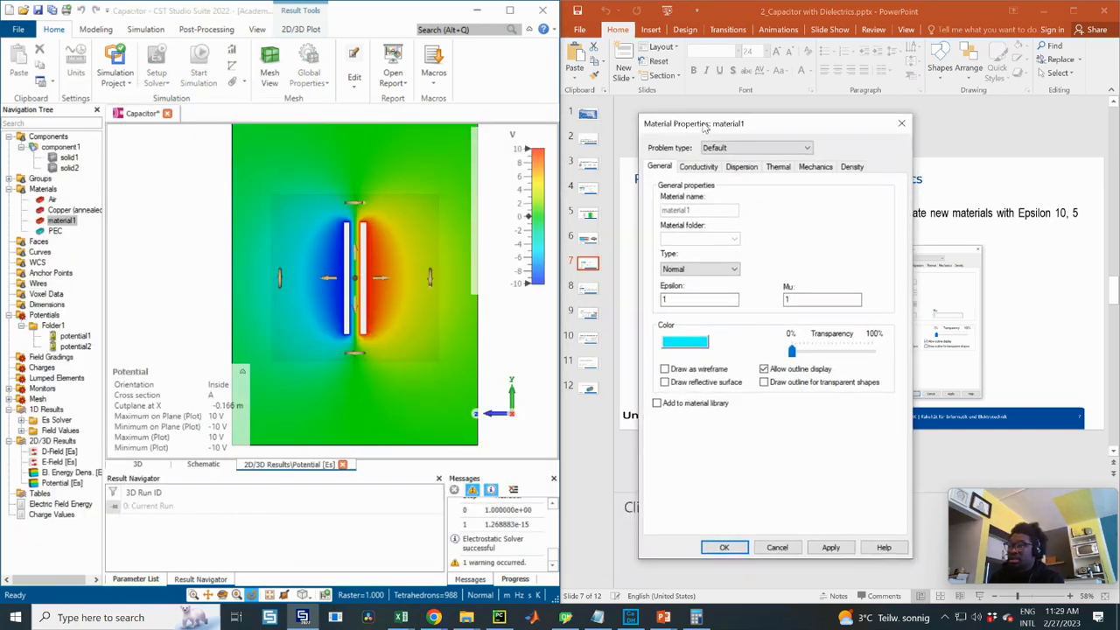
{"action": "double_click", "coordinate": [533, 304]}
{"action": "left_click_drag", "start_coordinate": [554, 133], "coordinate": [279, 131]}
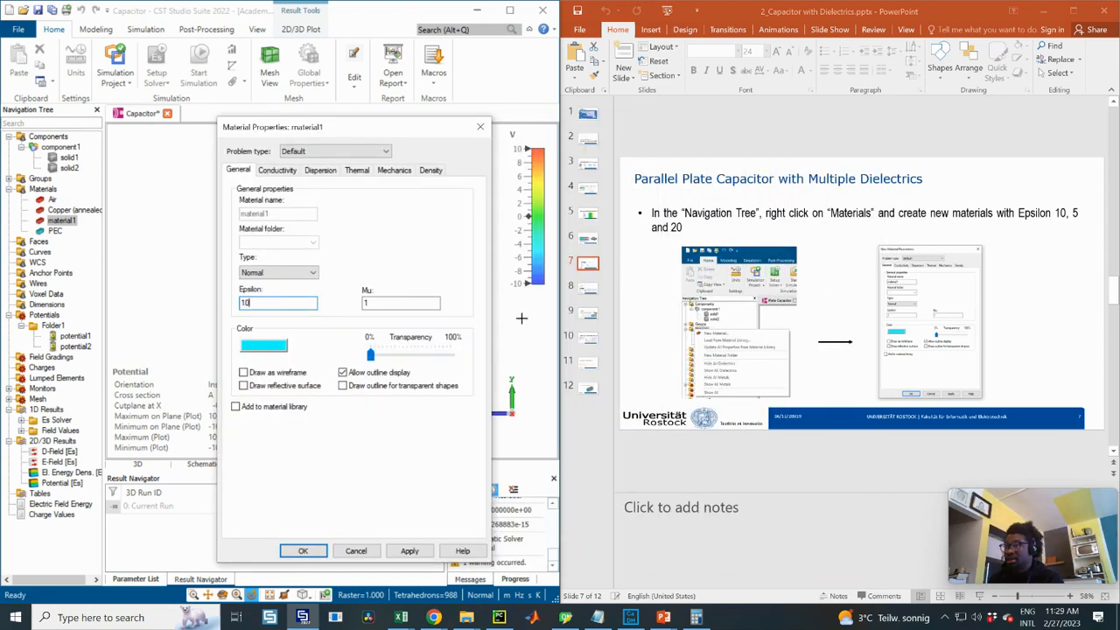
{"action": "left_click", "coordinate": [588, 239]}
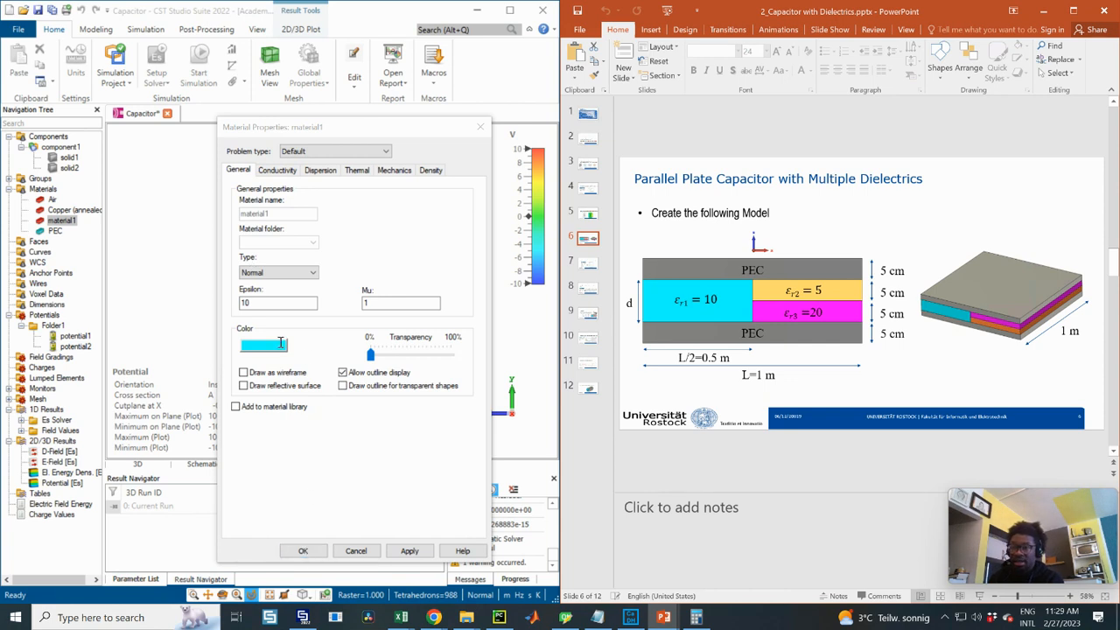
{"action": "left_click", "coordinate": [410, 551]}
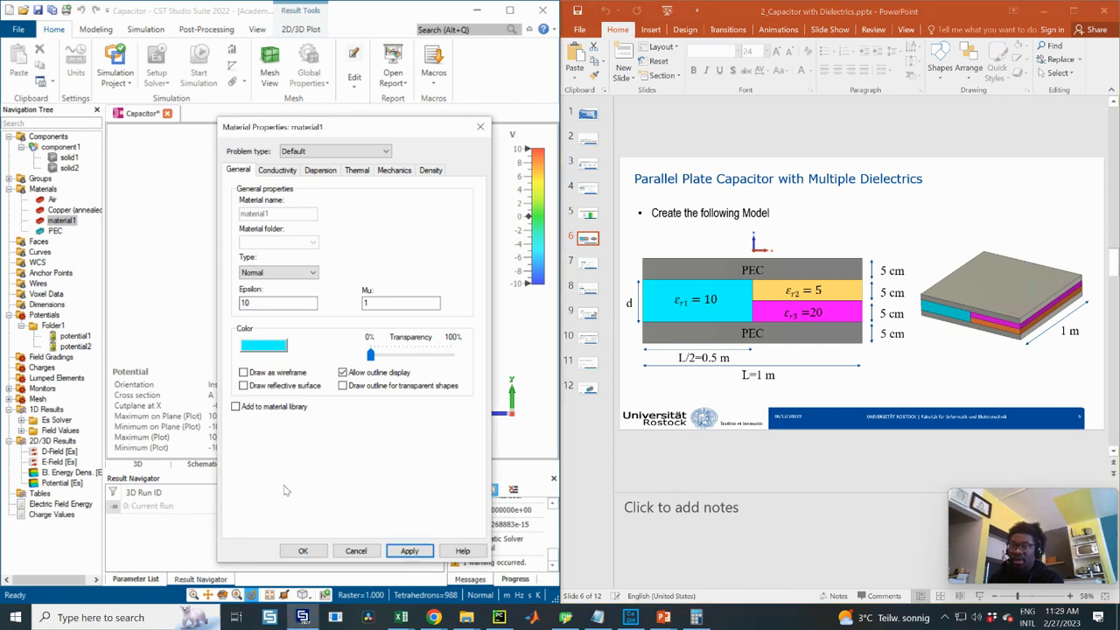
{"action": "left_click", "coordinate": [302, 551]}
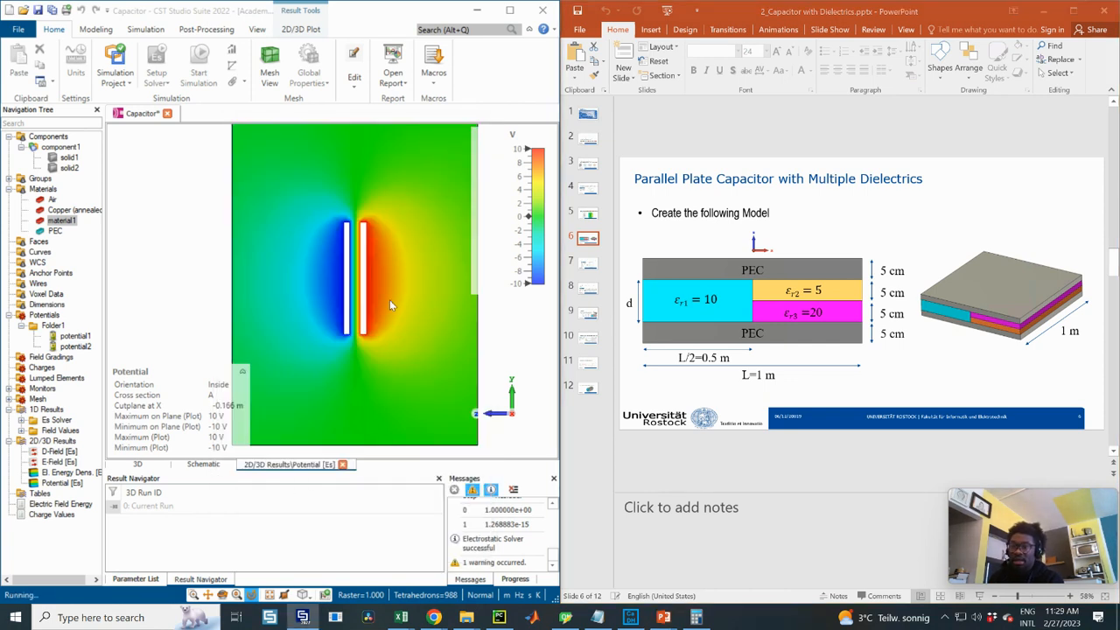
- Start a new material named material2 and set its epsilon to 5
{"action": "right_click", "coordinate": [40, 192]}
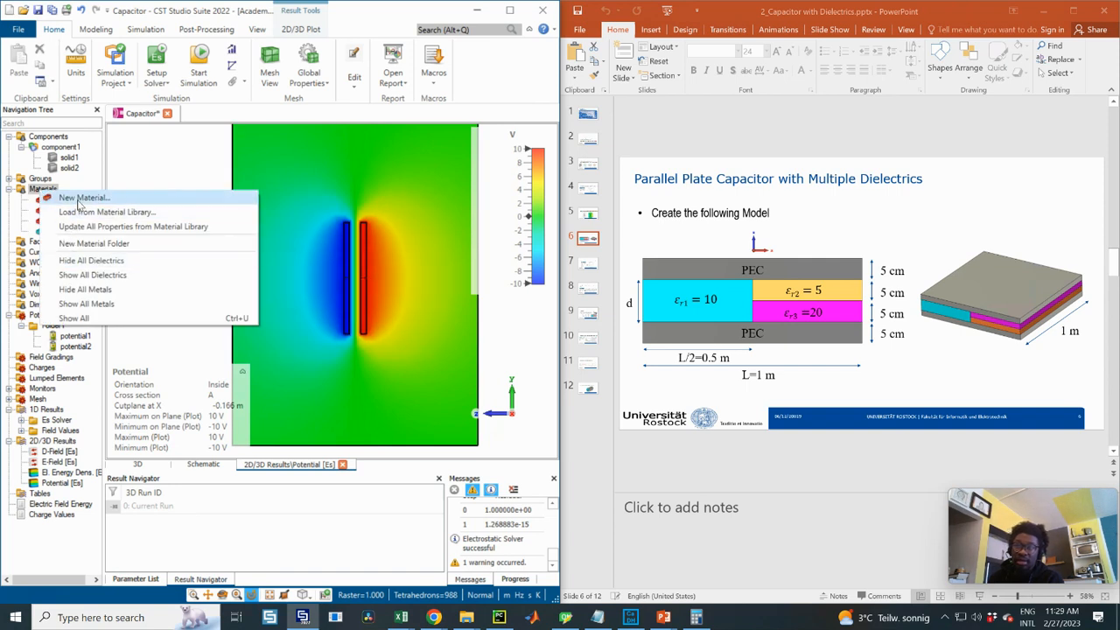
{"action": "left_click", "coordinate": [81, 199]}
{"action": "double_click", "coordinate": [64, 272]}
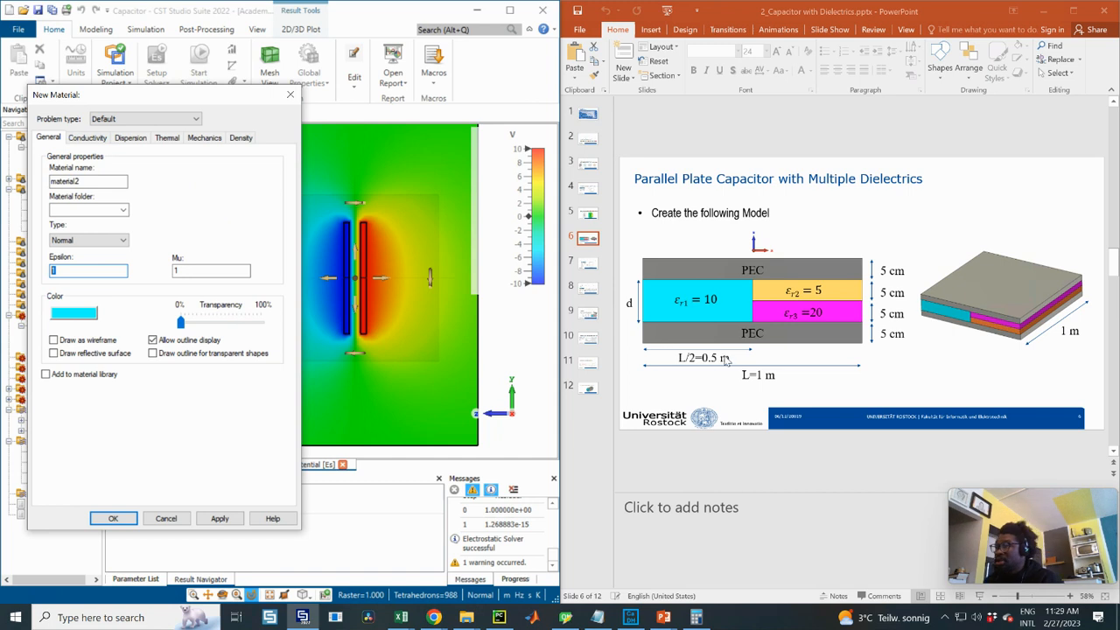
{"action": "left_click", "coordinate": [586, 268]}
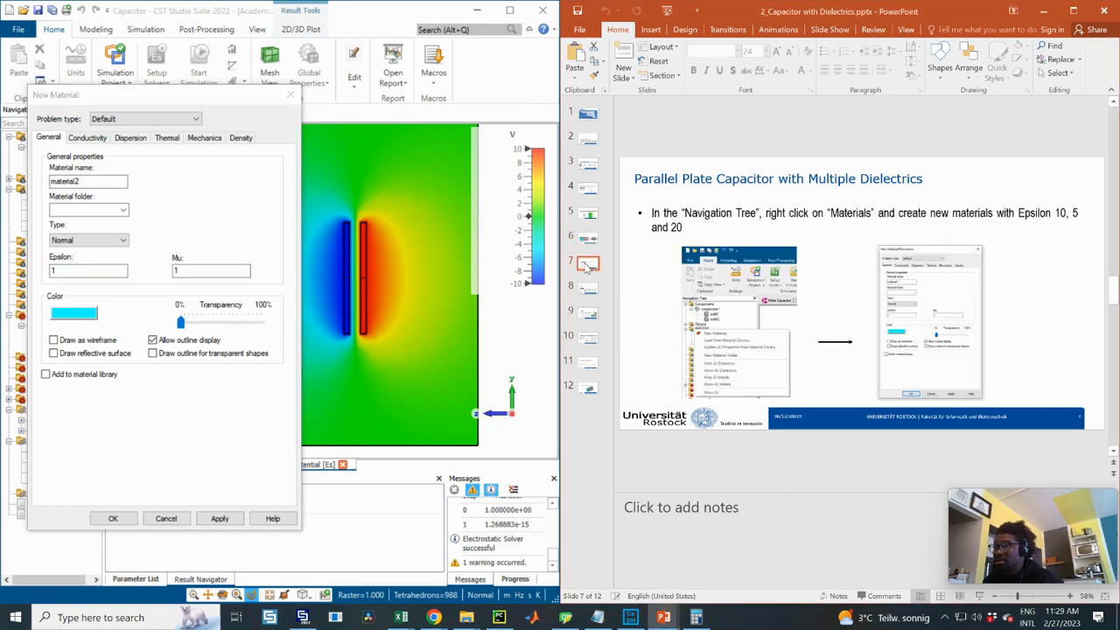
{"action": "double_click", "coordinate": [63, 271]}
{"action": "type", "text": "5"}
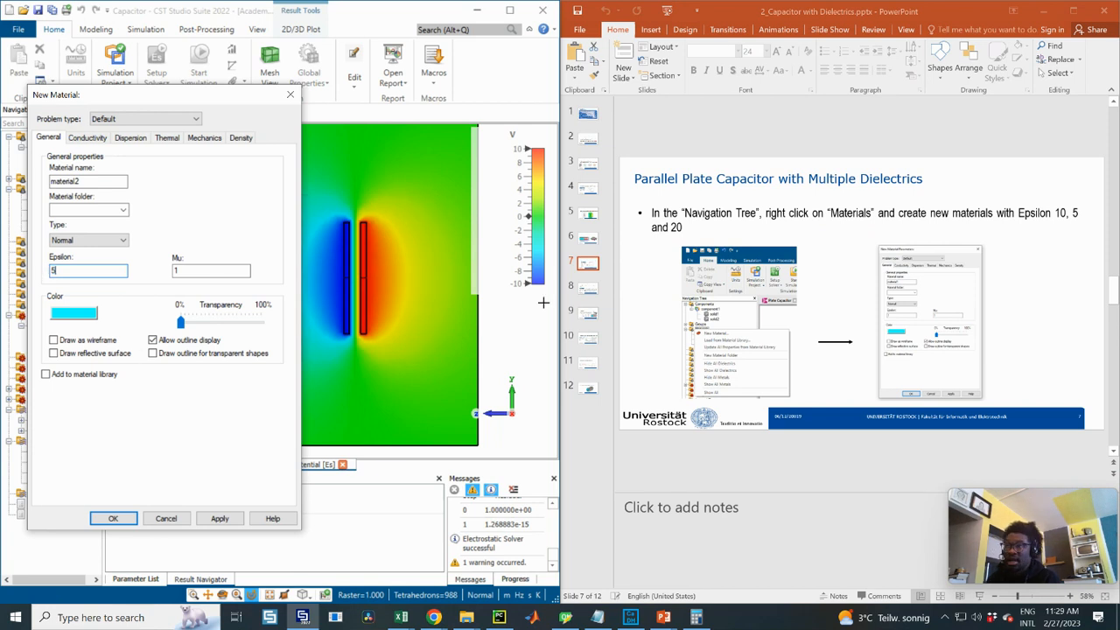
- Check the model slide's colors, give material2 a yellow color, and create the material
{"action": "left_click", "coordinate": [588, 239]}
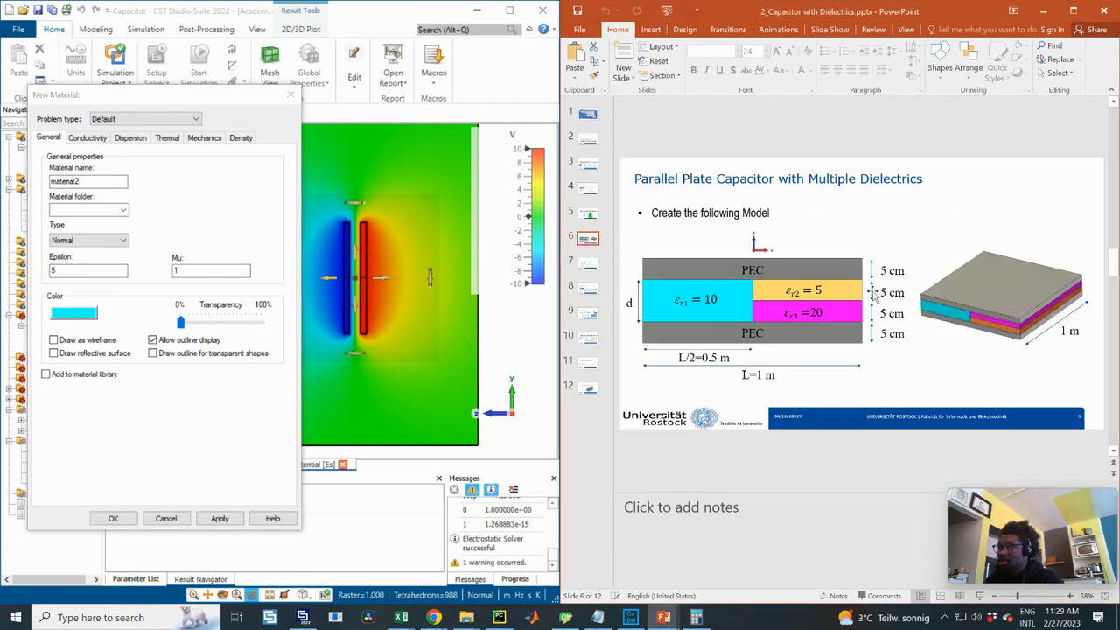
{"action": "left_click", "coordinate": [72, 309]}
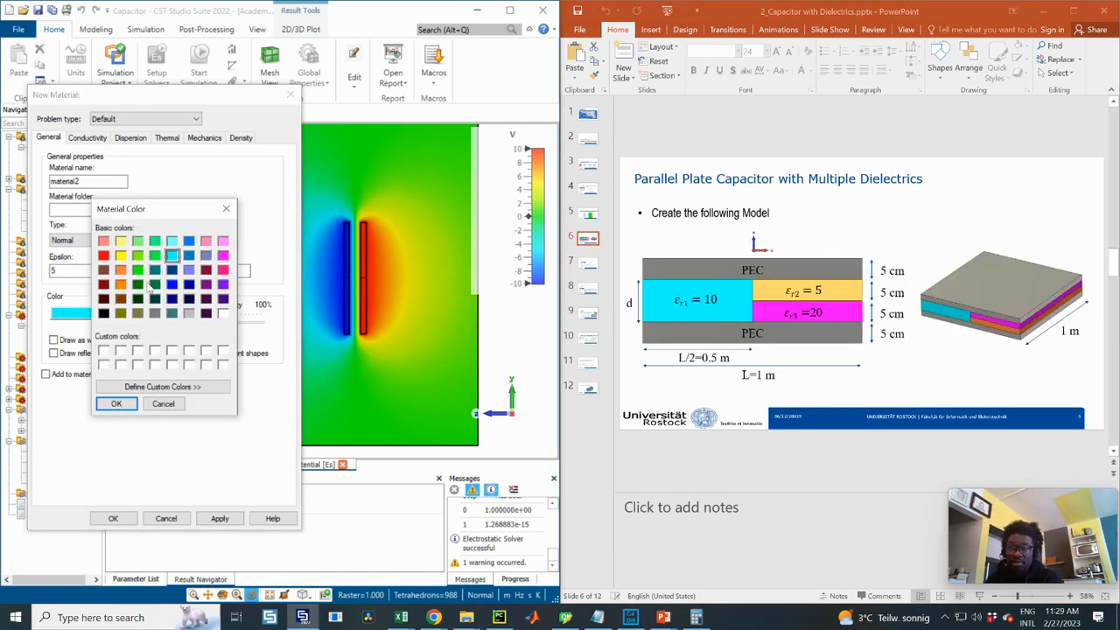
{"action": "left_click", "coordinate": [122, 256]}
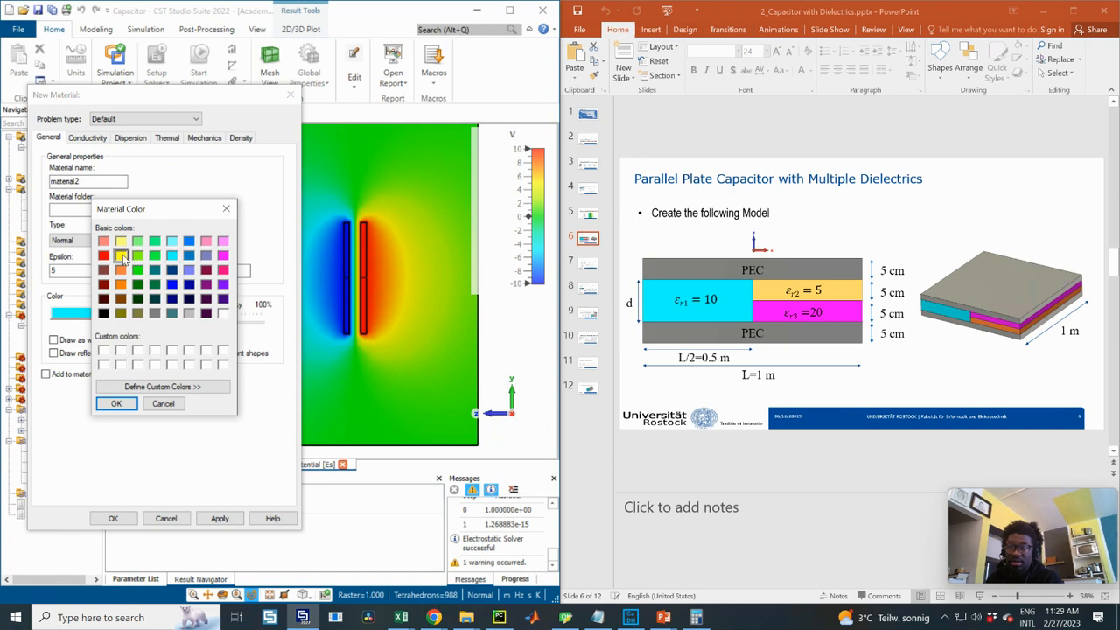
{"action": "left_click", "coordinate": [119, 404]}
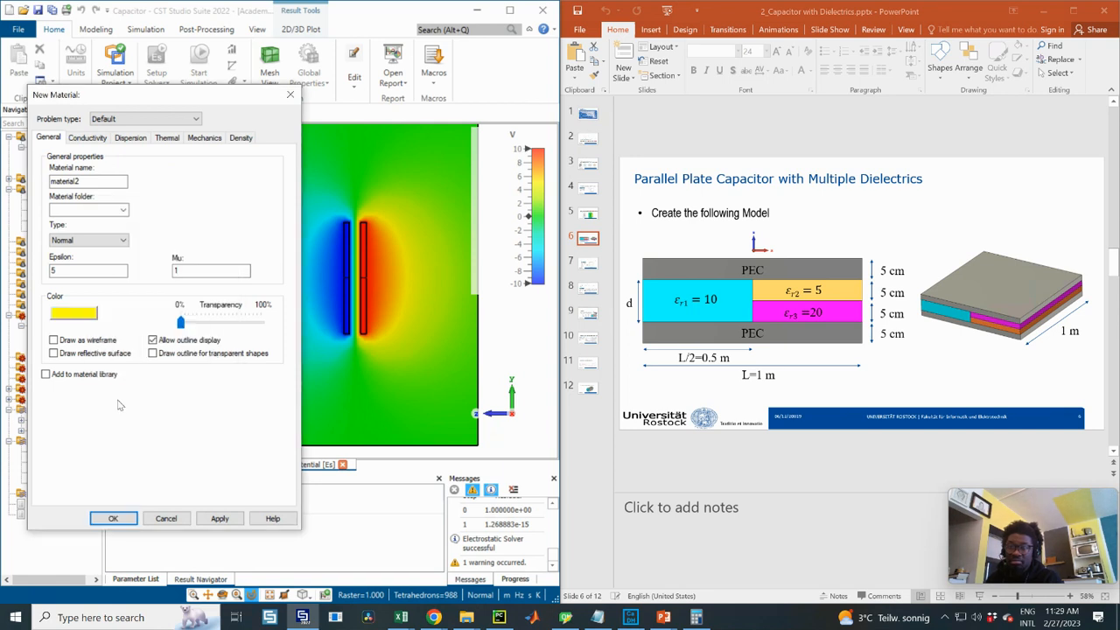
{"action": "left_click", "coordinate": [75, 313]}
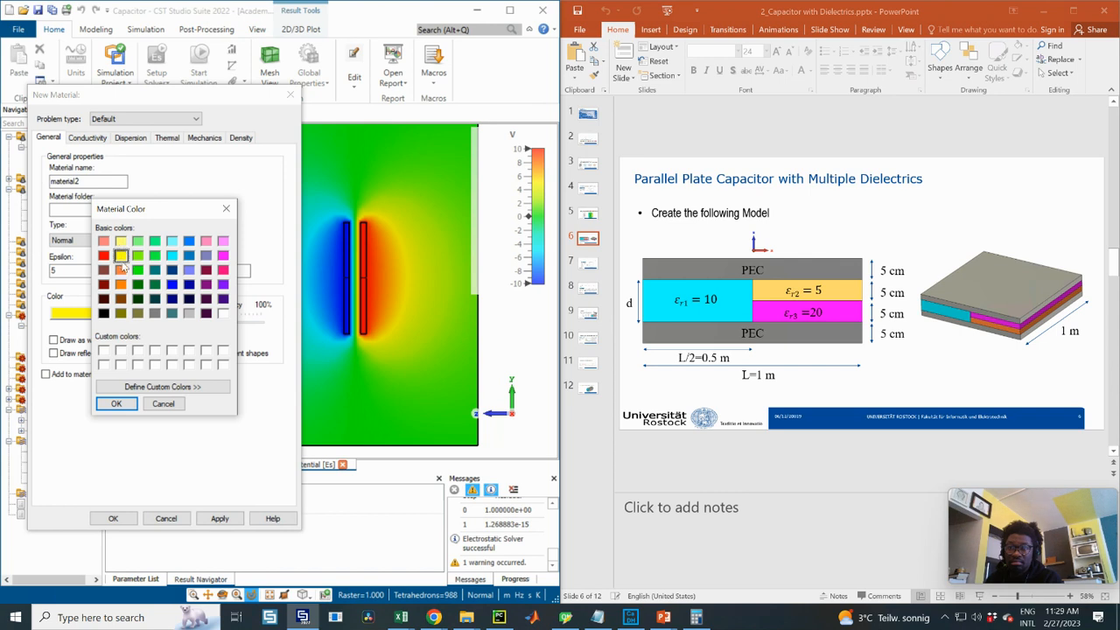
{"action": "left_click", "coordinate": [117, 404]}
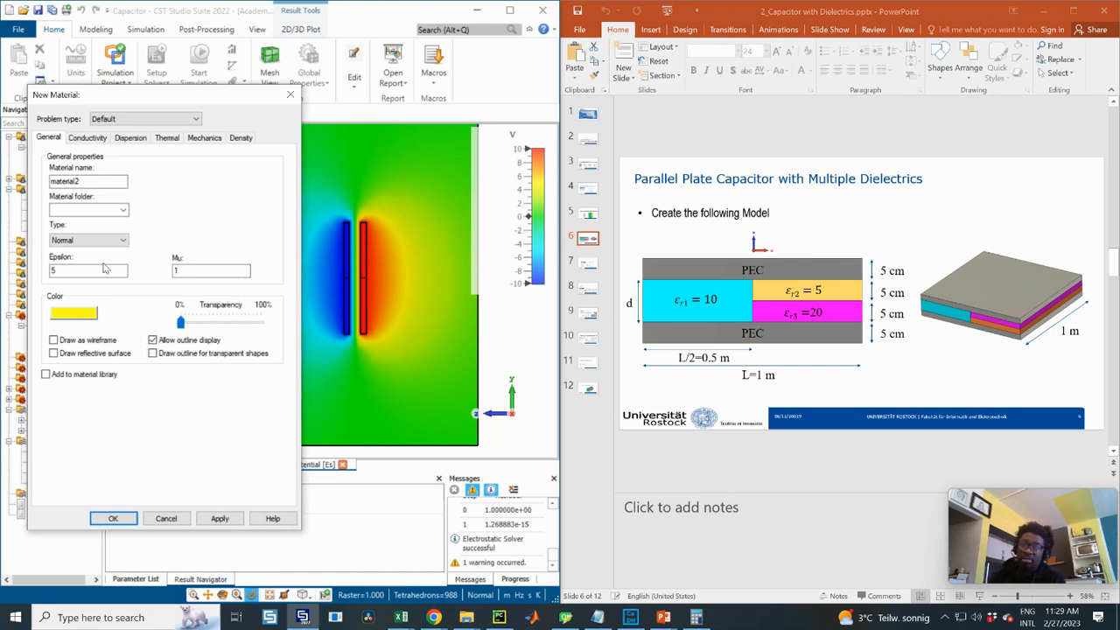
{"action": "left_click", "coordinate": [82, 270]}
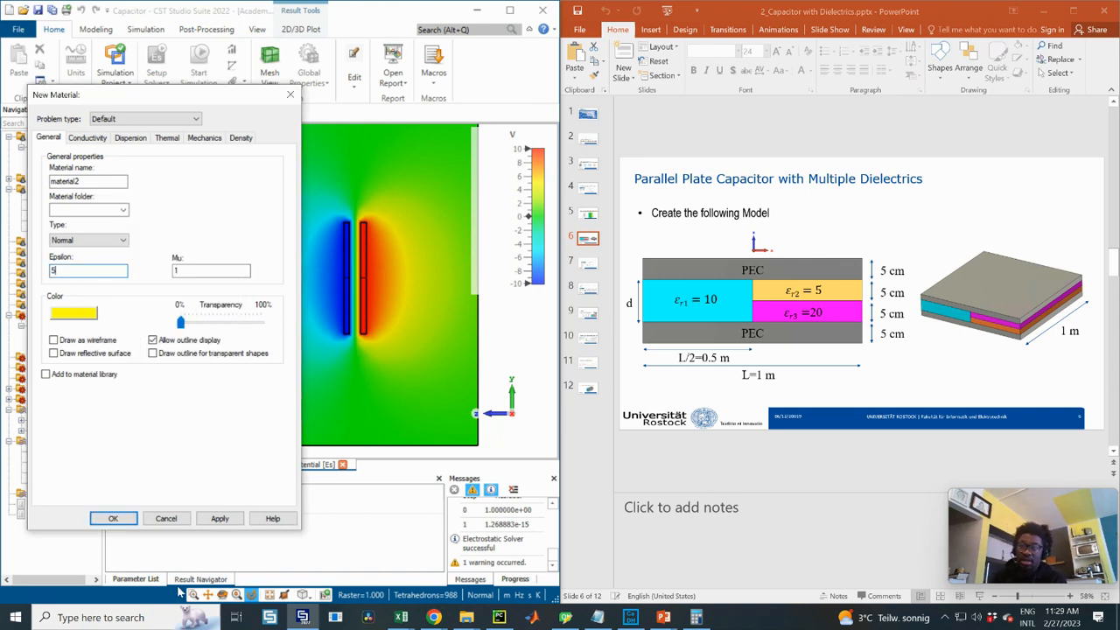
{"action": "left_click", "coordinate": [113, 518]}
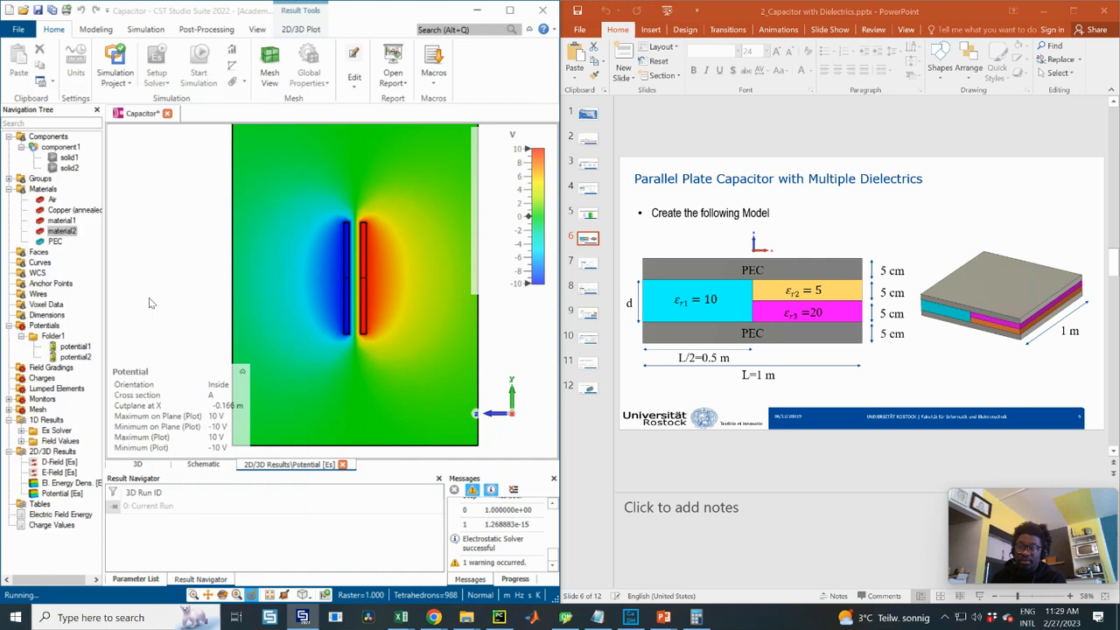
- Create a new material named material3 with an epsilon of 20 and a magenta color
{"action": "right_click", "coordinate": [43, 189]}
{"action": "left_click", "coordinate": [115, 199]}
{"action": "left_click", "coordinate": [86, 270]}
{"action": "left_click", "coordinate": [73, 313]}
{"action": "left_click", "coordinate": [224, 256]}
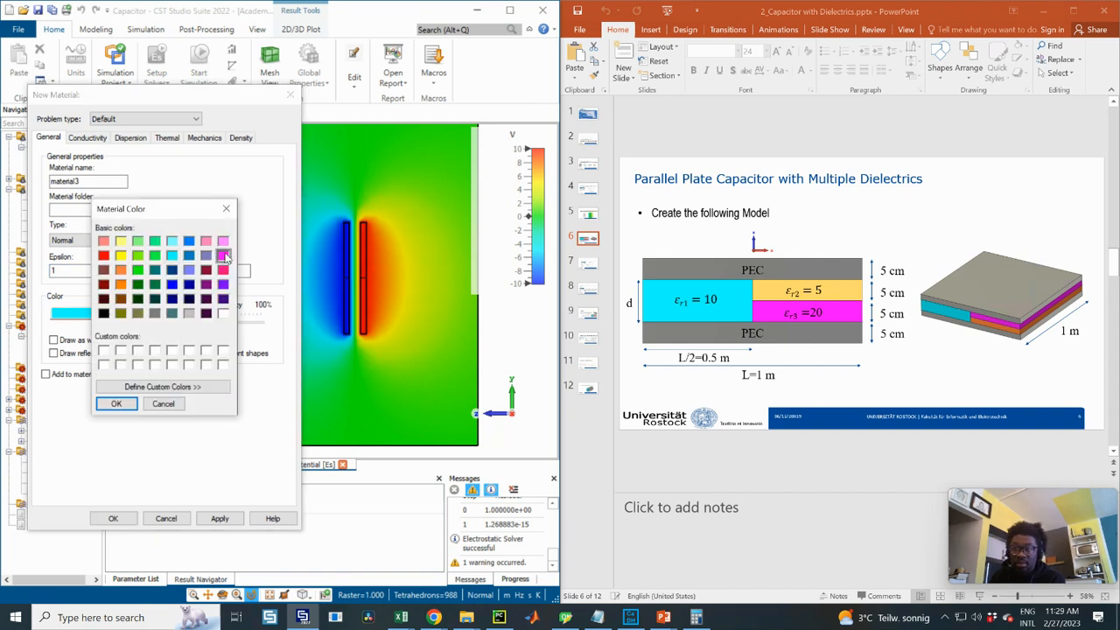
{"action": "left_click", "coordinate": [117, 403]}
{"action": "left_click_drag", "start_coordinate": [79, 270], "coordinate": [25, 268]}
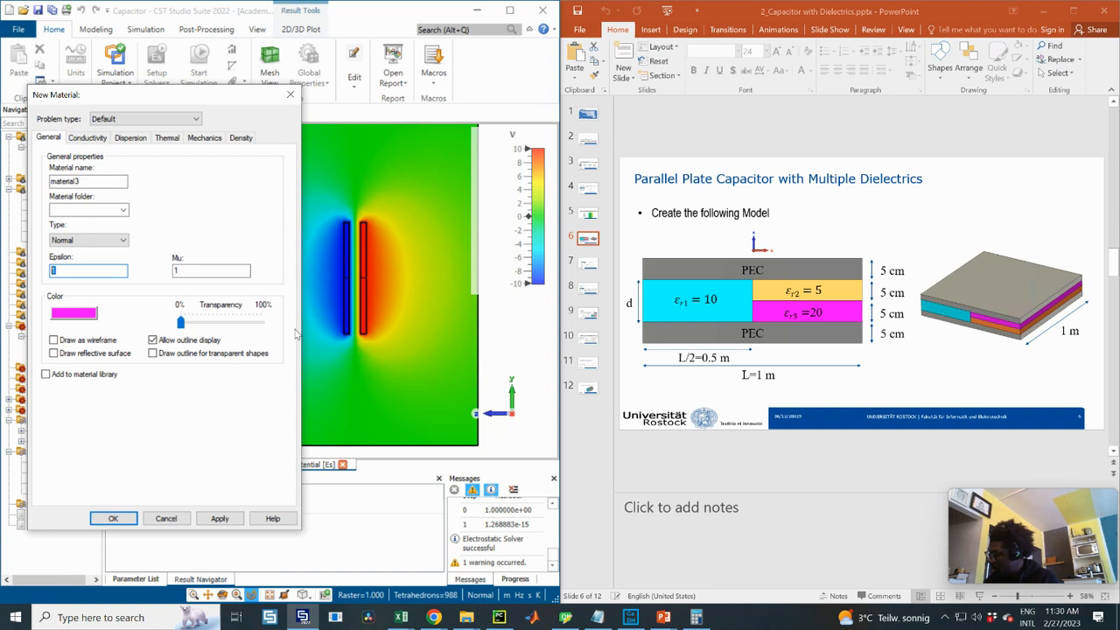
{"action": "left_click", "coordinate": [113, 519]}
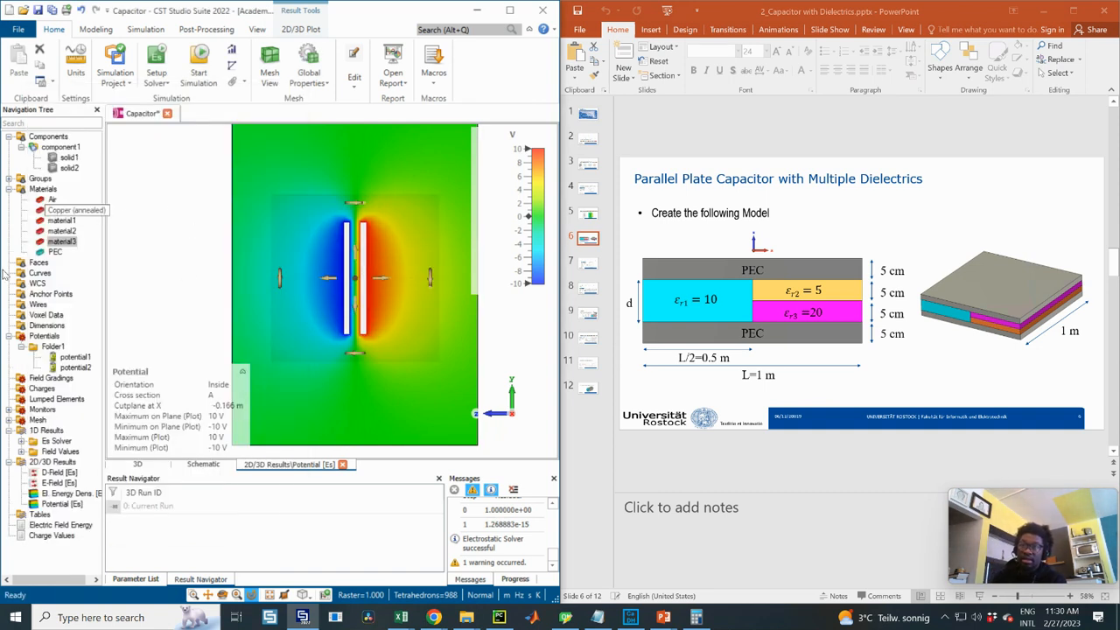
- Open slide 8 of the presentation to read how to add the dielectric geometries and assign their materials
{"action": "left_click", "coordinate": [588, 266]}
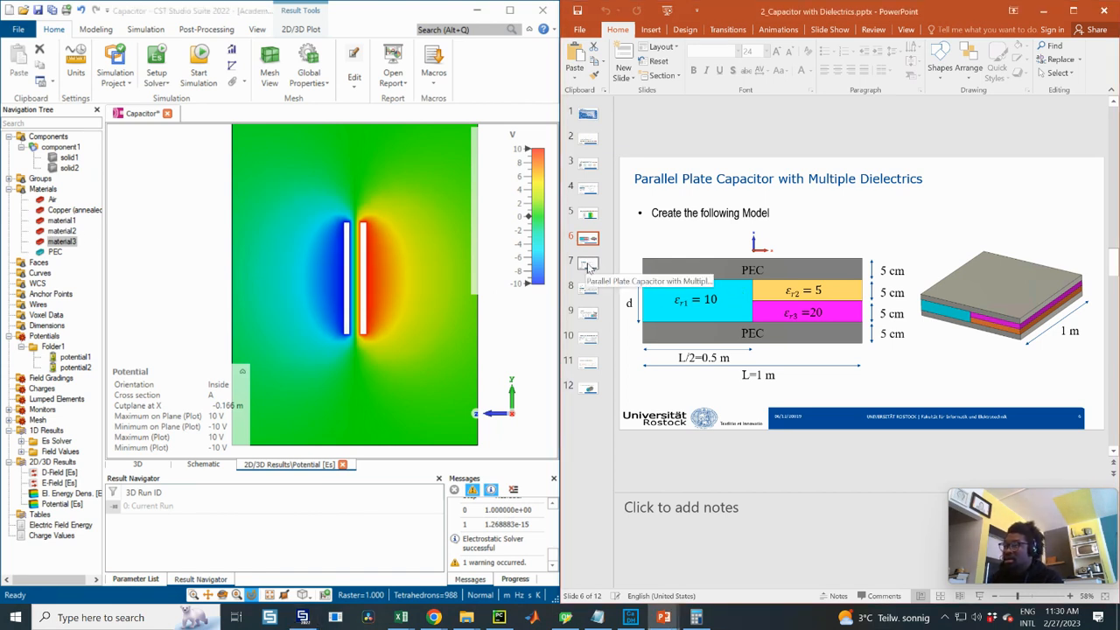
{"action": "left_click", "coordinate": [588, 265]}
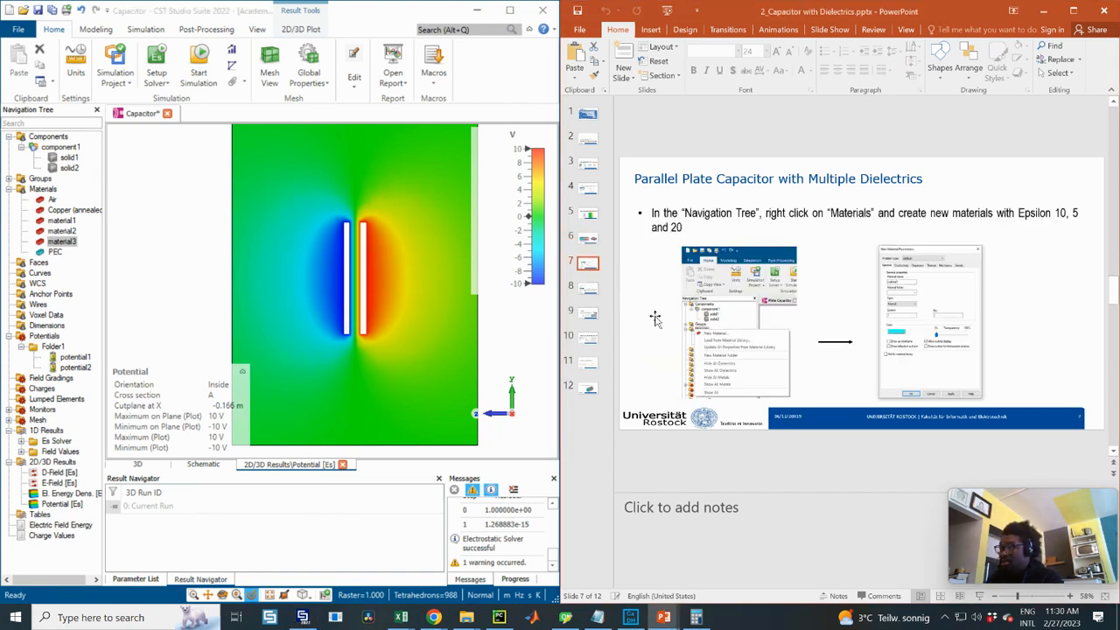
{"action": "left_click", "coordinate": [588, 289]}
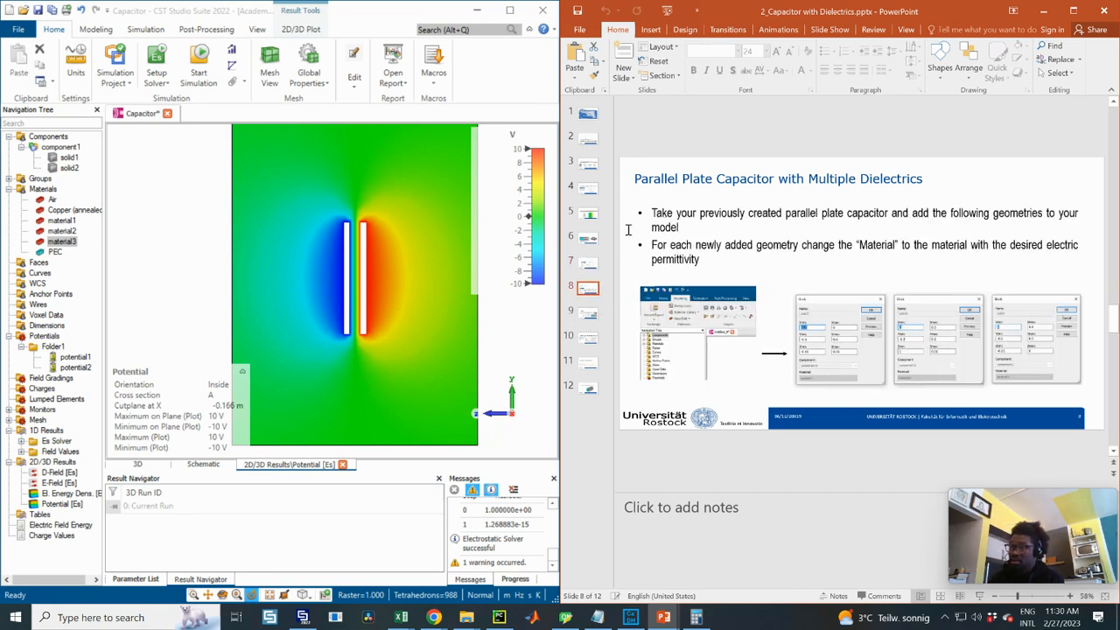
- Switch the capacitor project from the potential plot back to the 3D model view
{"action": "scroll", "coordinate": [415, 222], "scroll_direction": "down", "scroll_amount": 2}
{"action": "left_click", "coordinate": [347, 226]}
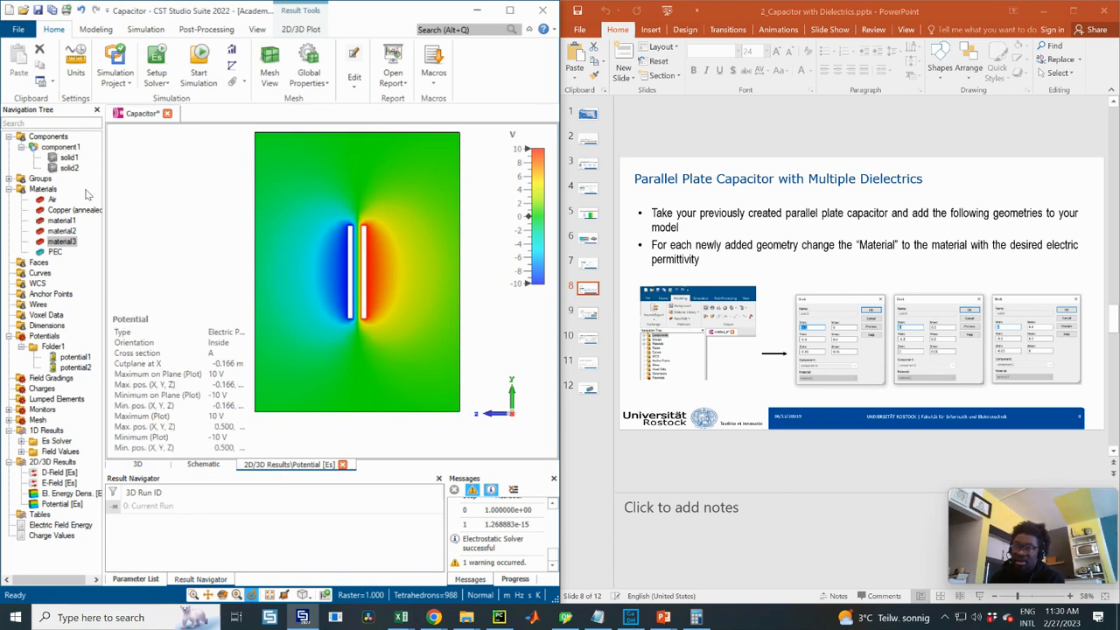
{"action": "left_click", "coordinate": [49, 136]}
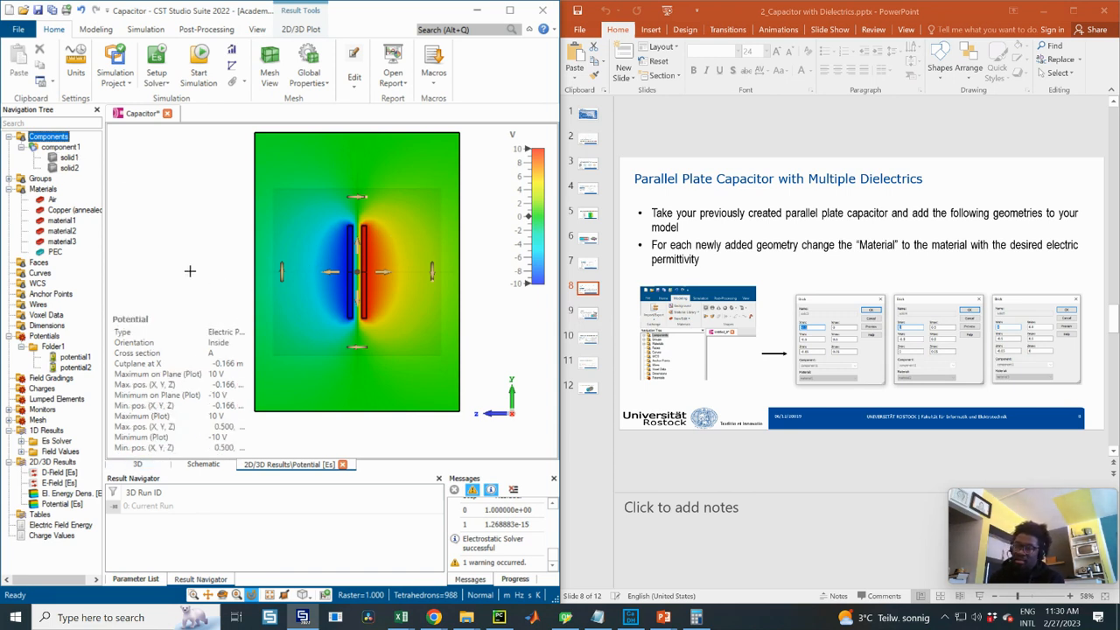
{"action": "left_click", "coordinate": [137, 463]}
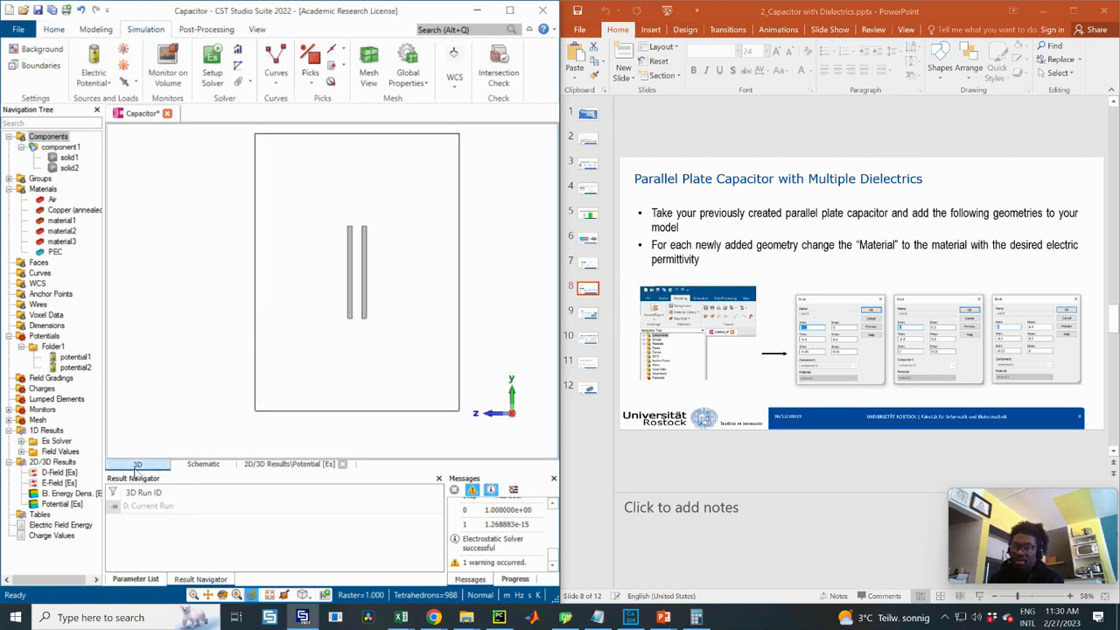
{"action": "left_click", "coordinate": [306, 466]}
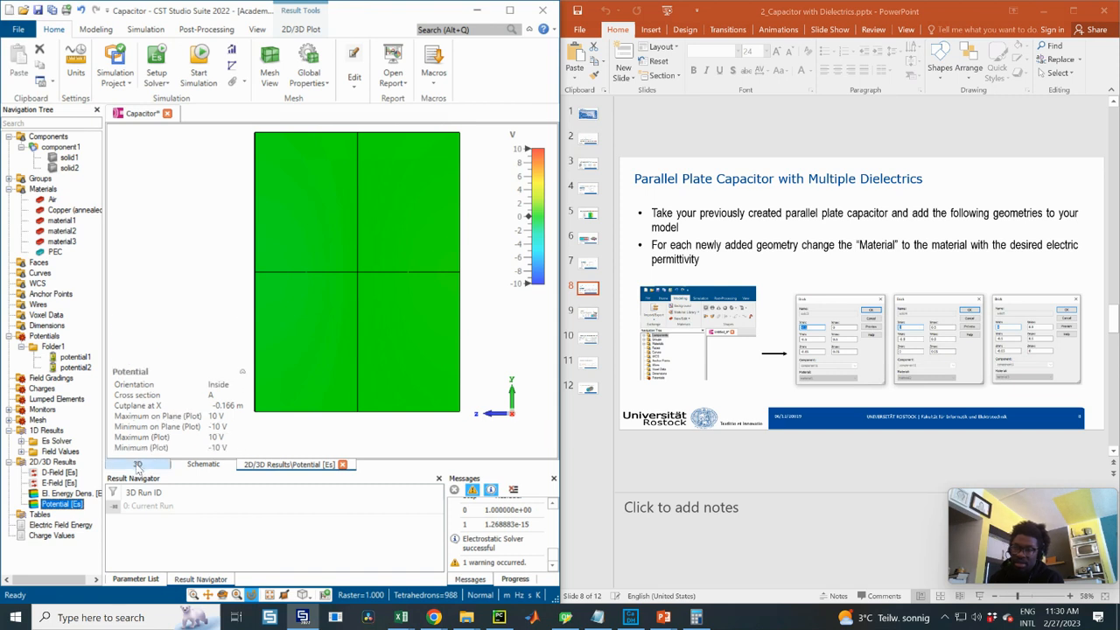
{"action": "left_click", "coordinate": [140, 464]}
{"action": "left_click", "coordinate": [279, 464]}
{"action": "left_click", "coordinate": [140, 465]}
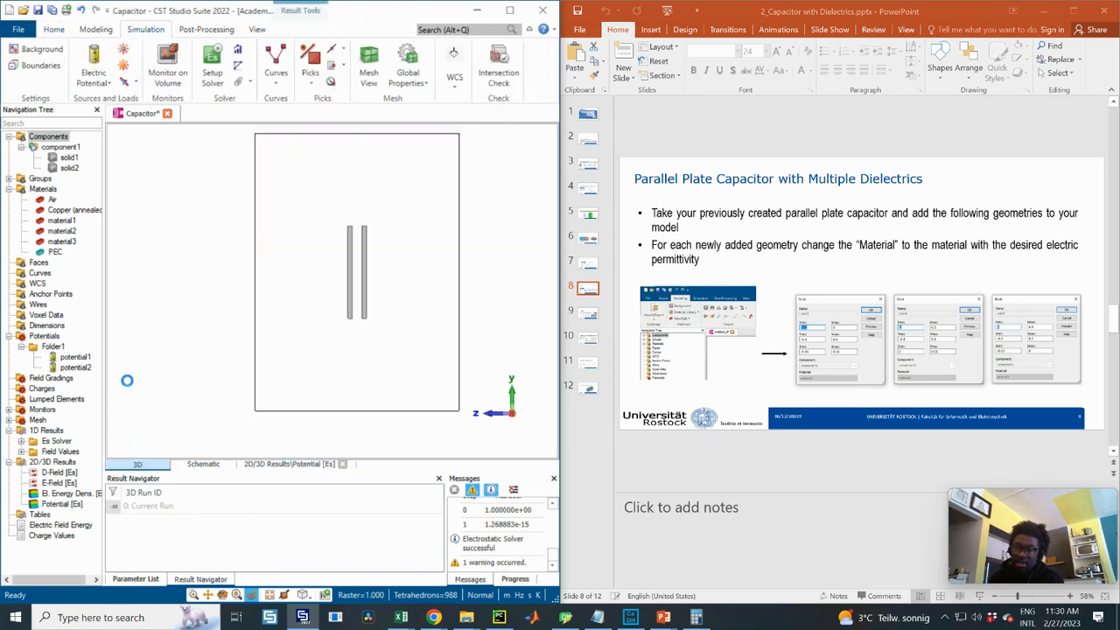
- Start a new brick in component1 by entering its dimensions numerically, and set Xmin to -0.5
{"action": "left_click", "coordinate": [61, 148]}
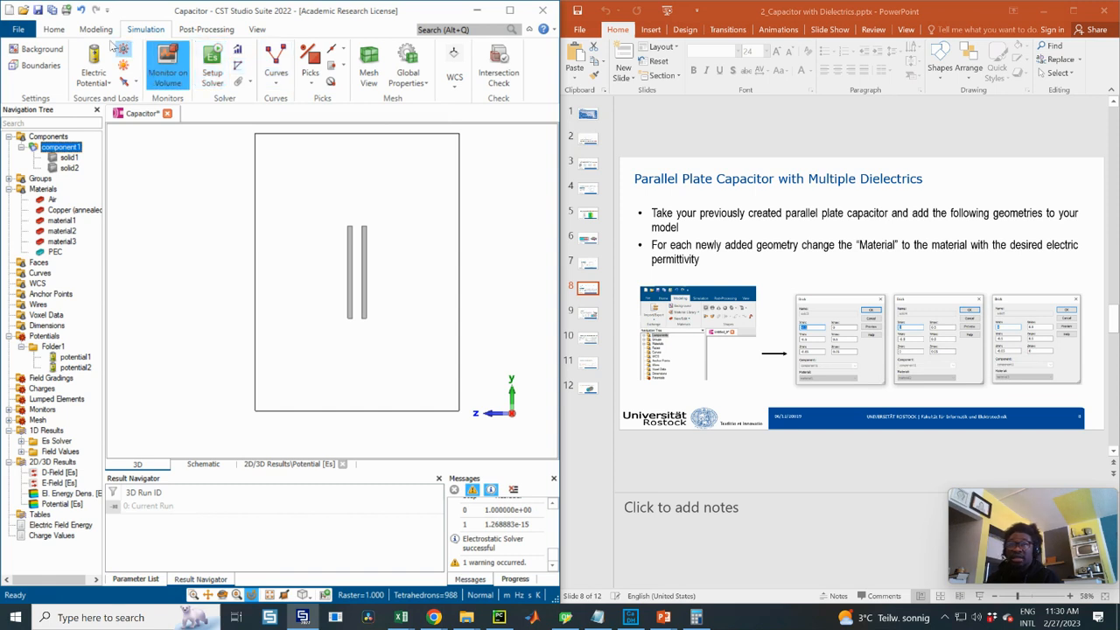
{"action": "scroll", "coordinate": [171, 92], "scroll_direction": "up", "scroll_amount": 1}
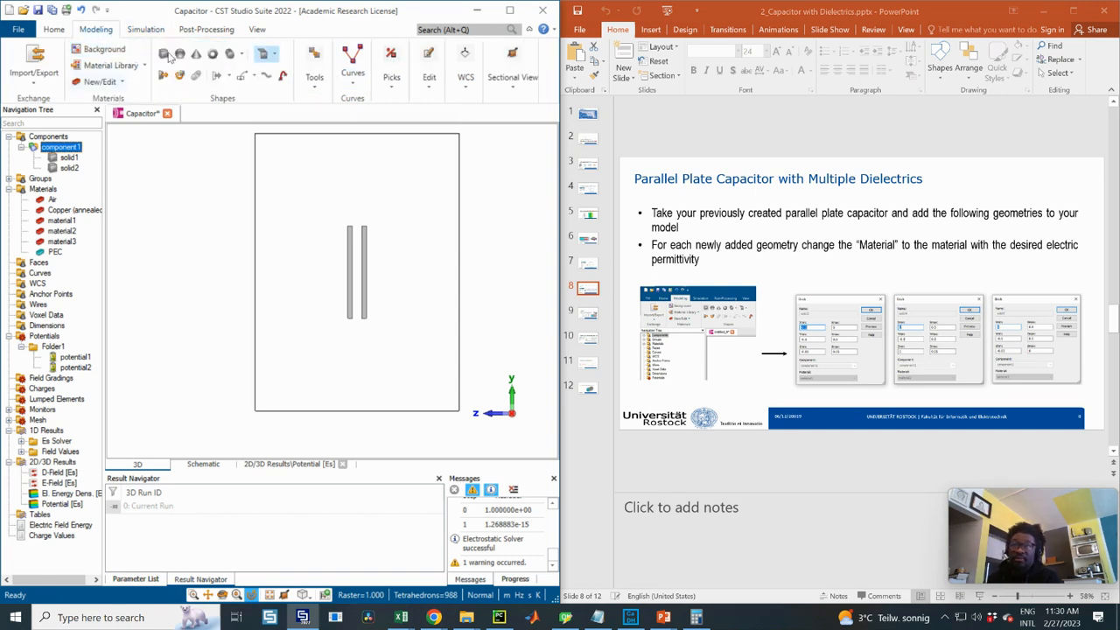
{"action": "left_click", "coordinate": [163, 53]}
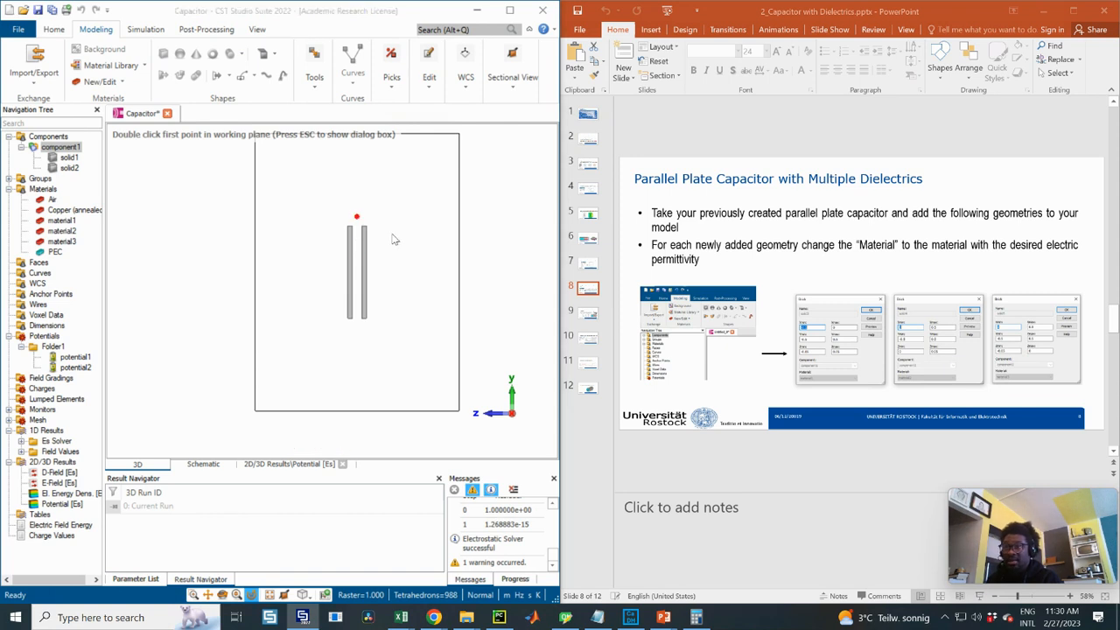
{"action": "key", "text": "Escape"}
{"action": "left_click_drag", "start_coordinate": [424, 29], "coordinate": [639, 258]}
{"action": "left_click", "coordinate": [597, 305]}
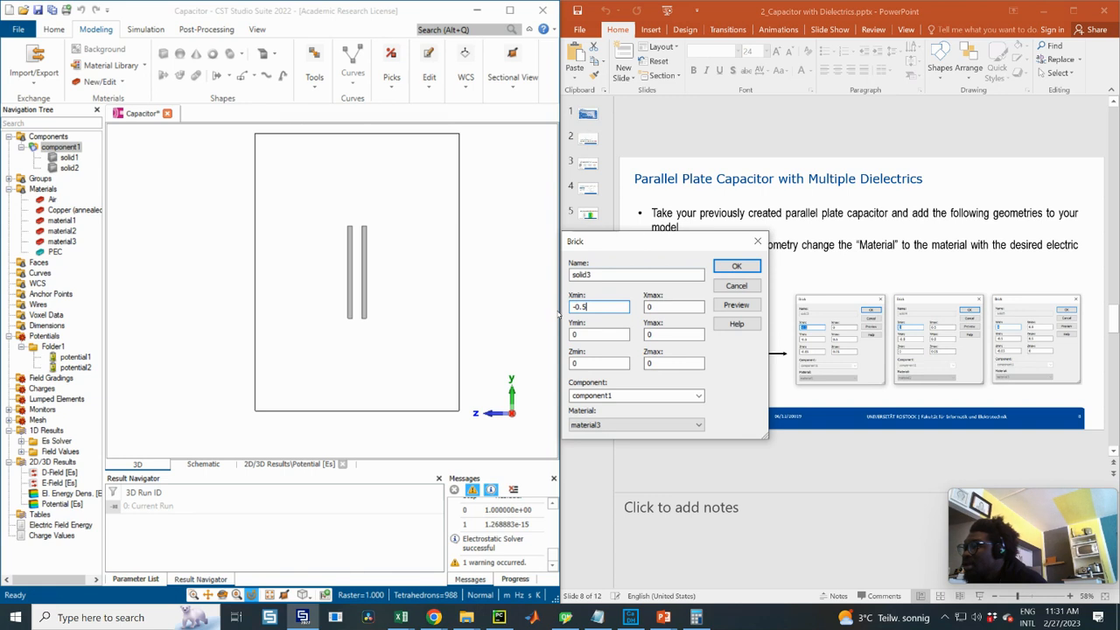
- Set the brick's Y range from -0.5 to 0.5 and its Z range from -0.05 to 0.05
{"action": "double_click", "coordinate": [598, 335]}
{"action": "type", "text": "-0."}
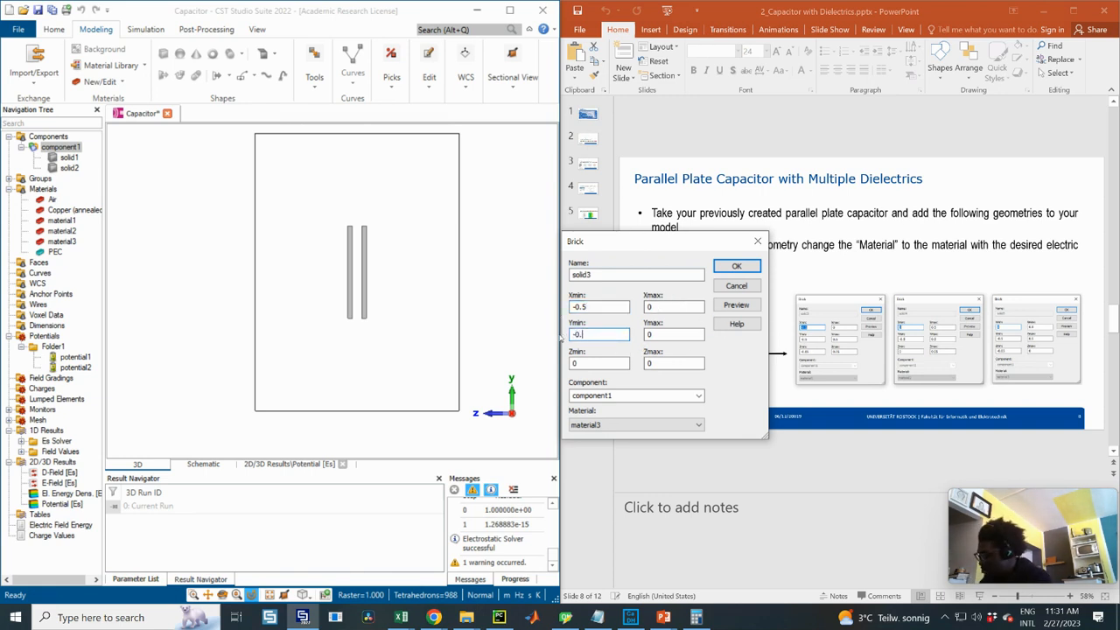
{"action": "type", "text": "5"}
{"action": "double_click", "coordinate": [665, 335]}
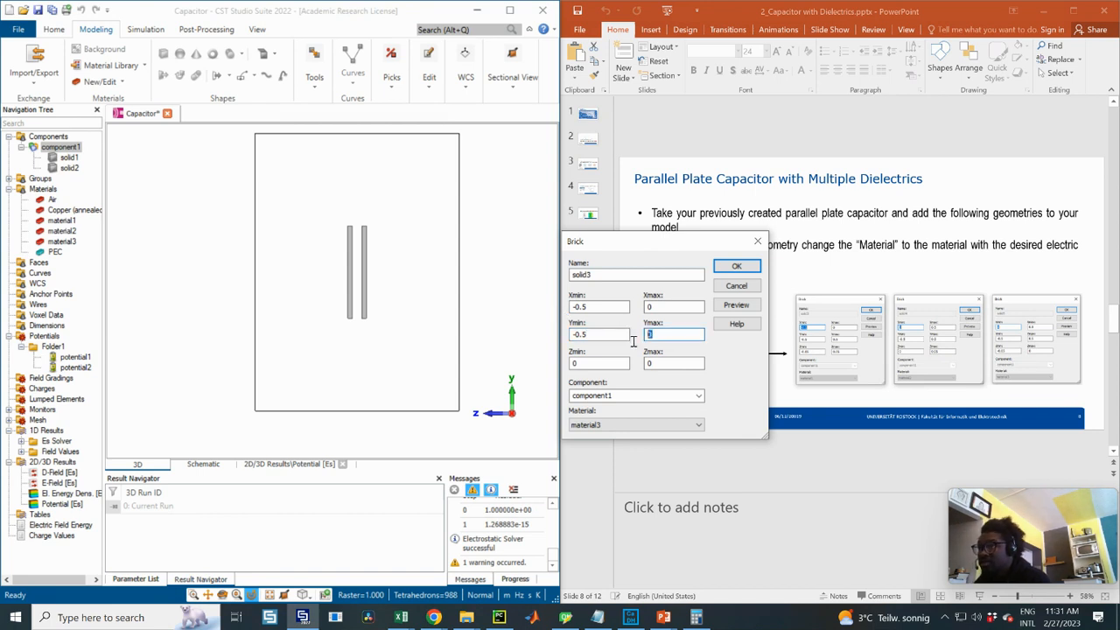
{"action": "type", "text": "0.5"}
{"action": "double_click", "coordinate": [570, 362]}
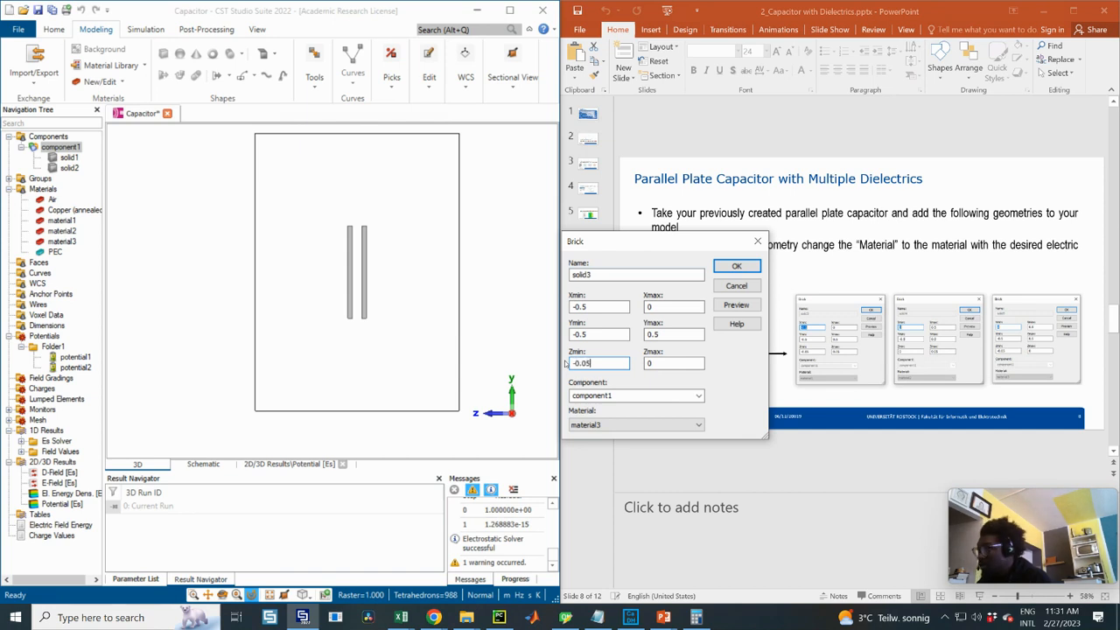
{"action": "left_click", "coordinate": [655, 365]}
{"action": "type", "text": ".05"}
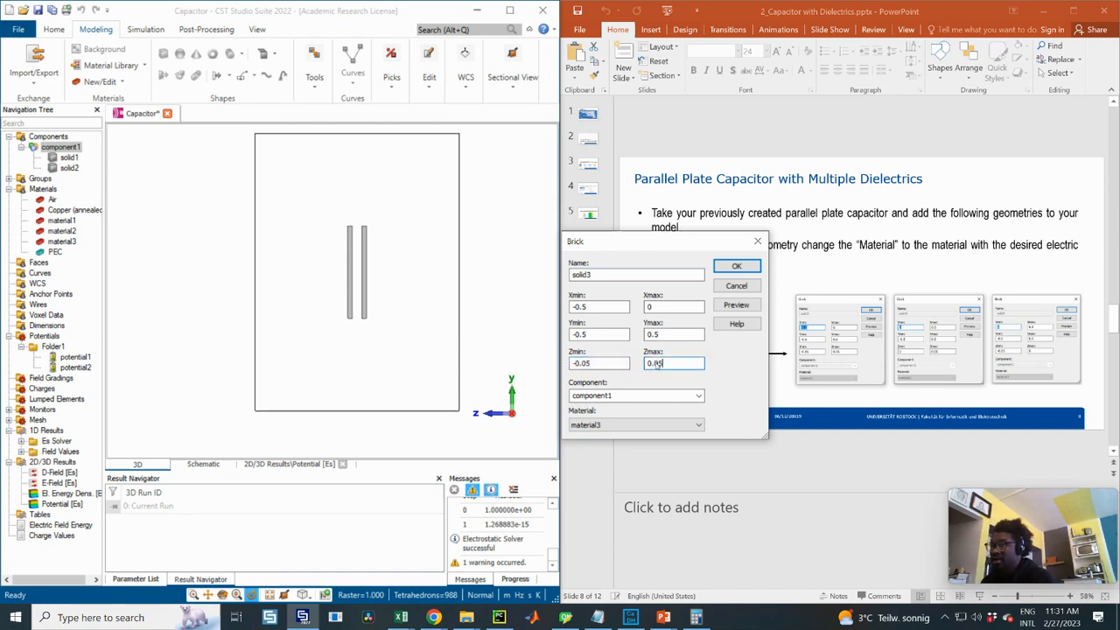
- Preview the brick and examine its position between the two plates from several sides, ending with the view onto the X-Z plane
{"action": "left_click", "coordinate": [735, 305]}
{"action": "scroll", "coordinate": [352, 259], "scroll_direction": "up", "scroll_amount": 1}
{"action": "middle_click_drag", "start_coordinate": [290, 245], "coordinate": [338, 224]}
{"action": "key", "text": "6"}
{"action": "scroll", "coordinate": [353, 213], "scroll_direction": "down", "scroll_amount": 1}
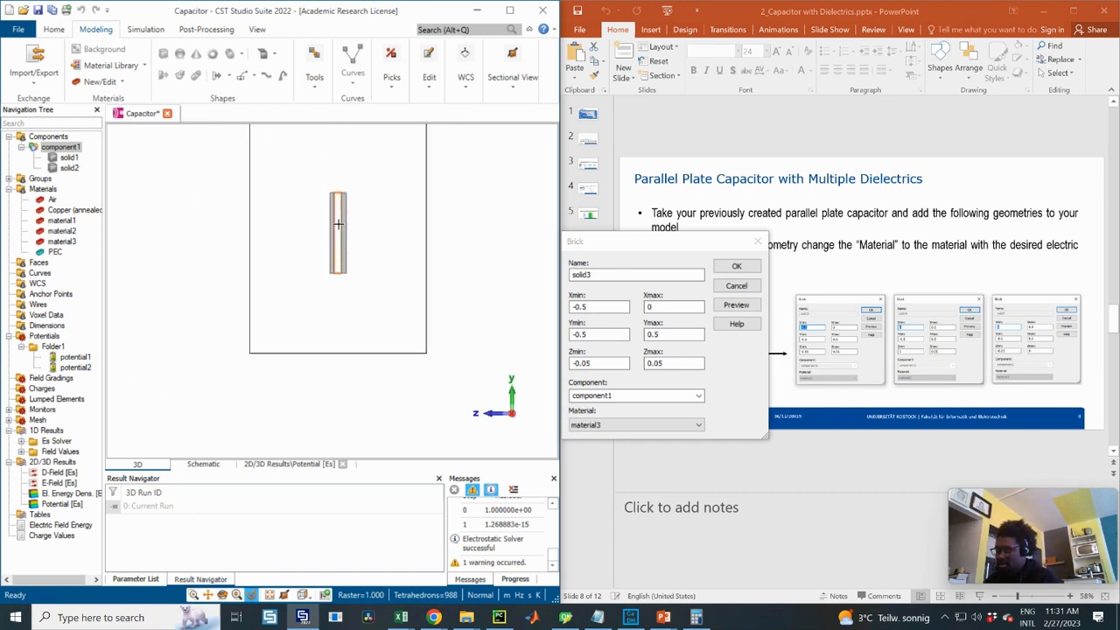
{"action": "key", "text": "3"}
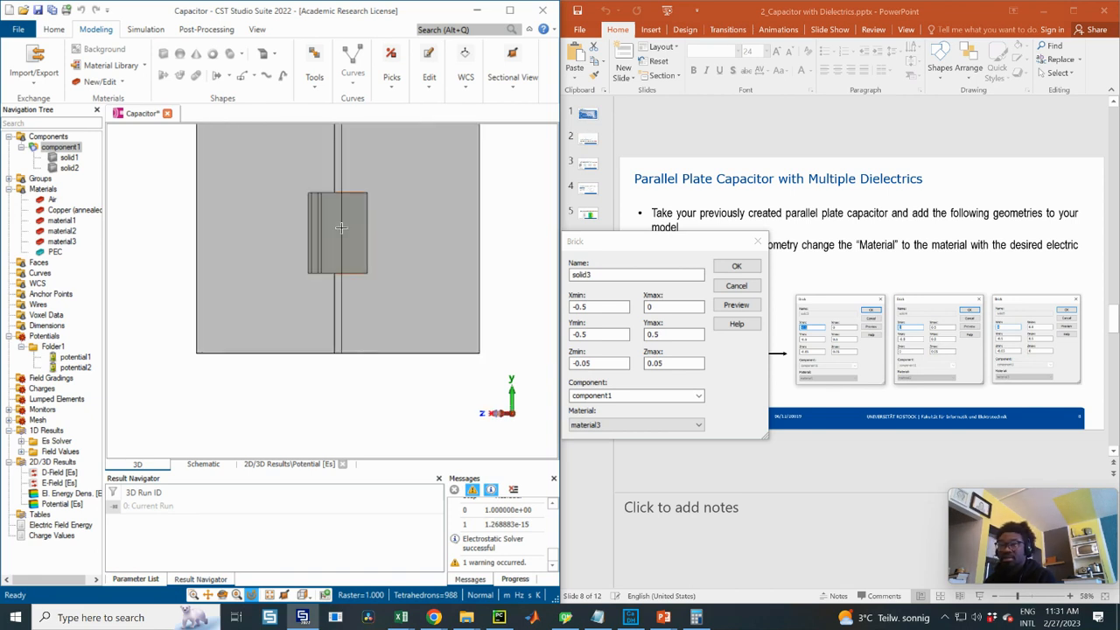
{"action": "key", "text": "8"}
{"action": "scroll", "coordinate": [342, 225], "scroll_direction": "up", "scroll_amount": 6}
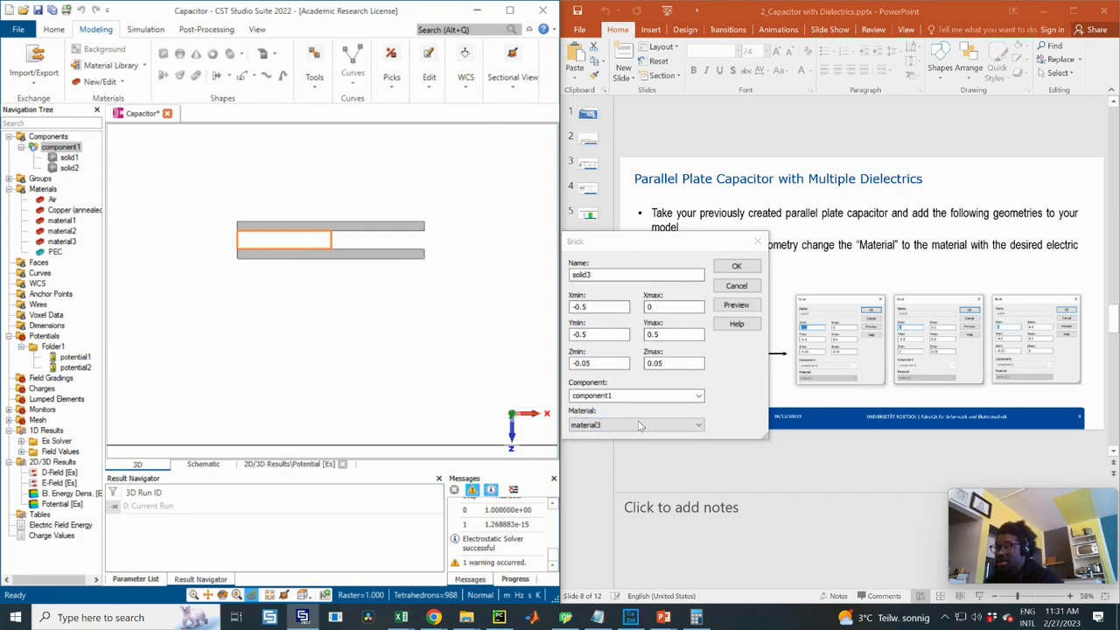
- Check the model on slide 6, assign material1 to the brick and create it, deleting the current and parametric results
{"action": "left_click_drag", "start_coordinate": [639, 245], "coordinate": [347, 269]}
{"action": "left_click", "coordinate": [588, 239]}
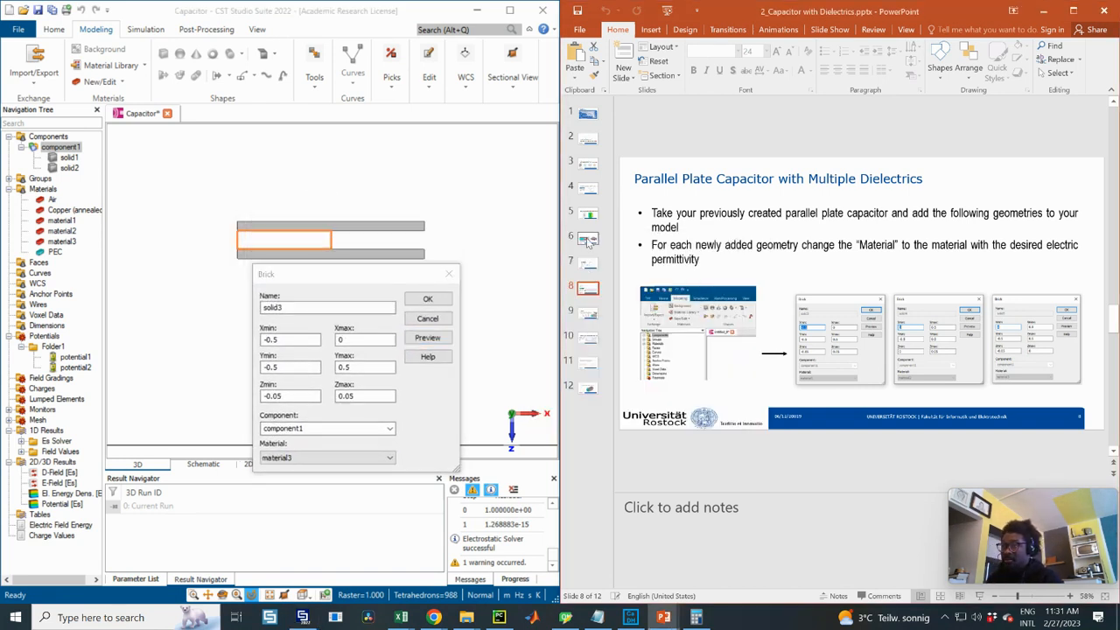
{"action": "left_click", "coordinate": [302, 457]}
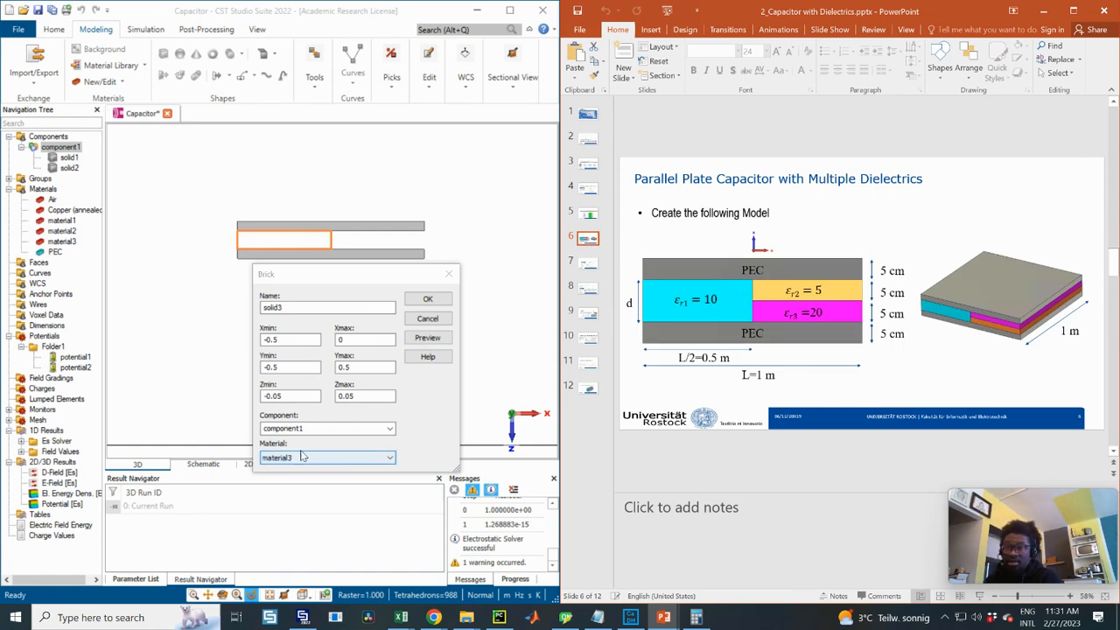
{"action": "left_click", "coordinate": [302, 457]}
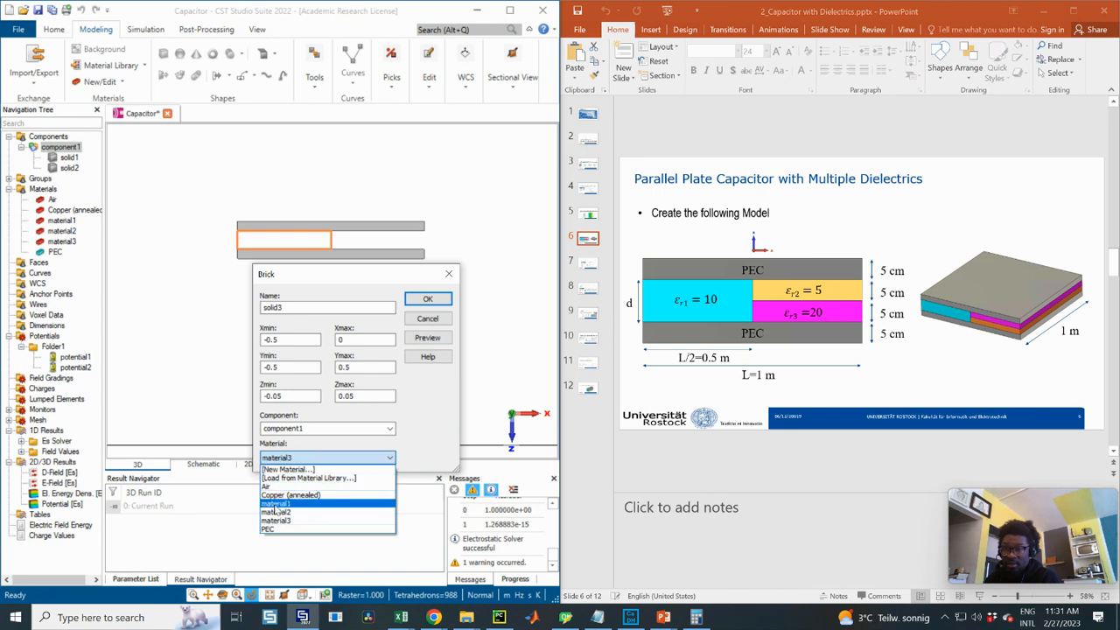
{"action": "left_click", "coordinate": [291, 457]}
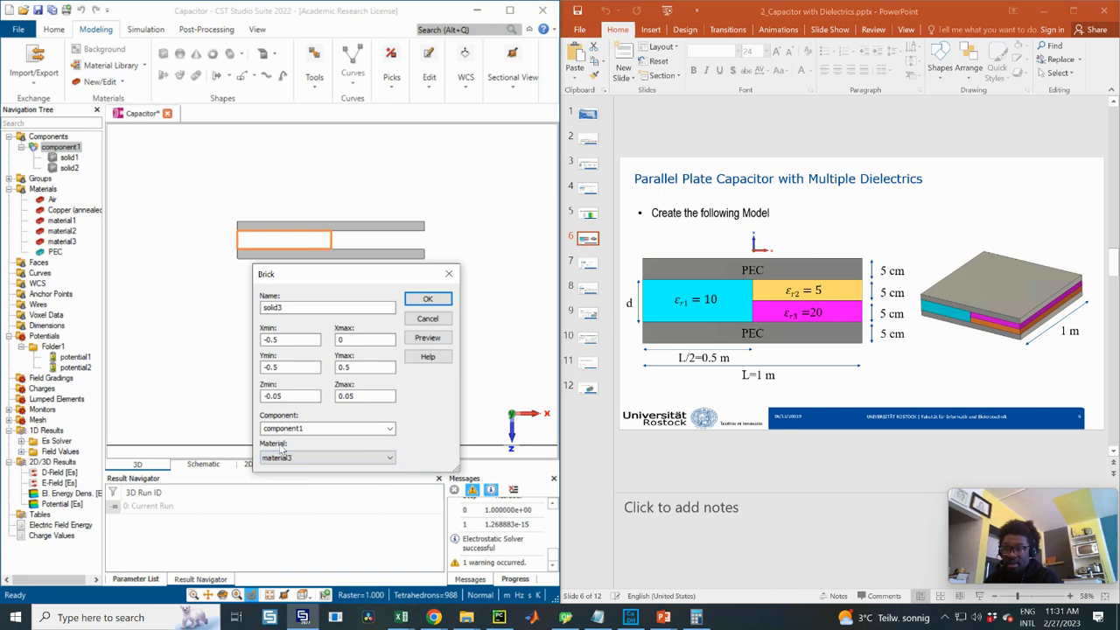
{"action": "left_click", "coordinate": [291, 457]}
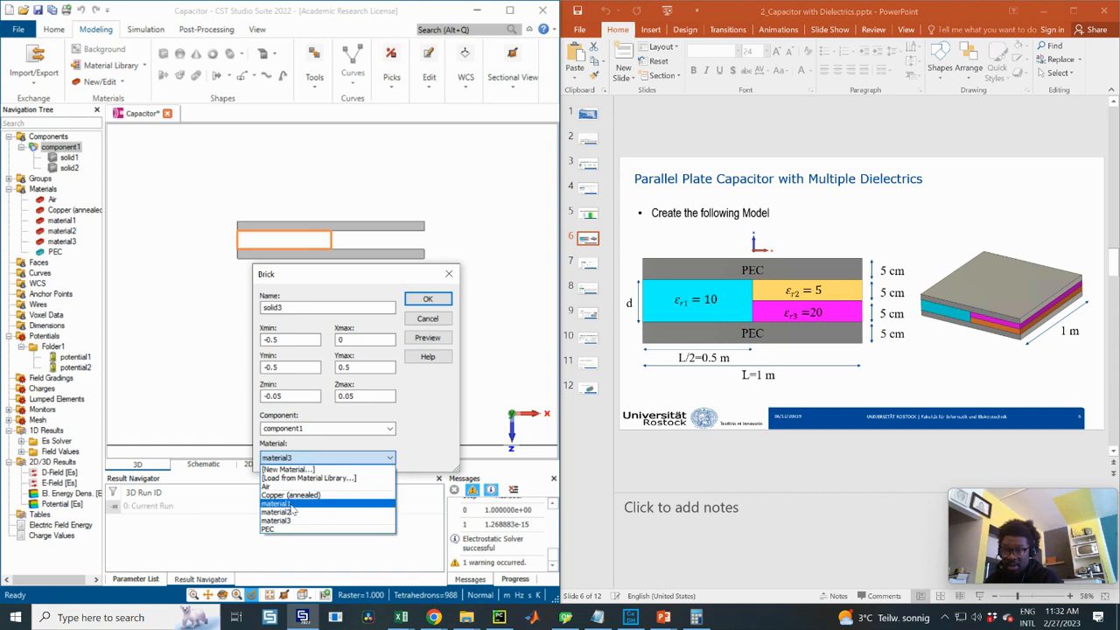
{"action": "left_click", "coordinate": [298, 505]}
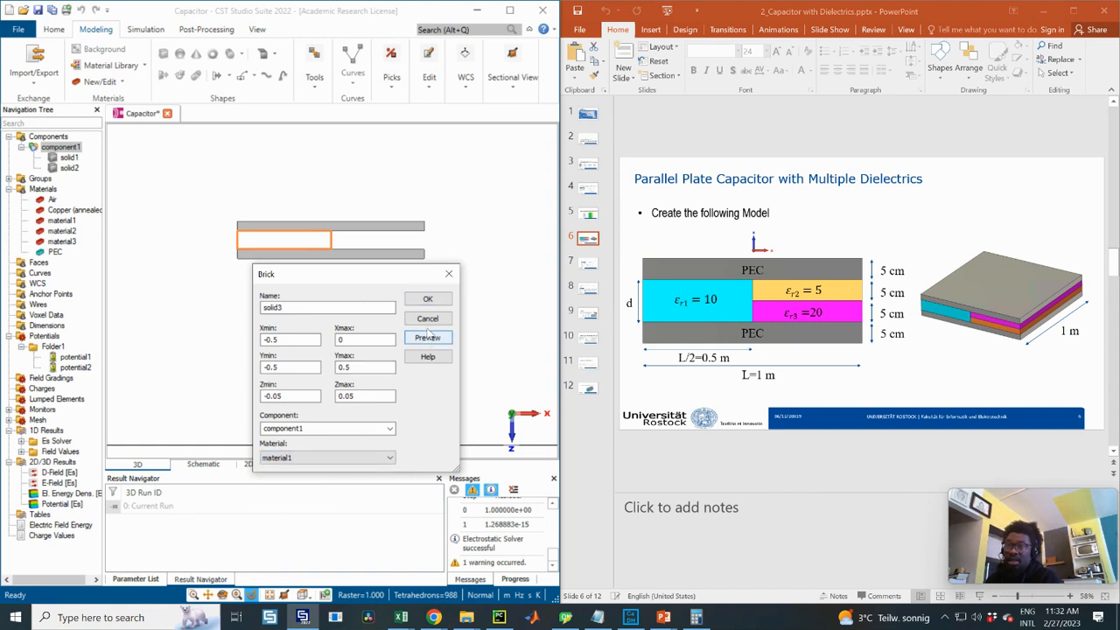
{"action": "left_click", "coordinate": [428, 298]}
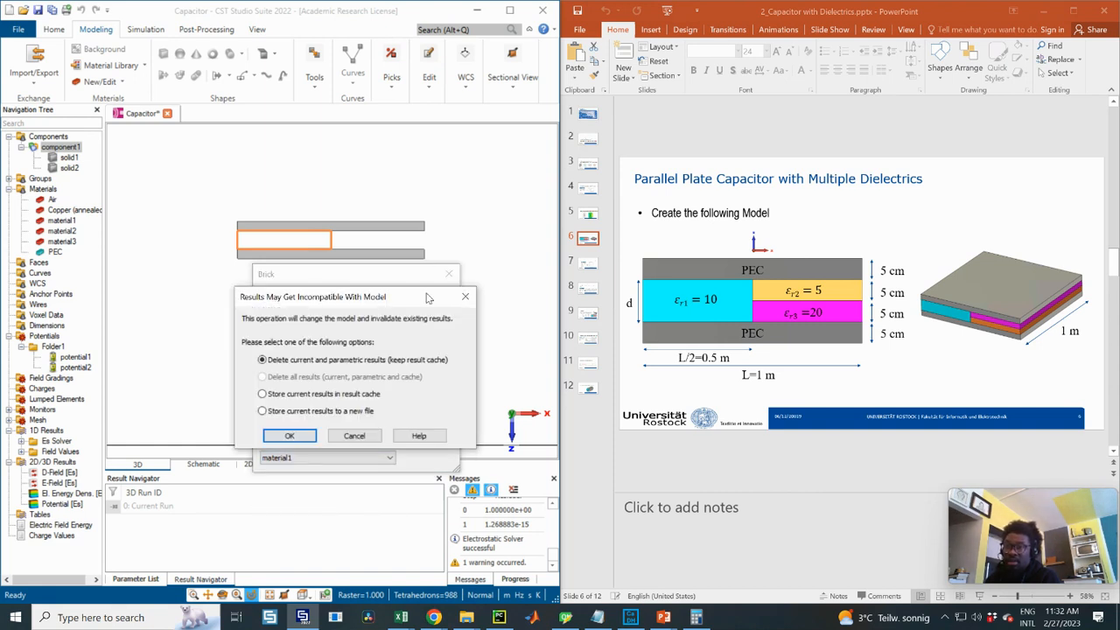
{"action": "left_click", "coordinate": [289, 435]}
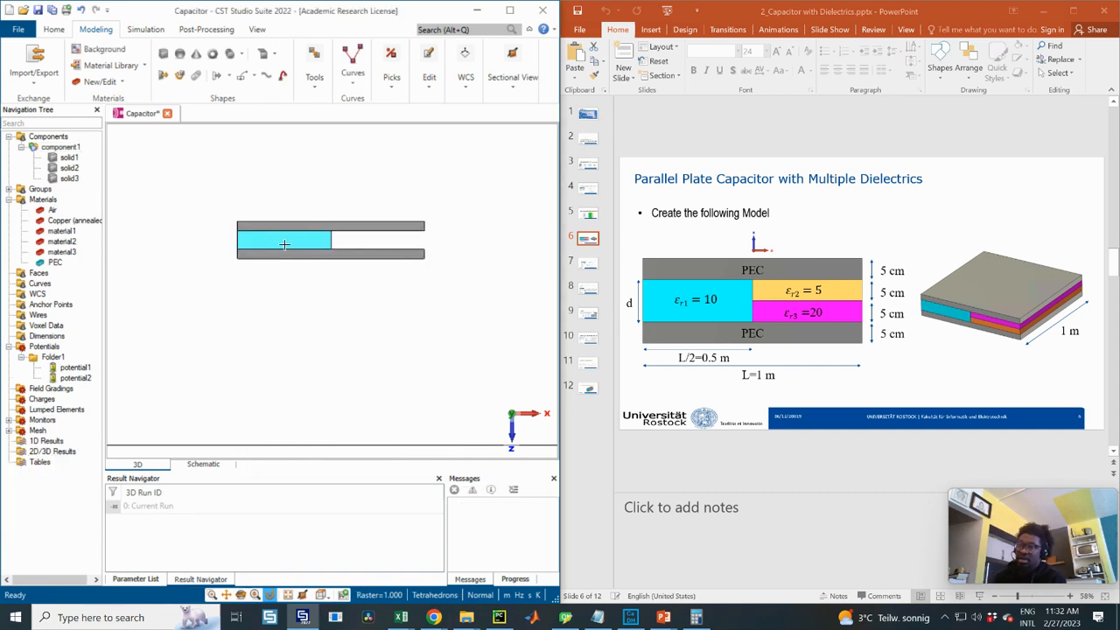
- Start another brick with numeric entry, open slide 8 for its dimensions, and set Xmax to 0.5
{"action": "left_click", "coordinate": [163, 54]}
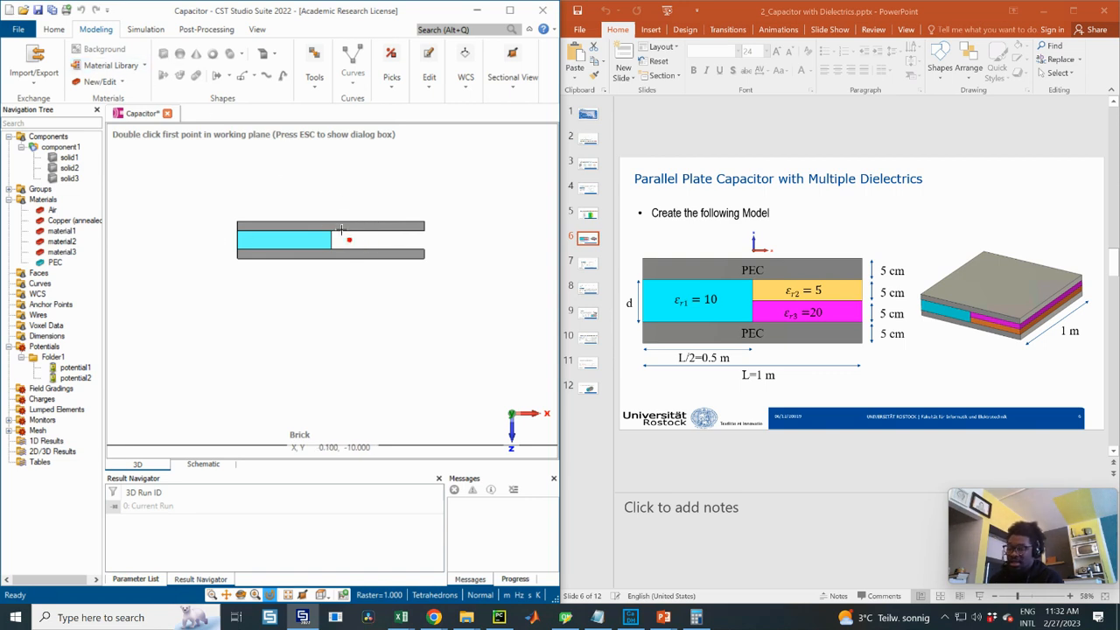
{"action": "key", "text": "Escape"}
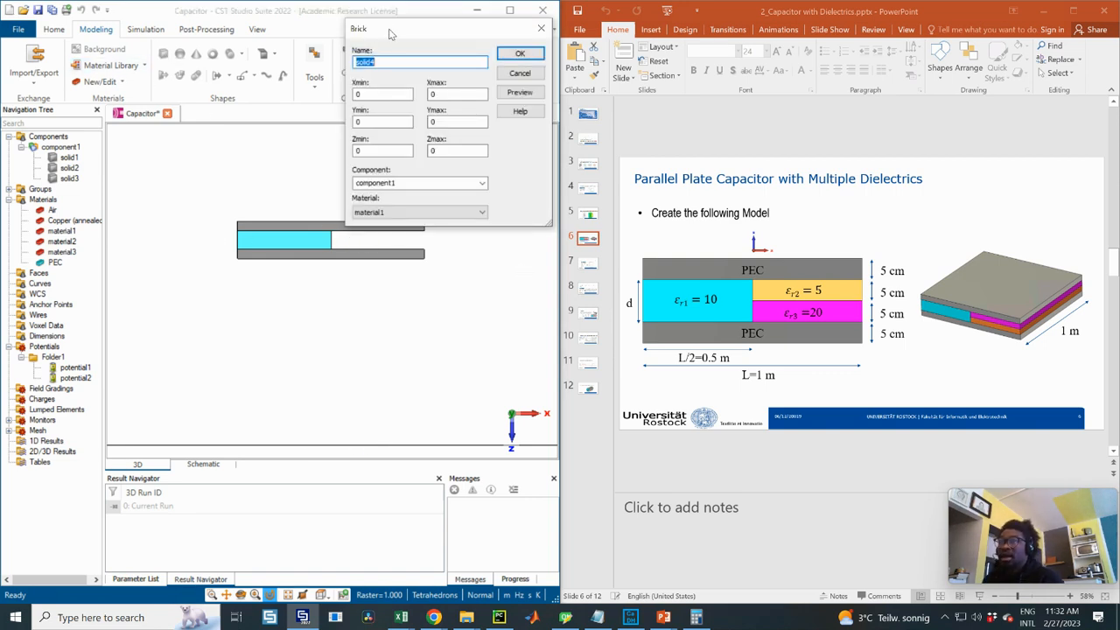
{"action": "left_click", "coordinate": [589, 290]}
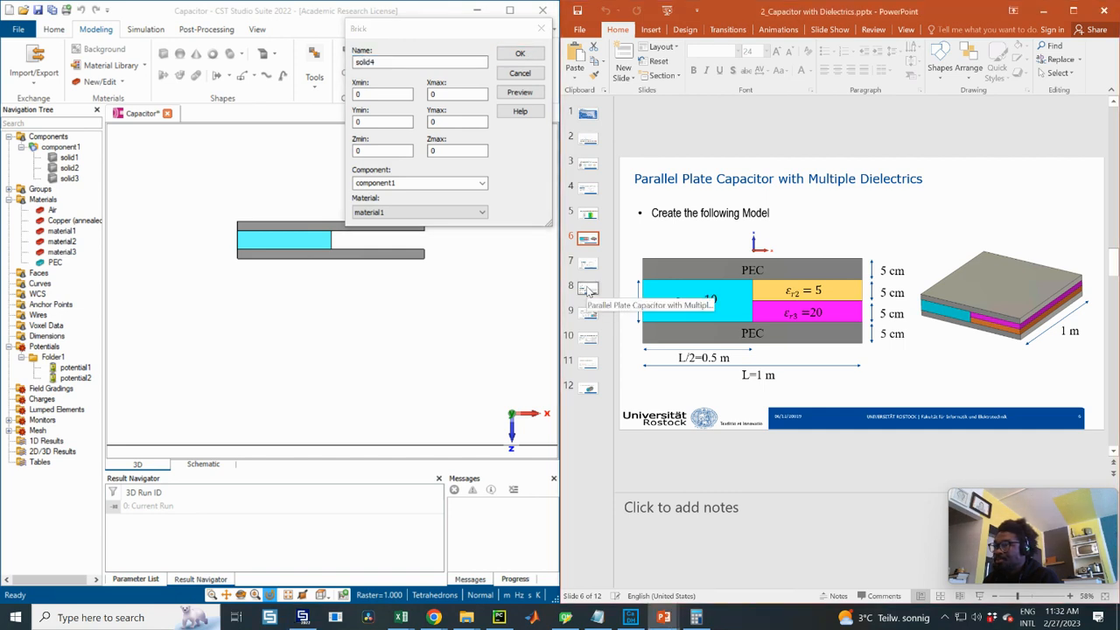
{"action": "left_click", "coordinate": [589, 291]}
{"action": "left_click_drag", "start_coordinate": [388, 32], "coordinate": [689, 262]}
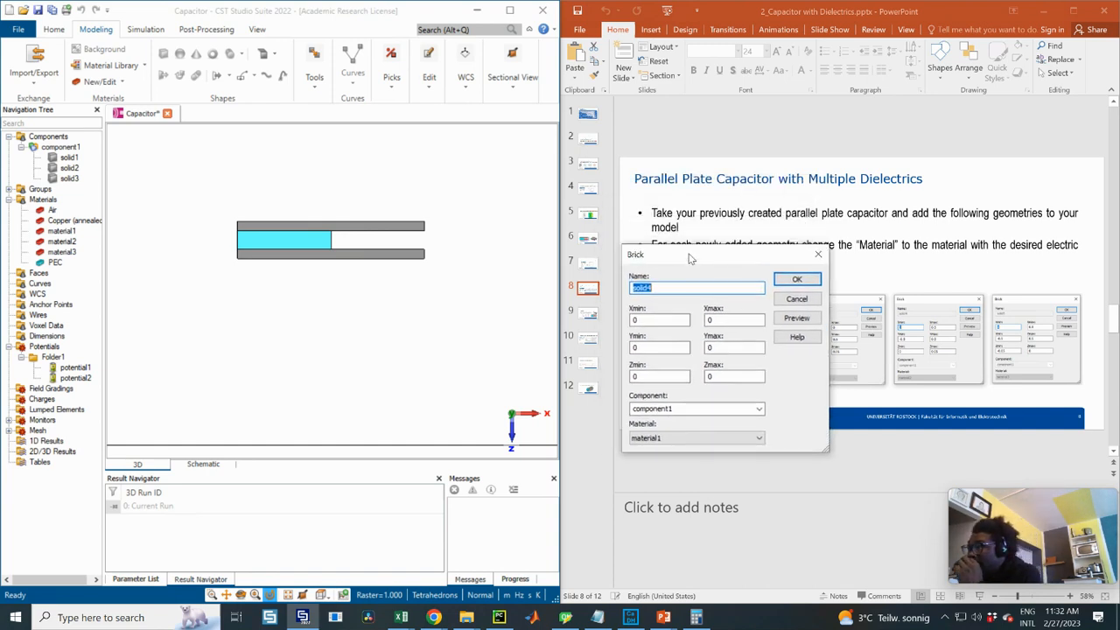
{"action": "double_click", "coordinate": [723, 321]}
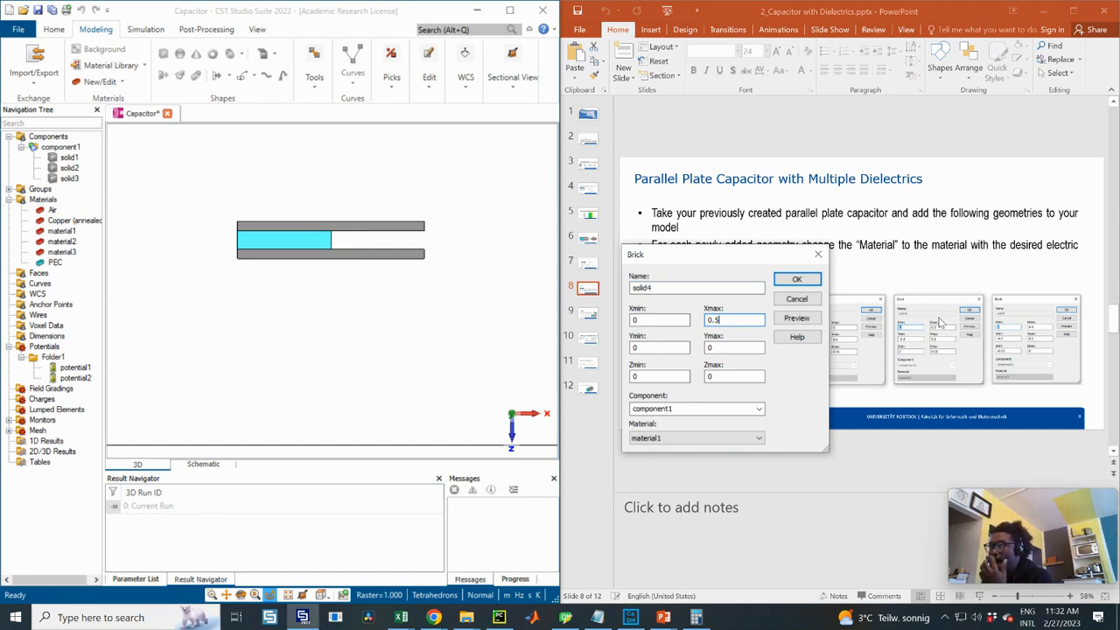
- Set the second dielectric brick's Y range from -0.5 to 0.5 and Zmax to 0.05, and preview it
{"action": "double_click", "coordinate": [648, 348]}
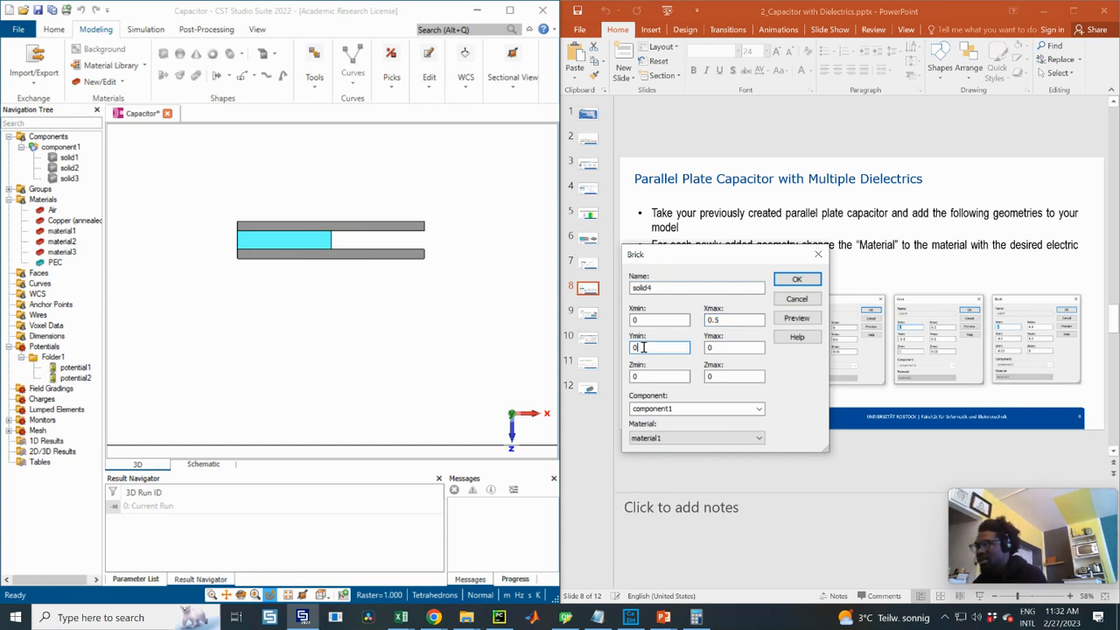
{"action": "type", "text": "-0.5"}
{"action": "left_click", "coordinate": [724, 347]}
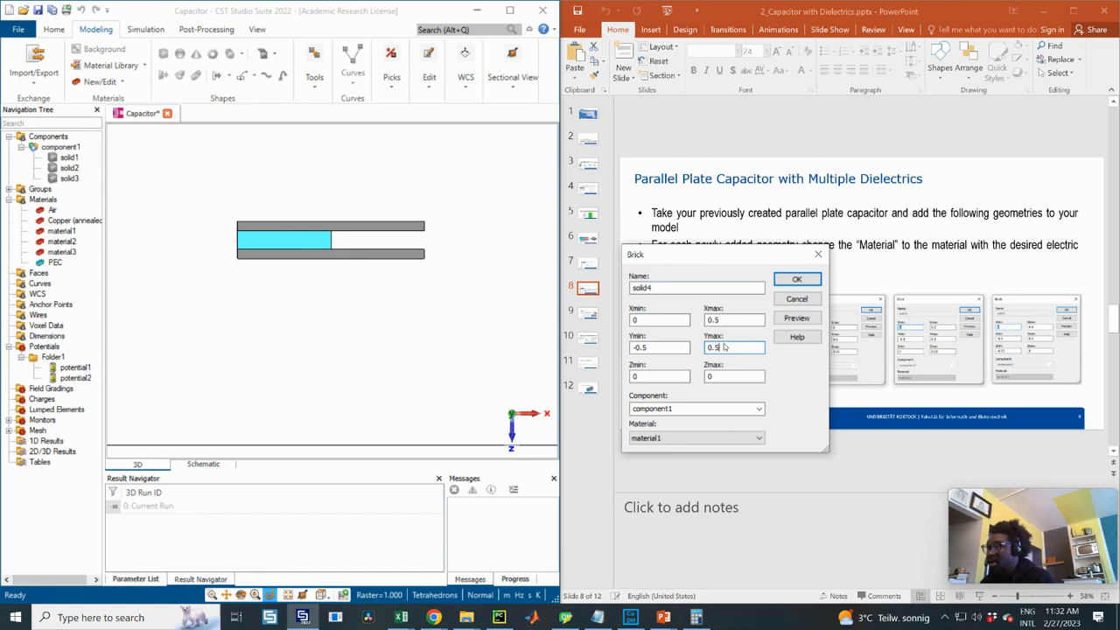
{"action": "left_click", "coordinate": [738, 376]}
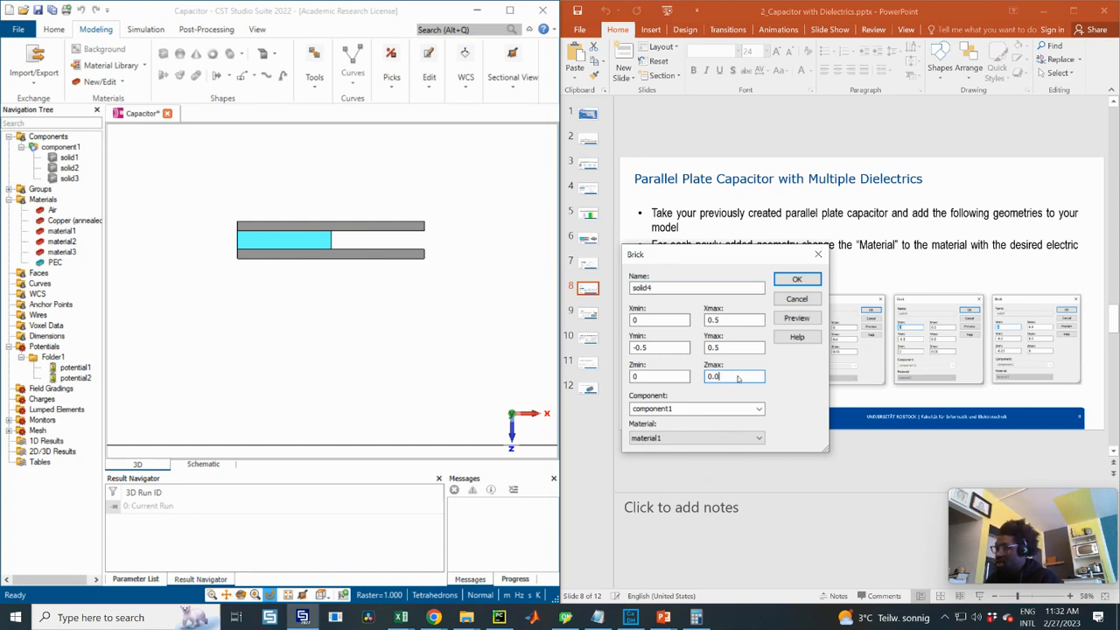
{"action": "type", "text": ".05"}
{"action": "left_click", "coordinate": [797, 318]}
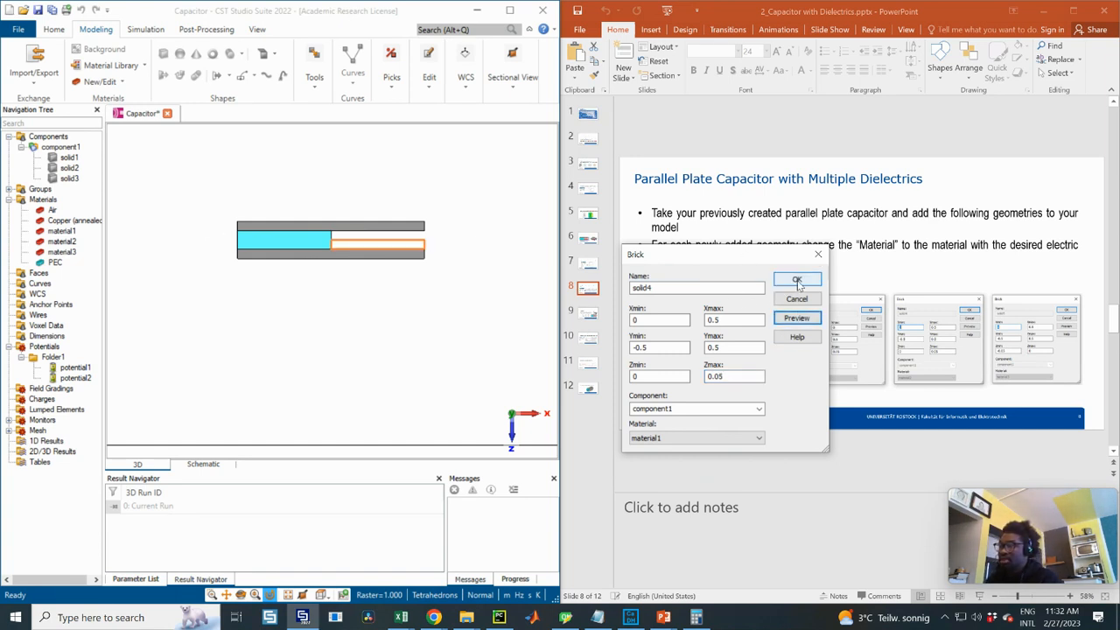
- Check slide 6 for the matching dielectric, assign material3 to the second brick and create it
{"action": "left_click", "coordinate": [632, 439]}
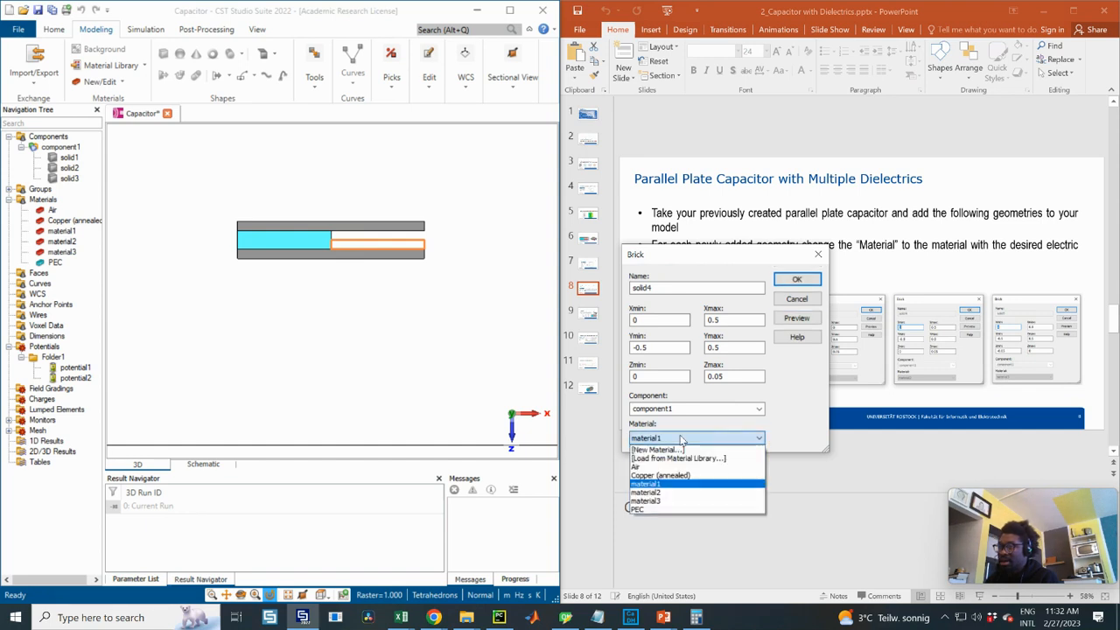
{"action": "left_click", "coordinate": [685, 260]}
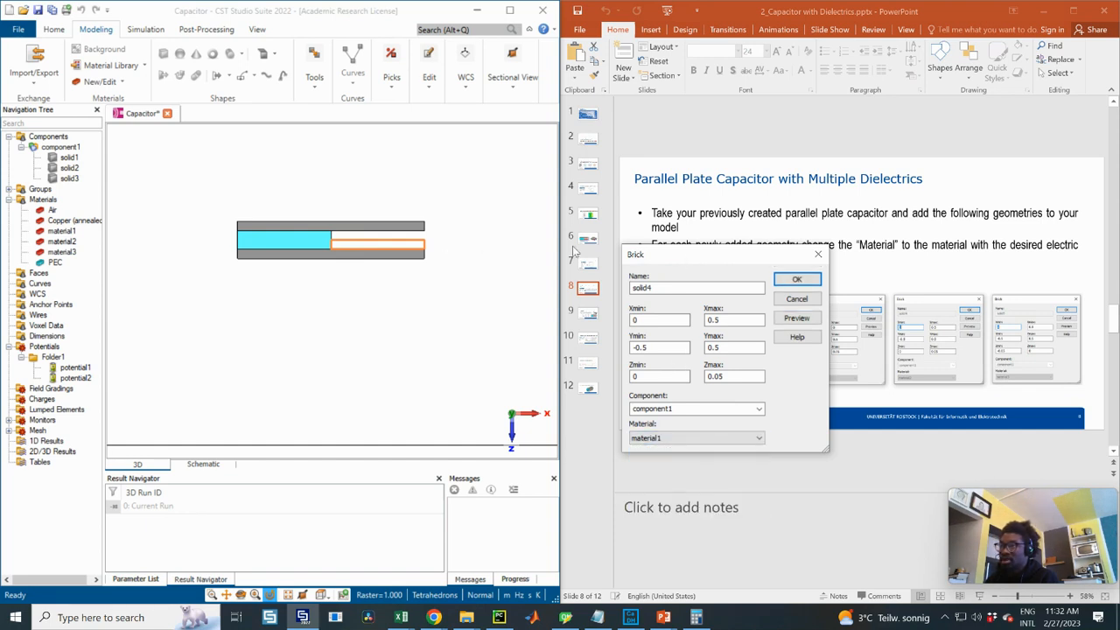
{"action": "left_click_drag", "start_coordinate": [641, 253], "coordinate": [272, 235]}
{"action": "left_click", "coordinate": [599, 259]}
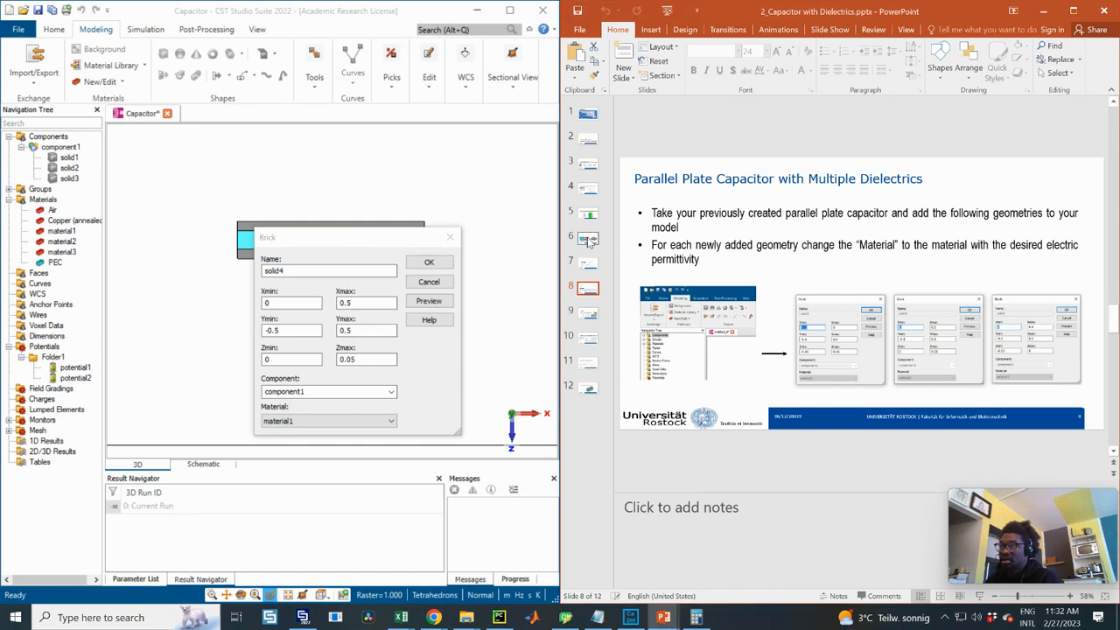
{"action": "left_click", "coordinate": [588, 238]}
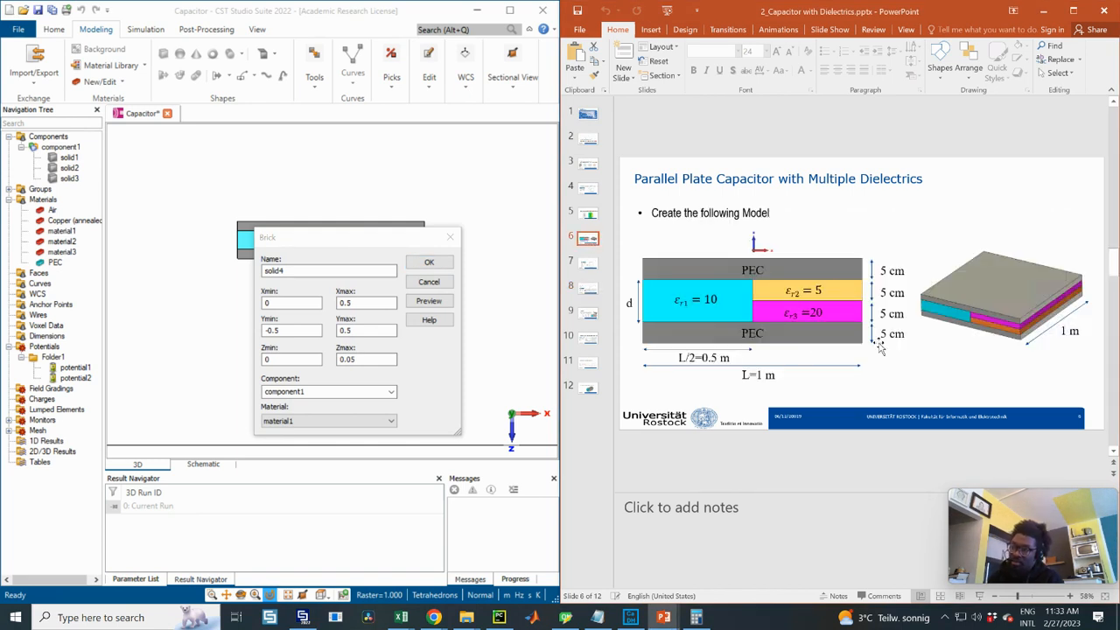
{"action": "left_click", "coordinate": [306, 421]}
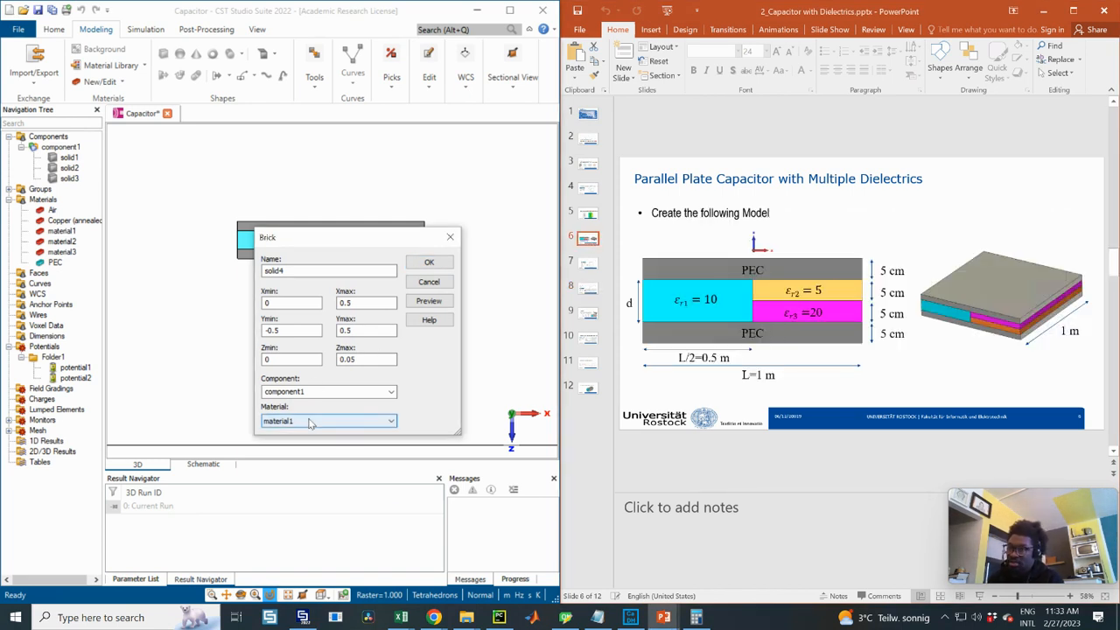
{"action": "left_click", "coordinate": [275, 486]}
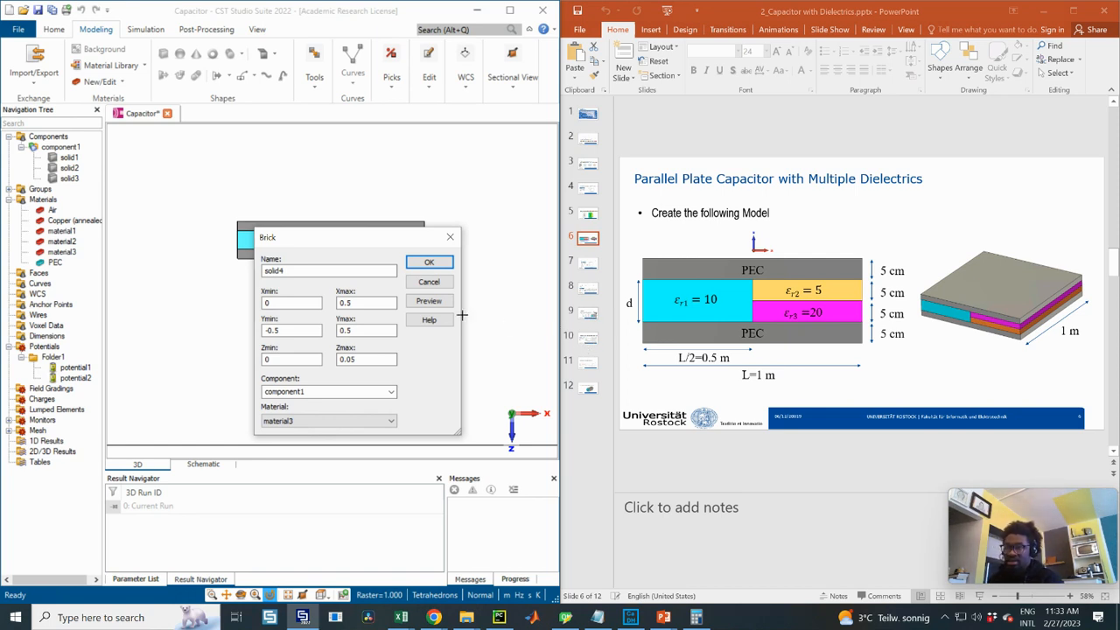
{"action": "left_click", "coordinate": [429, 262]}
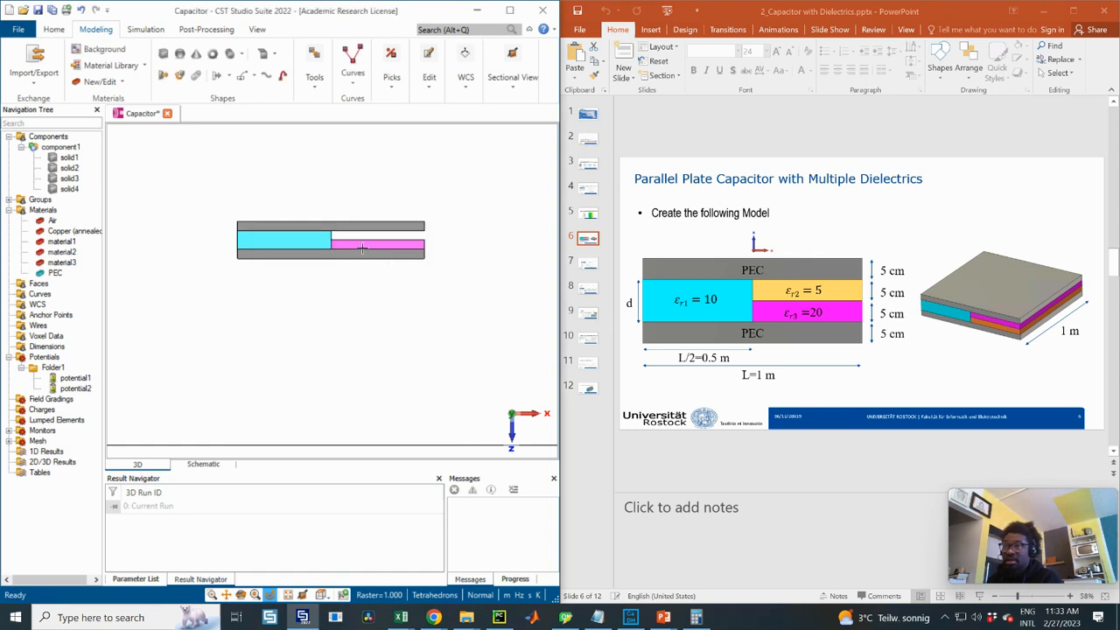
- Start a third dielectric brick with numeric entry, open slide 8 for its dimensions, and set Xmax to 0.5
{"action": "left_click", "coordinate": [590, 298]}
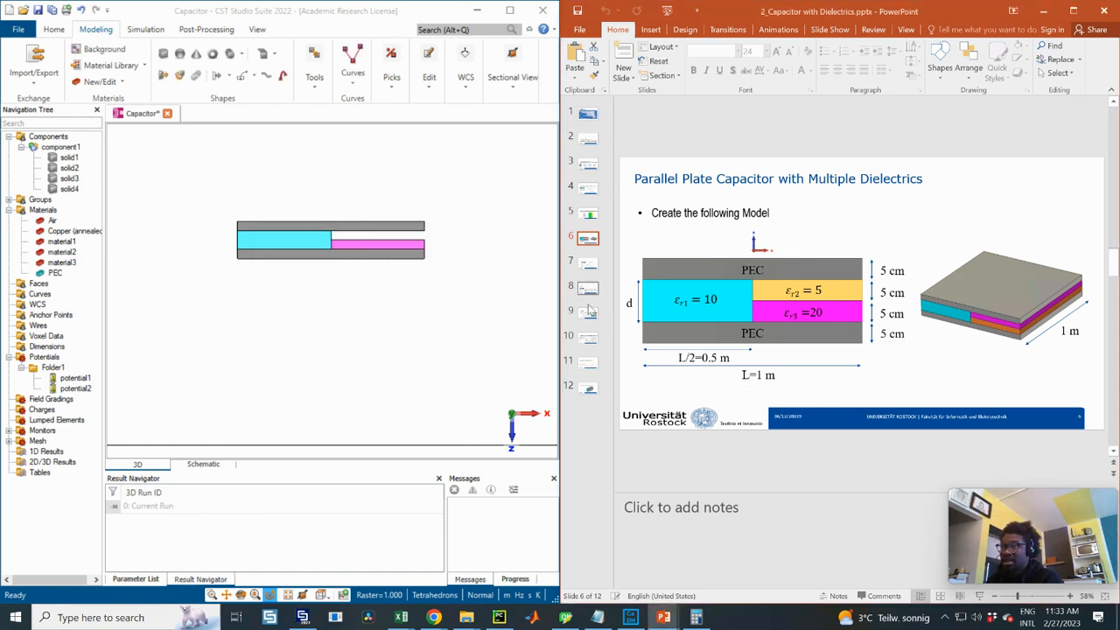
{"action": "left_click", "coordinate": [589, 313]}
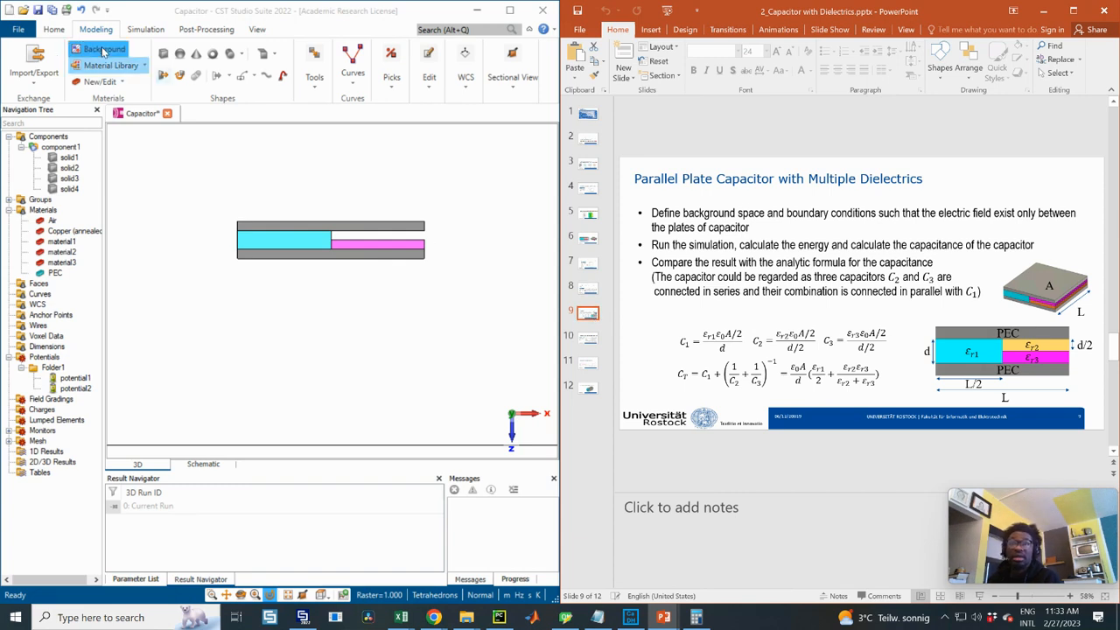
{"action": "left_click", "coordinate": [162, 54]}
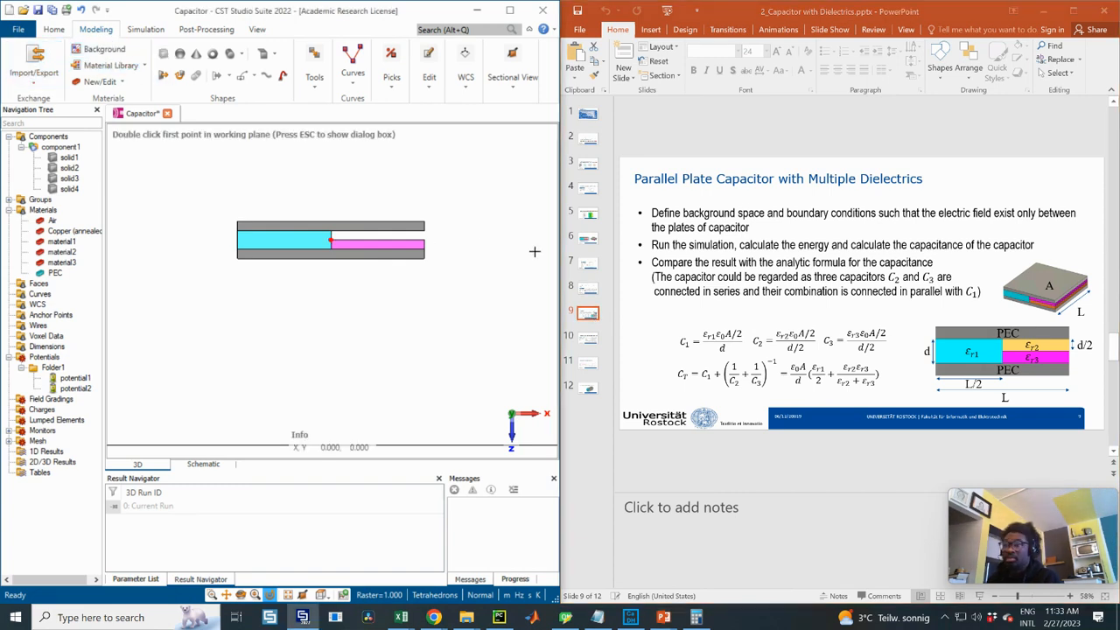
{"action": "key", "text": "Escape"}
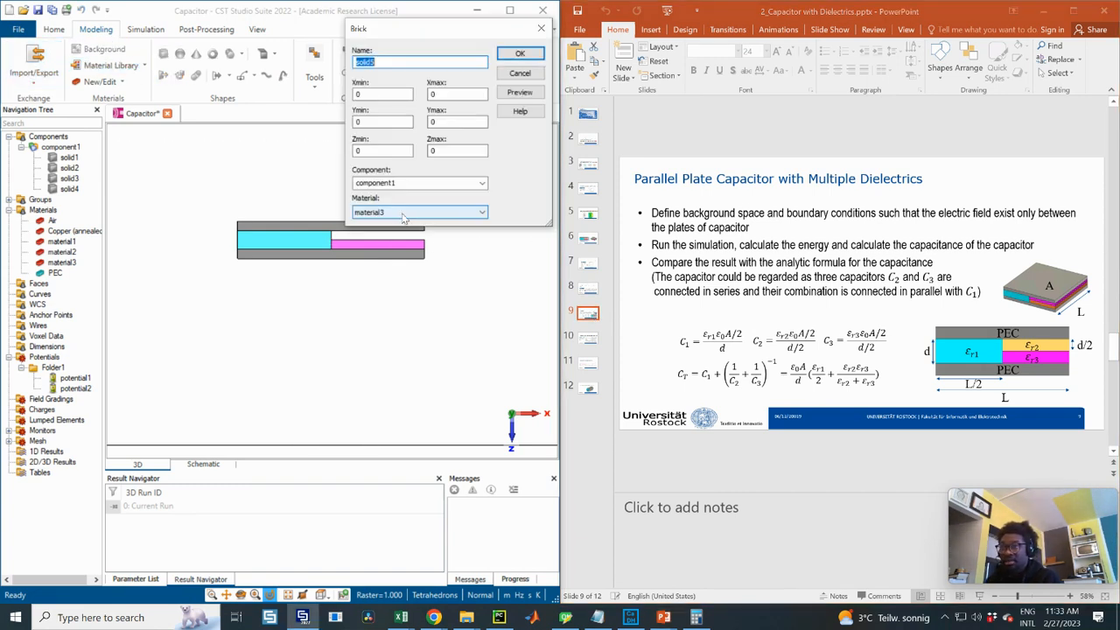
{"action": "left_click_drag", "start_coordinate": [407, 31], "coordinate": [330, 214]}
{"action": "left_click", "coordinate": [588, 293]}
{"action": "left_click", "coordinate": [588, 293]}
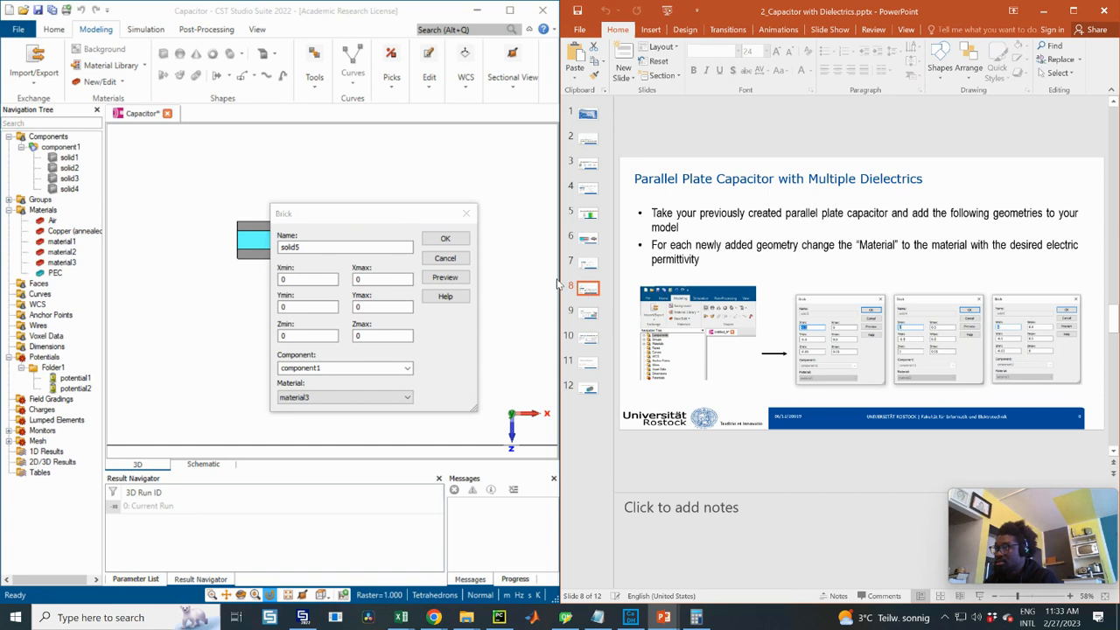
{"action": "left_click", "coordinate": [352, 206]}
{"action": "left_click_drag", "start_coordinate": [352, 210], "coordinate": [751, 298]}
{"action": "left_click", "coordinate": [808, 321]}
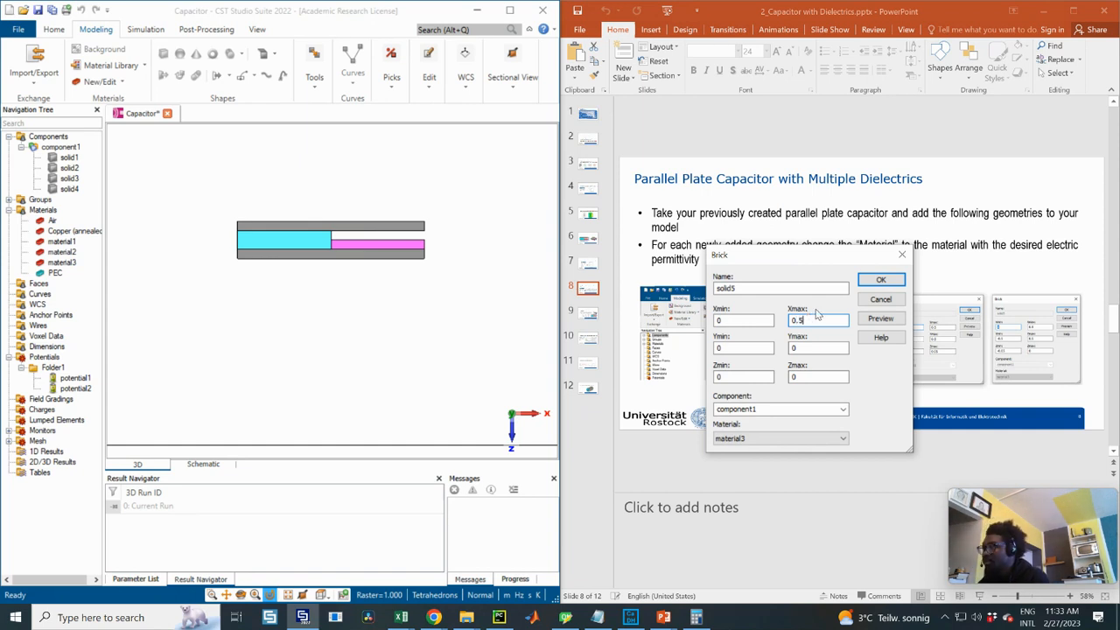
- Set the third brick's Y range from -0.5 to 0.5 and Zmin to -0.05, and preview it
{"action": "key", "text": "Tab"}
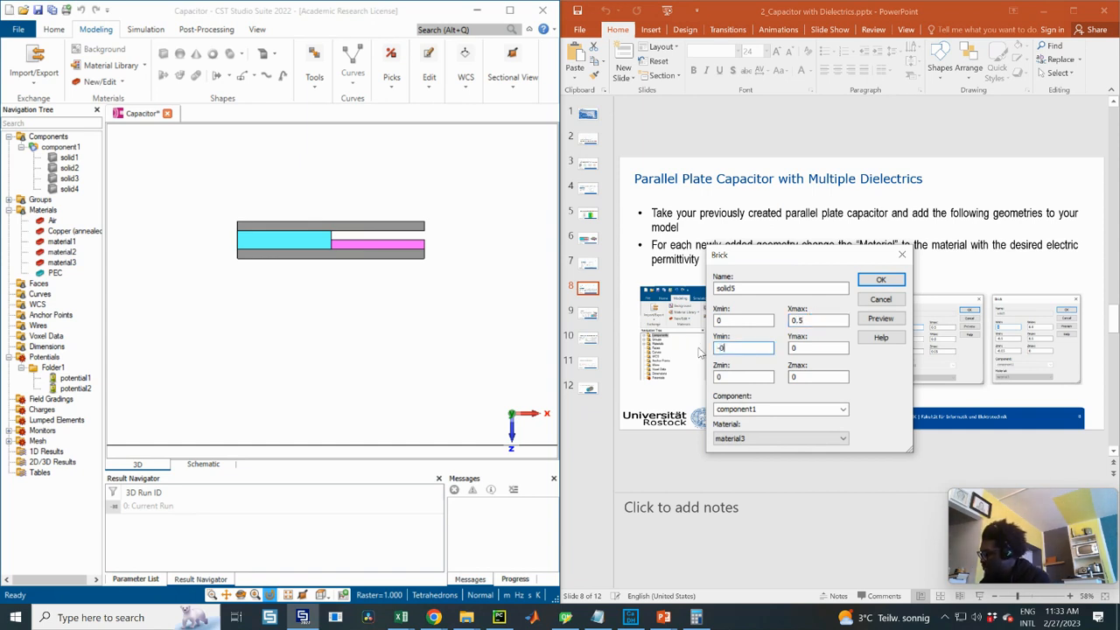
{"action": "type", "text": "-0.5"}
{"action": "left_click", "coordinate": [811, 348]}
{"action": "key", "text": "Tab"}
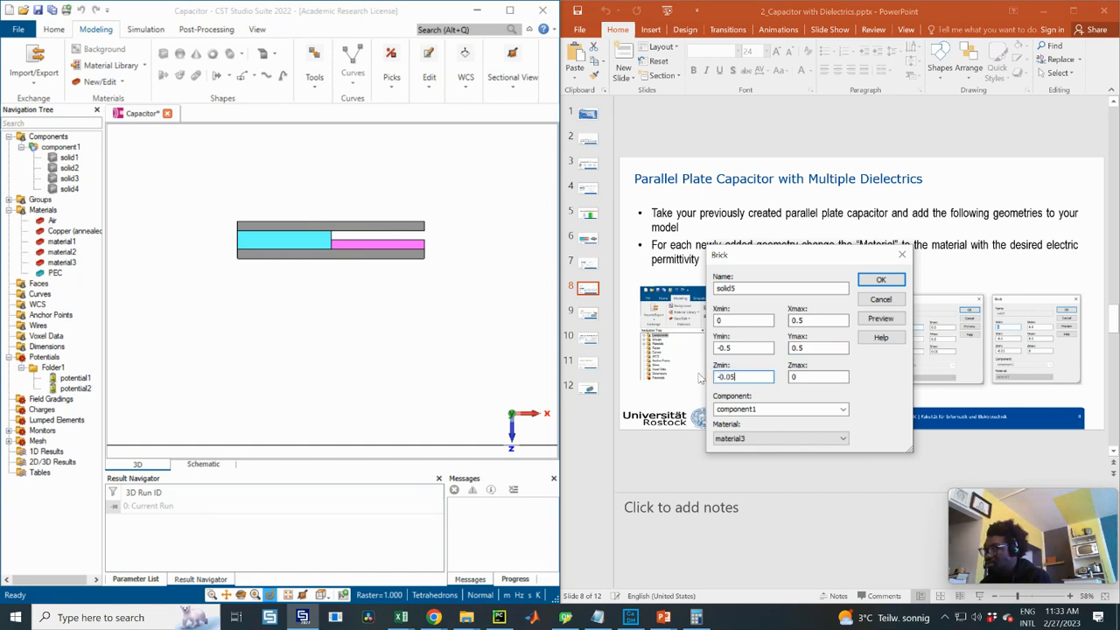
{"action": "left_click", "coordinate": [832, 383]}
{"action": "left_click", "coordinate": [881, 319]}
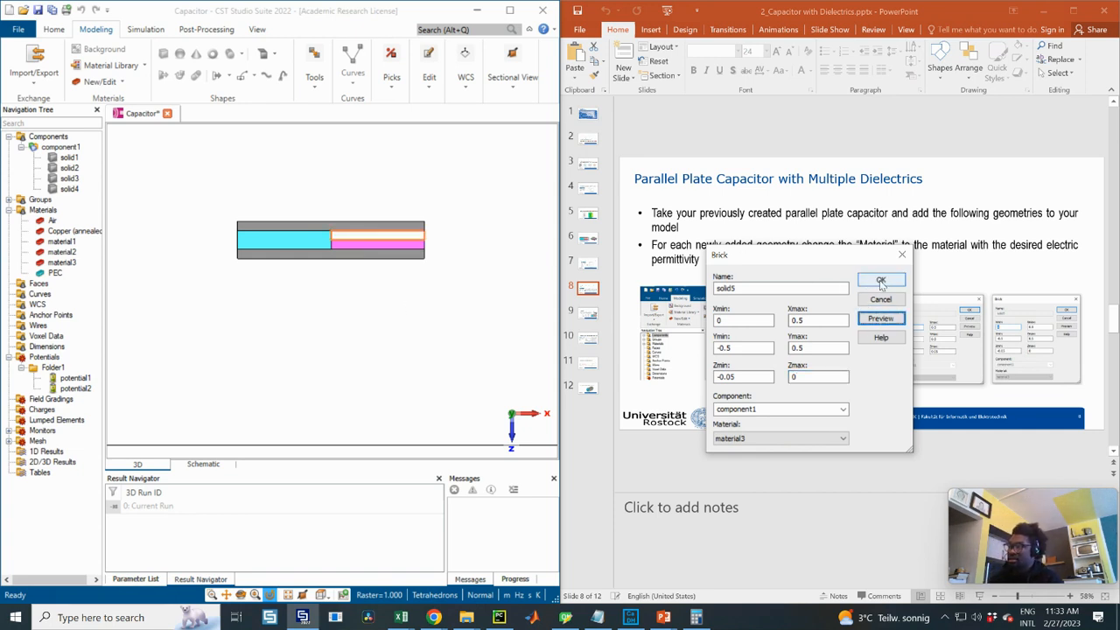
- Assign material2 to the third brick and create it
{"action": "left_click", "coordinate": [763, 443]}
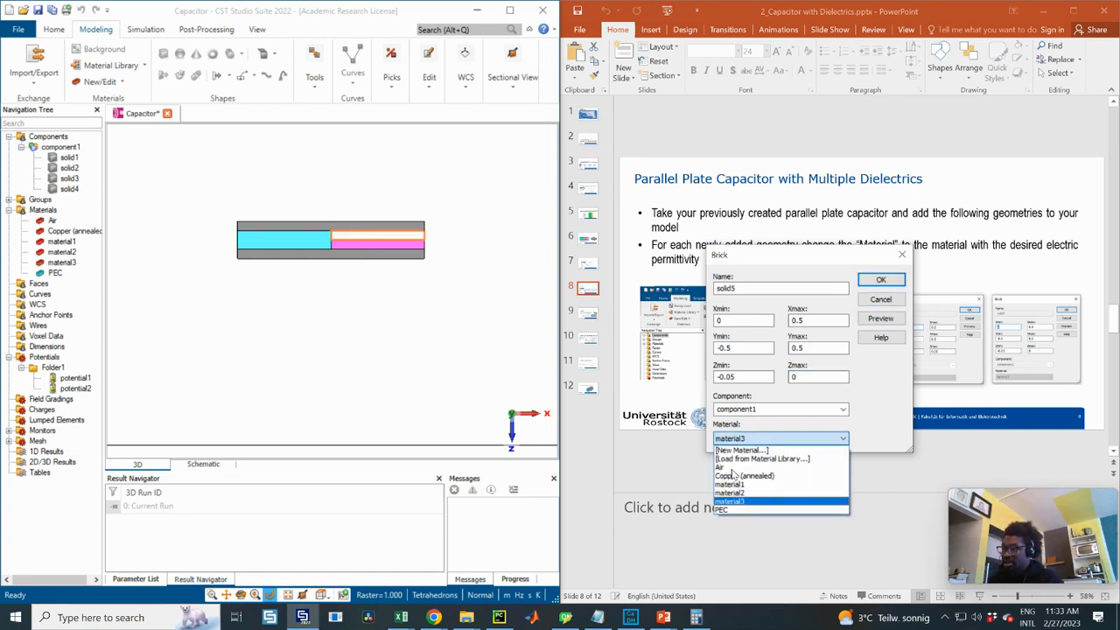
{"action": "left_click", "coordinate": [737, 495]}
{"action": "left_click", "coordinate": [881, 281]}
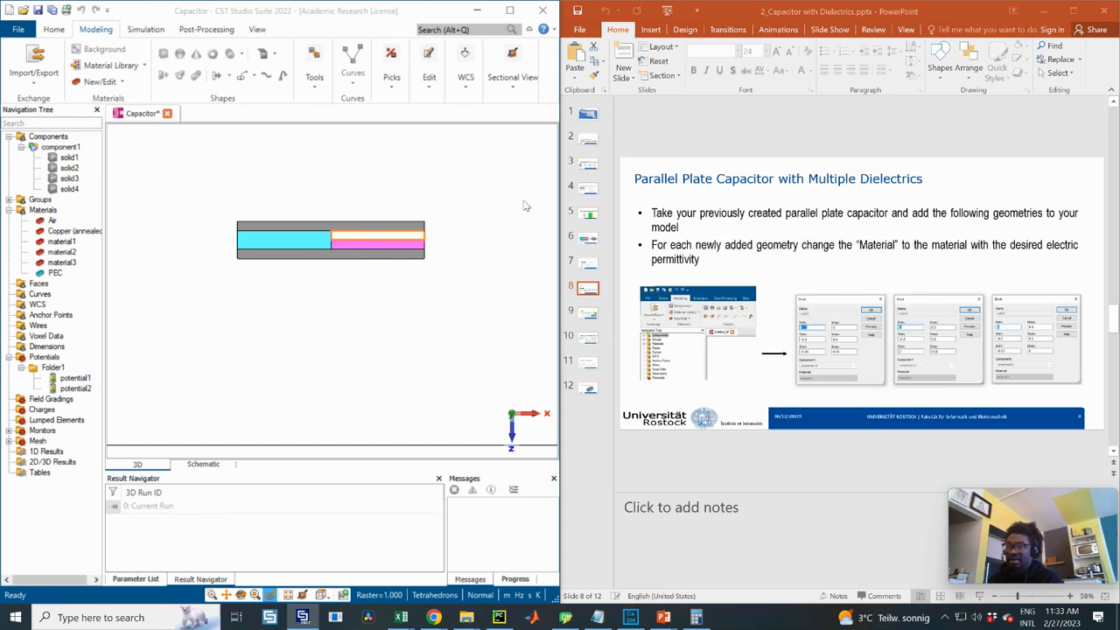
- Compare the dielectric stack with the target model on slide 6 and the brick dimensions on slide 8
{"action": "left_click", "coordinate": [589, 246]}
{"action": "left_click", "coordinate": [589, 241]}
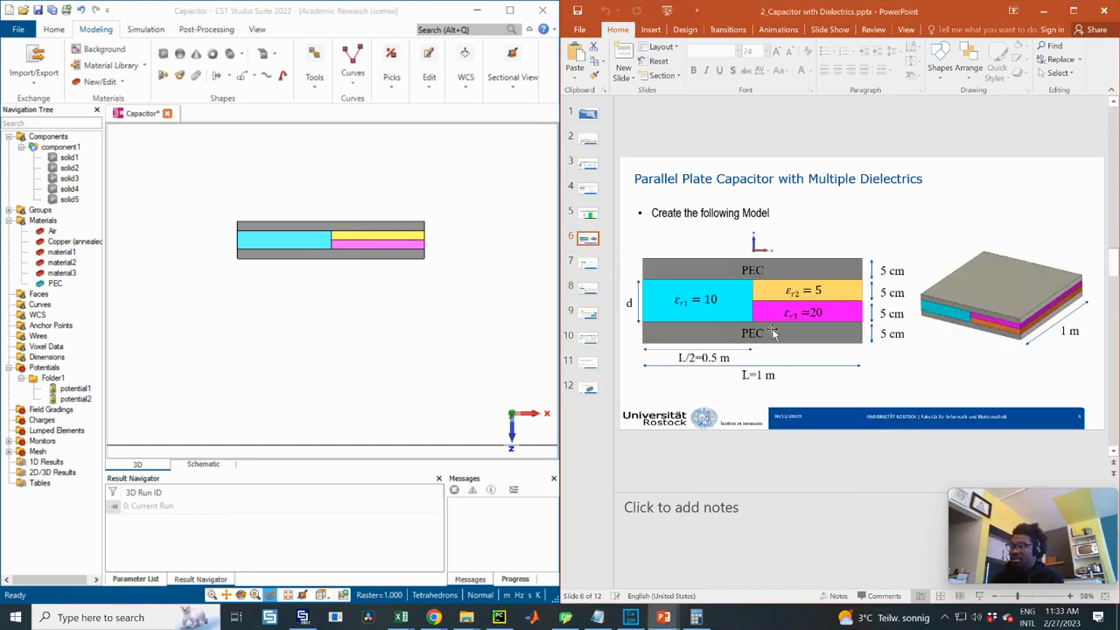
{"action": "scroll", "coordinate": [341, 230], "scroll_direction": "up", "scroll_amount": 2}
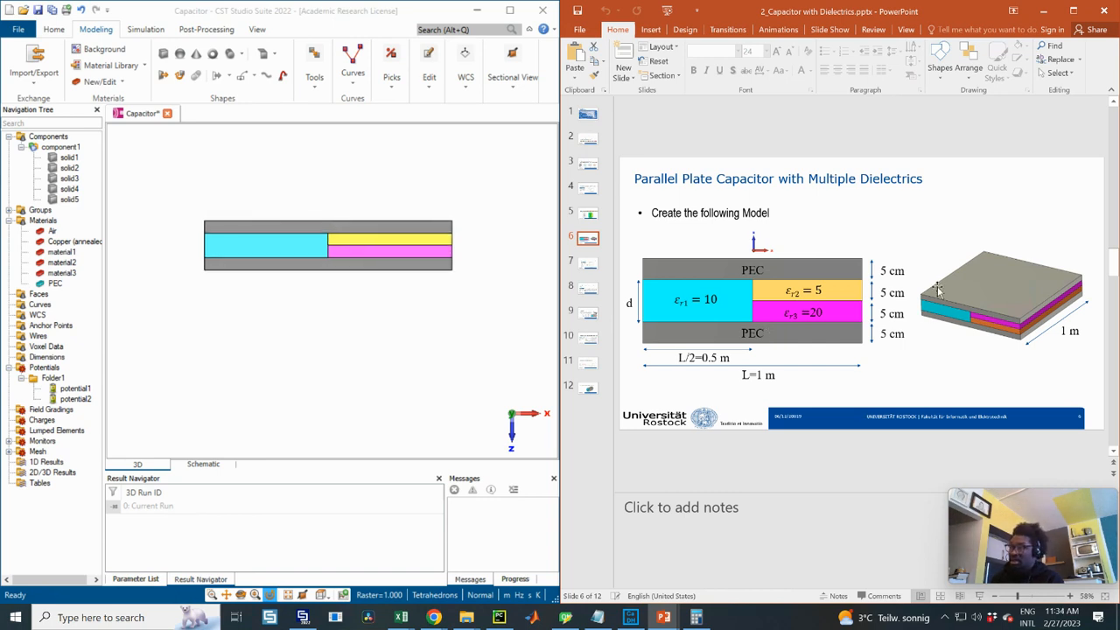
{"action": "left_click", "coordinate": [588, 287]}
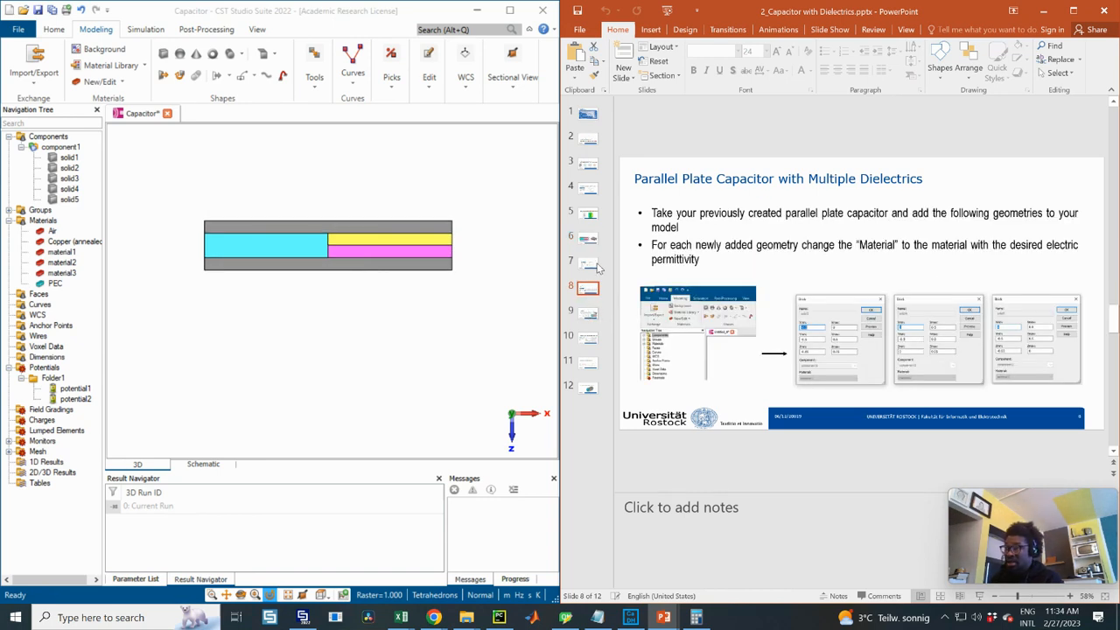
{"action": "left_click", "coordinate": [589, 238]}
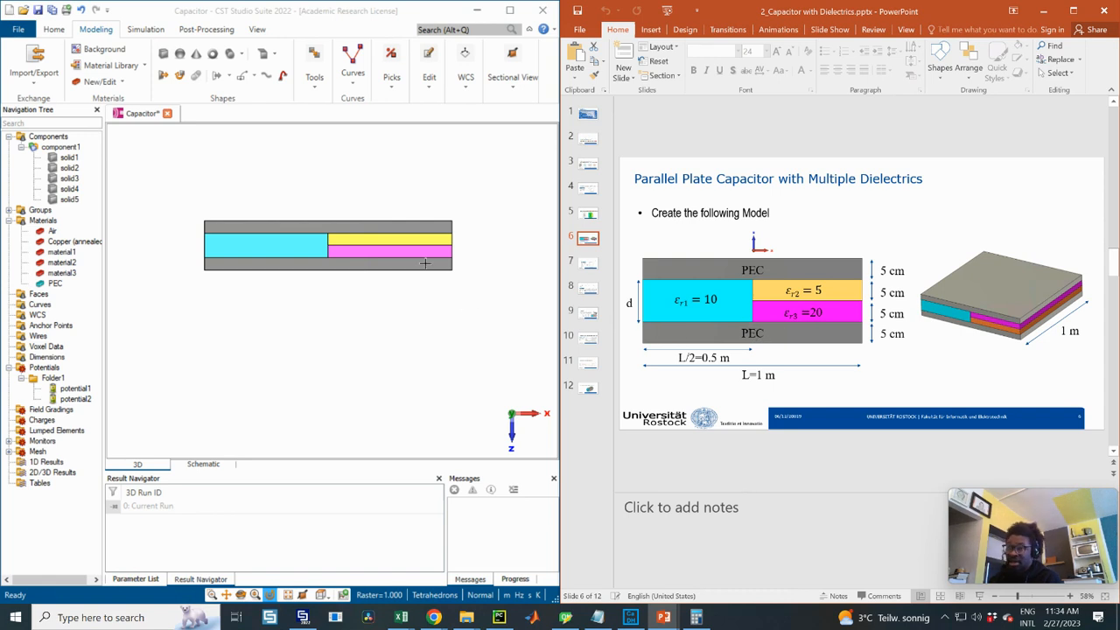
{"action": "left_click", "coordinate": [588, 289]}
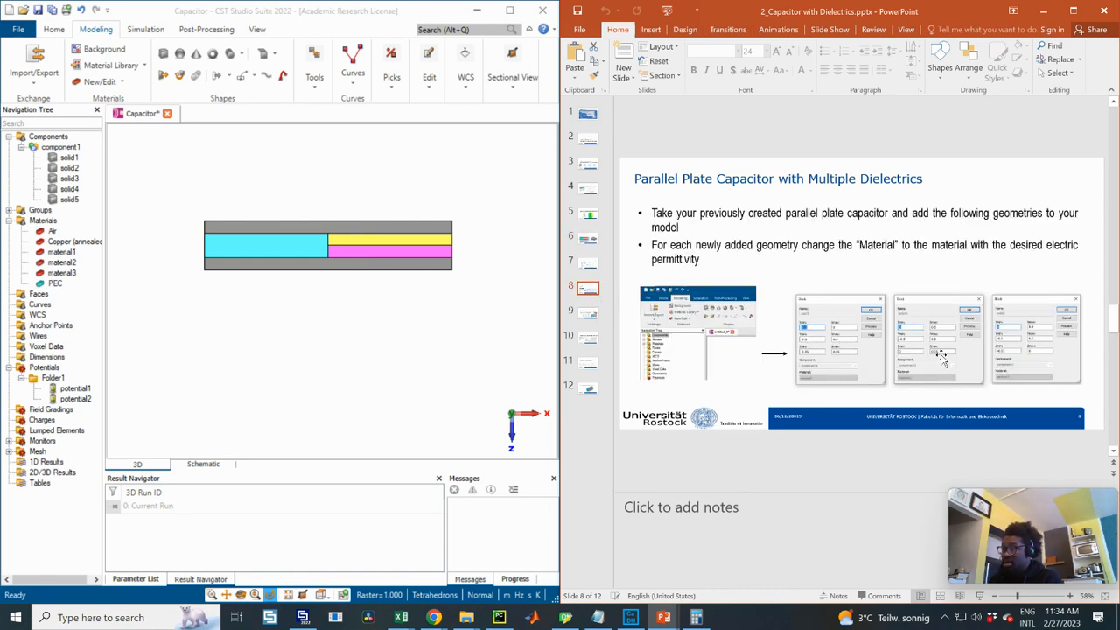
{"action": "left_click", "coordinate": [589, 244]}
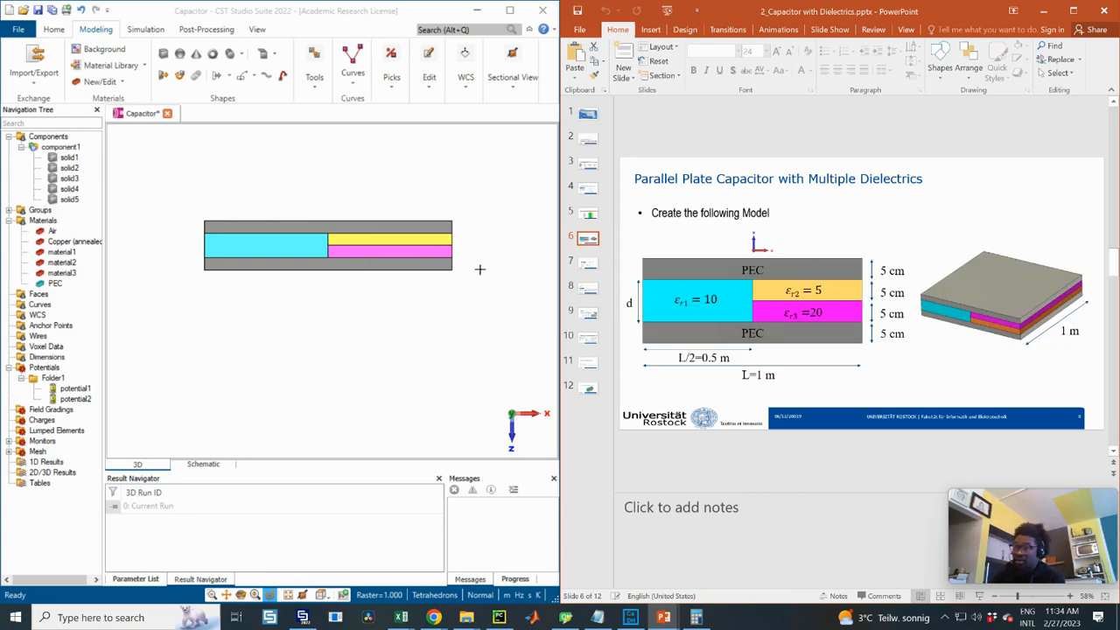
{"action": "left_click", "coordinate": [588, 265]}
{"action": "left_click", "coordinate": [589, 291]}
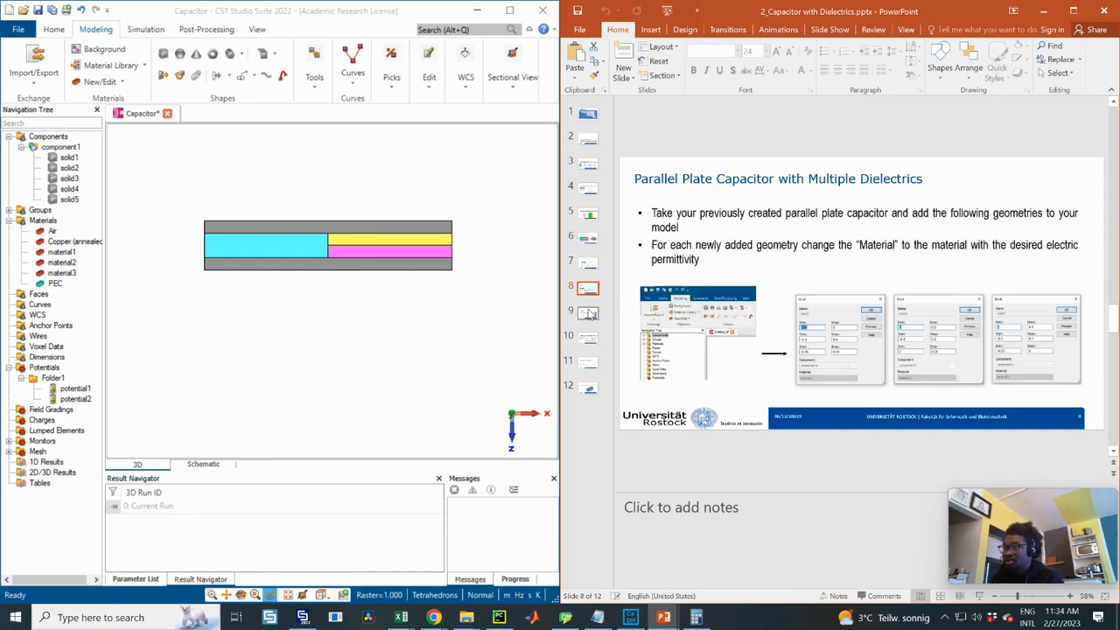
- Open slide 9 and highlight the instruction about defining the background space and boundary conditions
{"action": "left_click", "coordinate": [587, 313]}
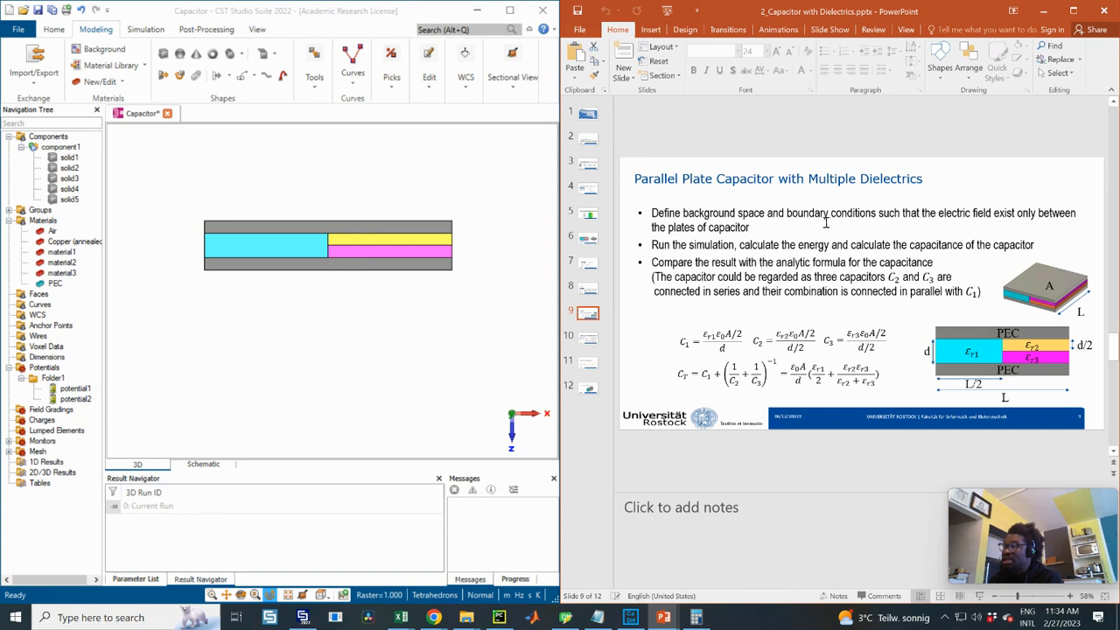
{"action": "left_click_drag", "start_coordinate": [749, 228], "coordinate": [657, 216]}
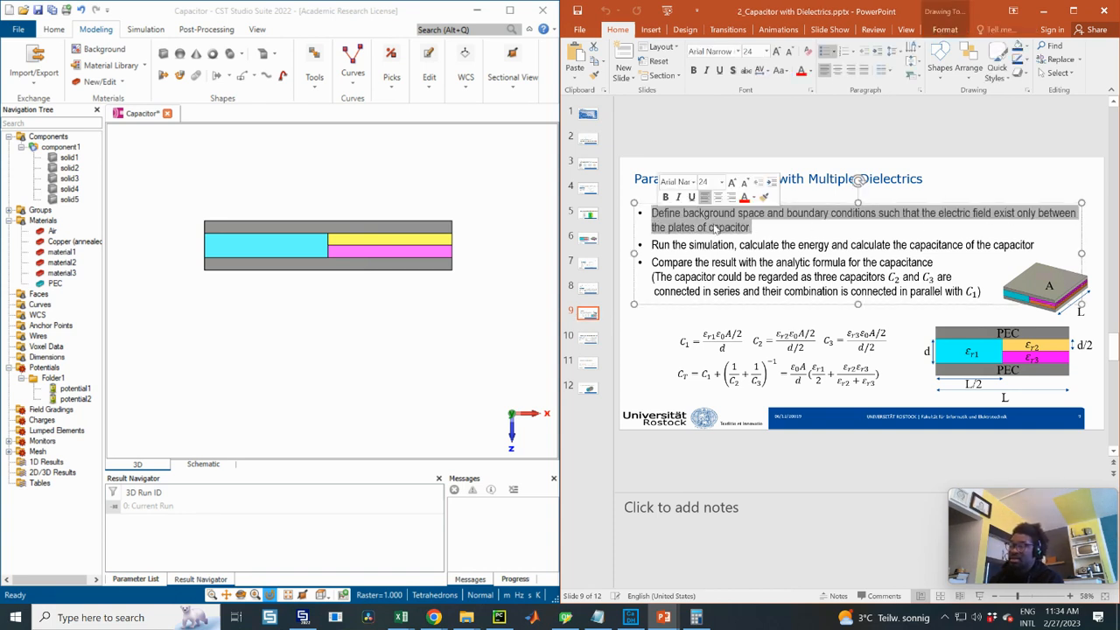
{"action": "left_click", "coordinate": [763, 227]}
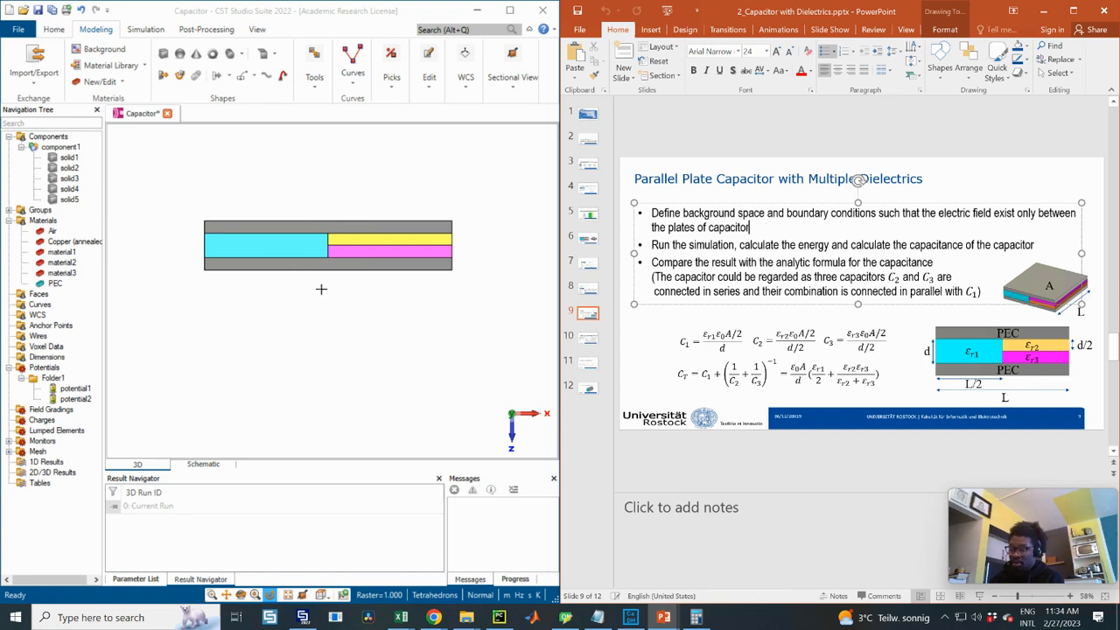
- Set the background's surrounding space distance to 0 in all directions and apply it
{"action": "left_click_drag", "start_coordinate": [338, 266], "coordinate": [315, 239]}
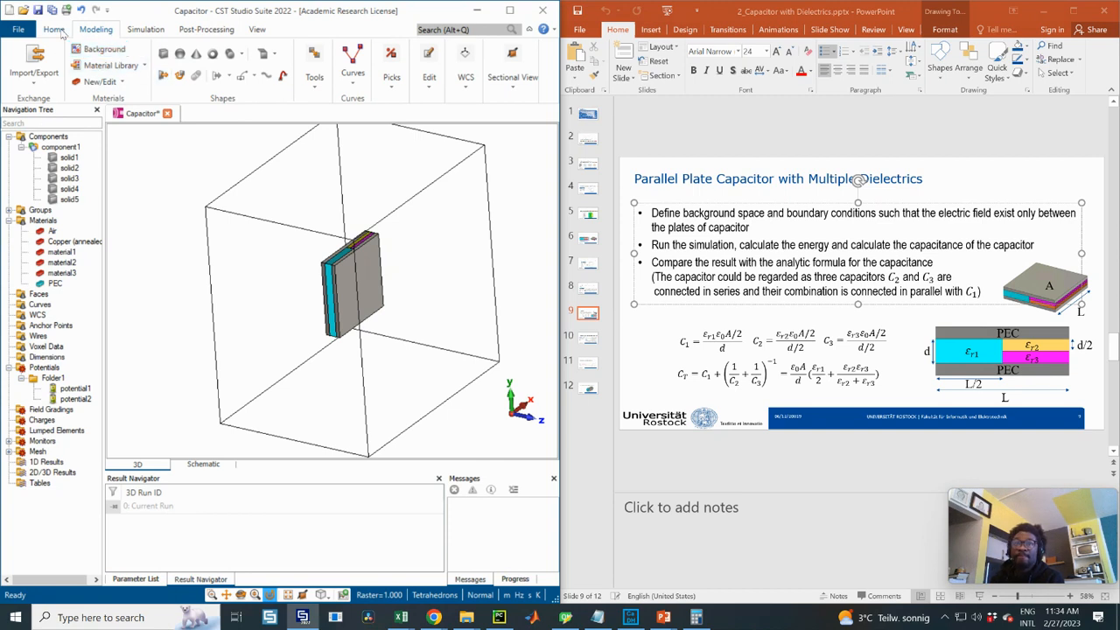
{"action": "left_click", "coordinate": [145, 29]}
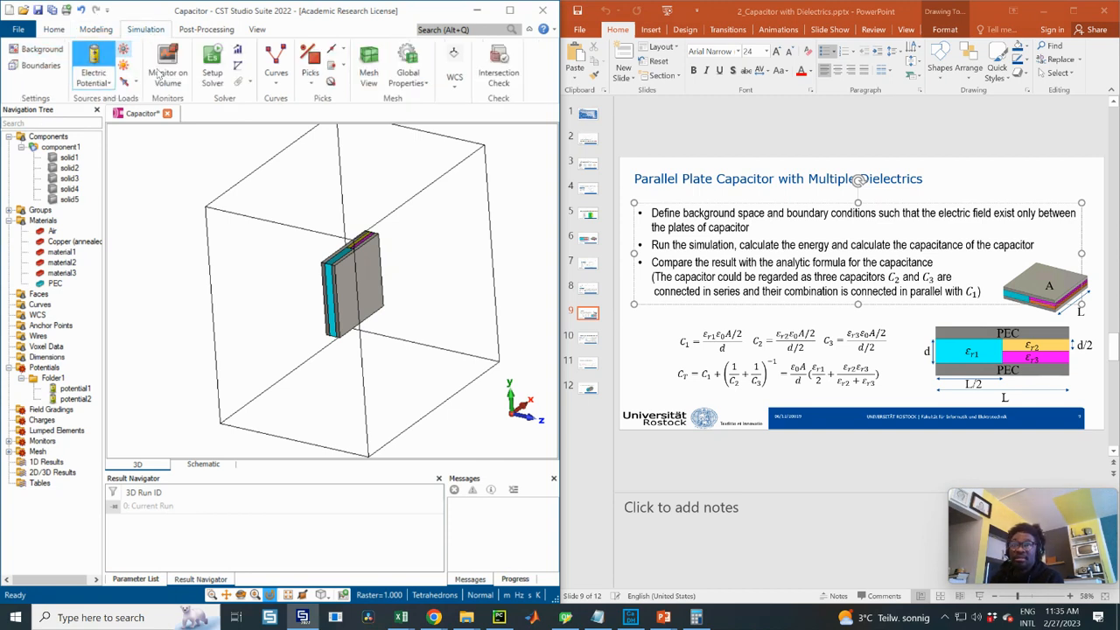
{"action": "left_click", "coordinate": [26, 50]}
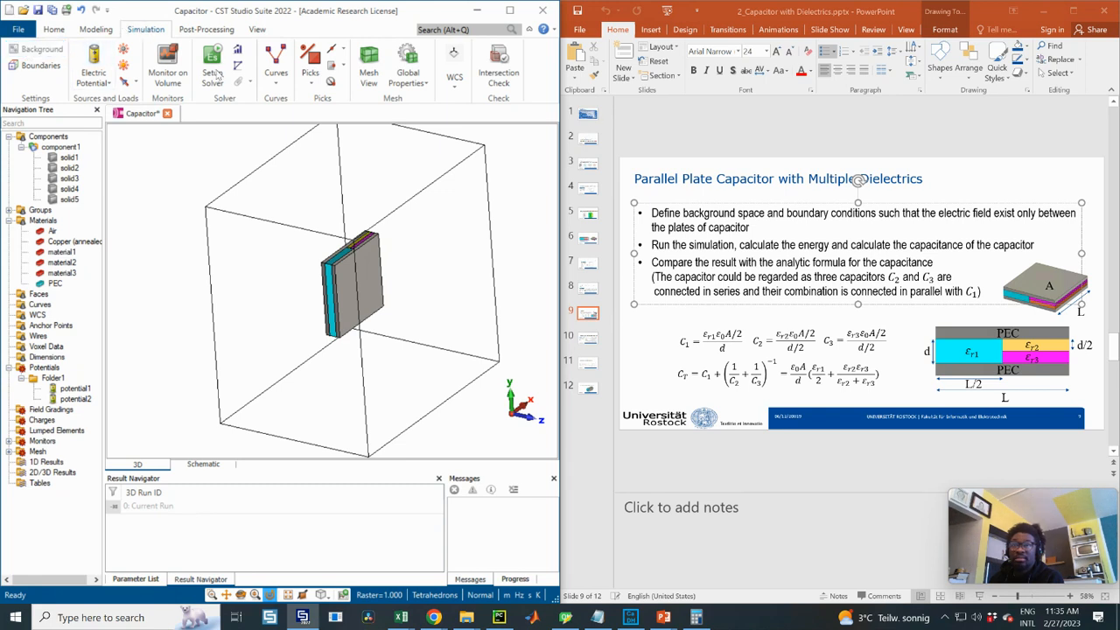
{"action": "double_click", "coordinate": [524, 286]}
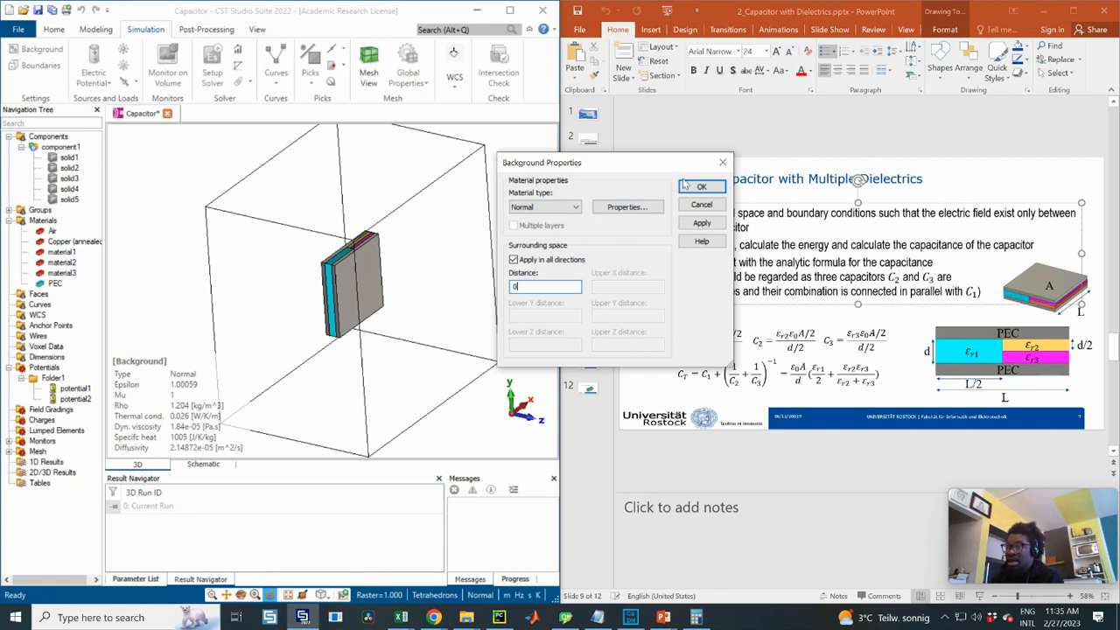
{"action": "left_click", "coordinate": [702, 222]}
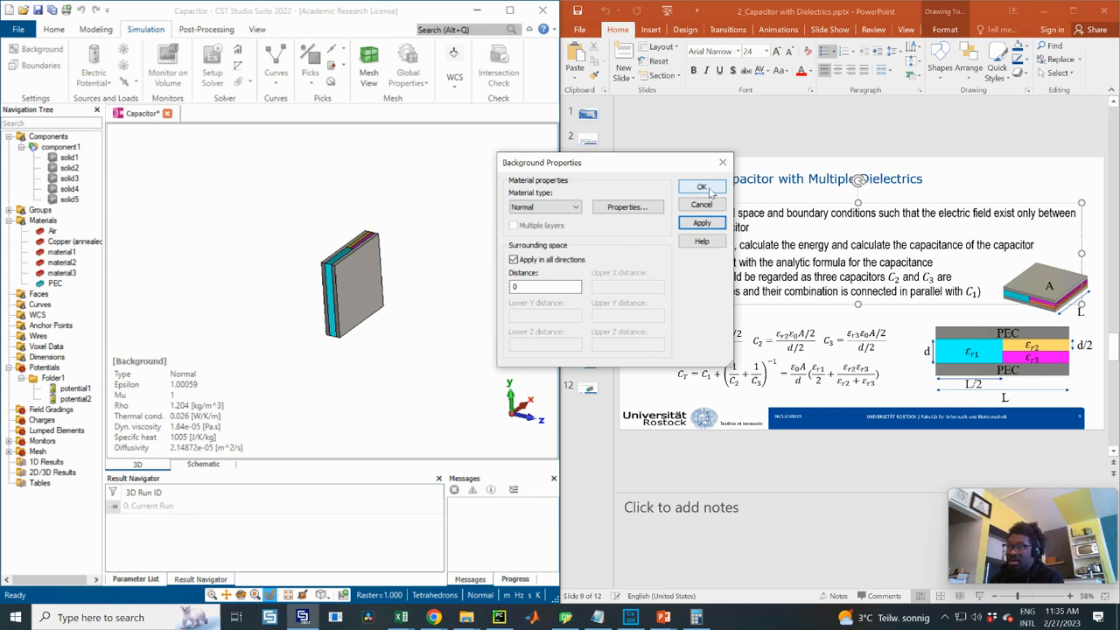
{"action": "left_click", "coordinate": [701, 186]}
- Examine the capacitor's layers from the side and check the individual solids of component1
{"action": "key", "text": "6"}
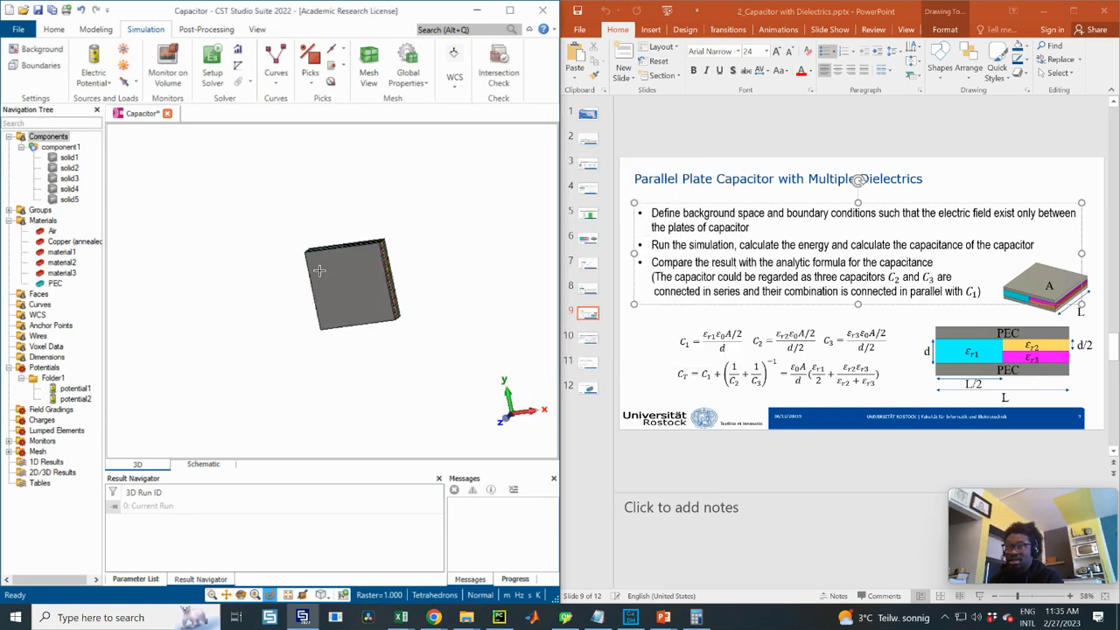
{"action": "scroll", "coordinate": [348, 245], "scroll_direction": "up", "scroll_amount": 3}
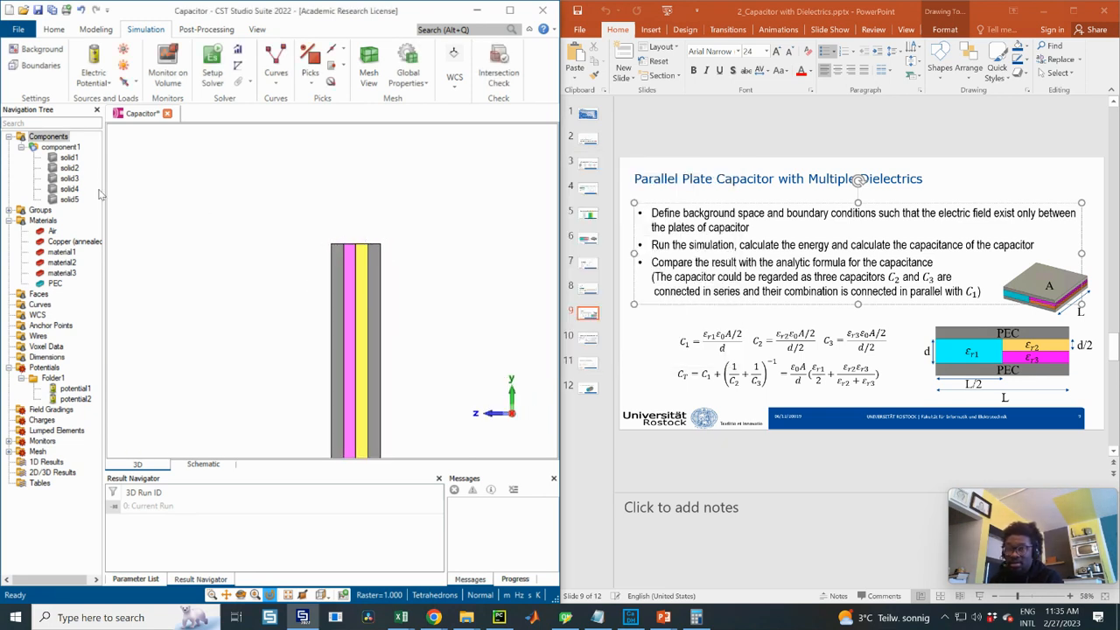
{"action": "left_click", "coordinate": [70, 158]}
{"action": "key", "text": "Down"}
{"action": "key", "text": "Down"}
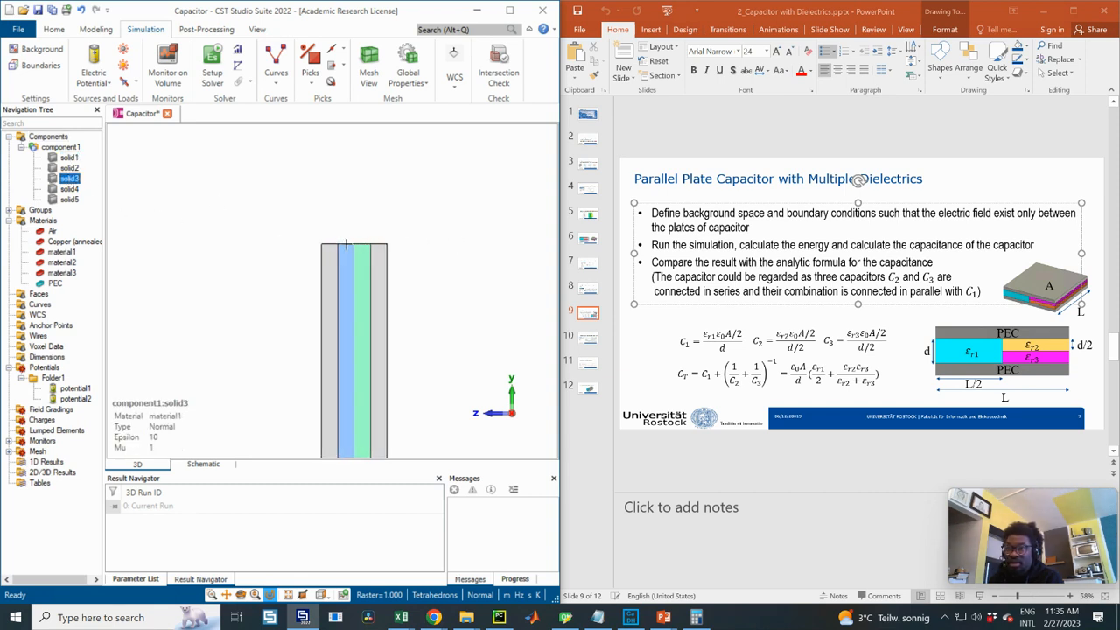
{"action": "scroll", "coordinate": [383, 250], "scroll_direction": "down", "scroll_amount": 2}
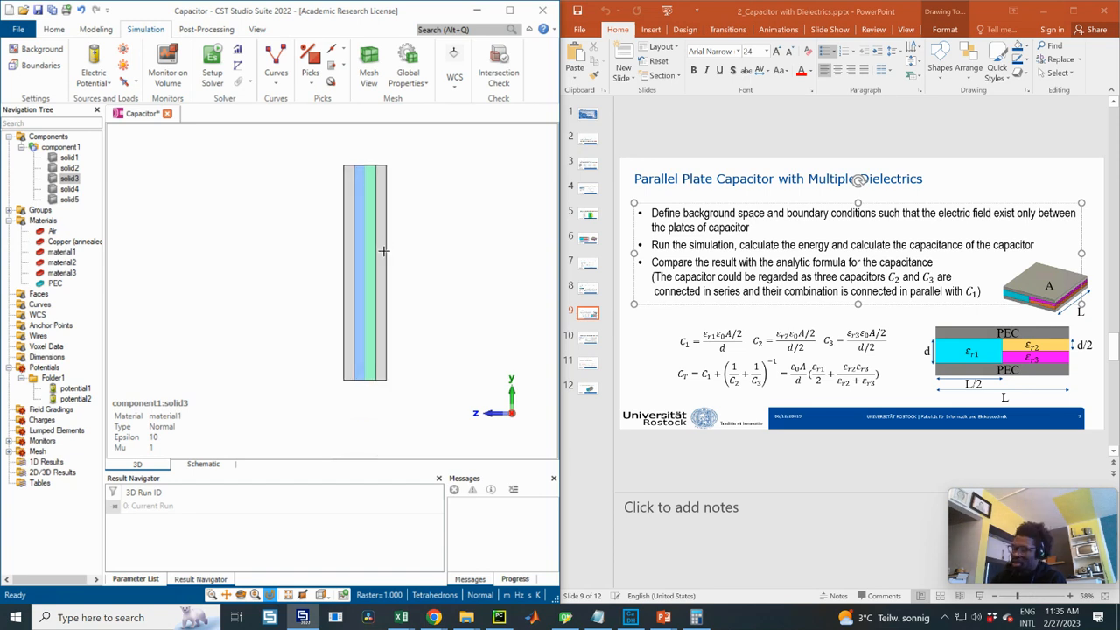
{"action": "middle_click_drag", "start_coordinate": [370, 206], "coordinate": [361, 235]}
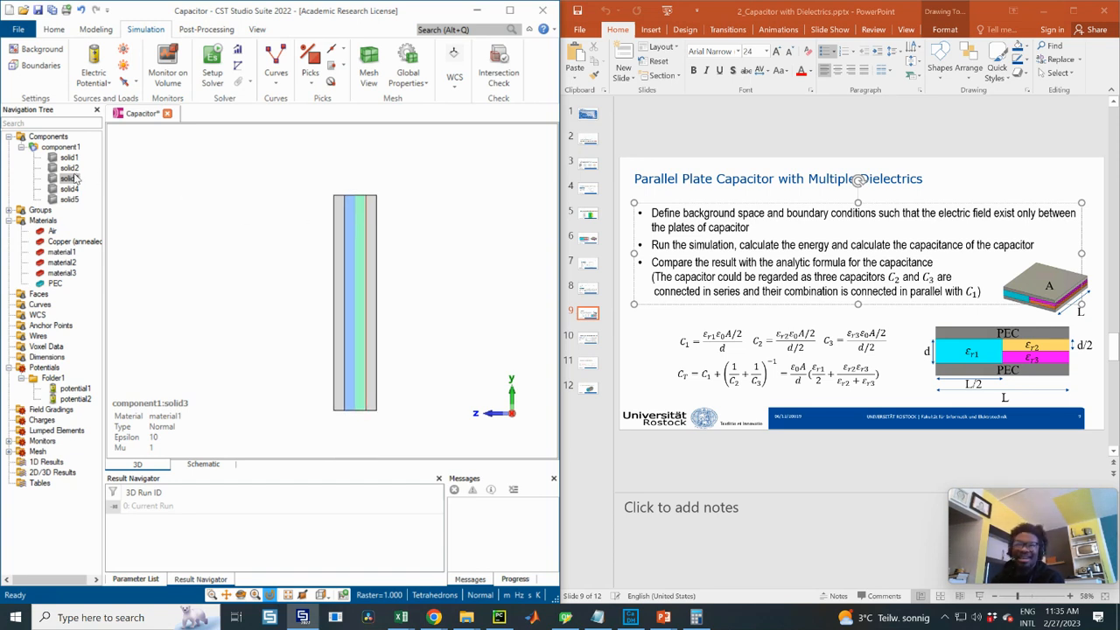
{"action": "left_click", "coordinate": [62, 147]}
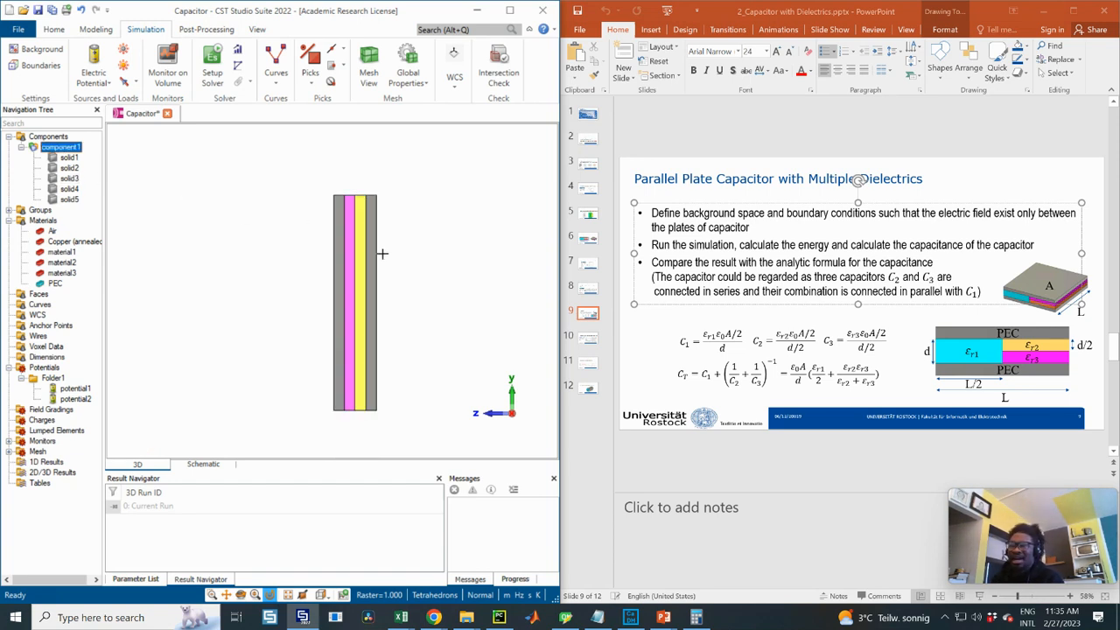
{"action": "left_click_drag", "start_coordinate": [422, 217], "coordinate": [504, 278]}
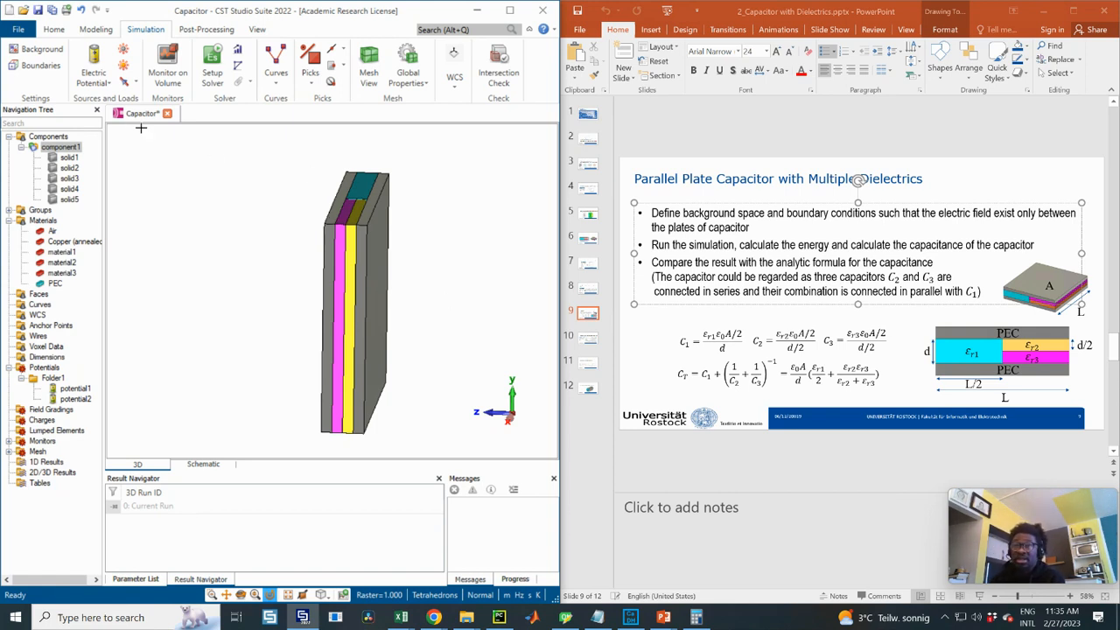
- Set the Xmax, Ymax and Zmax boundary conditions of the capacitor model to magnetic (Ht = 0)
{"action": "left_click", "coordinate": [40, 66]}
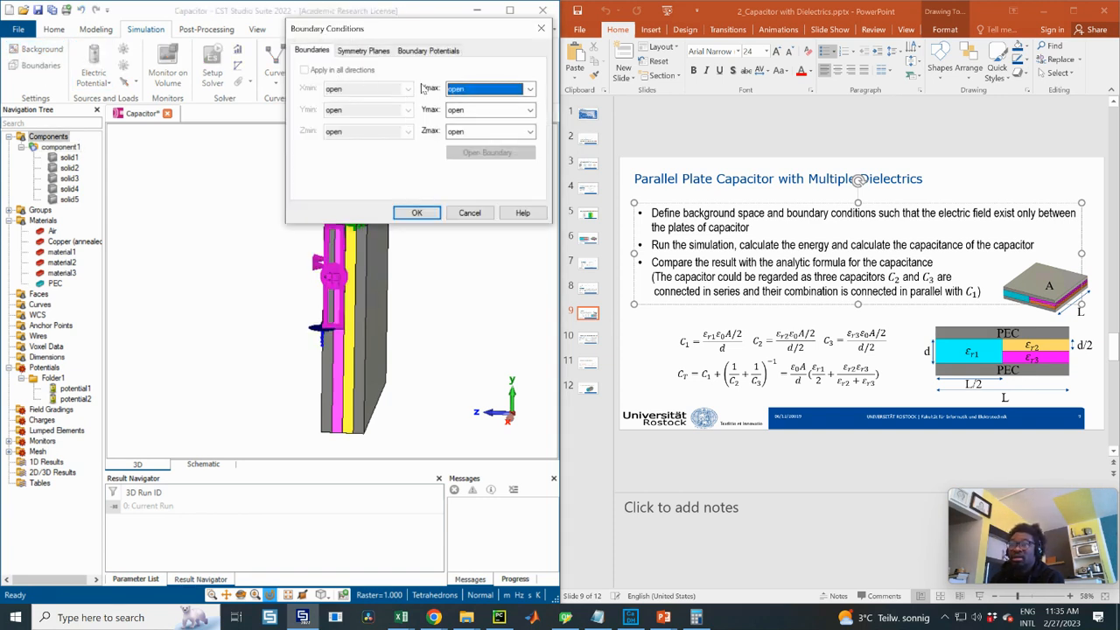
{"action": "left_click", "coordinate": [496, 90]}
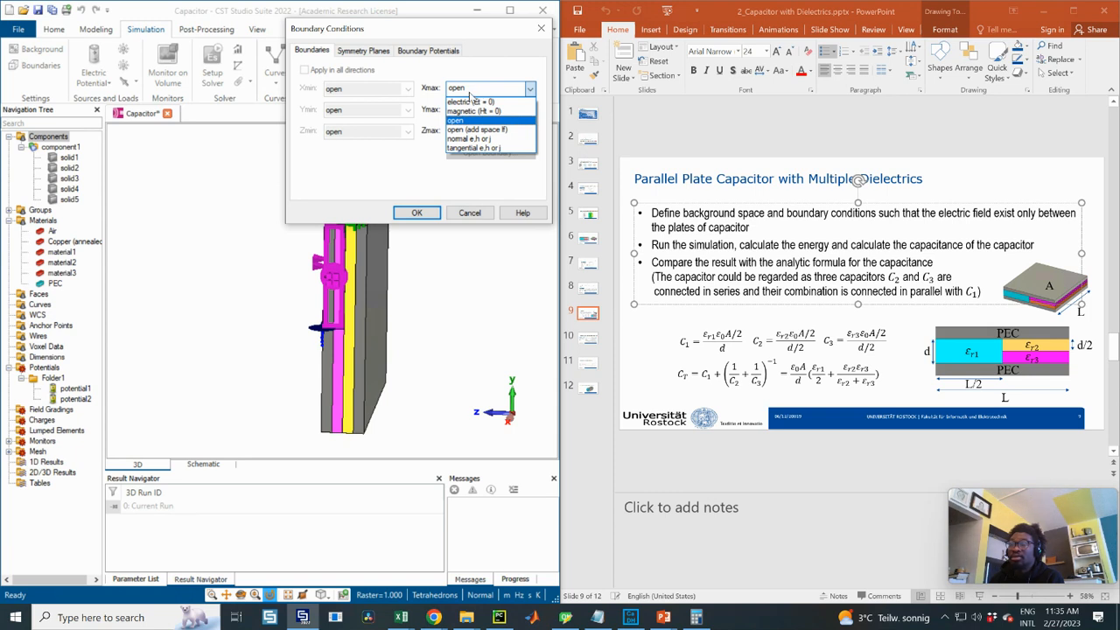
{"action": "left_click", "coordinate": [473, 112]}
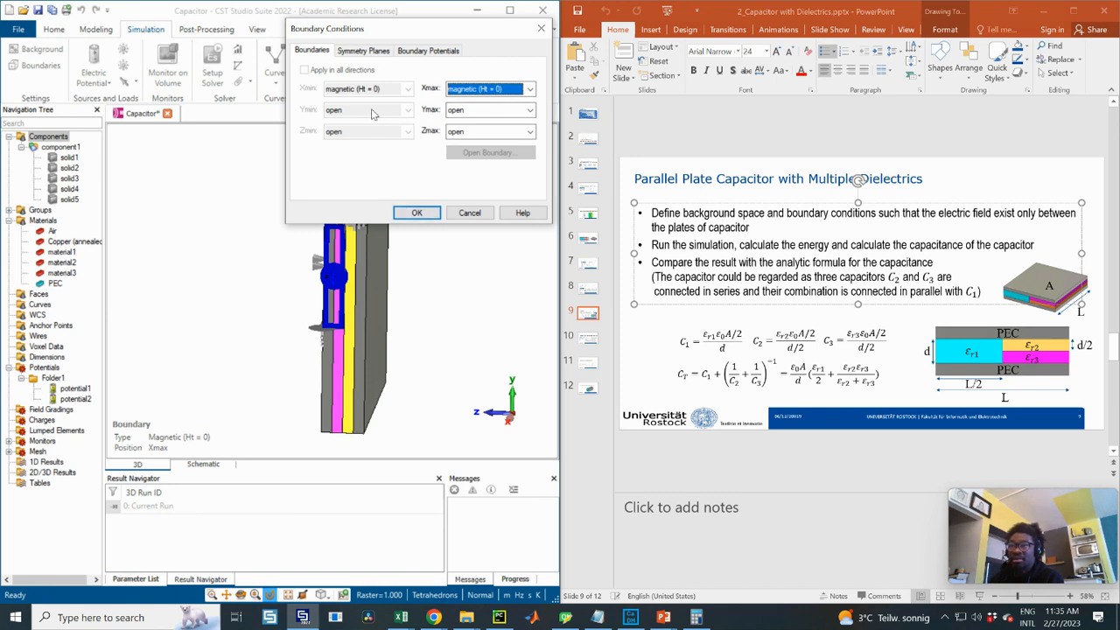
{"action": "left_click", "coordinate": [502, 110]}
{"action": "left_click", "coordinate": [471, 132]}
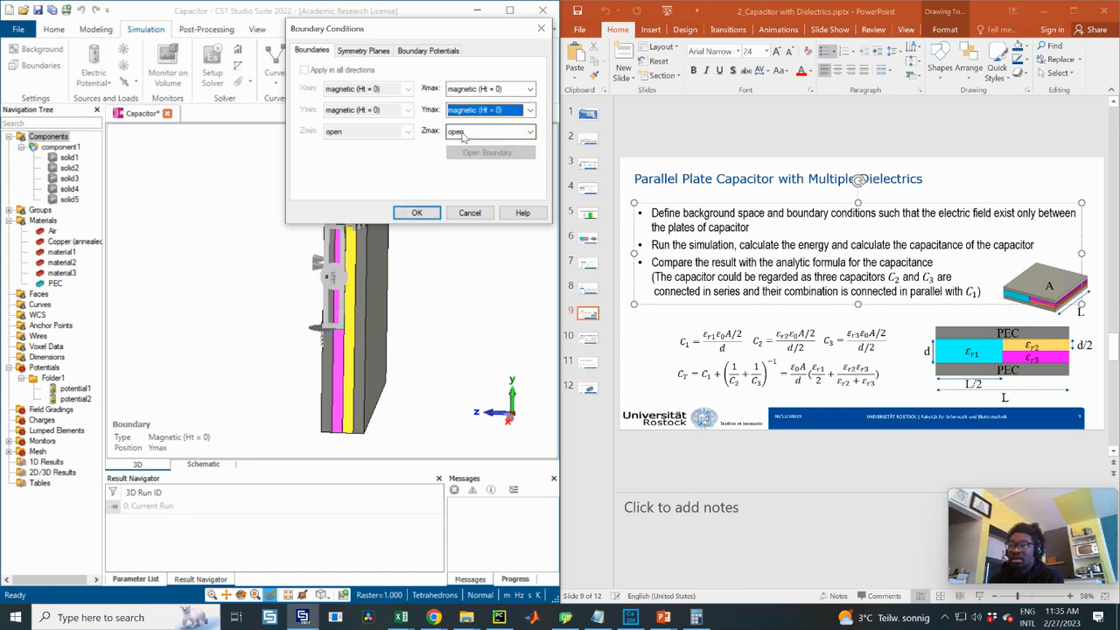
{"action": "left_click", "coordinate": [464, 131]}
{"action": "left_click", "coordinate": [473, 153]}
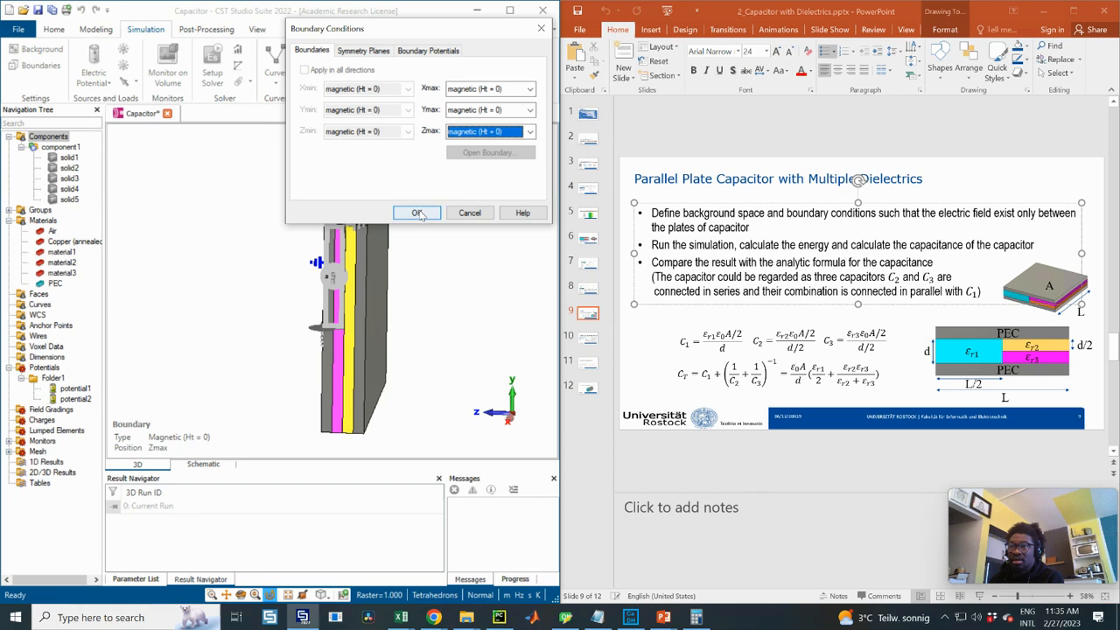
- Examine the magnetic boundaries around the capacitor's plates and dielectric layers from the front, side and edge, with the boundary settings clear of the model
{"action": "left_click_drag", "start_coordinate": [389, 28], "coordinate": [639, 134]}
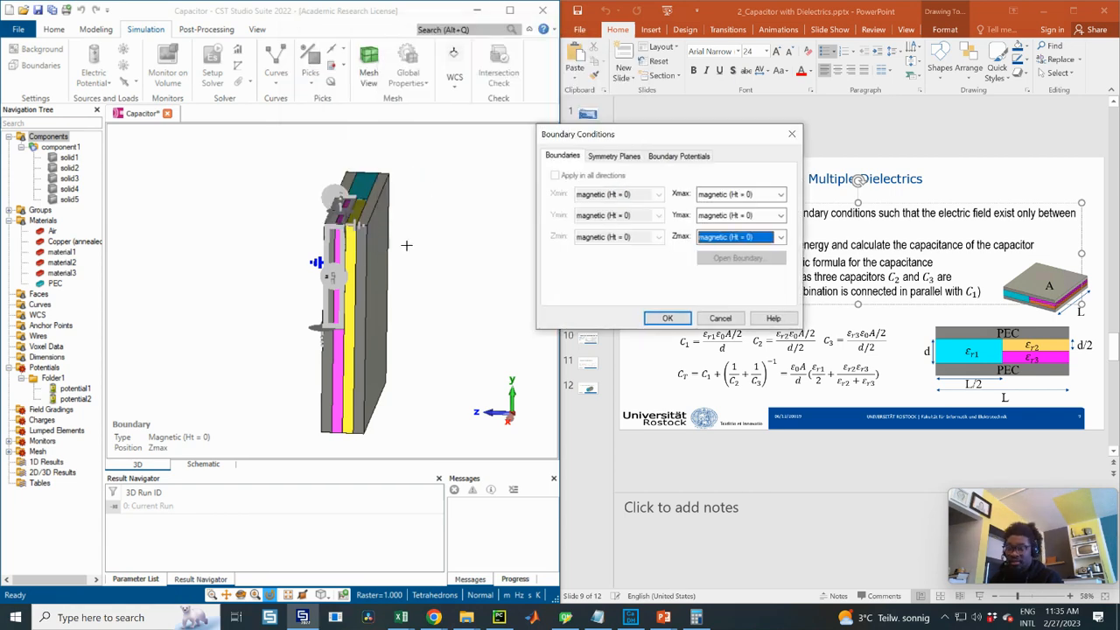
{"action": "left_click_drag", "start_coordinate": [417, 252], "coordinate": [378, 273]}
{"action": "left_click_drag", "start_coordinate": [422, 224], "coordinate": [356, 306]}
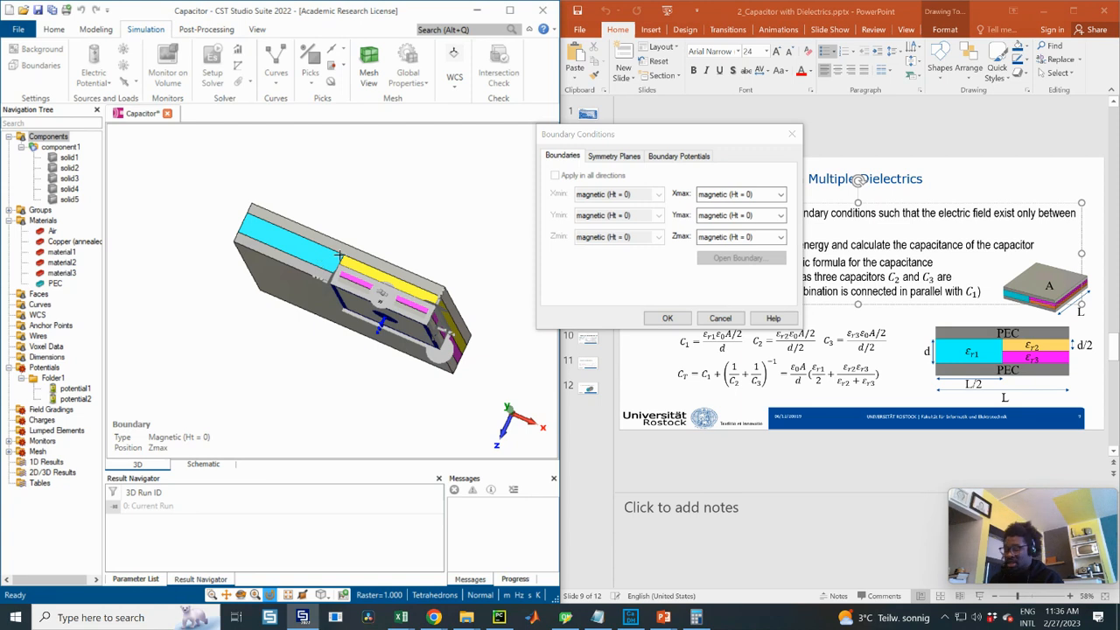
{"action": "key", "text": "8"}
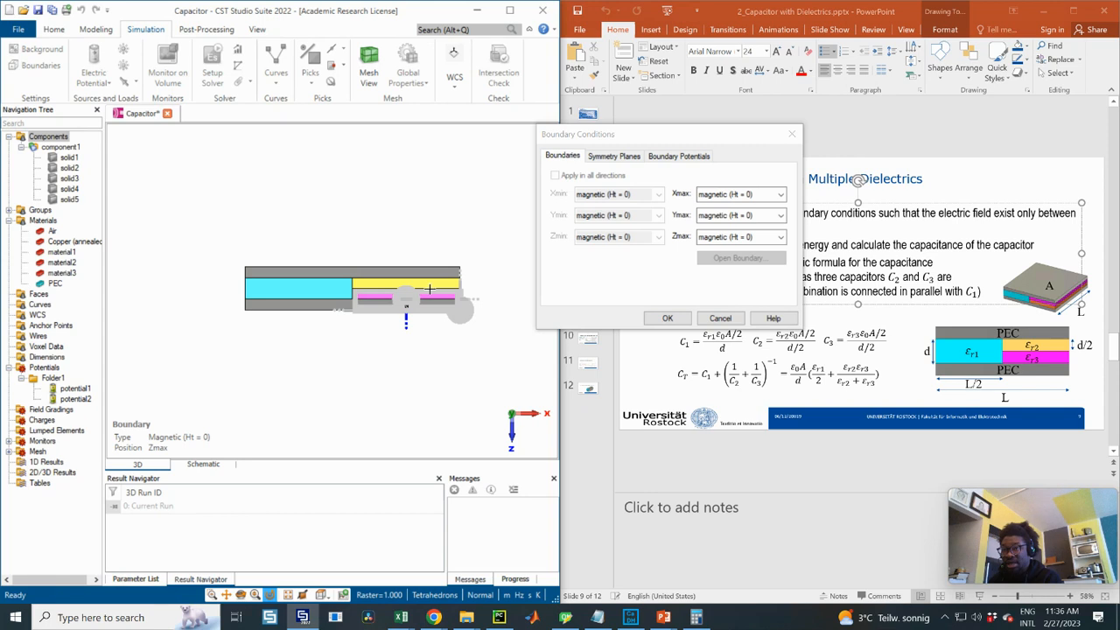
{"action": "key", "text": "6"}
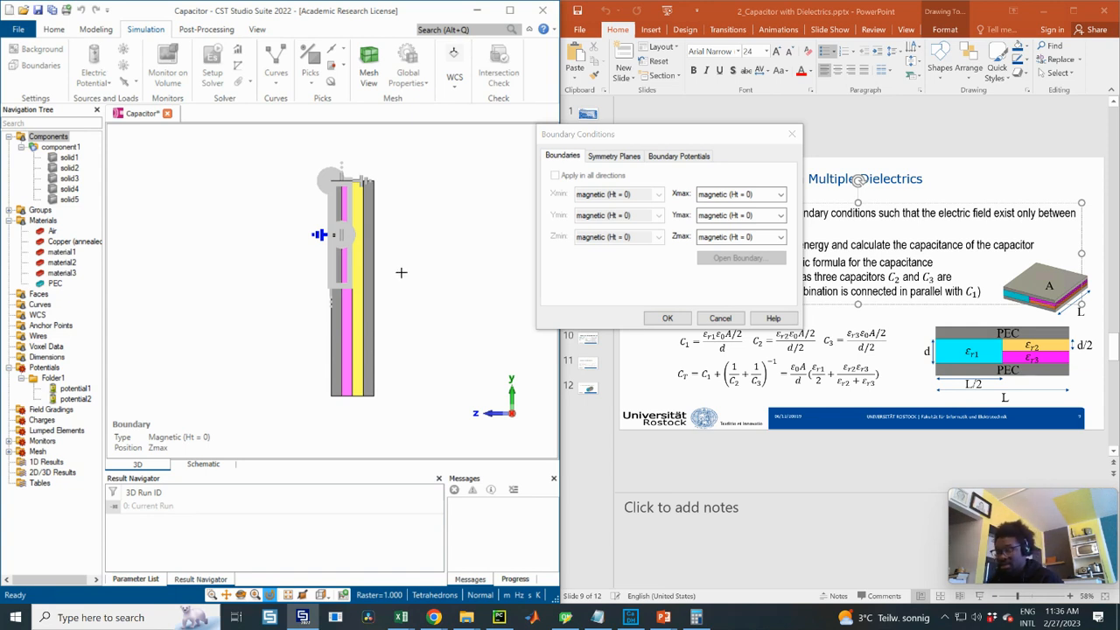
{"action": "key", "text": "3"}
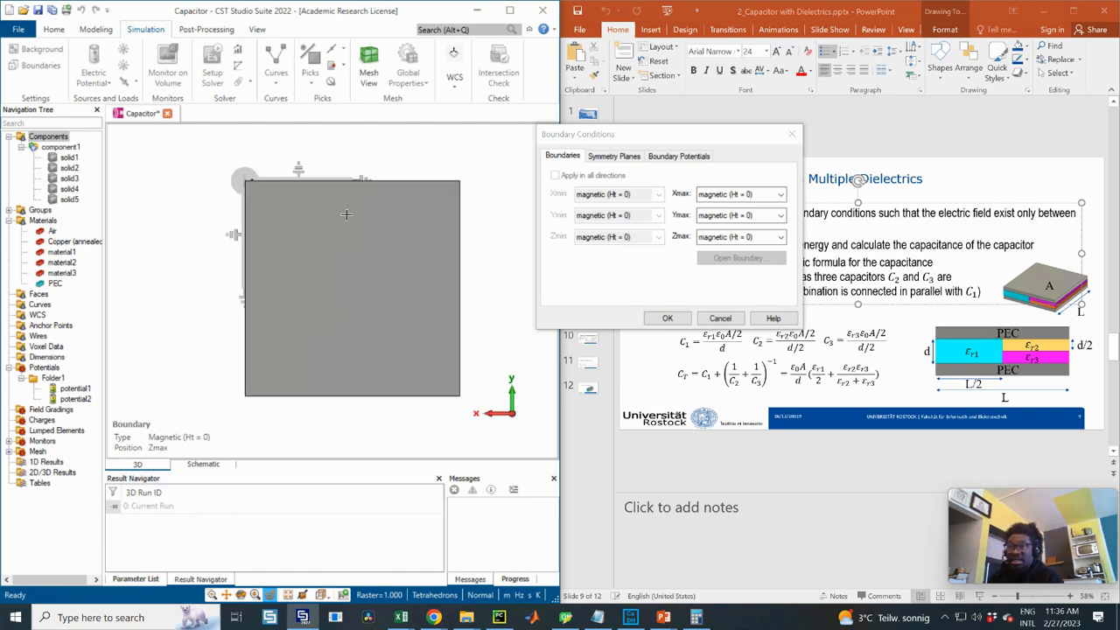
{"action": "left_click_drag", "start_coordinate": [358, 196], "coordinate": [366, 289]}
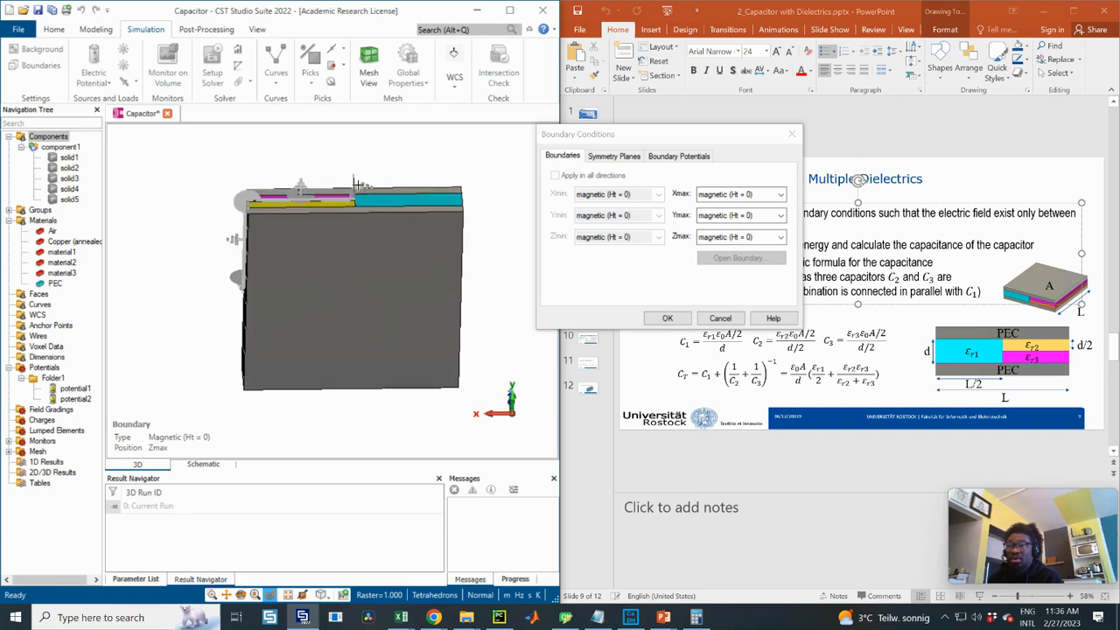
{"action": "left_click_drag", "start_coordinate": [355, 202], "coordinate": [355, 216]}
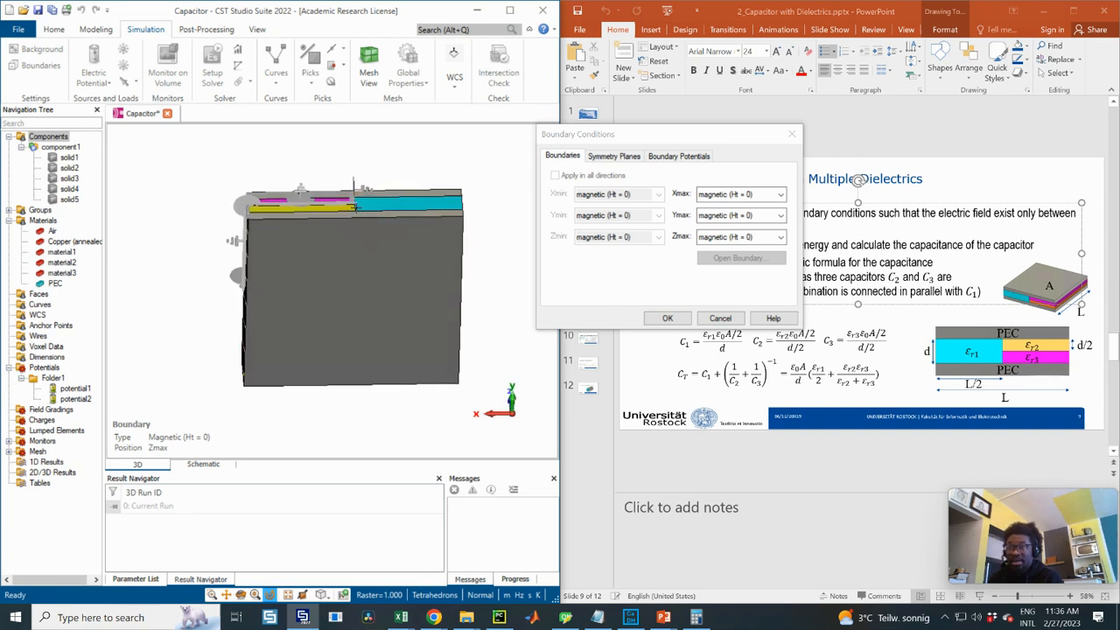
{"action": "left_click_drag", "start_coordinate": [360, 225], "coordinate": [360, 221]}
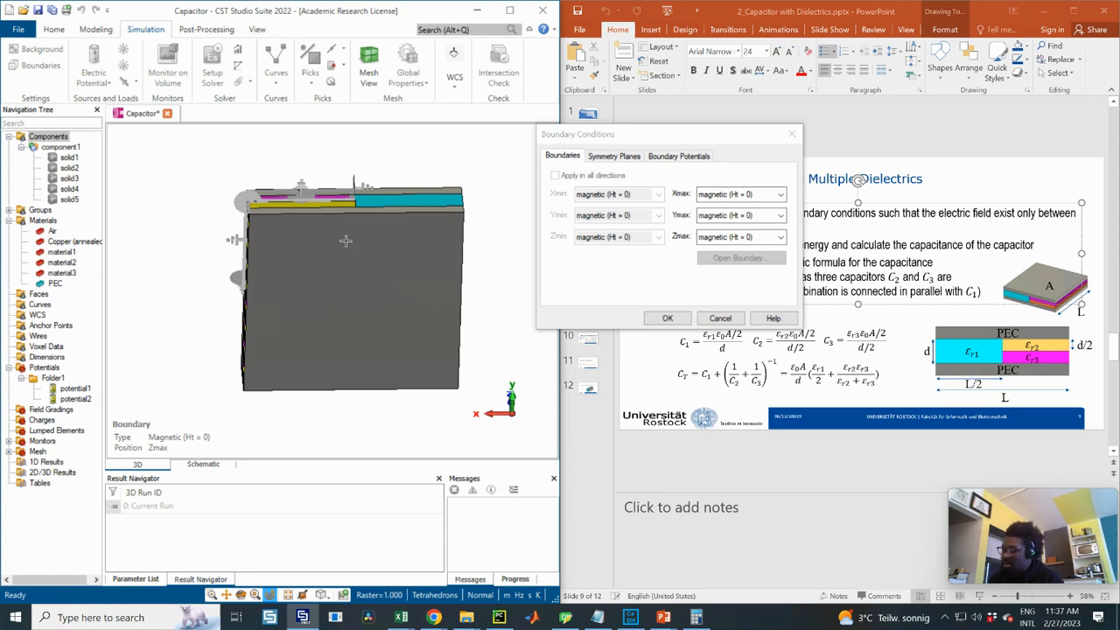
{"action": "key", "text": "6"}
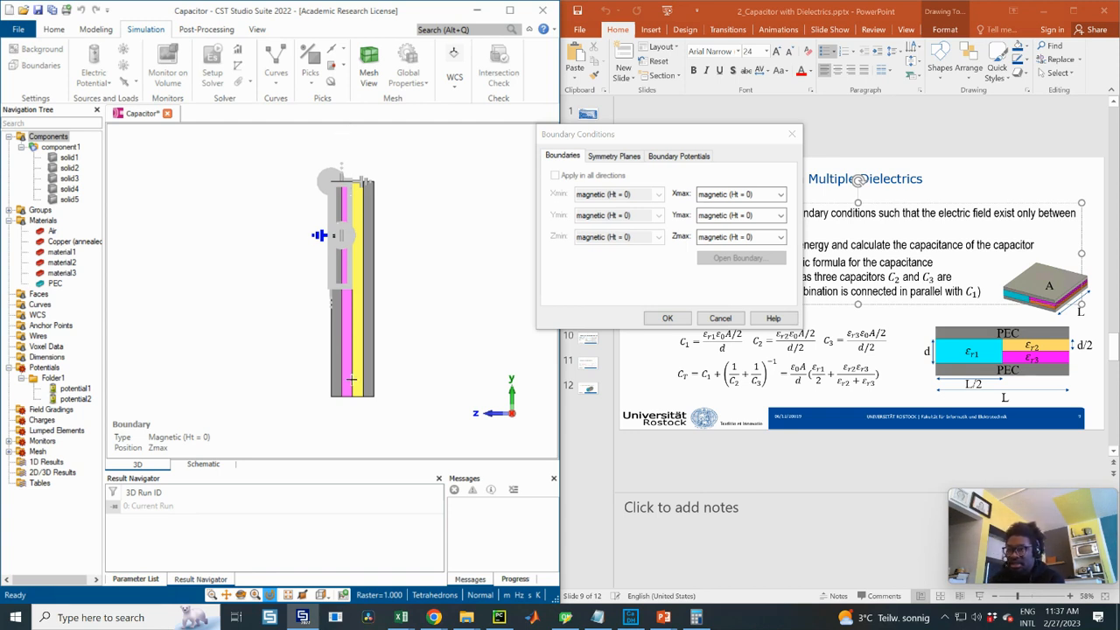
{"action": "left_click_drag", "start_coordinate": [356, 203], "coordinate": [346, 267]}
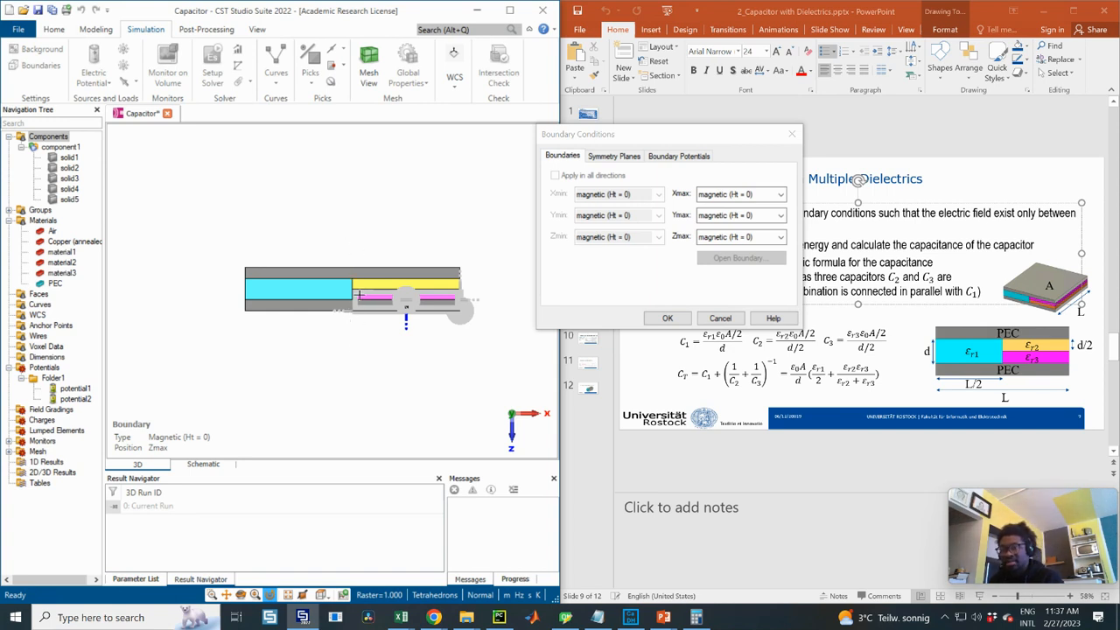
{"action": "left_click_drag", "start_coordinate": [350, 347], "coordinate": [475, 275]}
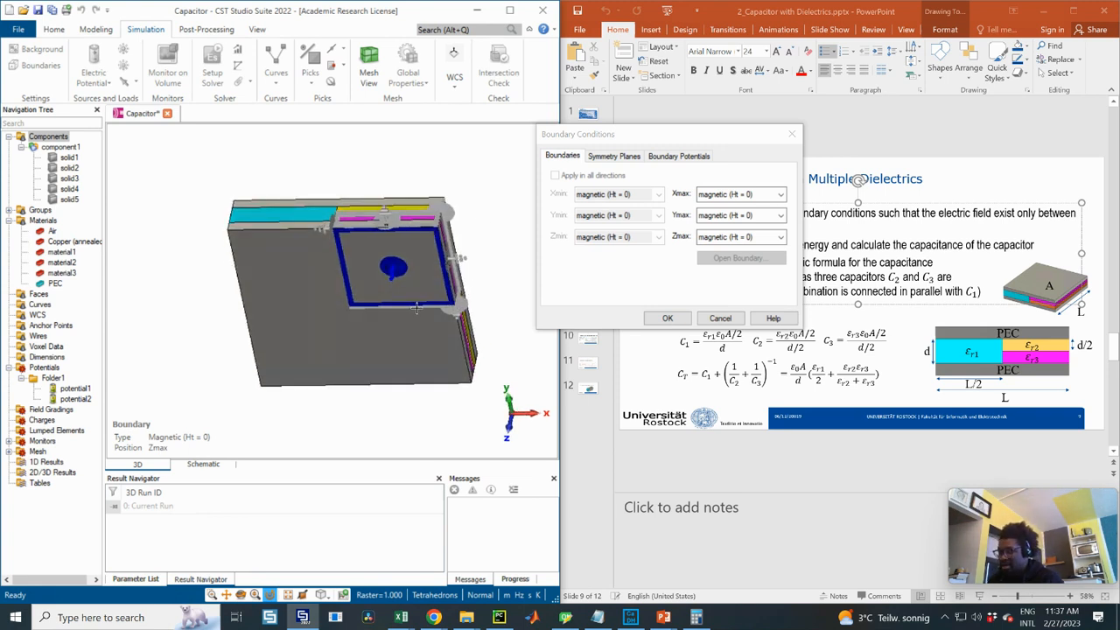
{"action": "key", "text": "6"}
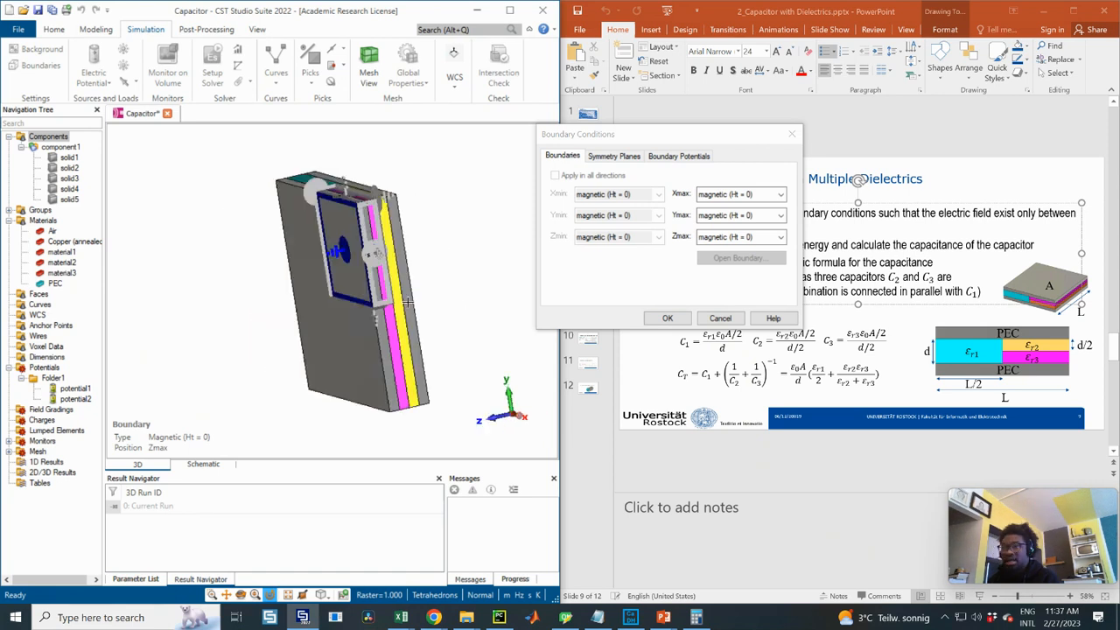
{"action": "key", "text": "3"}
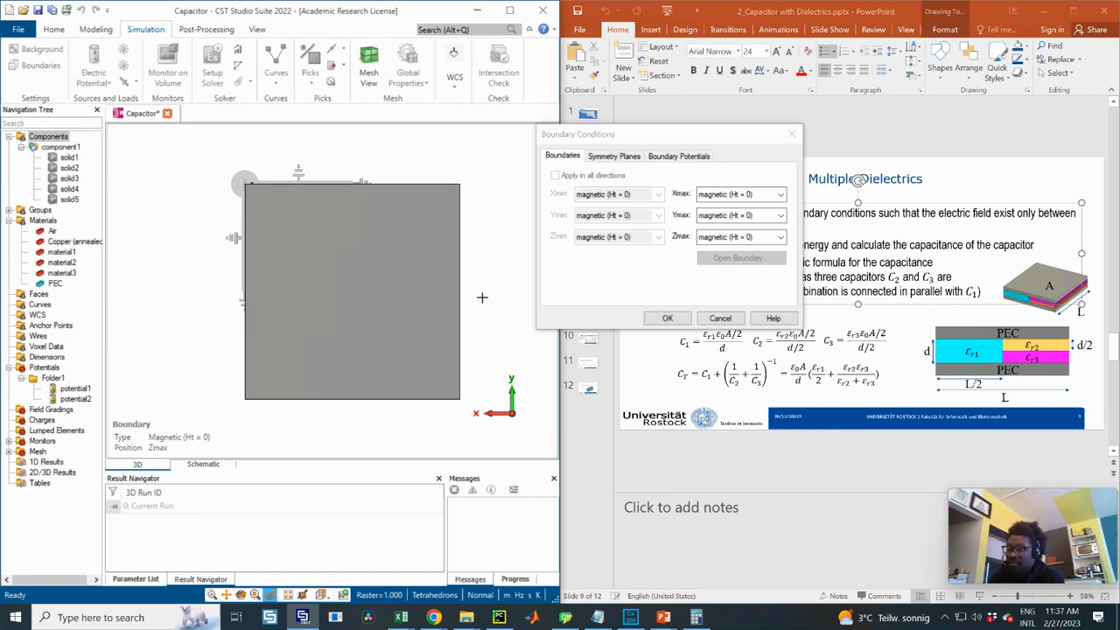
{"action": "left_click_drag", "start_coordinate": [264, 274], "coordinate": [450, 271]}
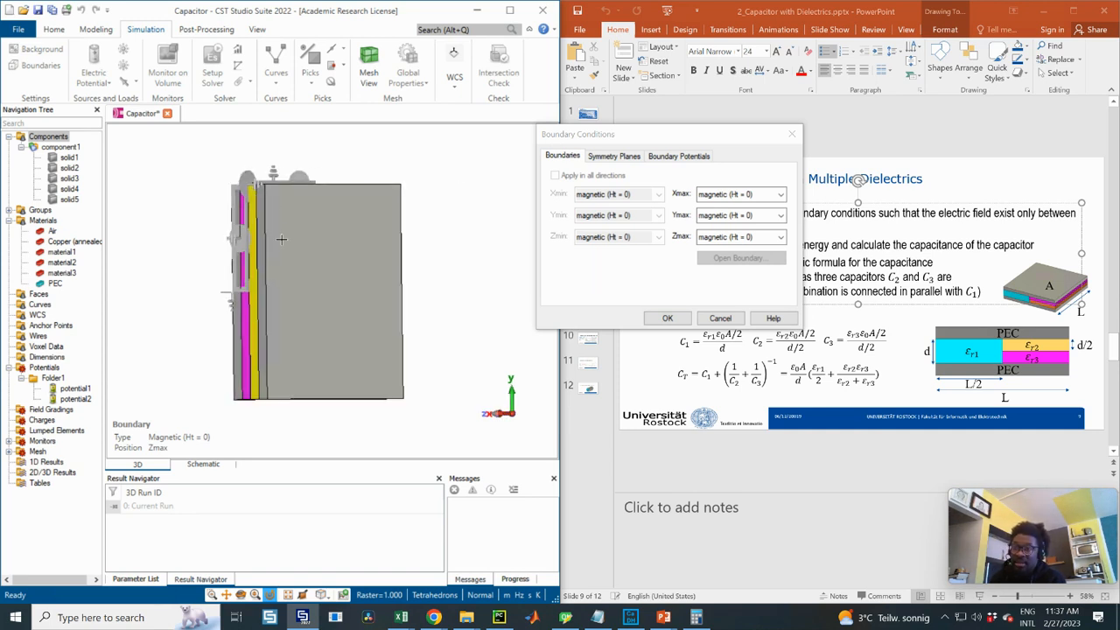
{"action": "left_click_drag", "start_coordinate": [314, 257], "coordinate": [267, 147]}
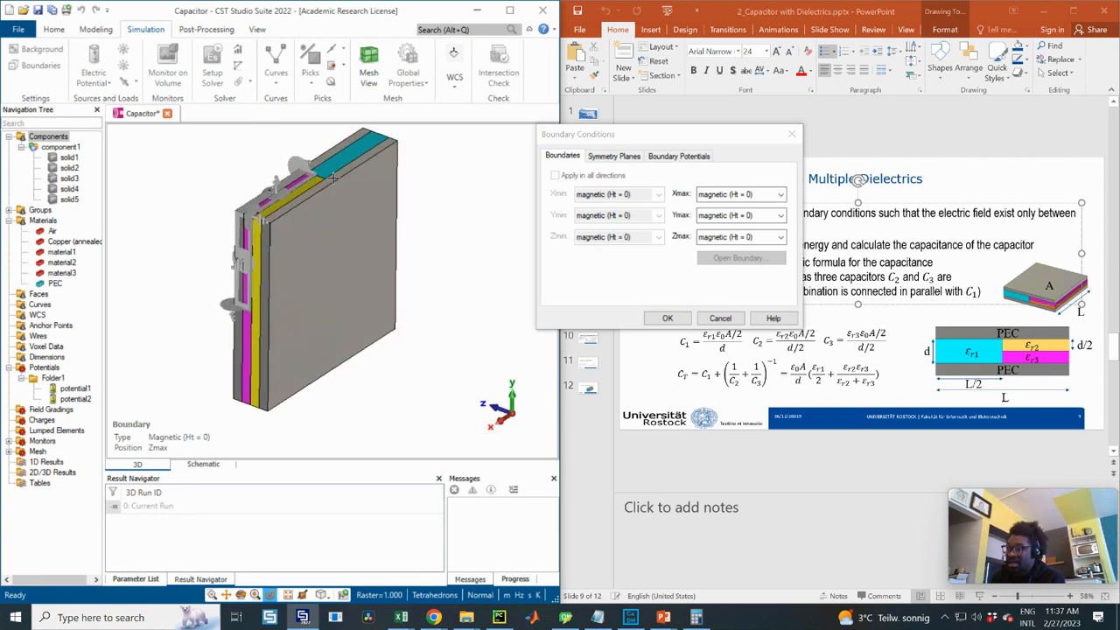
- Cut the capacitor with an X-normal cutting plane and shift it to position 0.084435 to inspect the dielectric layers inside
{"action": "left_click", "coordinate": [258, 29]}
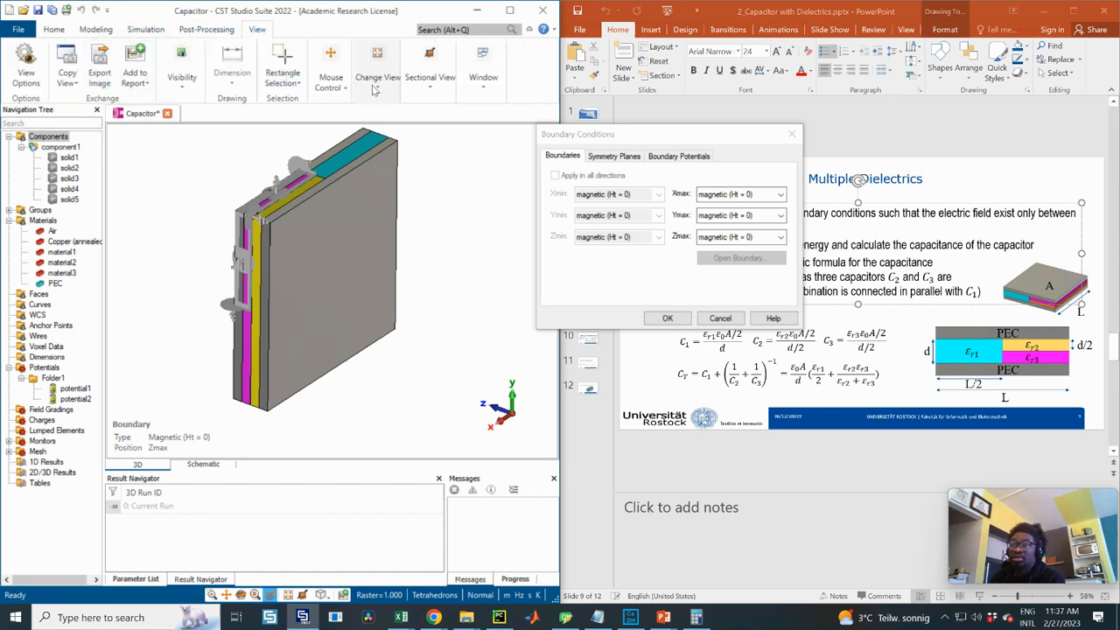
{"action": "left_click", "coordinate": [184, 87]}
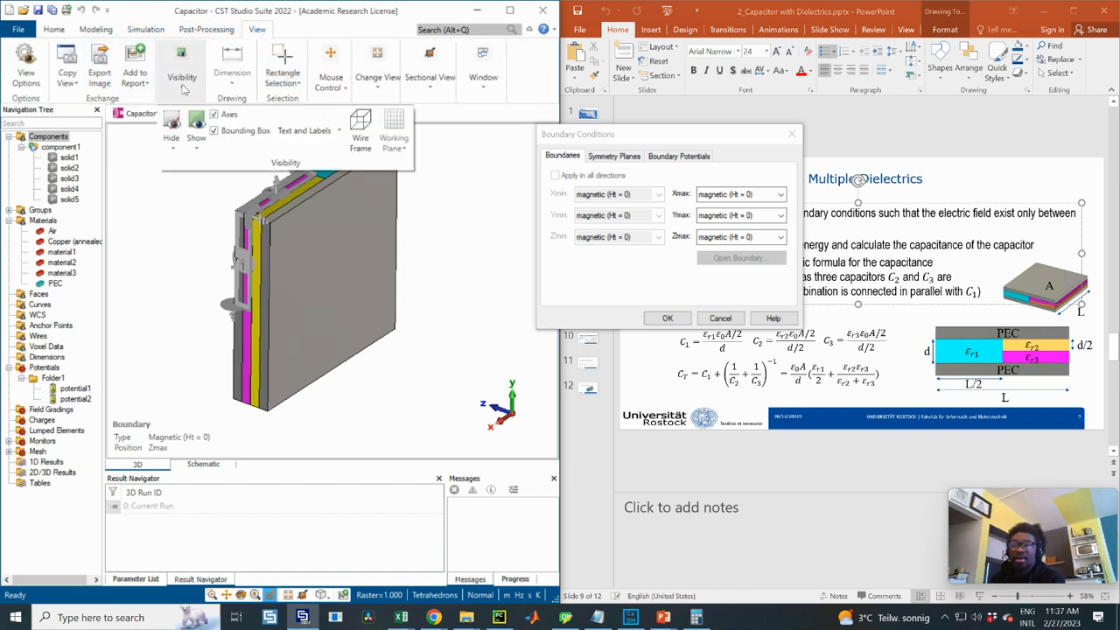
{"action": "left_click", "coordinate": [184, 88]}
{"action": "left_click", "coordinate": [429, 79]}
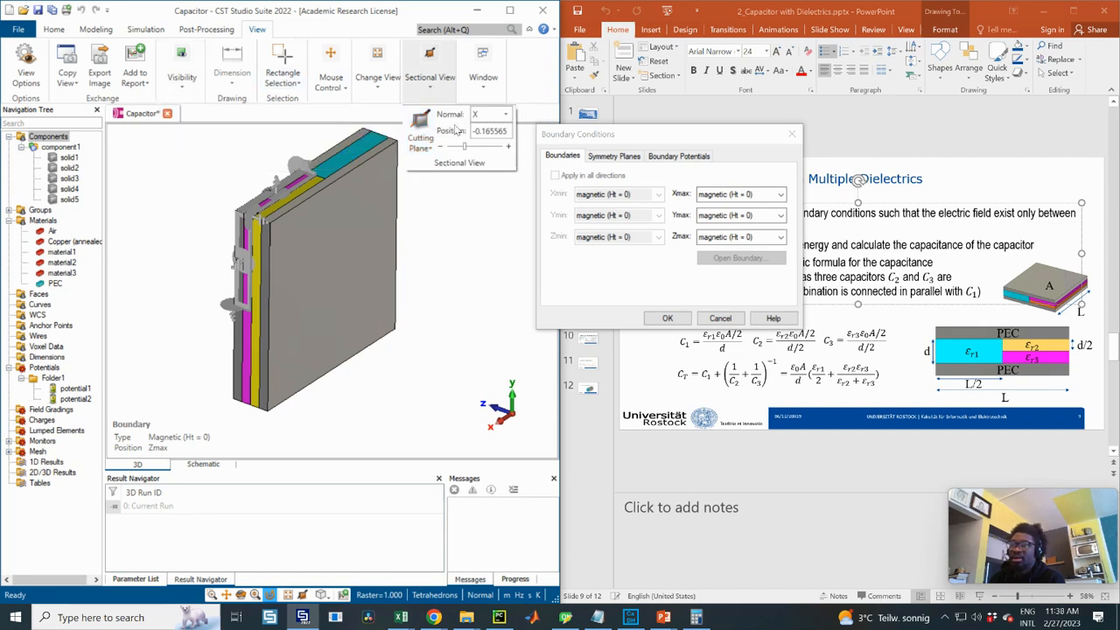
{"action": "left_click", "coordinate": [420, 120]}
{"action": "mouse_move", "coordinate": [304, 310]}
{"action": "middle_mouse_down"}
{"action": "mouse_move", "coordinate": [358, 247]}
{"action": "mouse_move", "coordinate": [337, 253]}
{"action": "middle_mouse_up"}
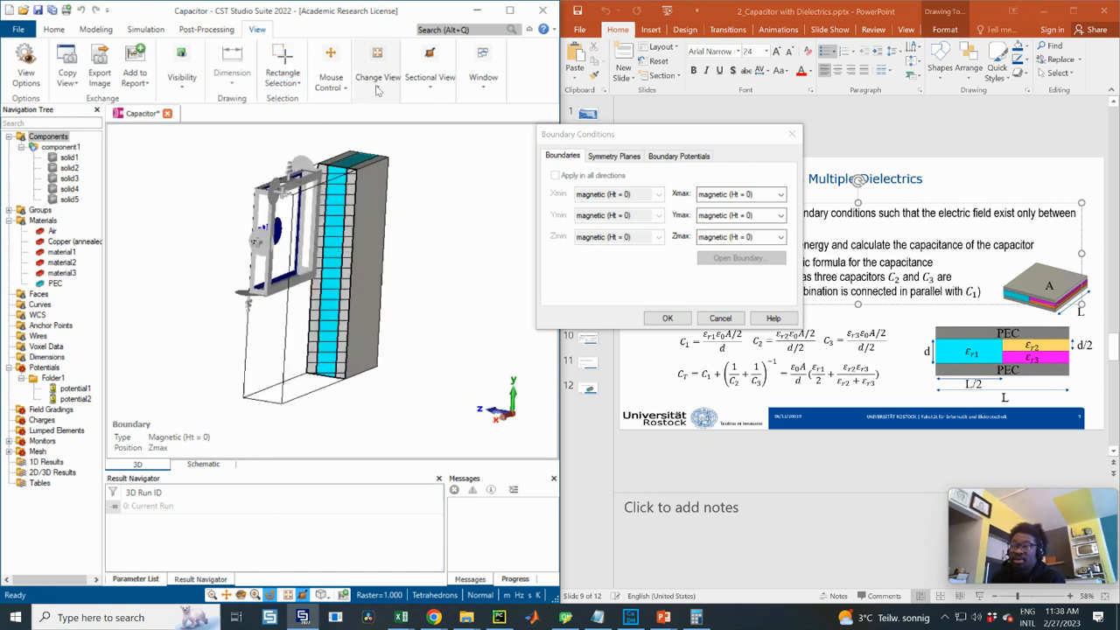
{"action": "left_click", "coordinate": [429, 81]}
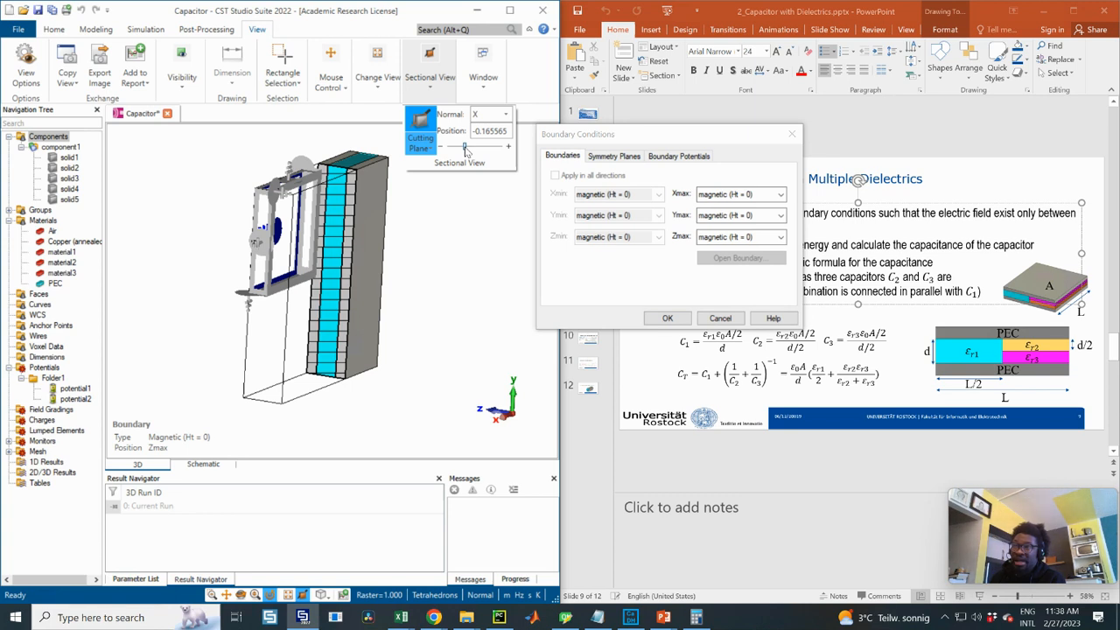
{"action": "left_click_drag", "start_coordinate": [464, 150], "coordinate": [478, 152]}
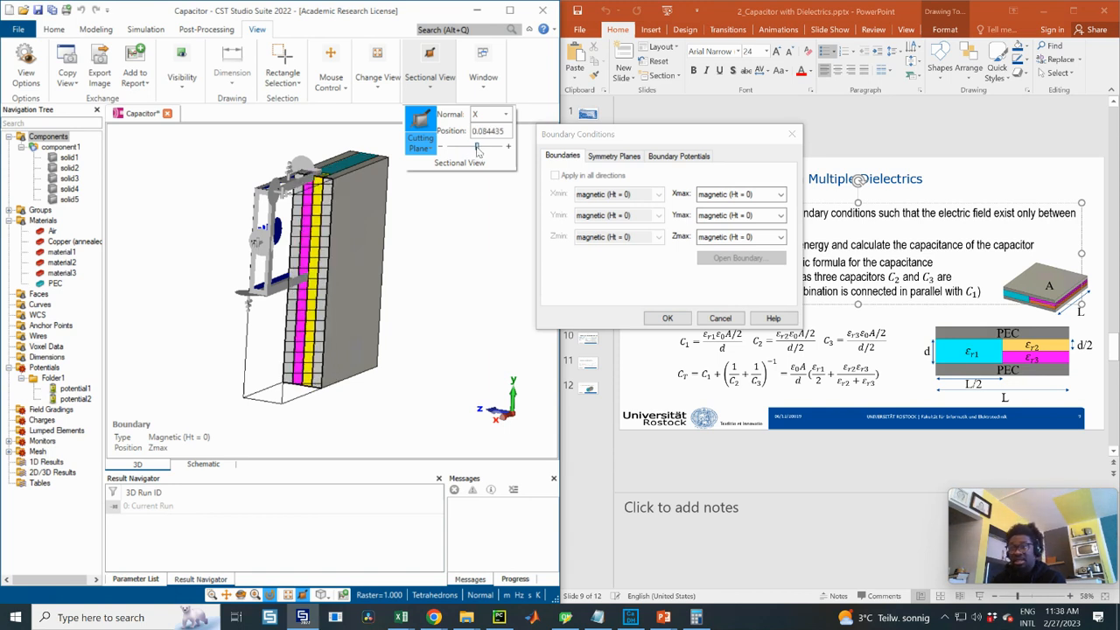
- Switch the cutting plane's normal to Y at position 0, inspect the section and accept the boundary conditions
{"action": "left_click", "coordinate": [499, 115]}
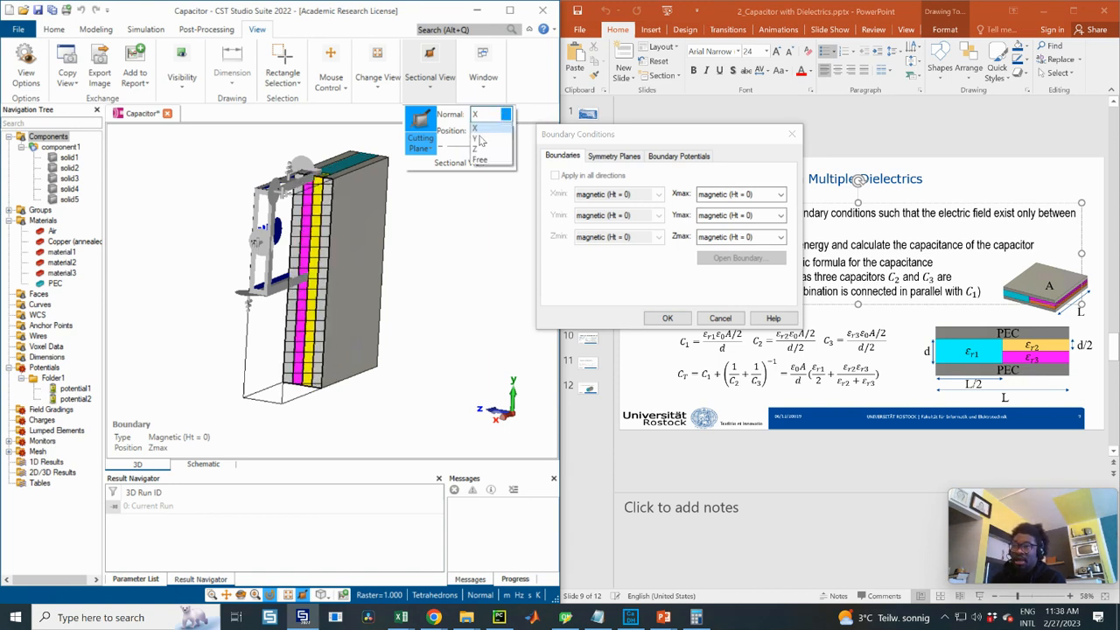
{"action": "left_click", "coordinate": [480, 139]}
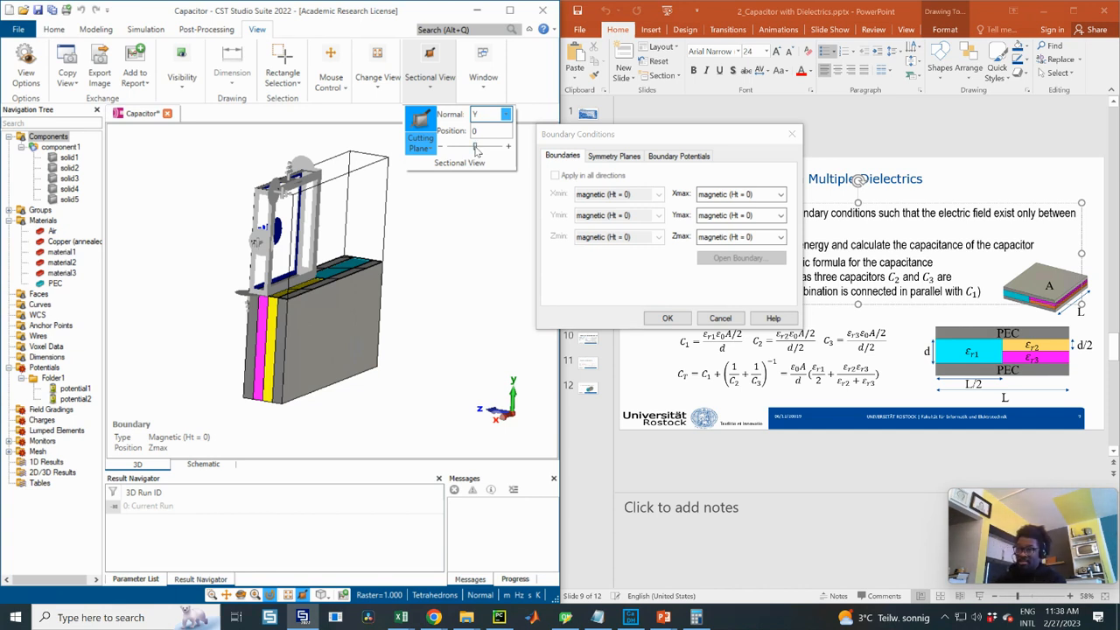
{"action": "left_click", "coordinate": [367, 226]}
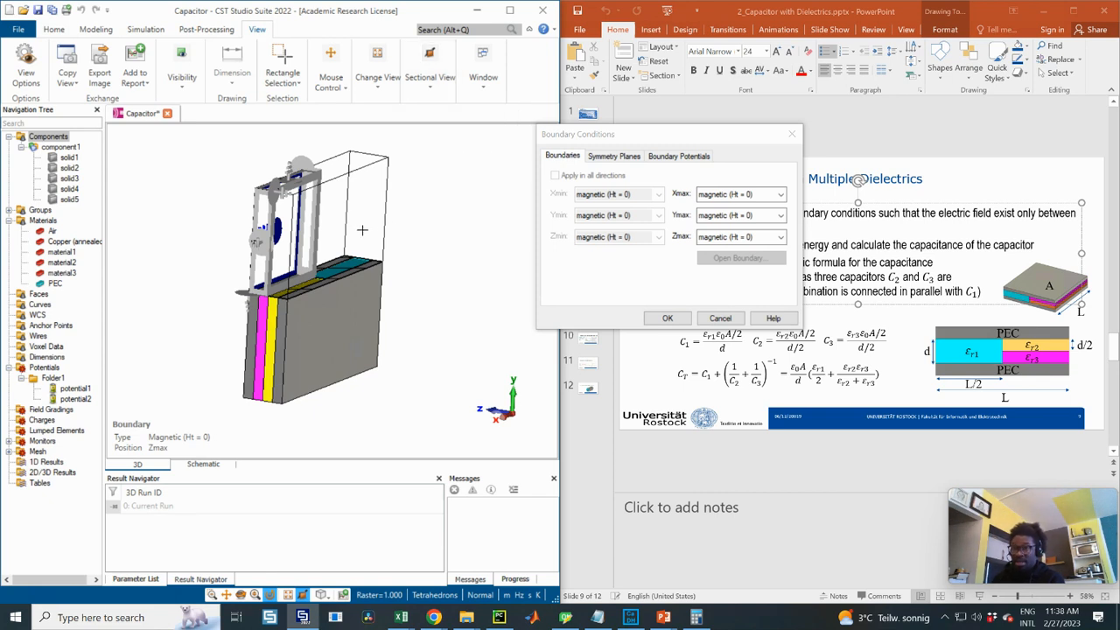
{"action": "left_click_drag", "start_coordinate": [344, 251], "coordinate": [328, 285]}
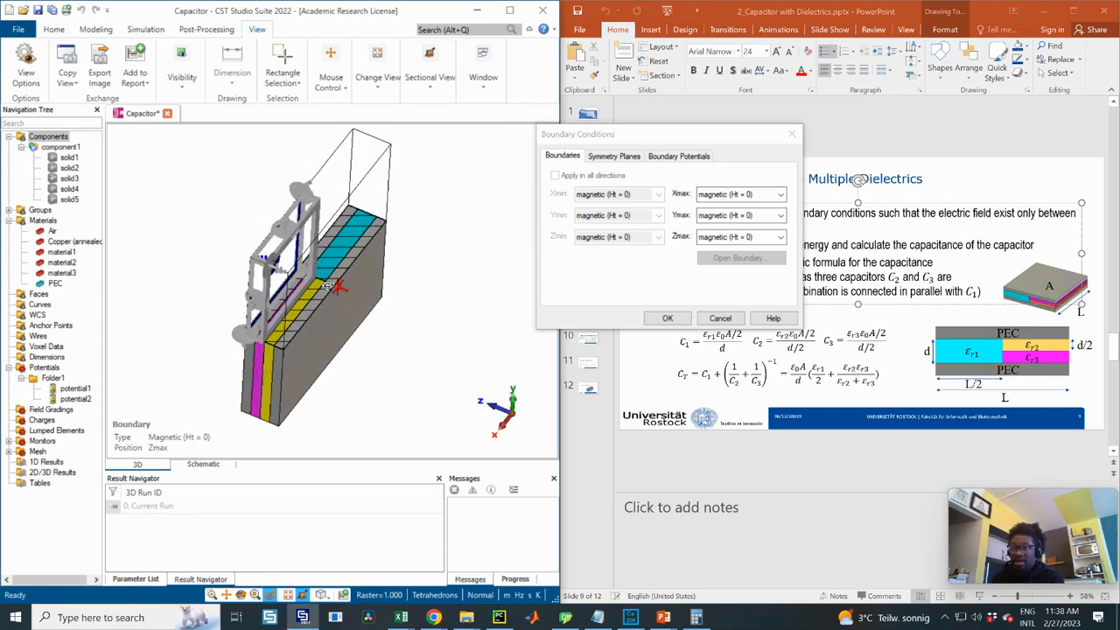
{"action": "left_click", "coordinate": [666, 319]}
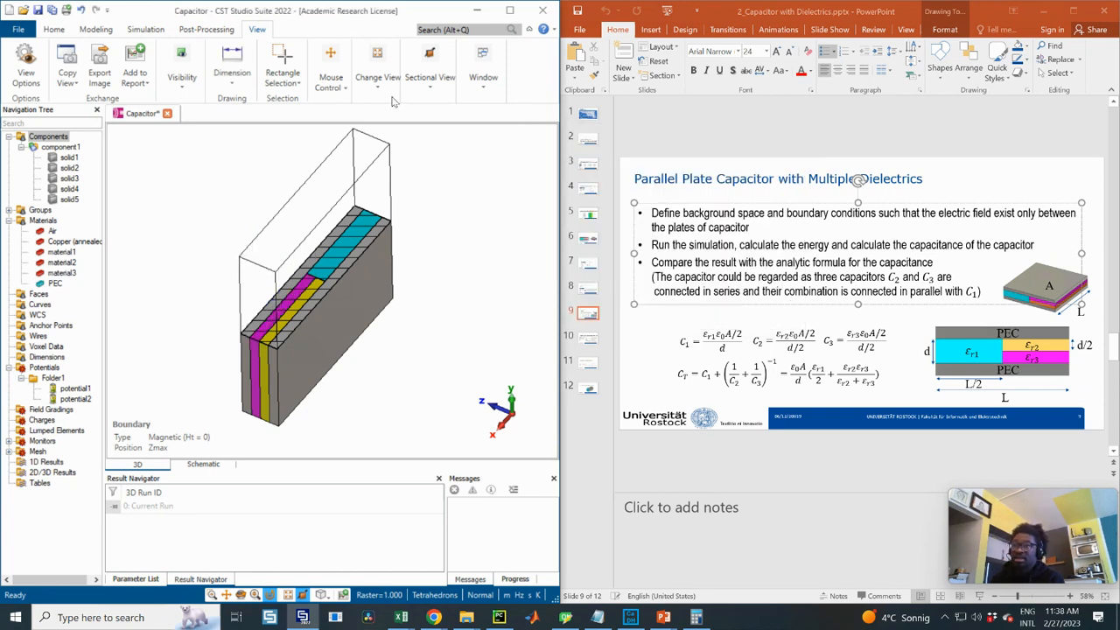
{"action": "left_click", "coordinate": [430, 81]}
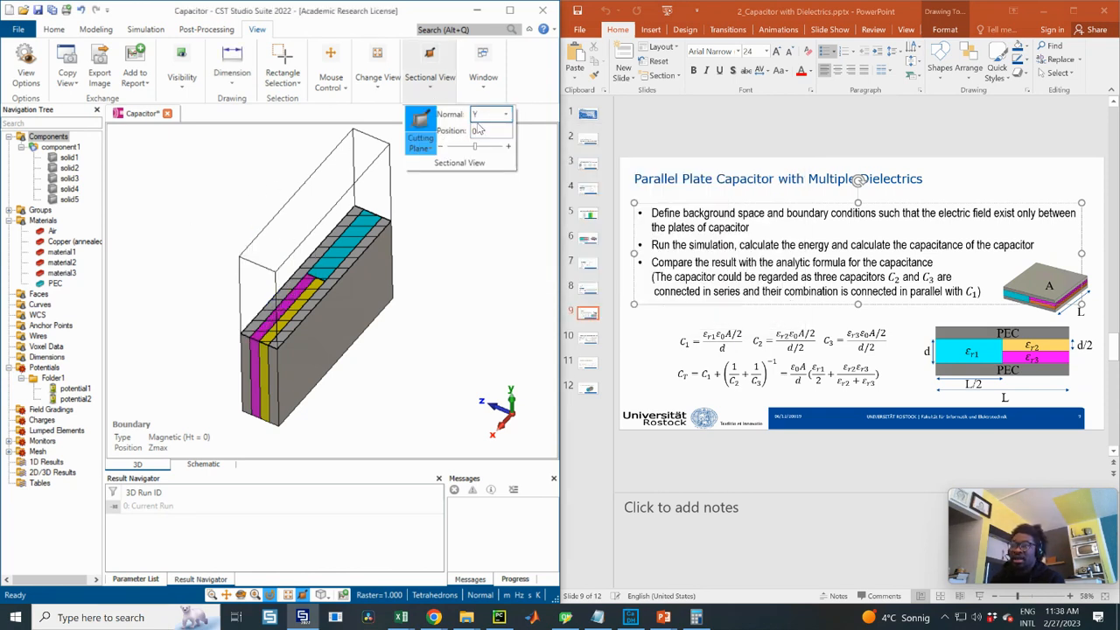
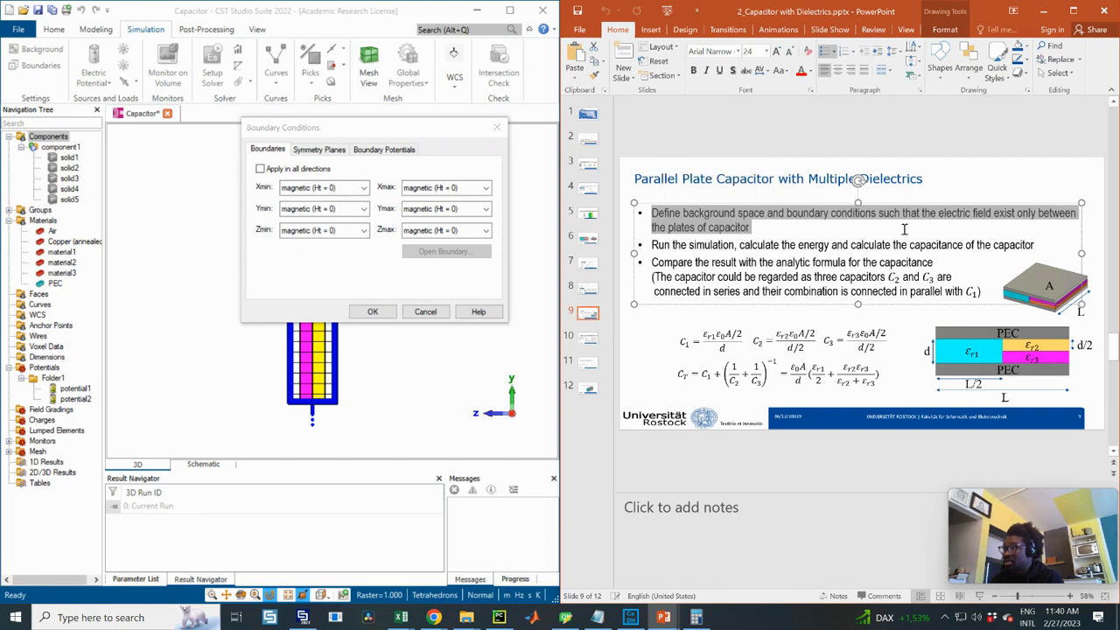
- Move the boundary settings clear of the capacitor model and accept magnetic (Ht = 0) on all six boundaries
{"action": "left_click", "coordinate": [1017, 220]}
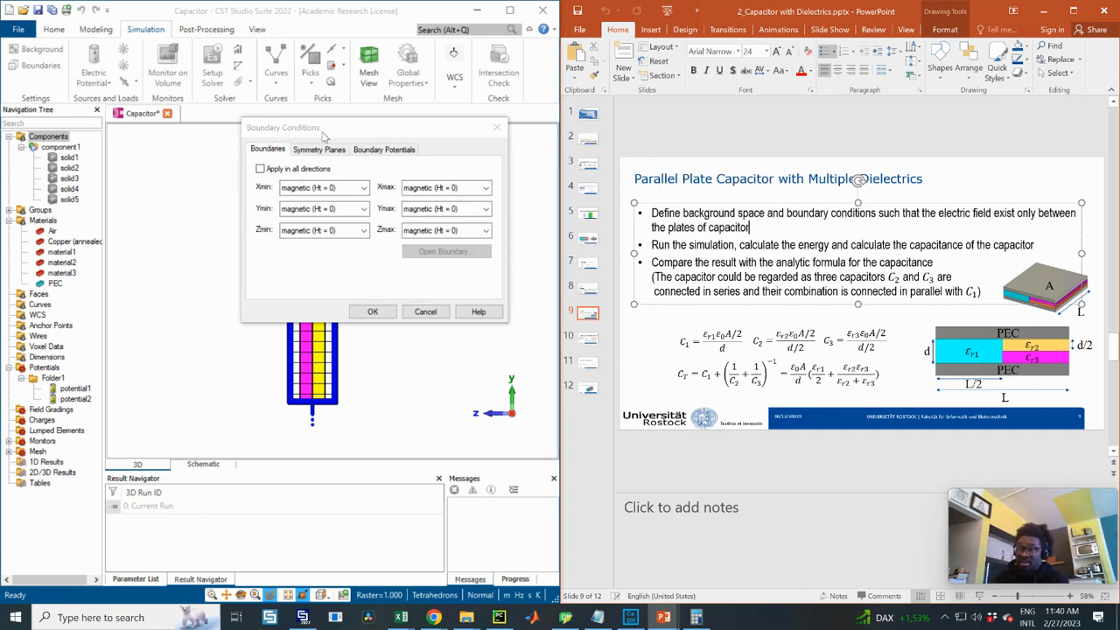
{"action": "left_click_drag", "start_coordinate": [323, 131], "coordinate": [395, 177]}
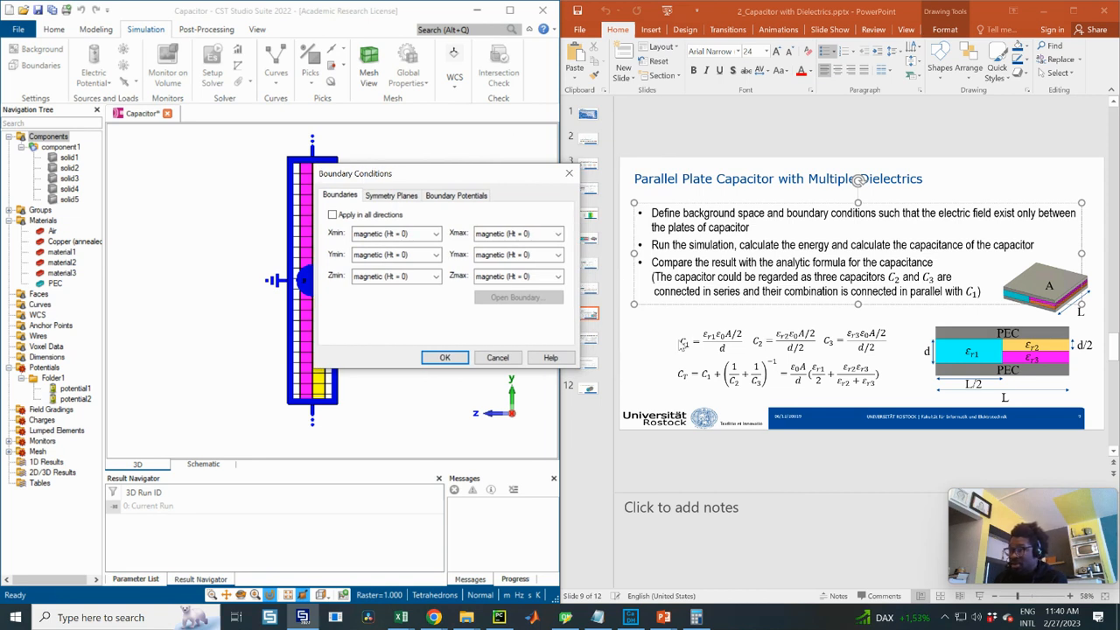
{"action": "left_click", "coordinate": [682, 343]}
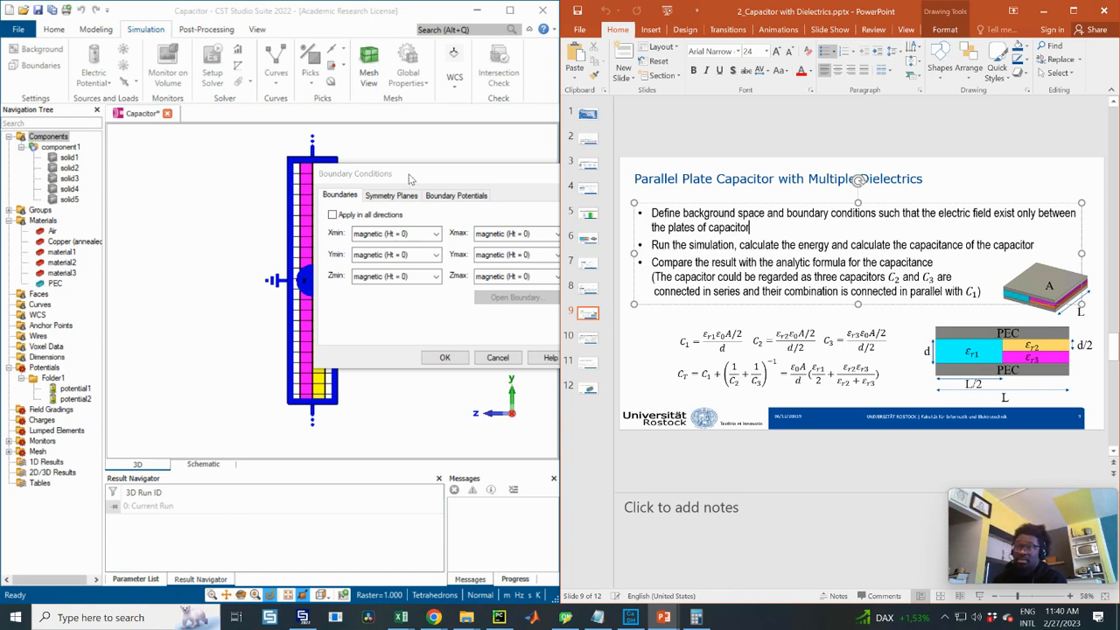
{"action": "left_click_drag", "start_coordinate": [410, 180], "coordinate": [617, 174]}
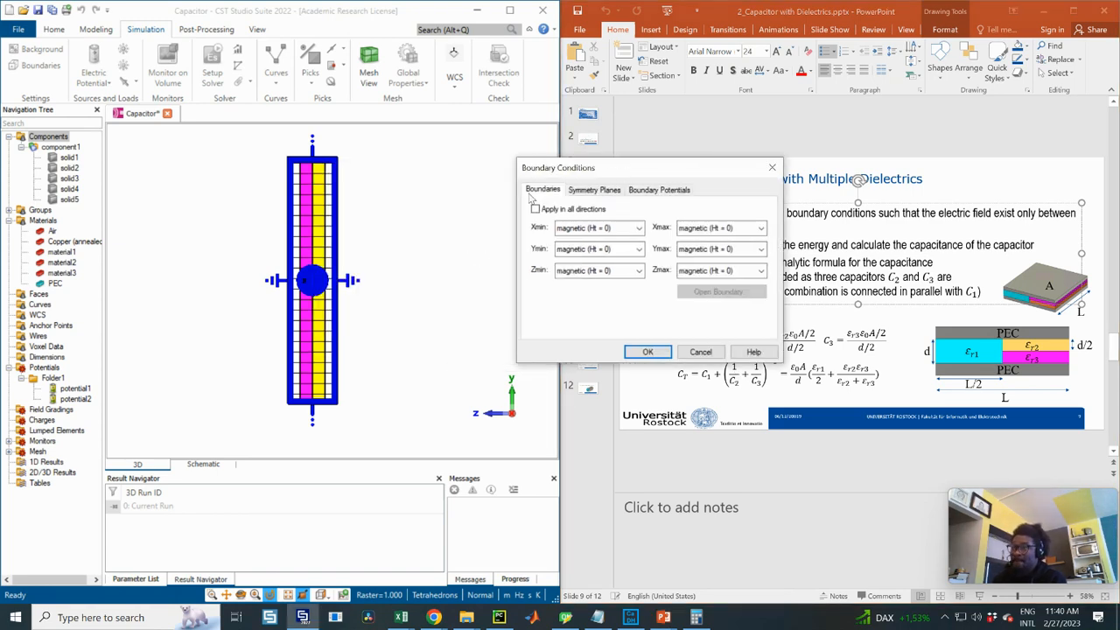
{"action": "left_click", "coordinate": [648, 352]}
- Turn off the sectional cutting plane to display the whole capacitor with its dielectrics from an angled view
{"action": "scroll", "coordinate": [389, 273], "scroll_direction": "down", "scroll_amount": 1}
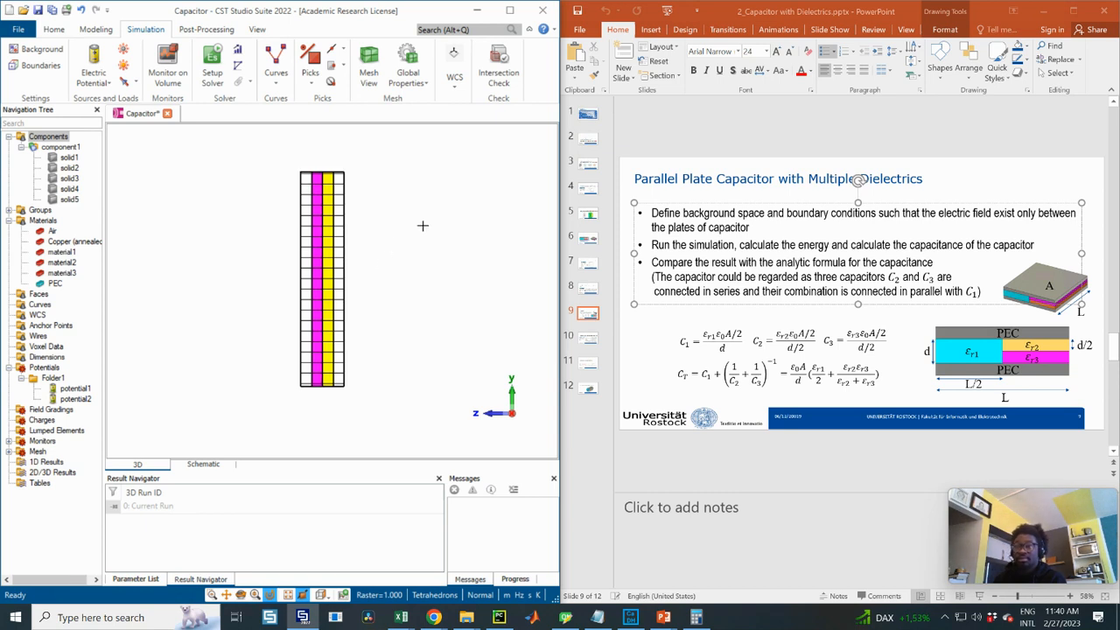
{"action": "left_click_drag", "start_coordinate": [423, 225], "coordinate": [341, 236]}
{"action": "left_click", "coordinate": [256, 29]}
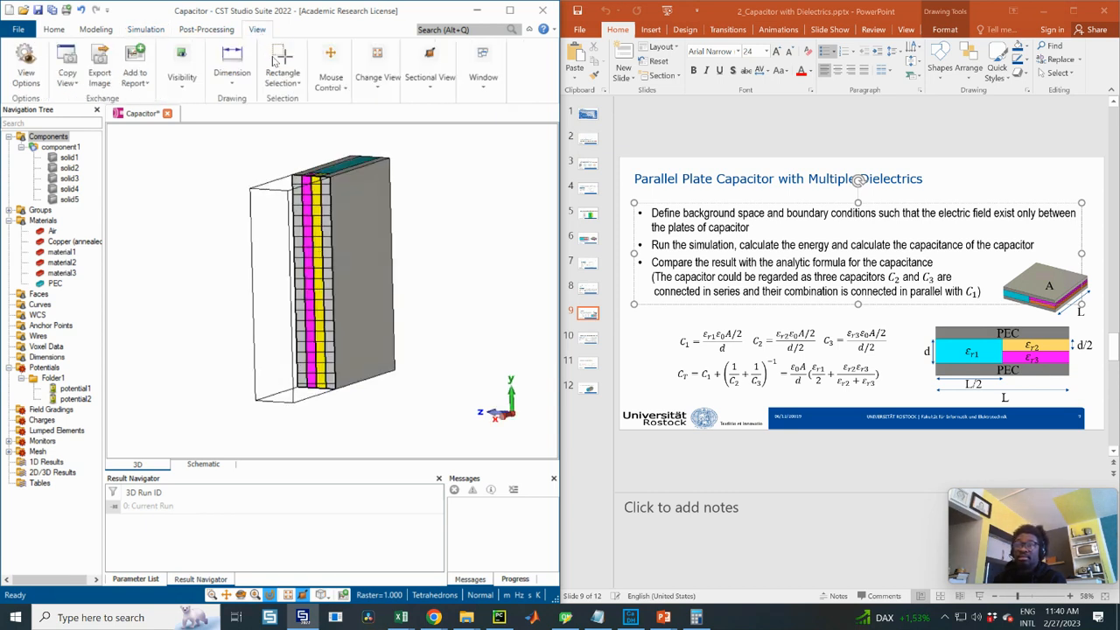
{"action": "left_click", "coordinate": [429, 74]}
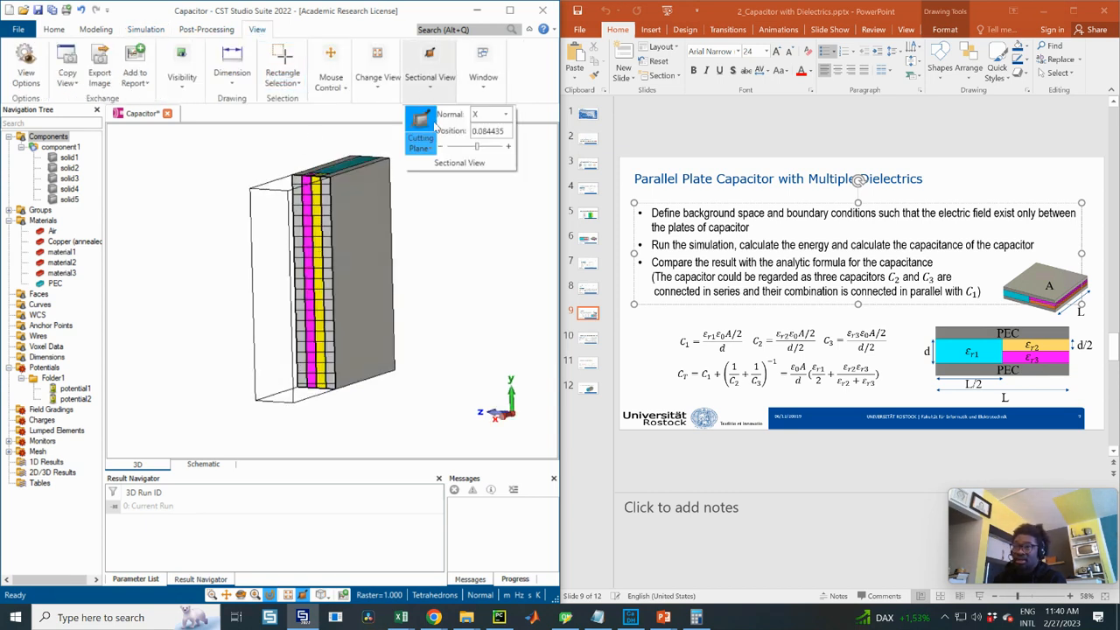
{"action": "left_click", "coordinate": [424, 125]}
{"action": "left_click_drag", "start_coordinate": [252, 221], "coordinate": [105, 199]}
{"action": "left_click_drag", "start_coordinate": [325, 251], "coordinate": [393, 265]}
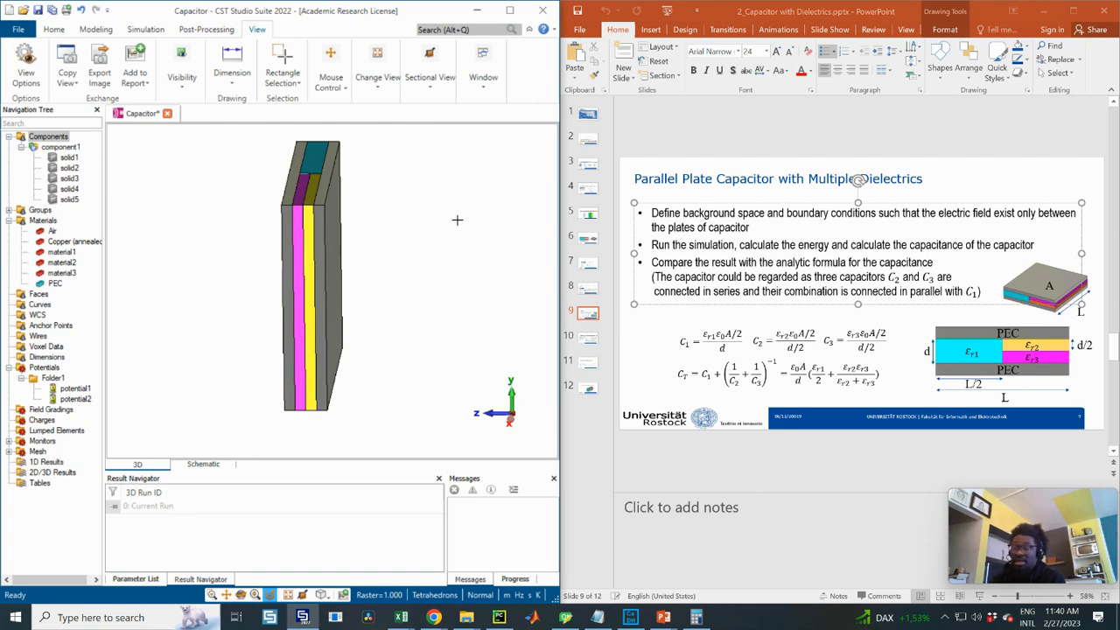
- Run the electrostatic solver on the capacitor with the tetrahedral mesh, accuracy 1e-6 and no adaptive mesh refinement
{"action": "left_click", "coordinate": [145, 29]}
{"action": "left_click", "coordinate": [218, 65]}
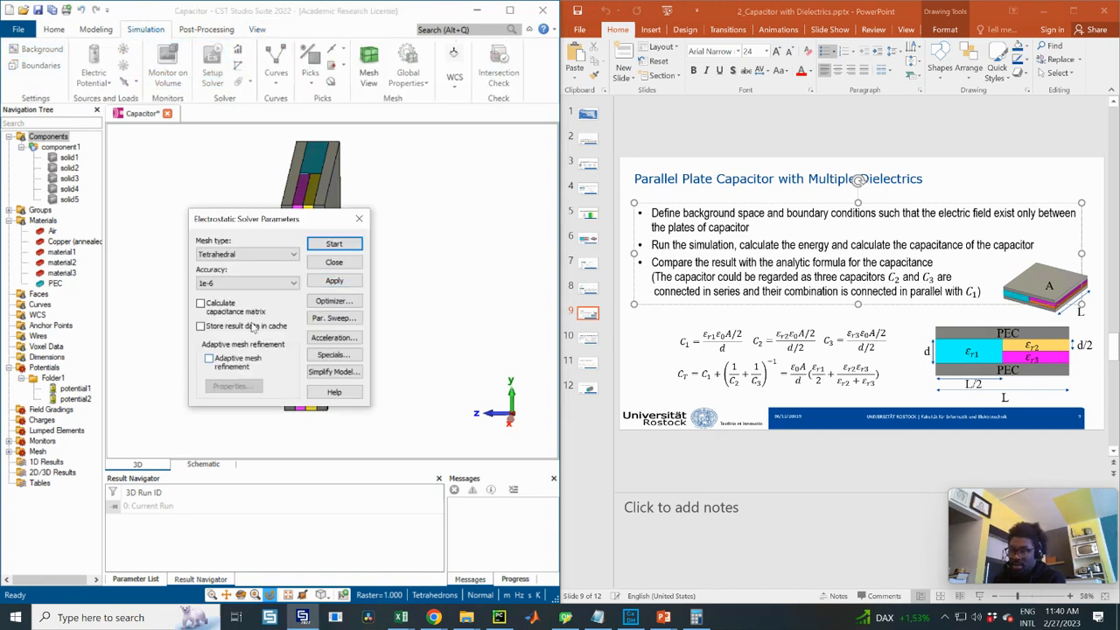
{"action": "left_click", "coordinate": [333, 247]}
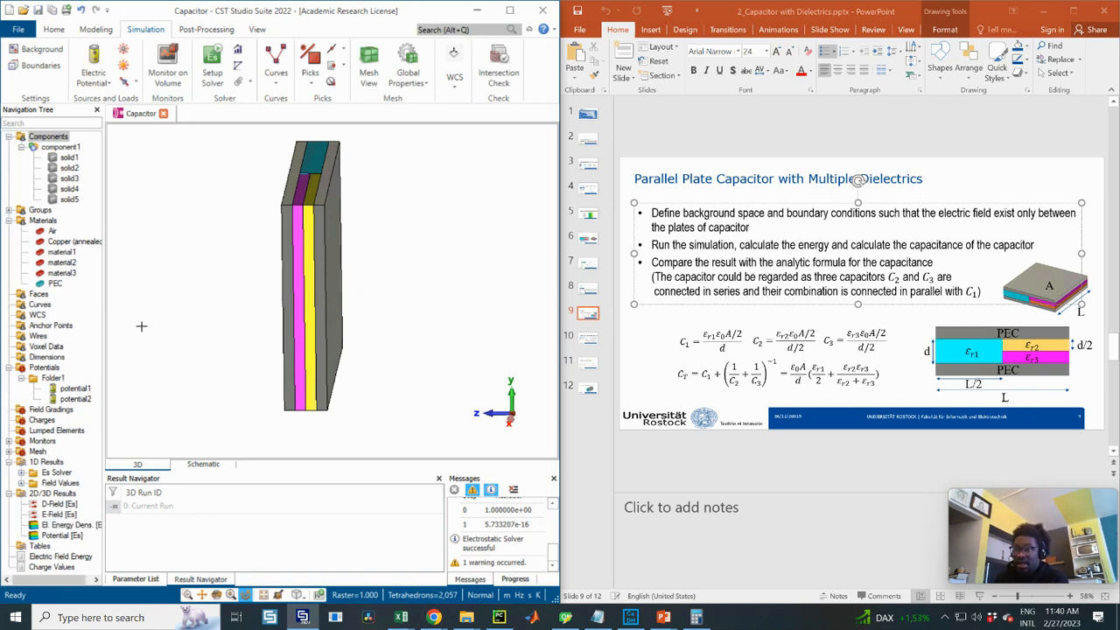
- Open the Electric Field Energy result and examine the energy listed for each dielectric solid, keeping the report clear of the model
{"action": "double_click", "coordinate": [58, 556]}
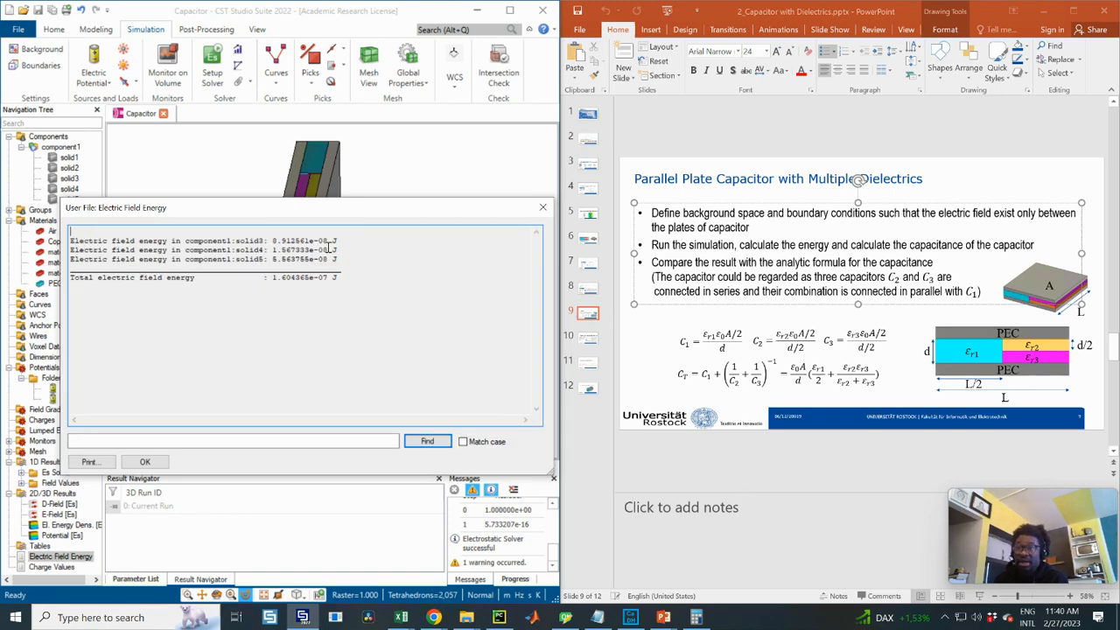
{"action": "left_click_drag", "start_coordinate": [274, 210], "coordinate": [400, 253]}
{"action": "left_click_drag", "start_coordinate": [478, 303], "coordinate": [198, 304]}
{"action": "left_click", "coordinate": [426, 300]}
{"action": "left_click_drag", "start_coordinate": [464, 302], "coordinate": [296, 302]}
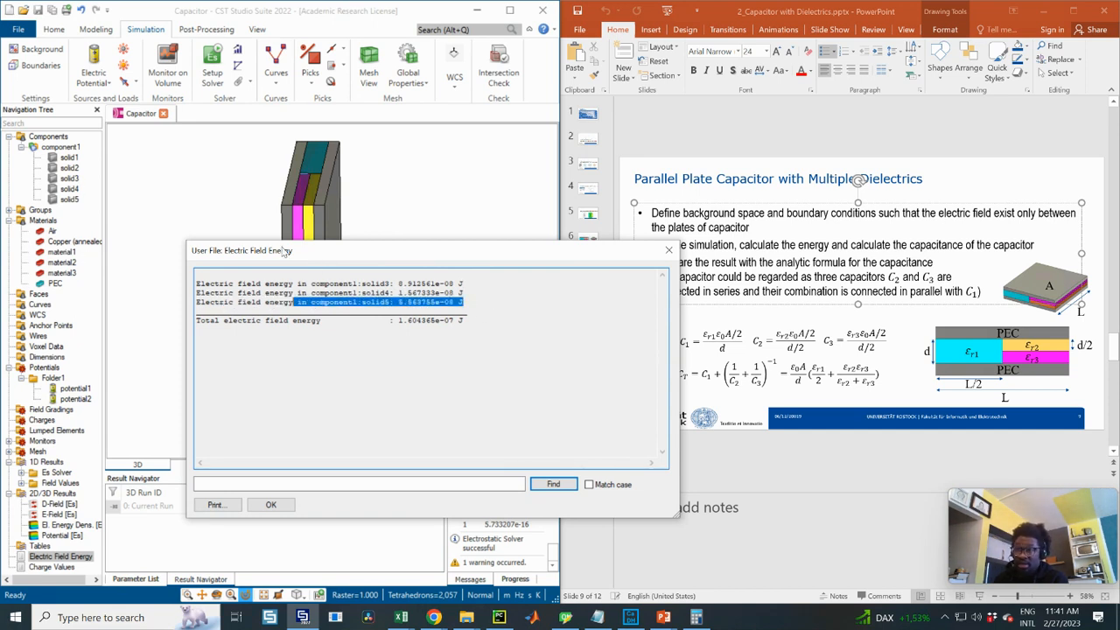
{"action": "left_click_drag", "start_coordinate": [286, 251], "coordinate": [334, 268]}
{"action": "left_click_drag", "start_coordinate": [521, 299], "coordinate": [442, 300]}
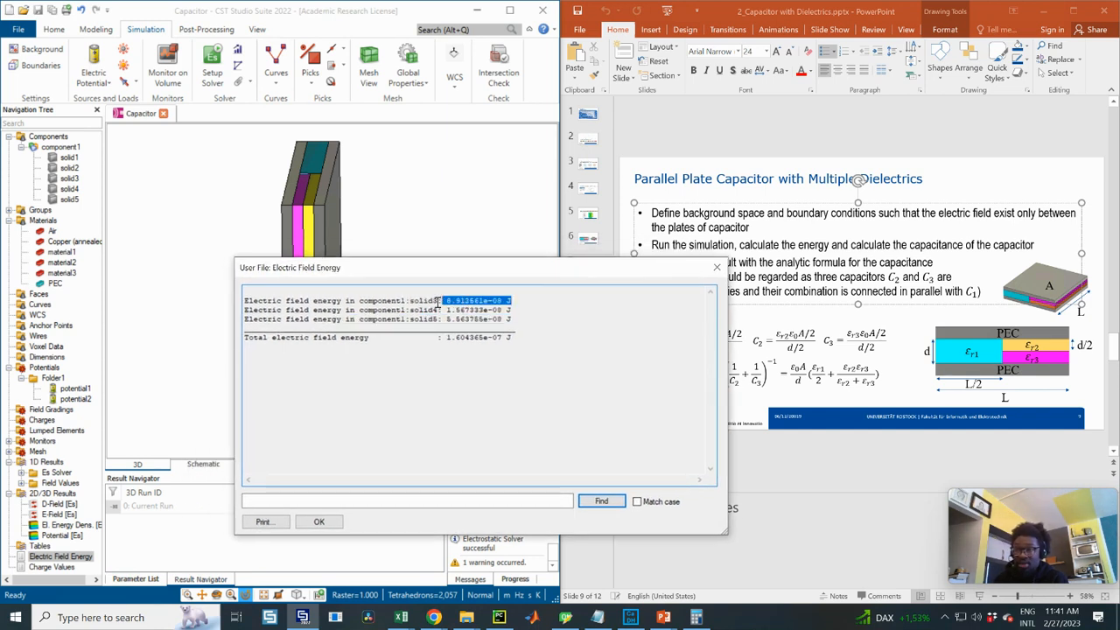
{"action": "left_click_drag", "start_coordinate": [340, 272], "coordinate": [411, 280]}
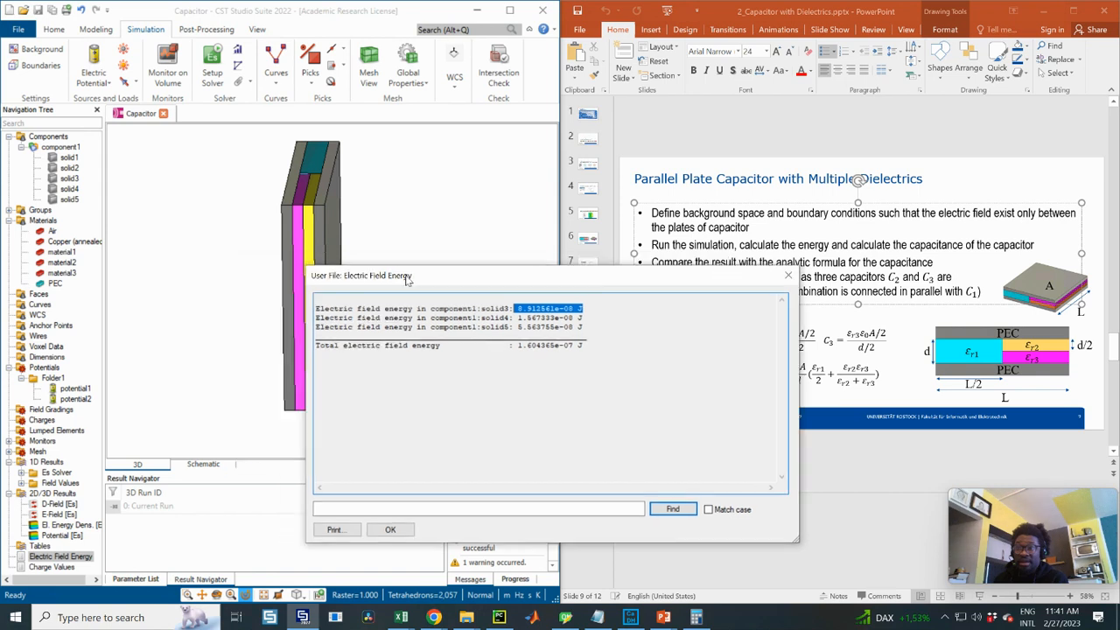
- Highlight solid3, solid4 and solid5 in the model to match each dielectric with its line in the energy report
{"action": "left_click", "coordinate": [318, 188]}
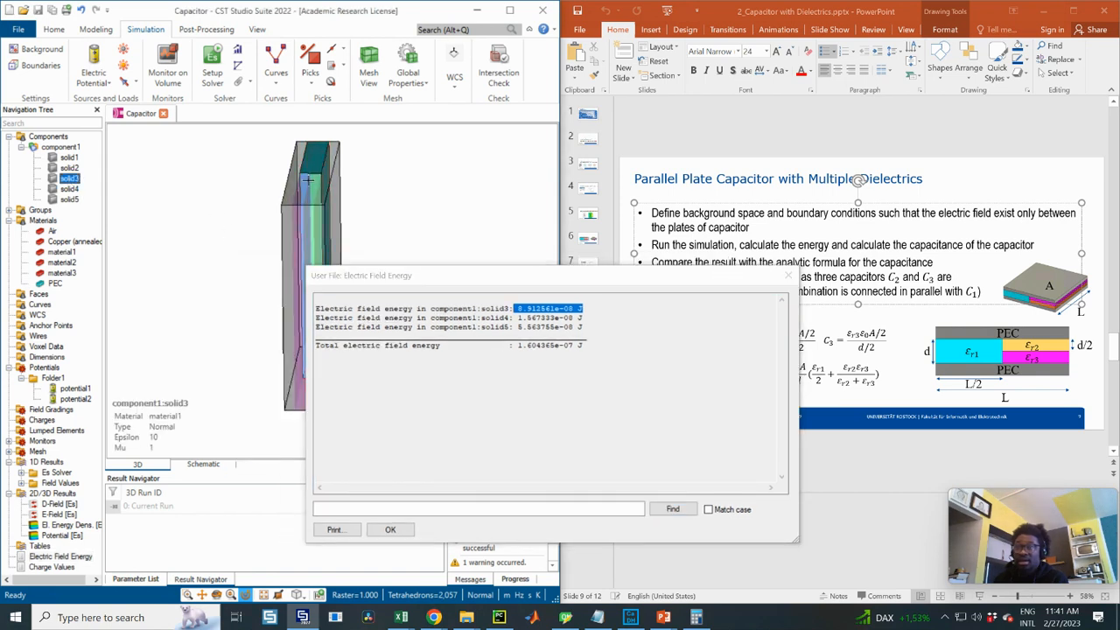
{"action": "left_click_drag", "start_coordinate": [329, 180], "coordinate": [350, 201]}
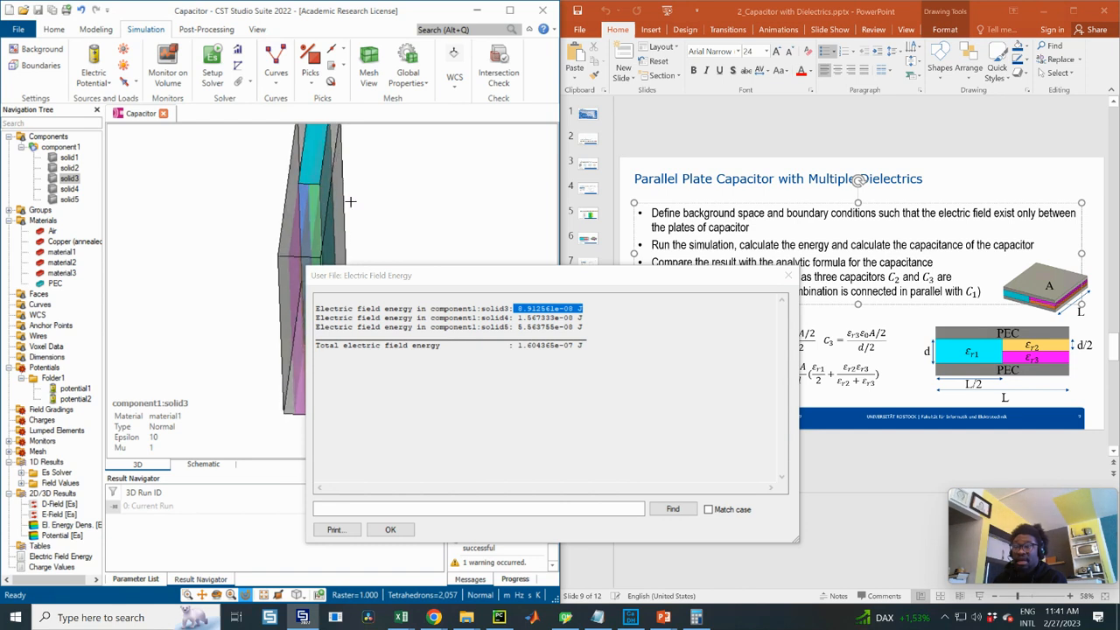
{"action": "left_click", "coordinate": [69, 188]}
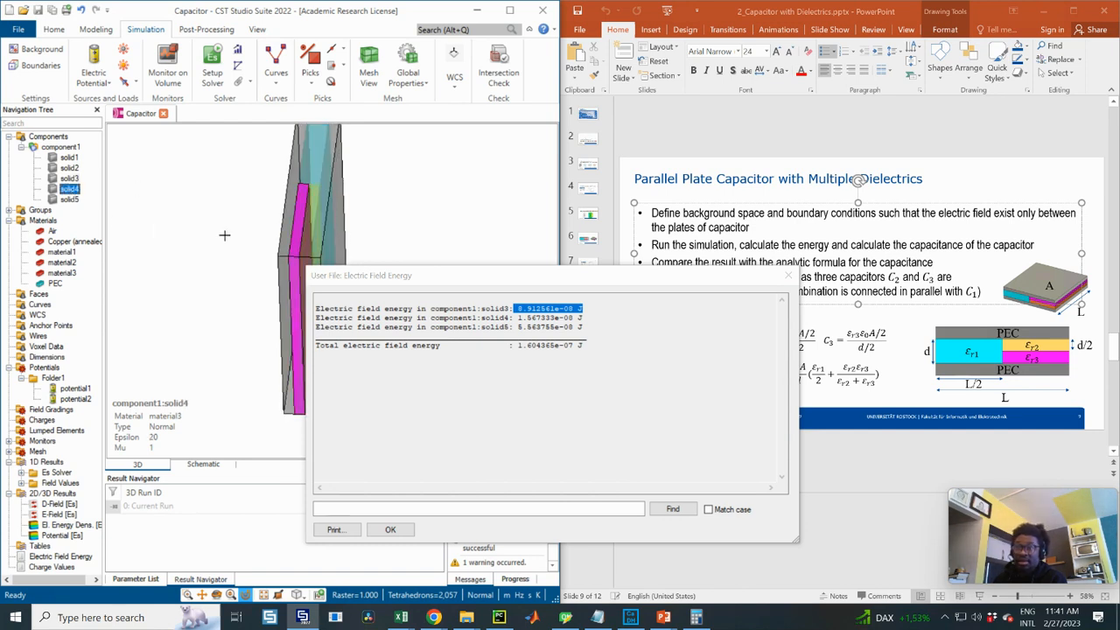
{"action": "left_click", "coordinate": [68, 199]}
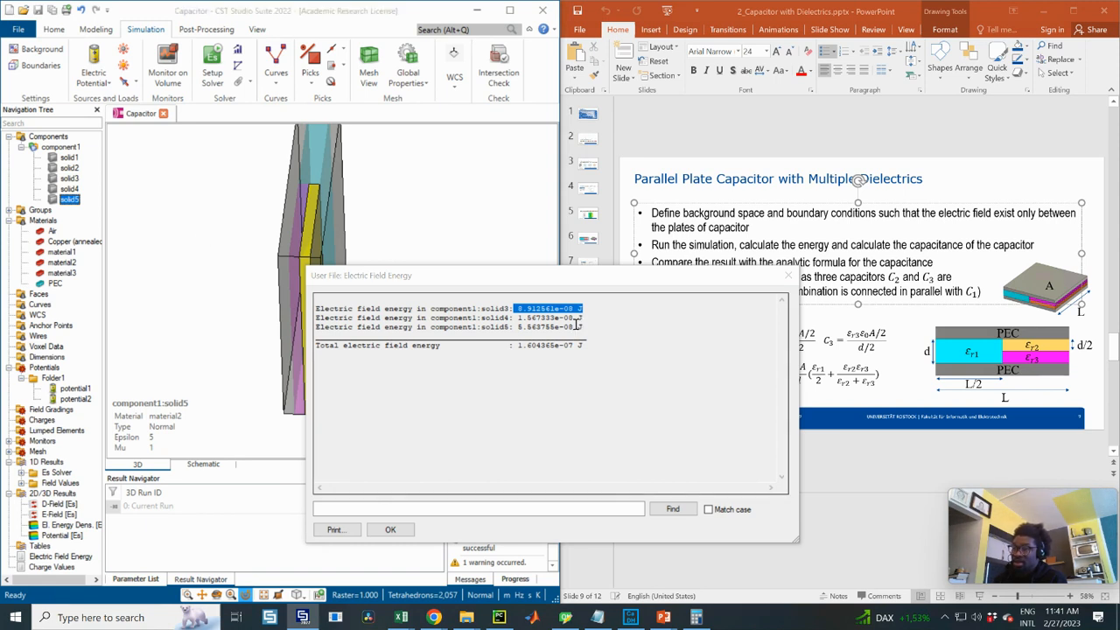
{"action": "left_click_drag", "start_coordinate": [584, 326], "coordinate": [319, 326]}
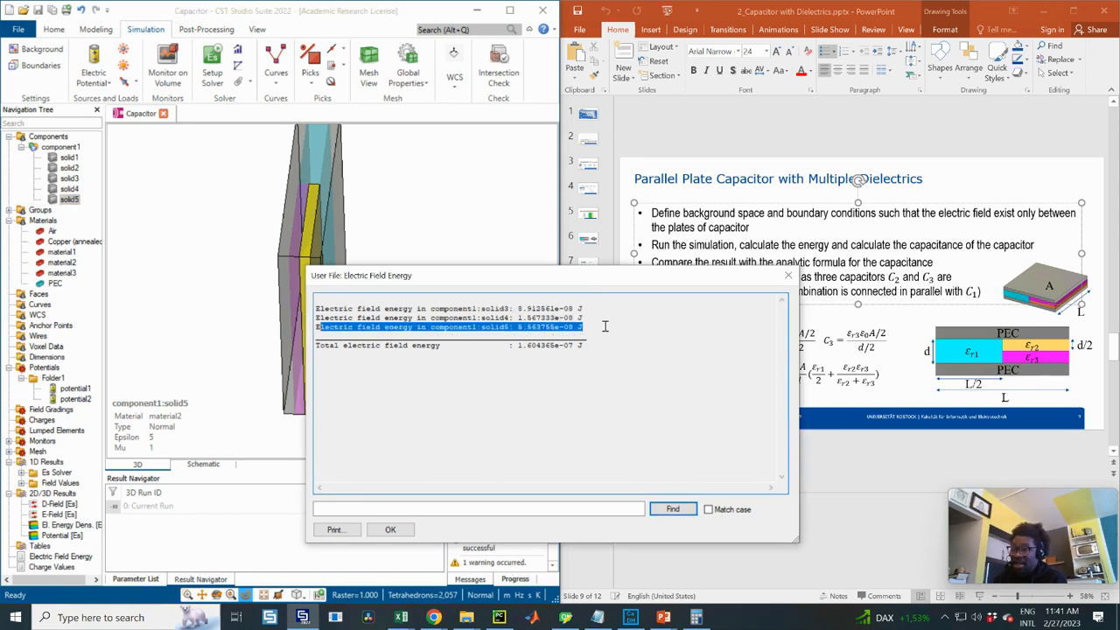
{"action": "left_click_drag", "start_coordinate": [583, 327], "coordinate": [434, 326]}
{"action": "left_click_drag", "start_coordinate": [473, 276], "coordinate": [303, 254]}
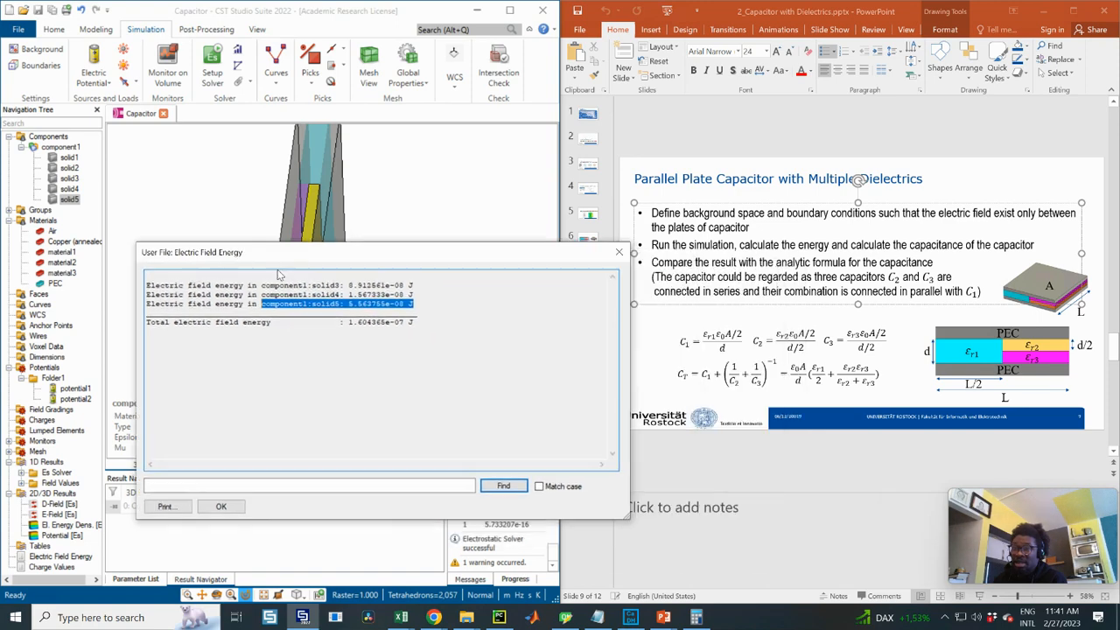
{"action": "left_click_drag", "start_coordinate": [428, 252], "coordinate": [409, 245]}
- Switch to the PowerPoint file 1_Intro_PlateCapacitor.pptx and copy the energy formula U = ½CV² from slide 21
{"action": "mouse_move", "coordinate": [664, 620]}
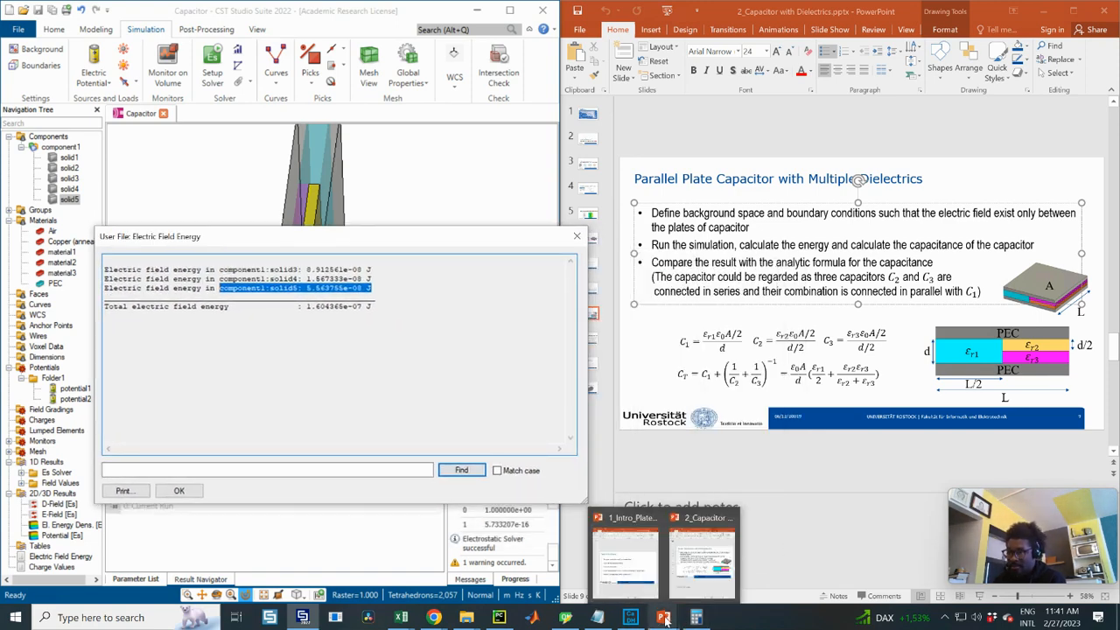
{"action": "left_click", "coordinate": [635, 545]}
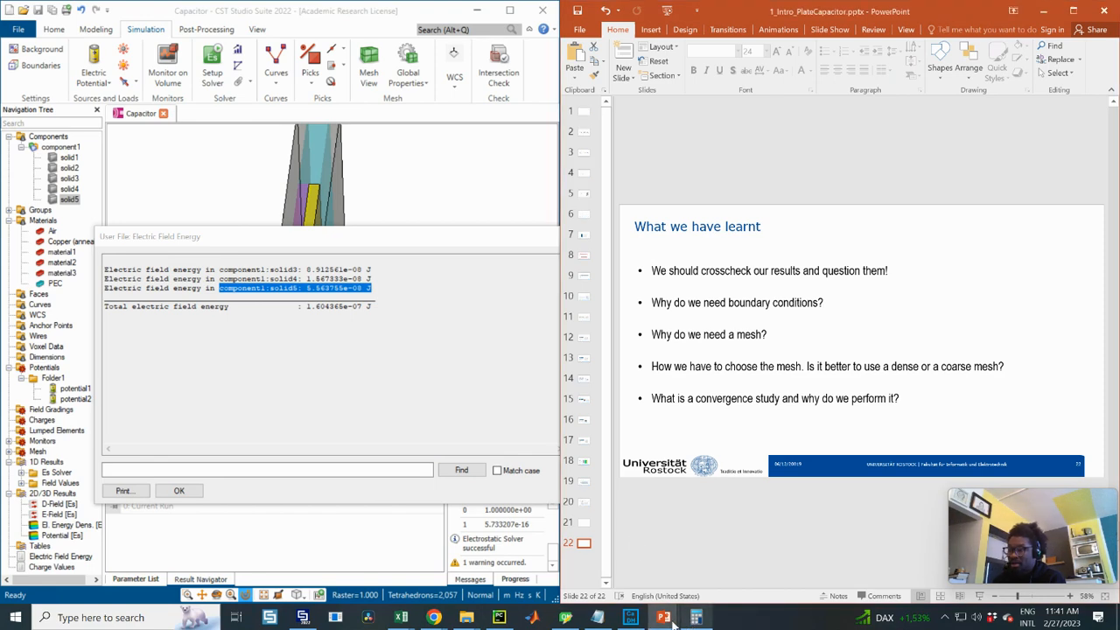
{"action": "mouse_move", "coordinate": [664, 617]}
{"action": "left_click", "coordinate": [701, 552]}
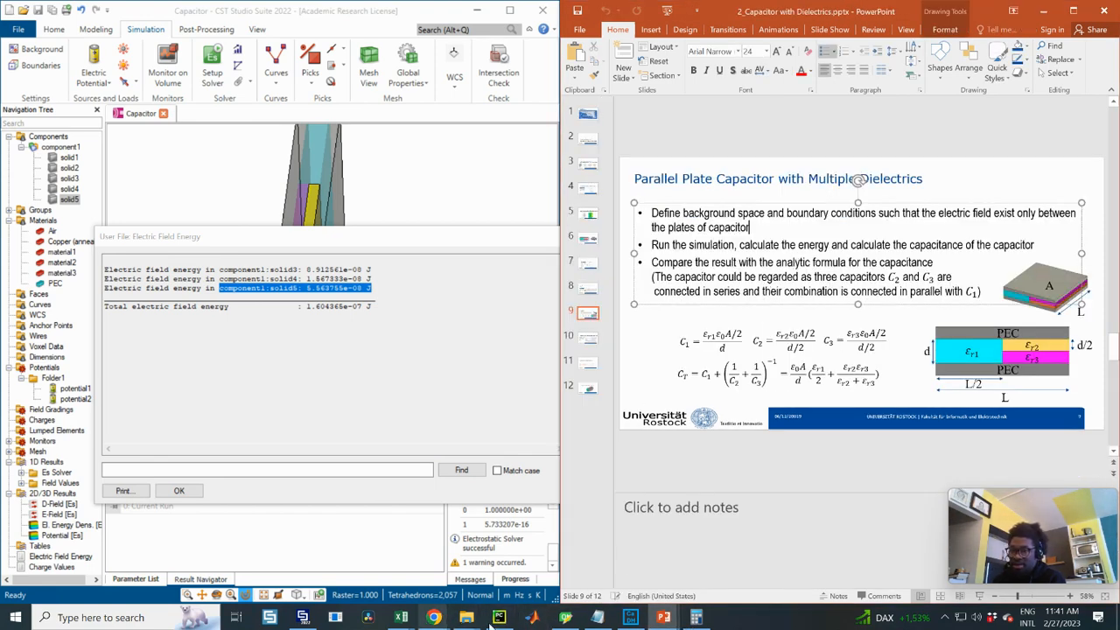
{"action": "mouse_move", "coordinate": [664, 620]}
{"action": "left_click", "coordinate": [638, 543]}
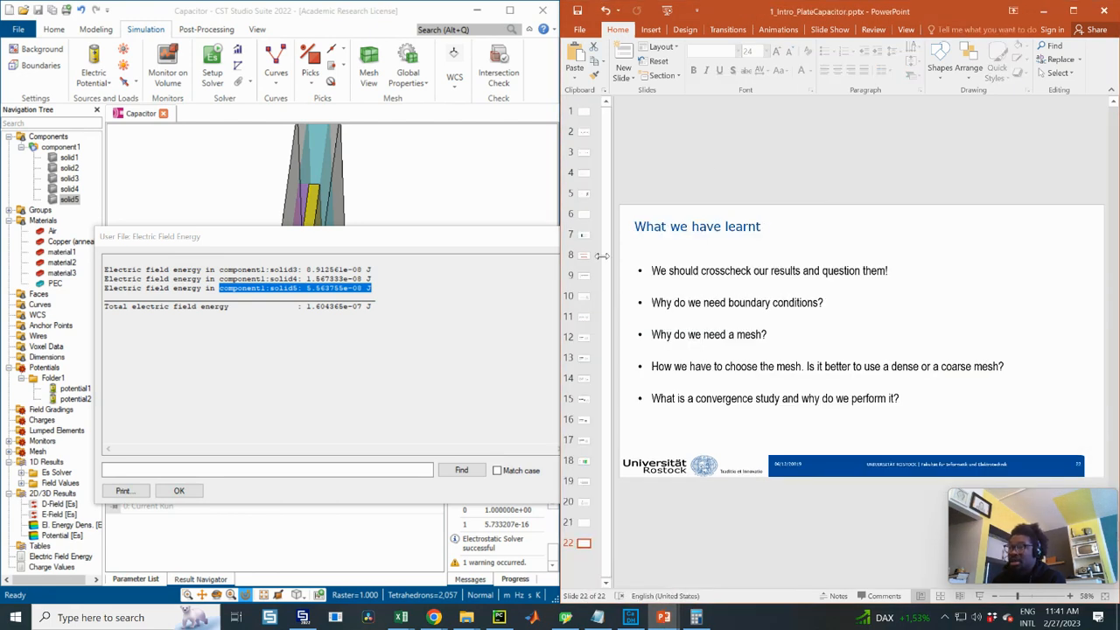
{"action": "left_click", "coordinate": [584, 523]}
{"action": "left_click", "coordinate": [583, 502]}
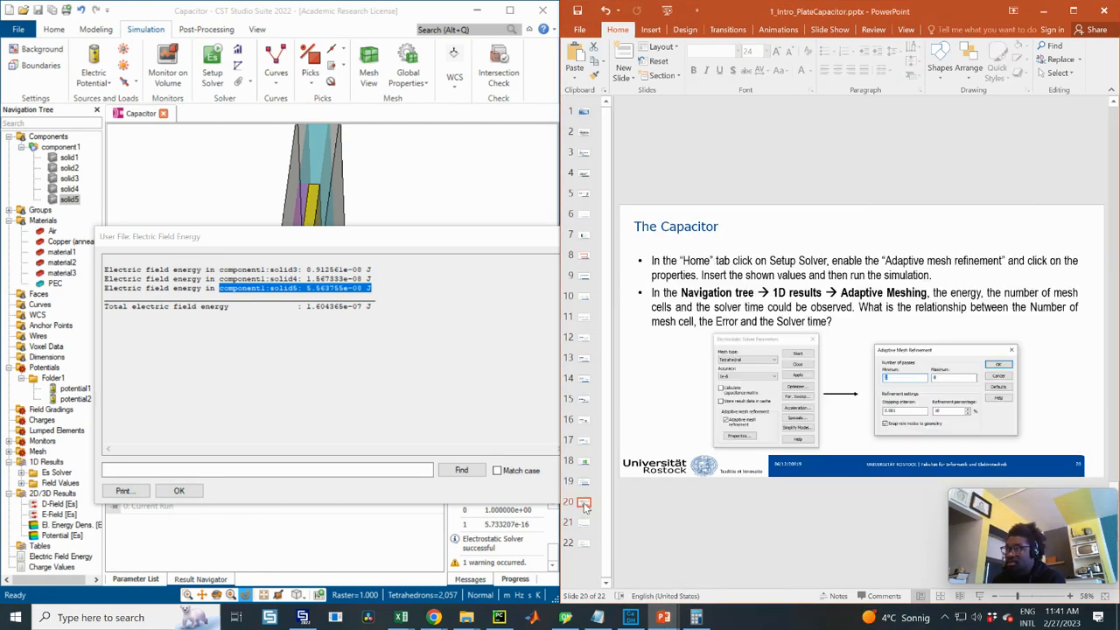
{"action": "left_click", "coordinate": [584, 523]}
{"action": "left_click", "coordinate": [952, 157]}
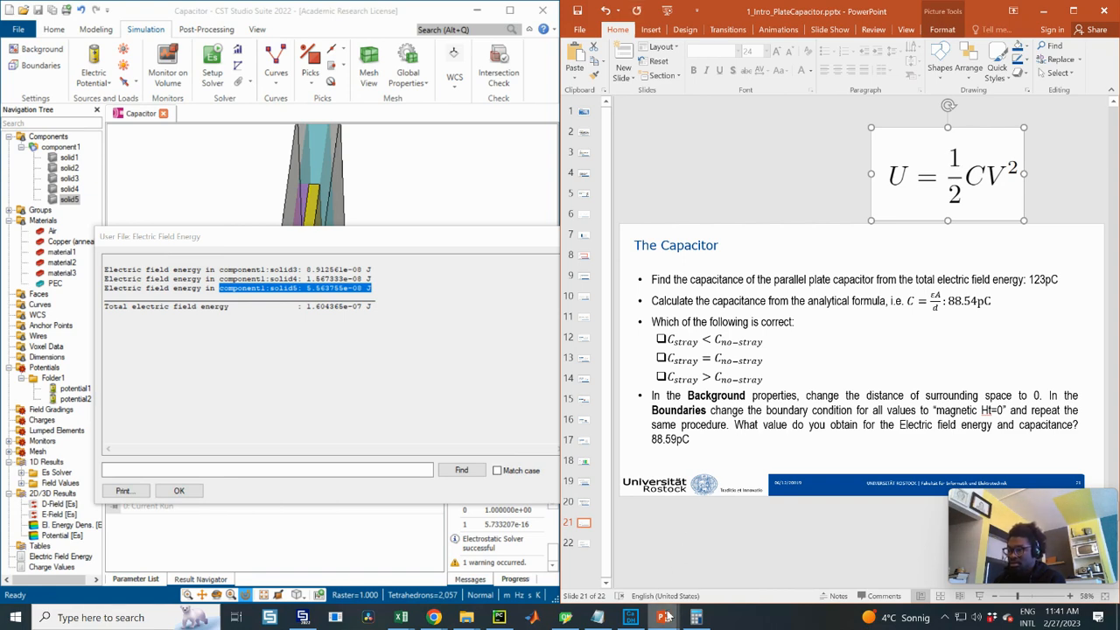
- Paste the formula U = ½CV² onto slide 9 of 2_Capacitor with Dielectrics.pptx, shrink it and place it beside the slide title
{"action": "mouse_move", "coordinate": [665, 617]}
{"action": "left_click", "coordinate": [713, 549]}
{"action": "left_click", "coordinate": [957, 181]}
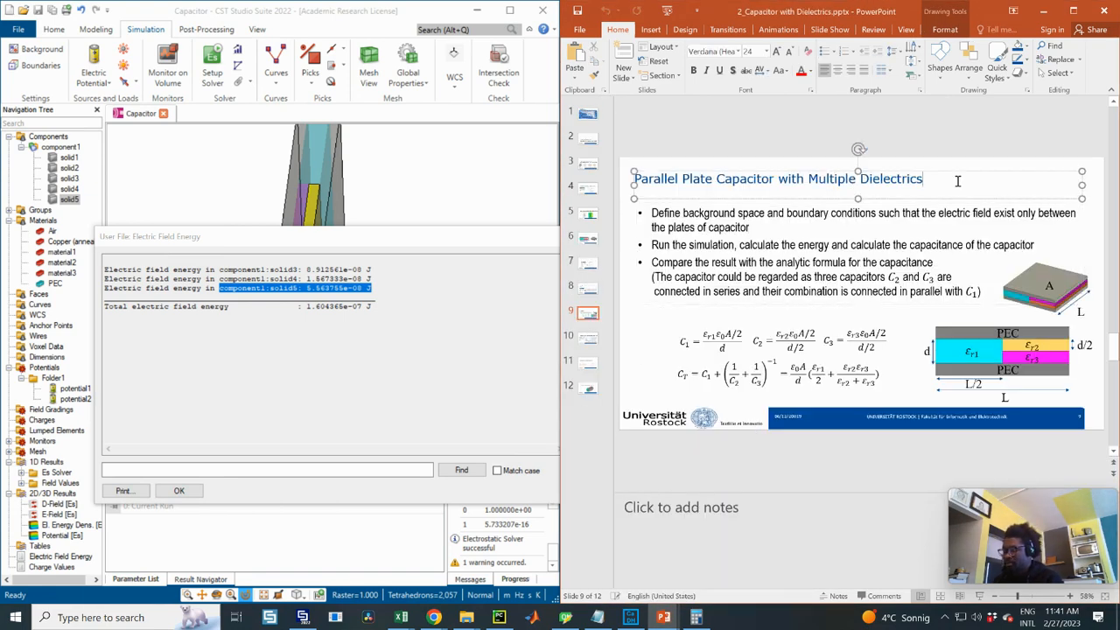
{"action": "key", "text": "ctrl+v"}
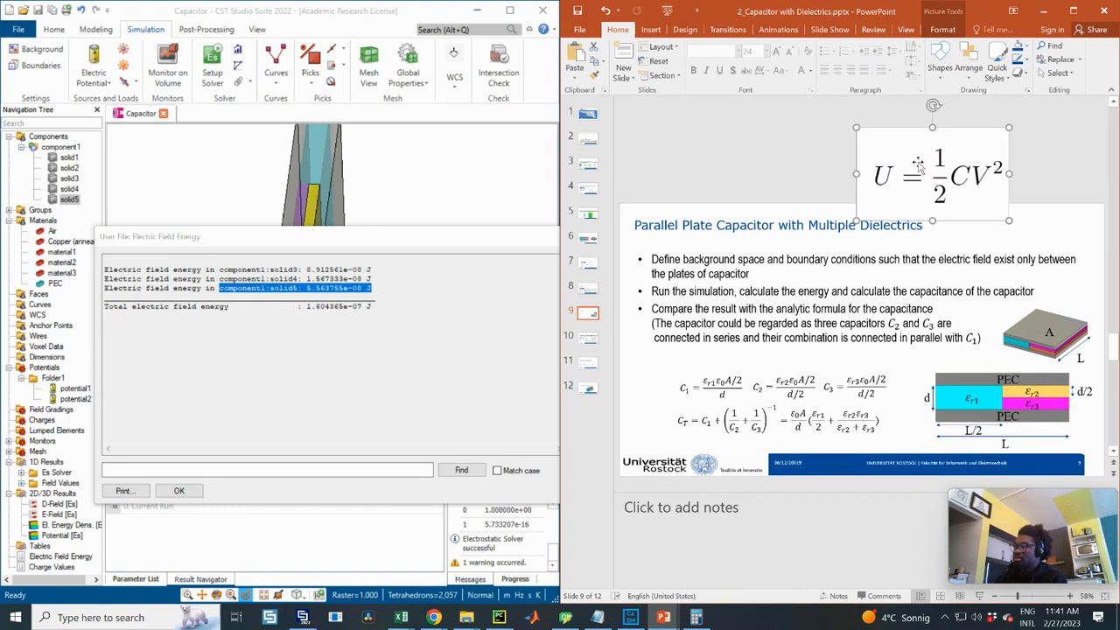
{"action": "left_click_drag", "start_coordinate": [854, 123], "coordinate": [971, 179]}
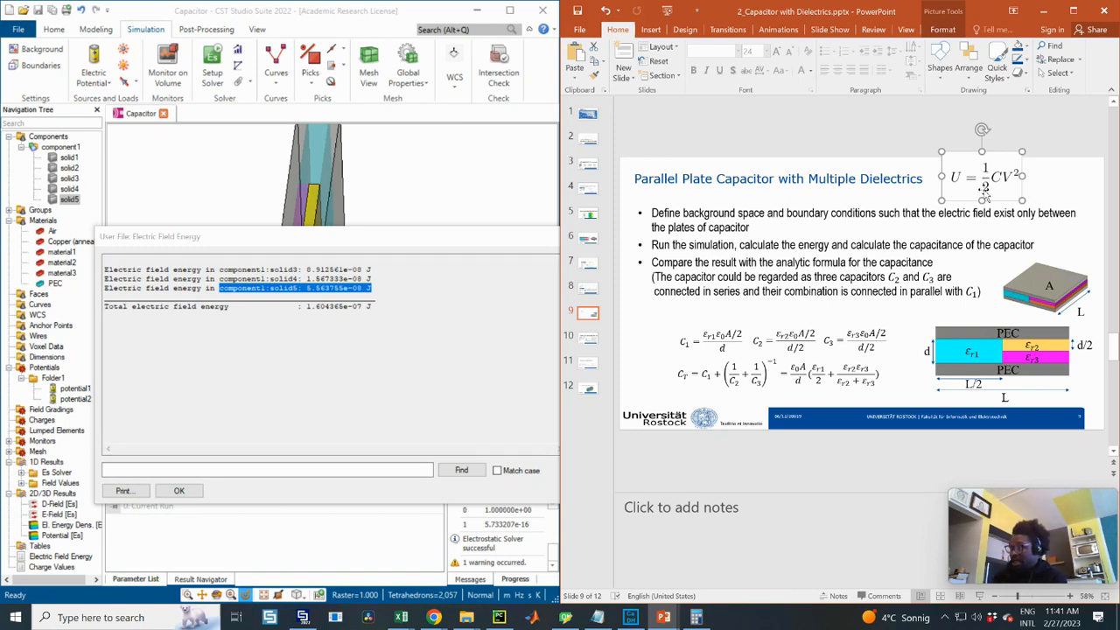
{"action": "left_click_drag", "start_coordinate": [969, 194], "coordinate": [976, 201]}
- Review the capacitance and energy formulas against the total electric field energy in CST Studio Suite, and close the energy report
{"action": "left_click", "coordinate": [704, 339]}
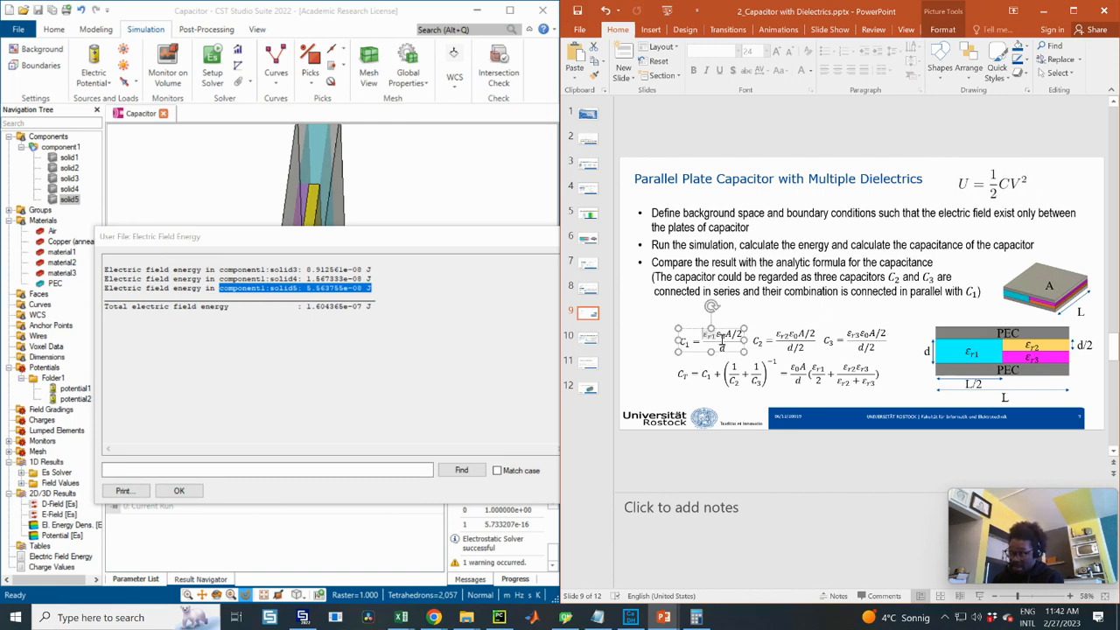
{"action": "left_click", "coordinate": [972, 188]}
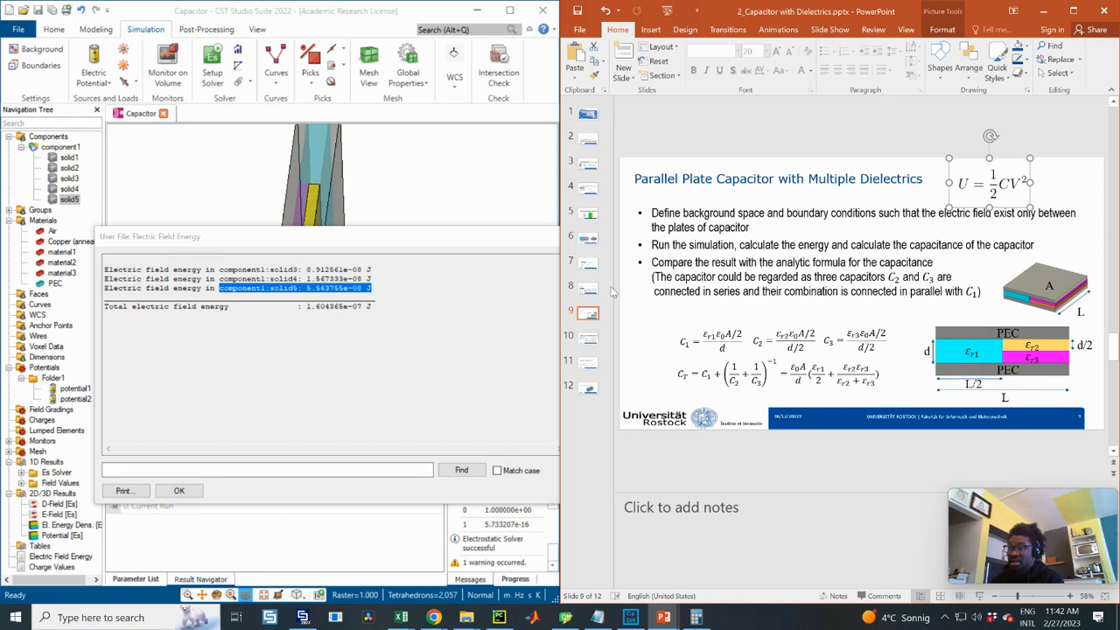
{"action": "left_click", "coordinate": [395, 252]}
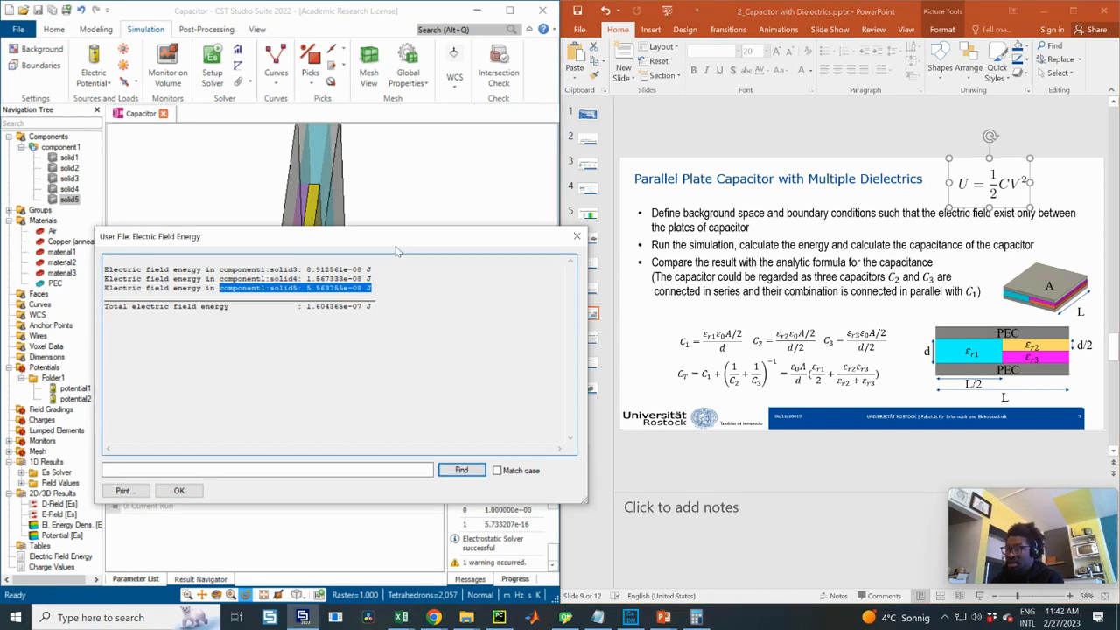
{"action": "left_click_drag", "start_coordinate": [375, 307], "coordinate": [311, 307]}
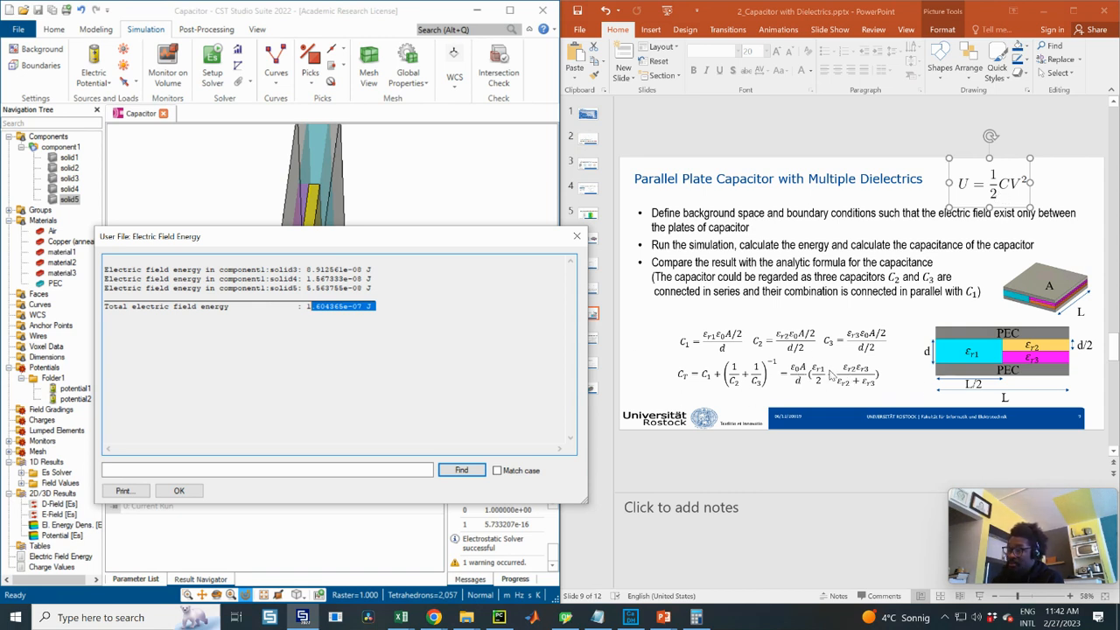
{"action": "left_click", "coordinate": [577, 237]}
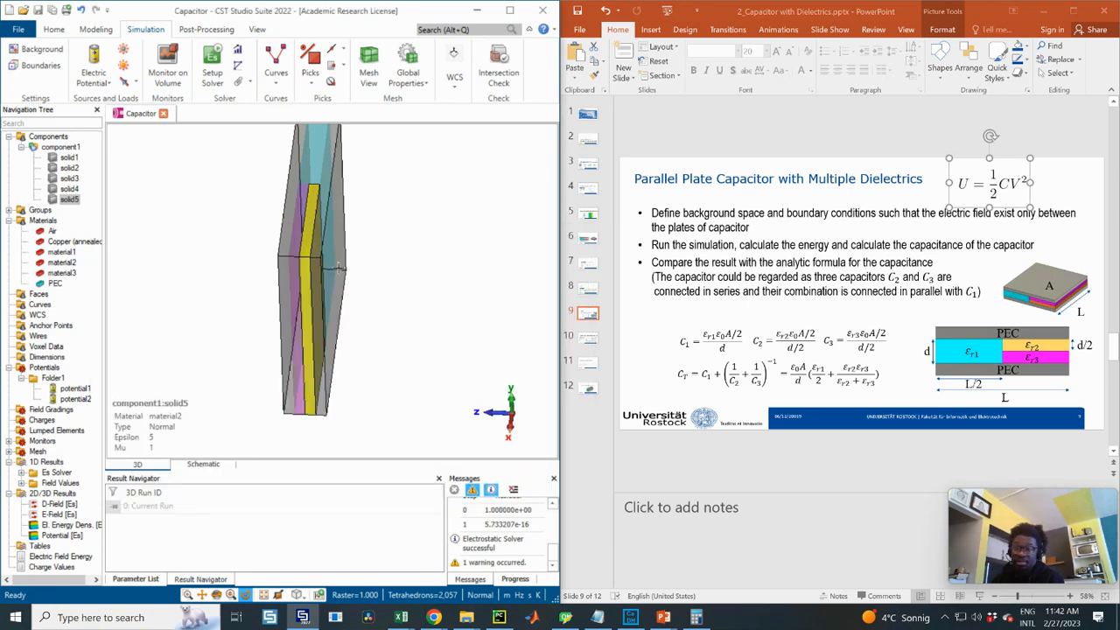
- Open slide 10 with the field-plot instructions and view the whole capacitor, component1, from an angle that shows its dielectric layers
{"action": "left_click", "coordinate": [592, 342]}
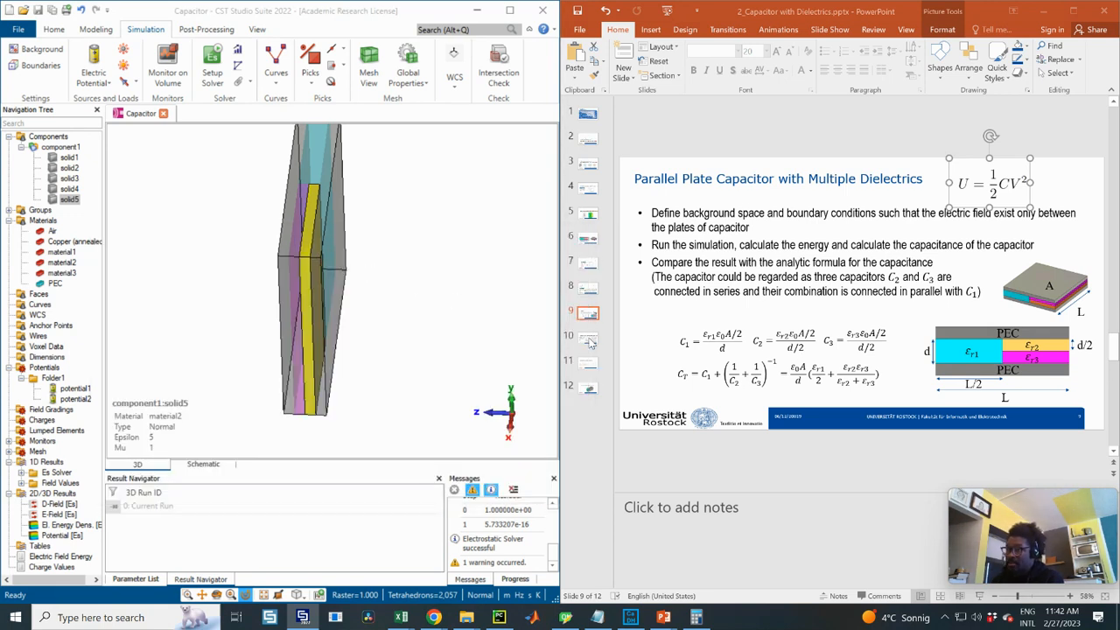
{"action": "left_click", "coordinate": [591, 342]}
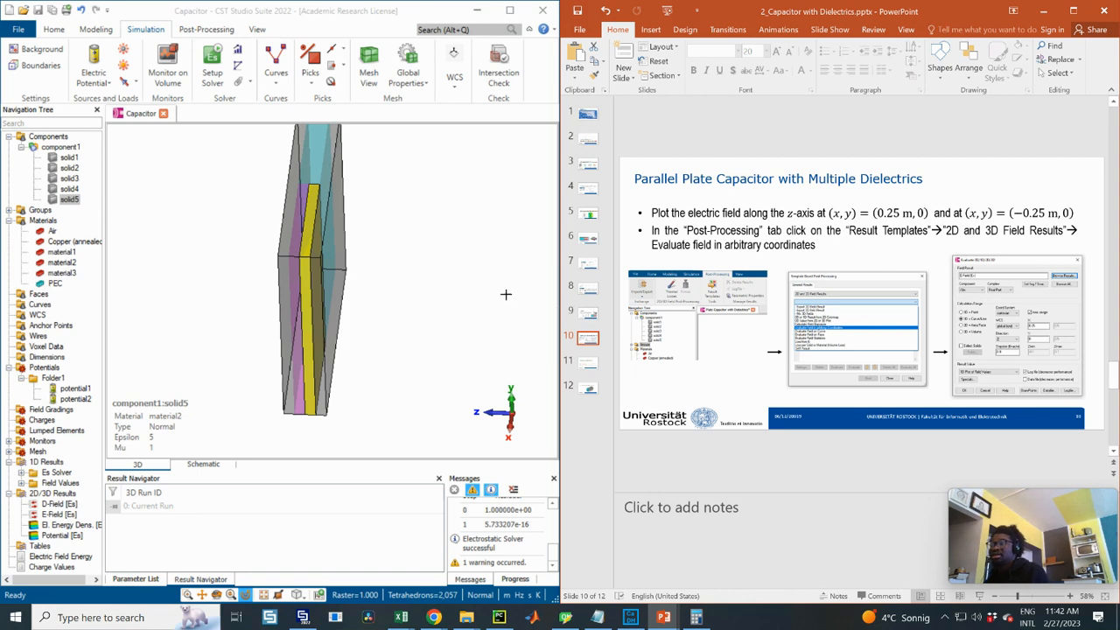
{"action": "left_click", "coordinate": [286, 270]}
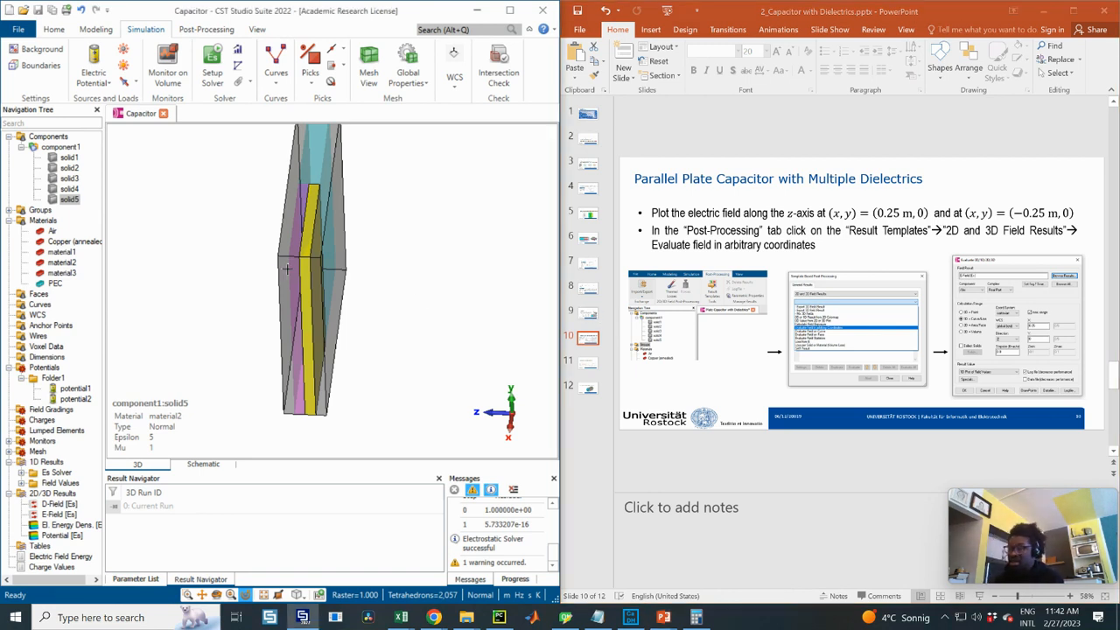
{"action": "key", "text": "space"}
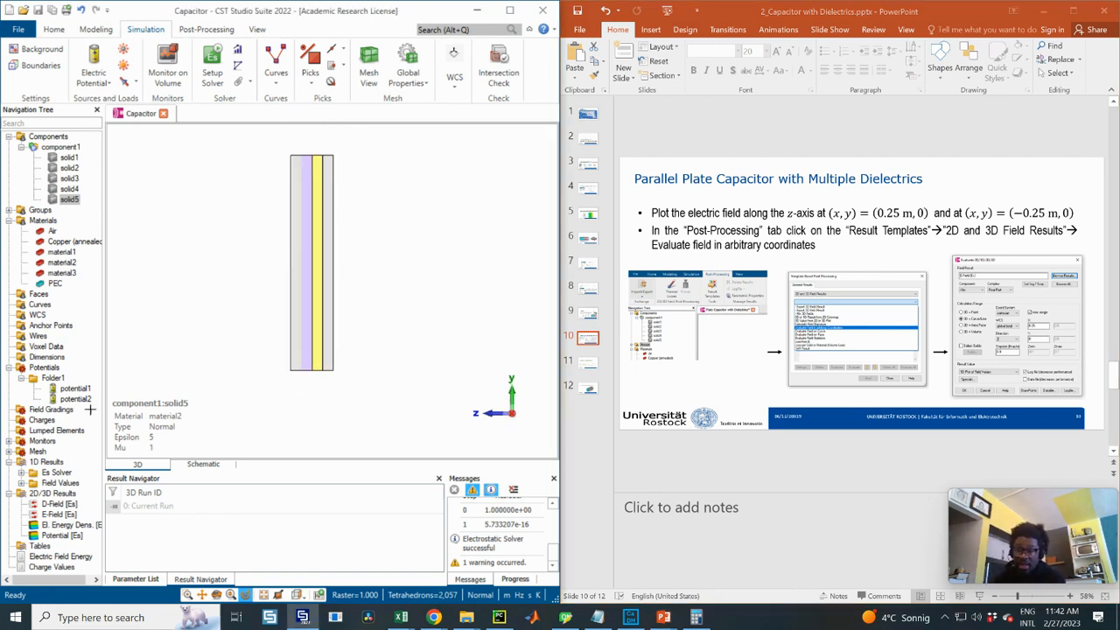
{"action": "left_click_drag", "start_coordinate": [385, 270], "coordinate": [199, 322]}
{"action": "left_click", "coordinate": [53, 150]}
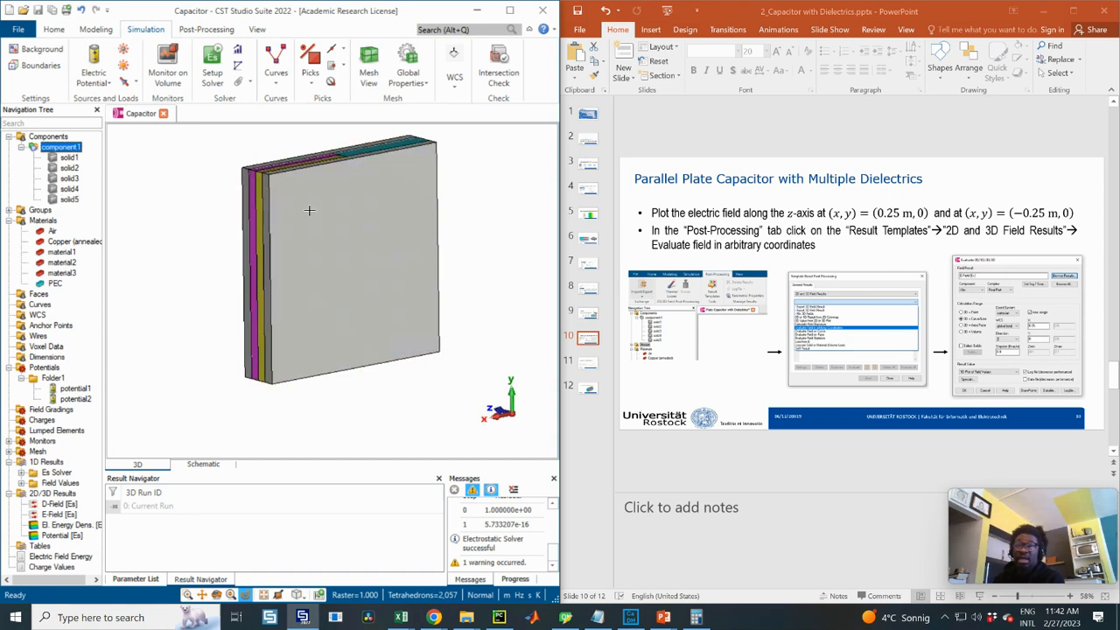
{"action": "left_click_drag", "start_coordinate": [298, 205], "coordinate": [324, 259]}
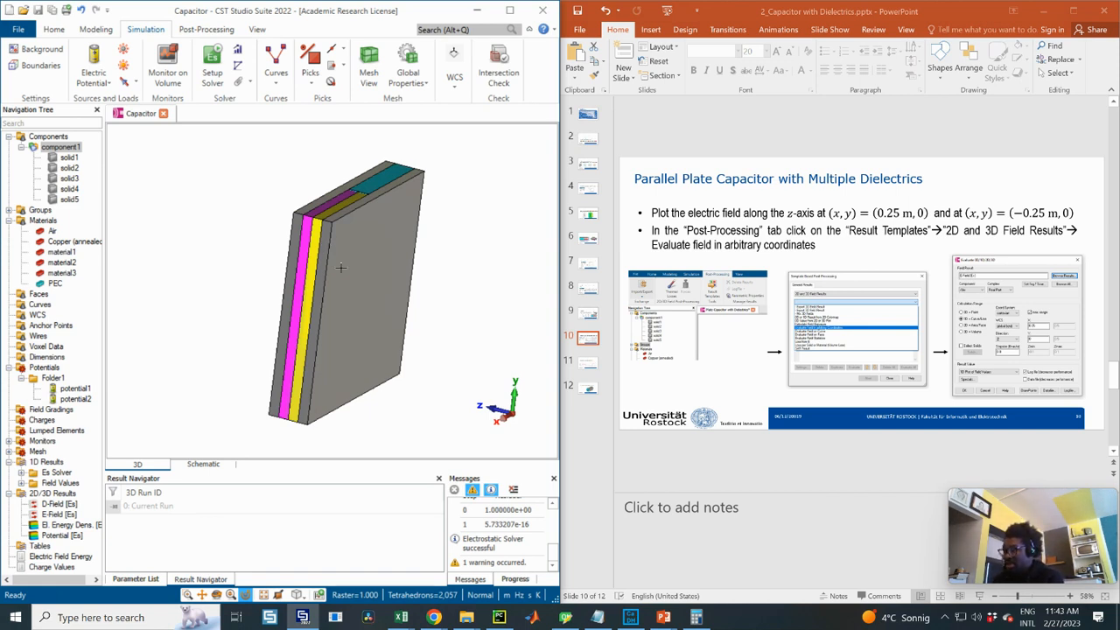
- Open the post-processing result templates and choose the 2D and 3D Field Results category
{"action": "left_click", "coordinate": [204, 31]}
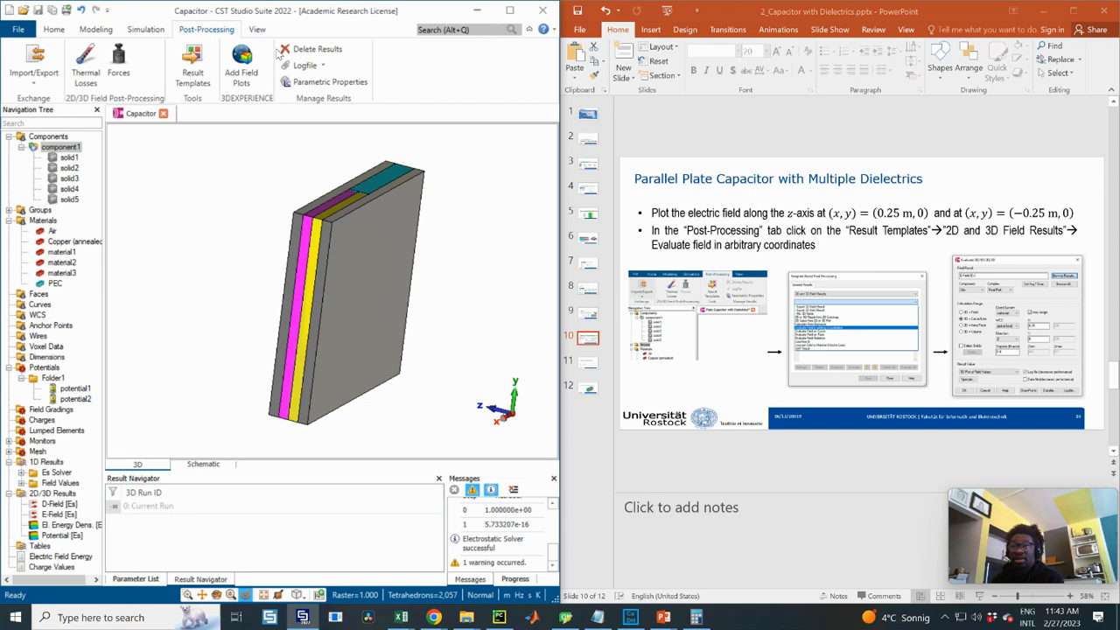
{"action": "left_click", "coordinate": [192, 68]}
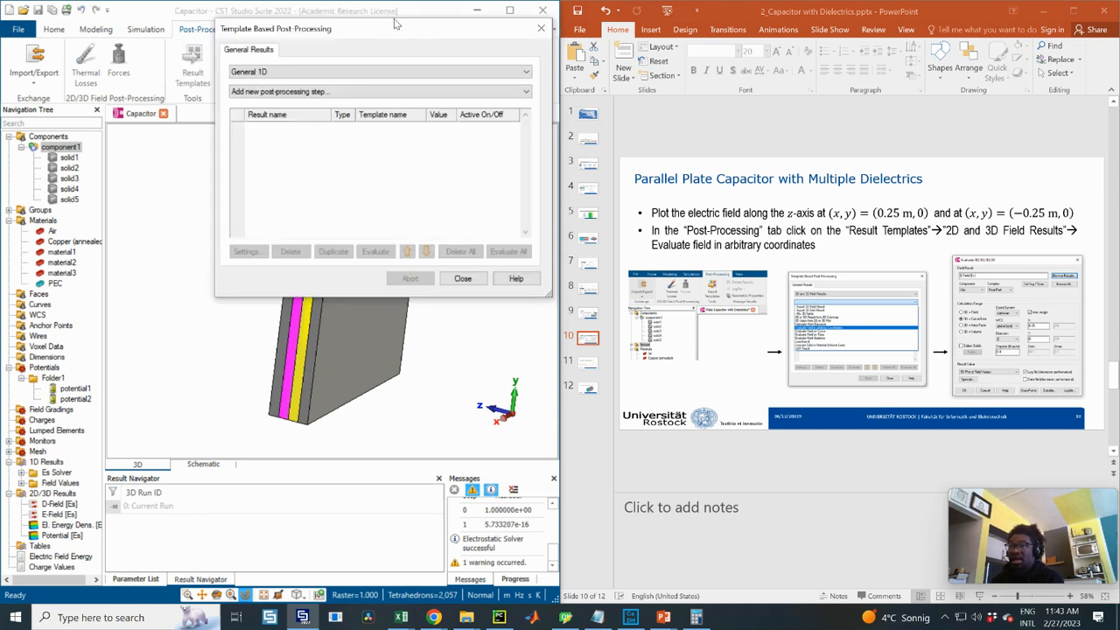
{"action": "left_click_drag", "start_coordinate": [397, 29], "coordinate": [438, 190]}
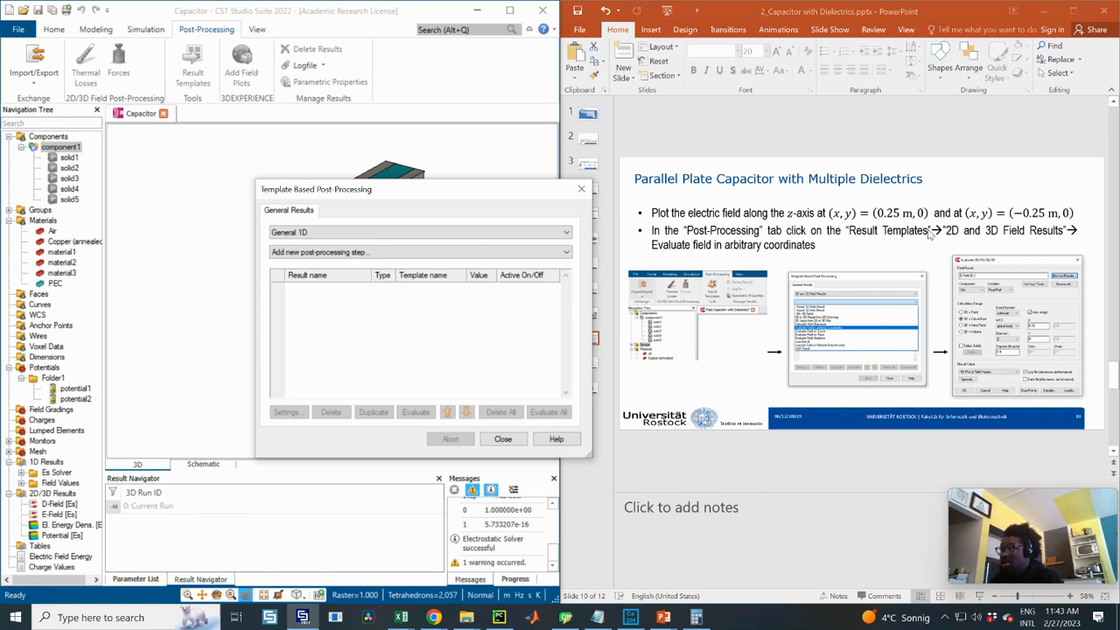
{"action": "left_click", "coordinate": [338, 233]}
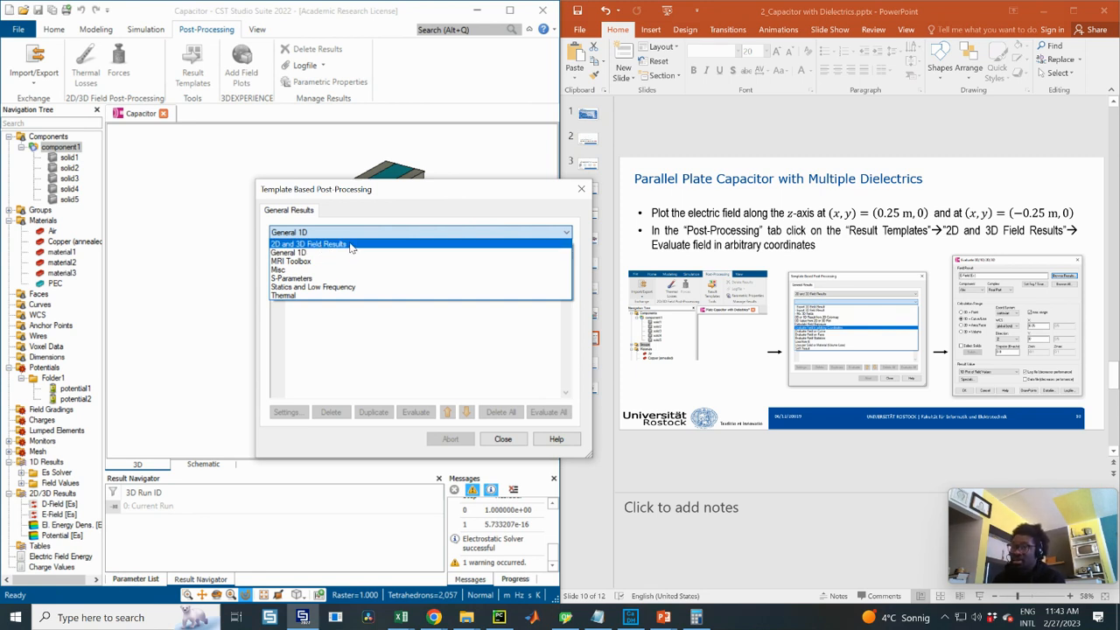
{"action": "left_click", "coordinate": [341, 245]}
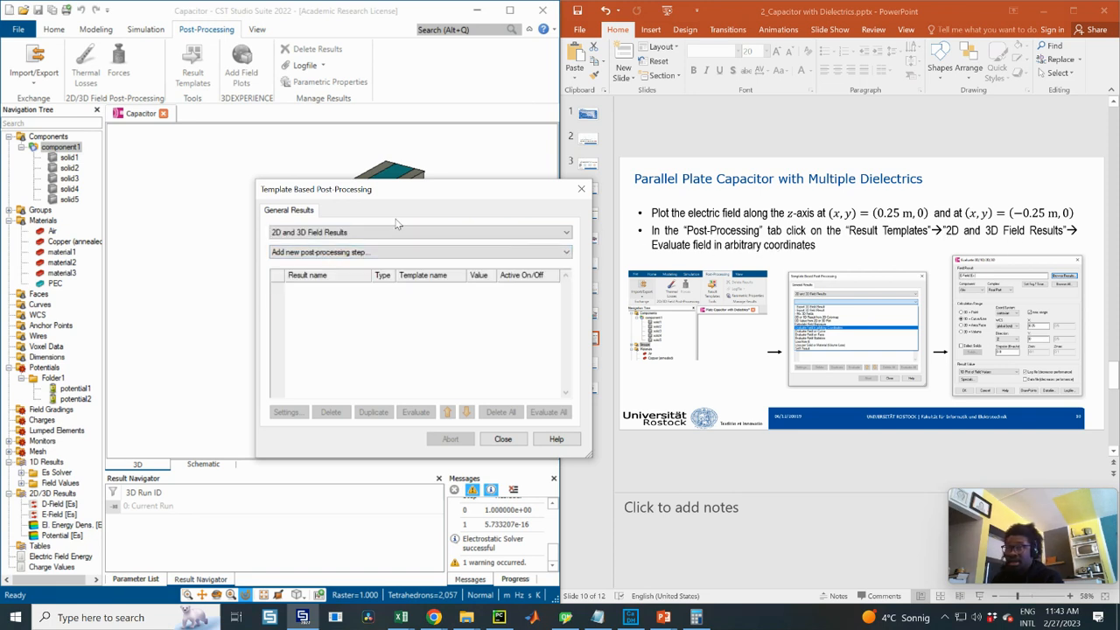
{"action": "left_click", "coordinate": [348, 232]}
{"action": "left_click", "coordinate": [313, 245]}
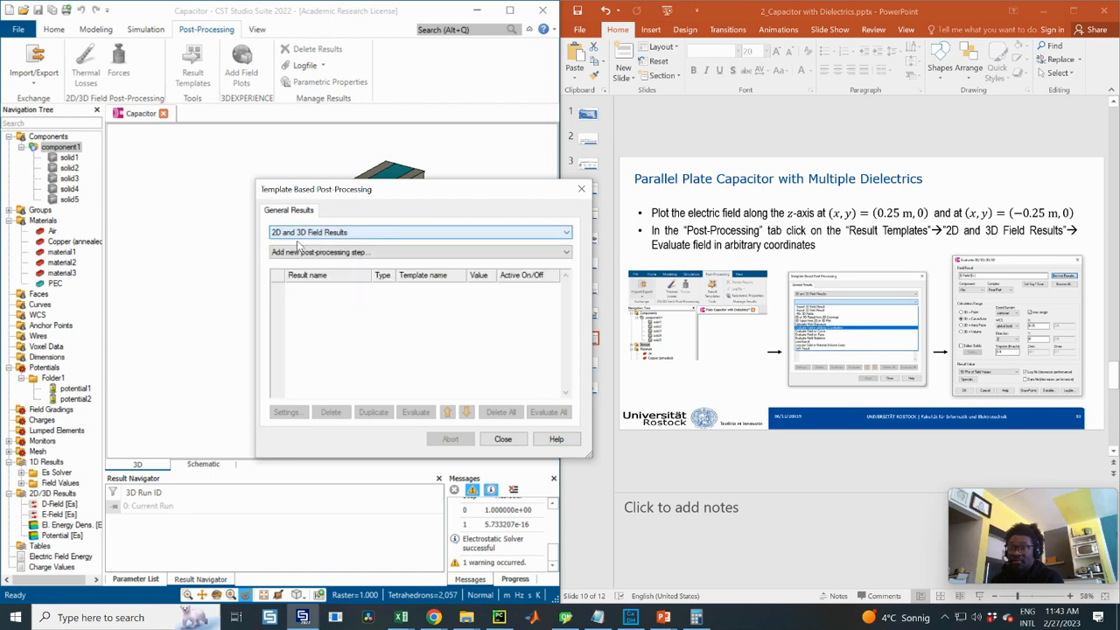
{"action": "left_click", "coordinate": [498, 253]}
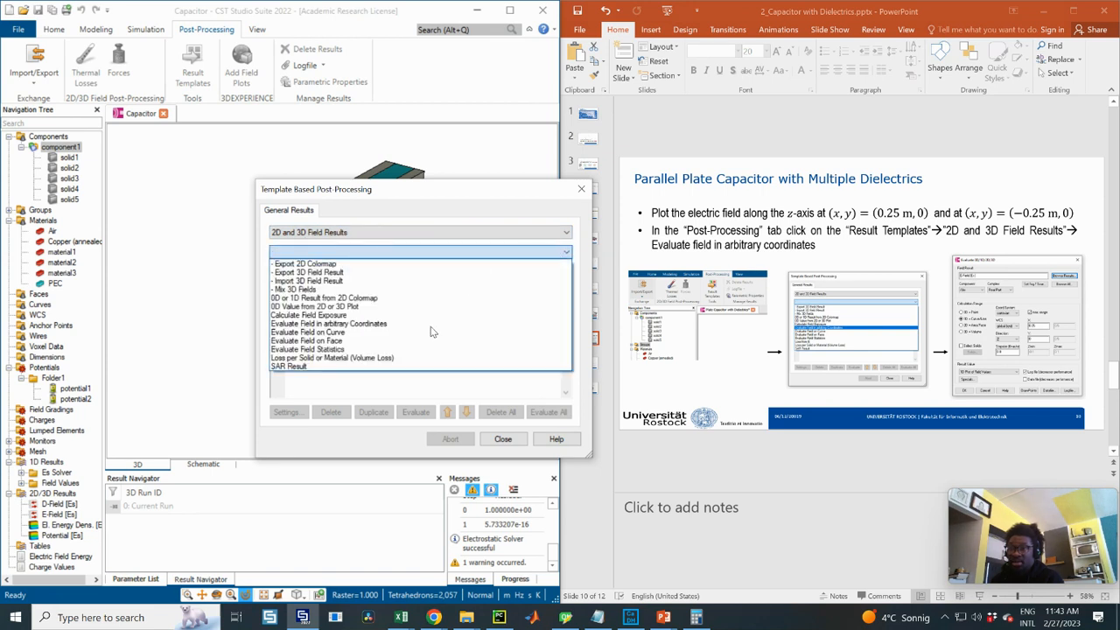
{"action": "left_click", "coordinate": [338, 238]}
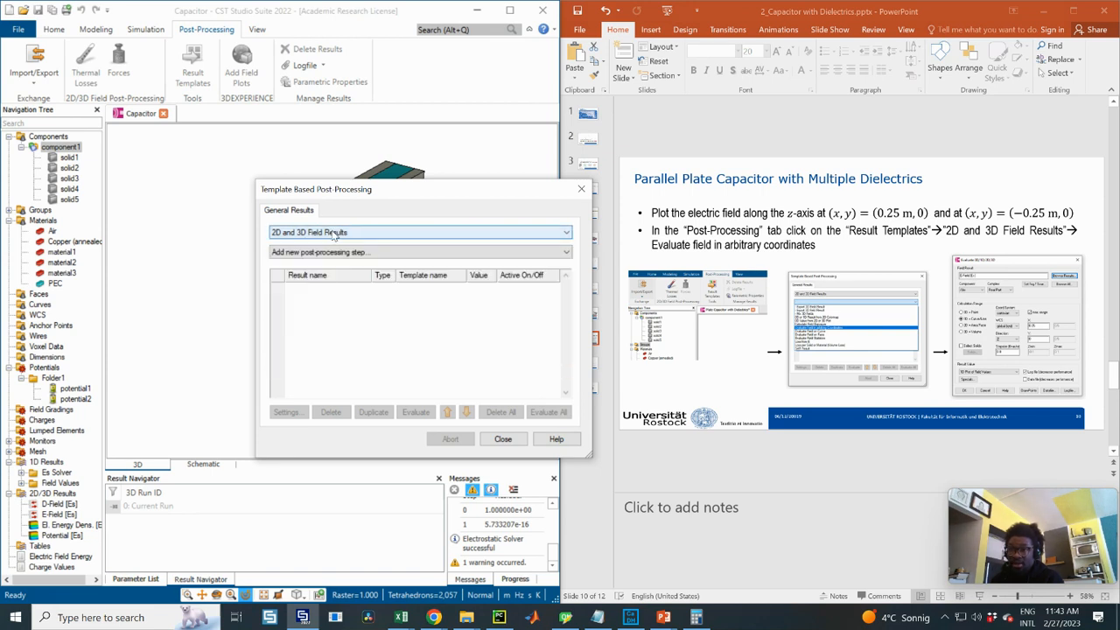
{"action": "left_click", "coordinate": [334, 233]}
{"action": "left_click", "coordinate": [292, 253]}
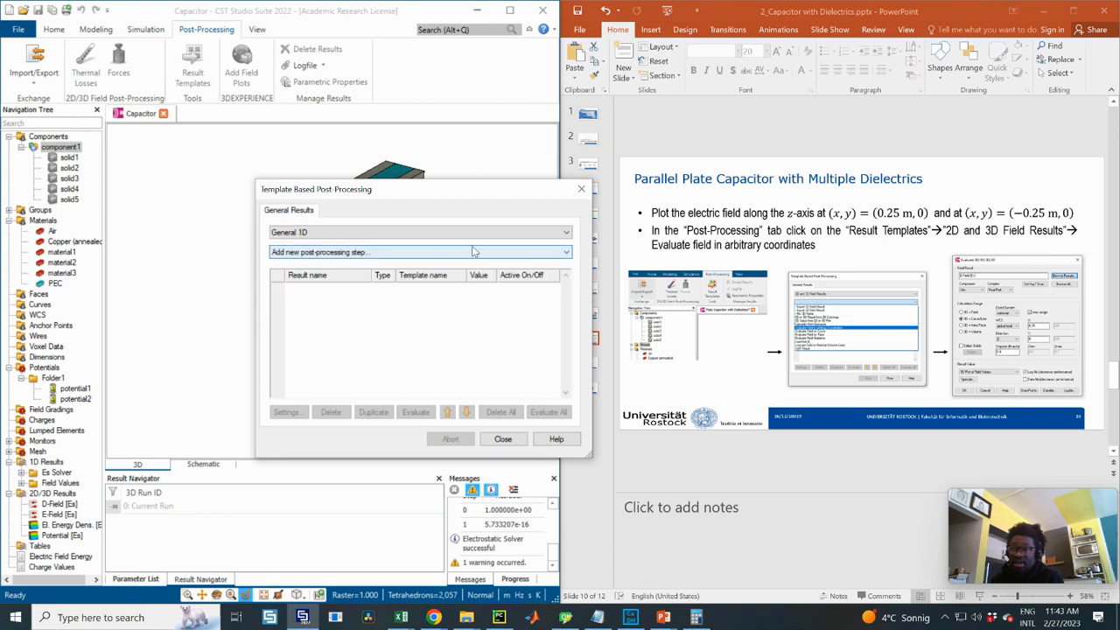
{"action": "left_click", "coordinate": [416, 252]}
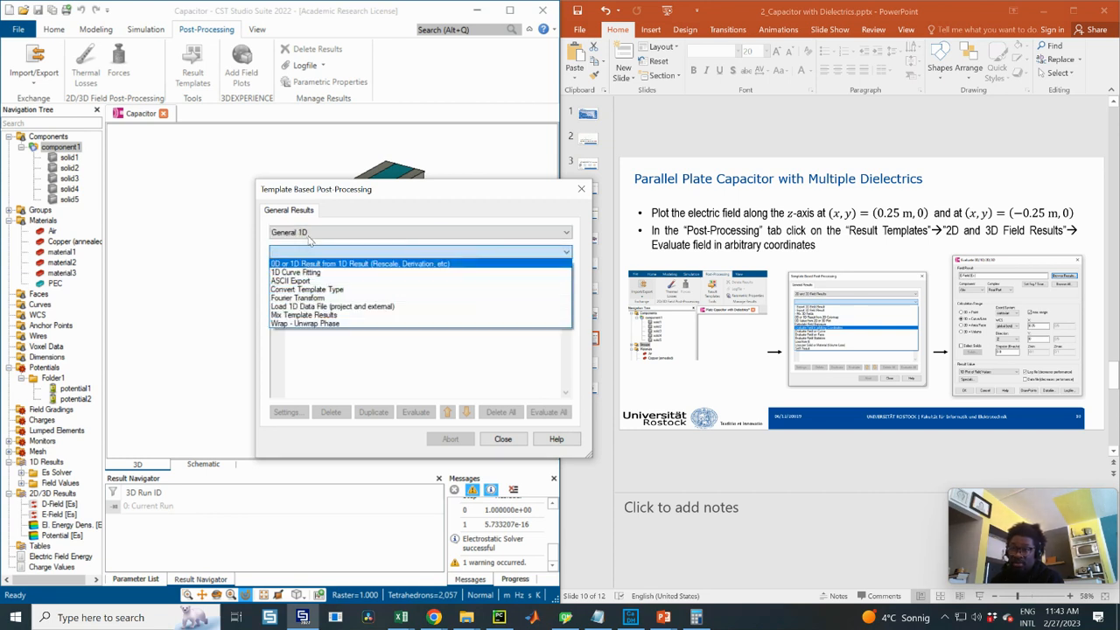
{"action": "left_click", "coordinate": [311, 234]}
{"action": "left_click", "coordinate": [312, 233]}
{"action": "left_click", "coordinate": [310, 245]}
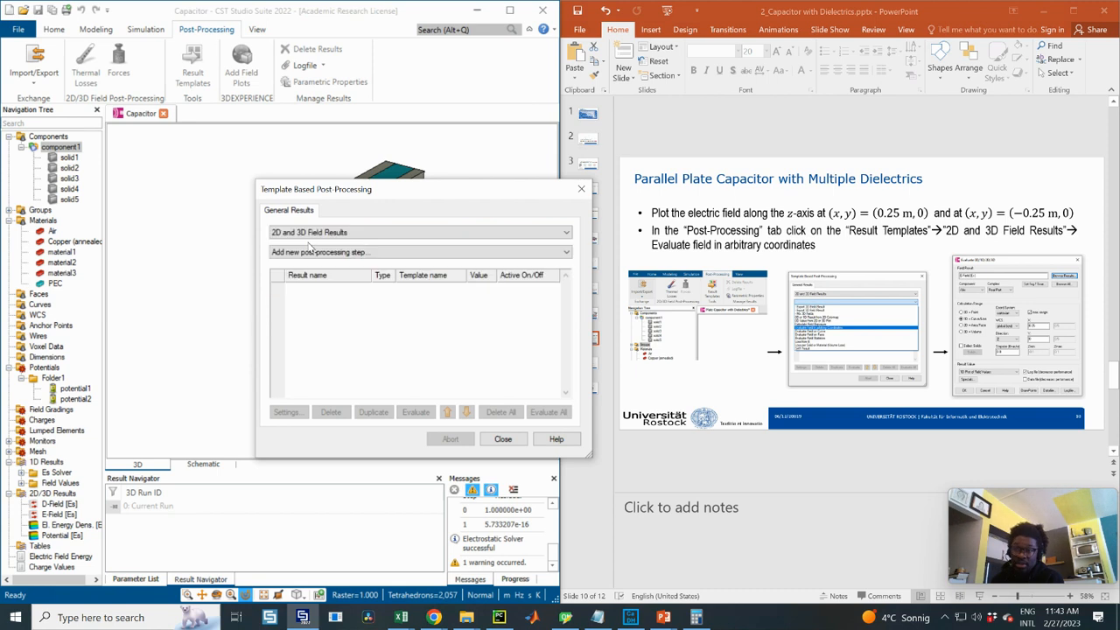
- Add an Evaluate Field in arbitrary Coordinates post-processing step and place its settings dialog clear of the slide text
{"action": "left_click", "coordinate": [359, 253]}
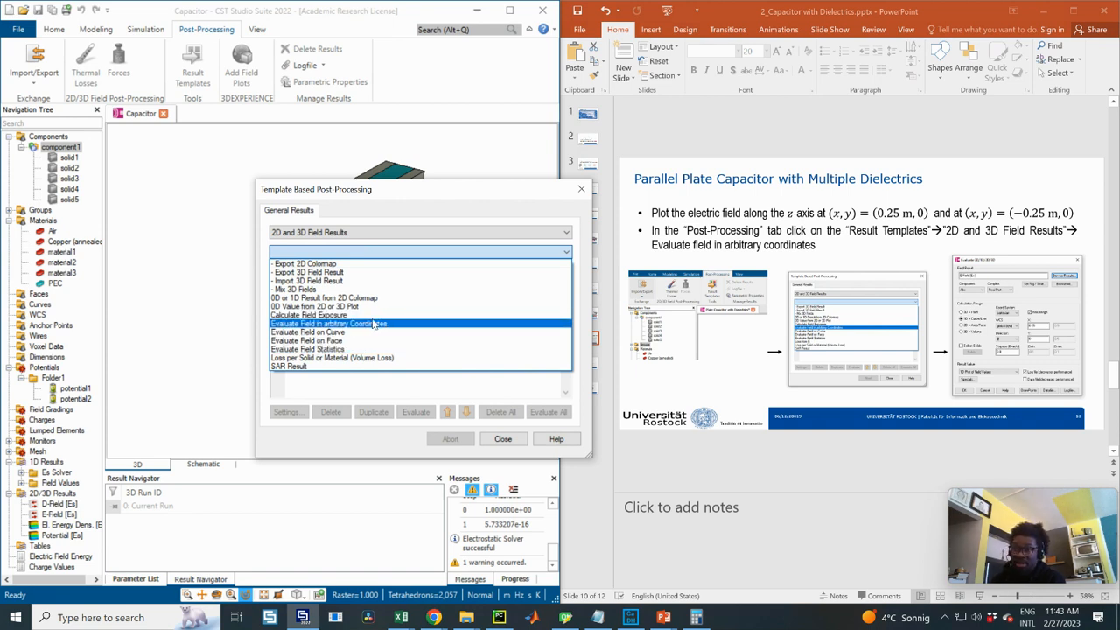
{"action": "left_click", "coordinate": [305, 324]}
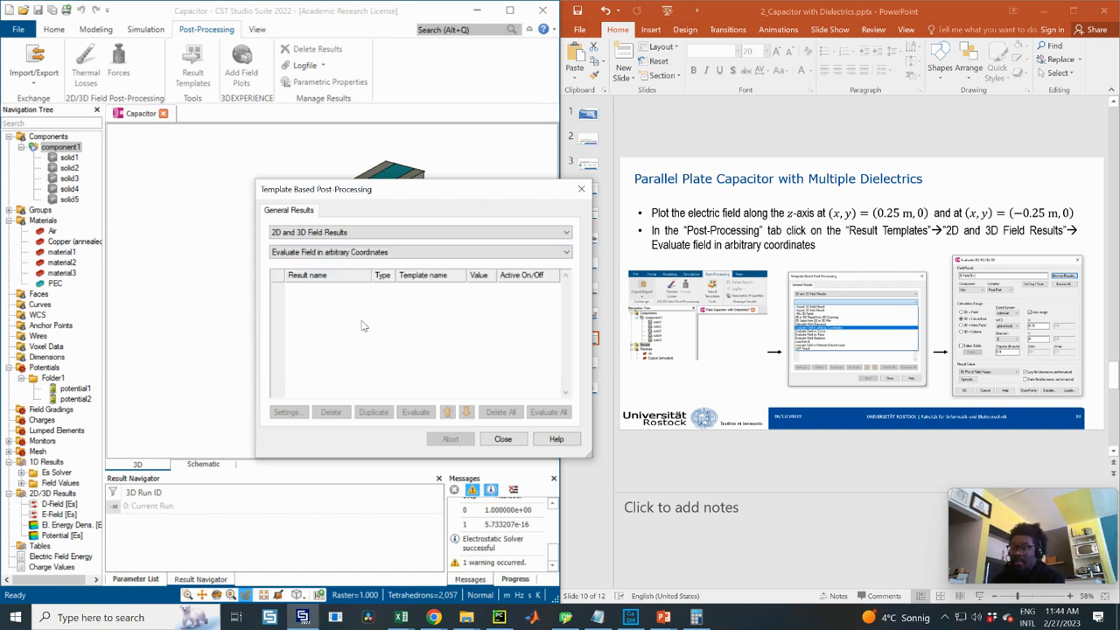
{"action": "left_click_drag", "start_coordinate": [541, 154], "coordinate": [611, 172]}
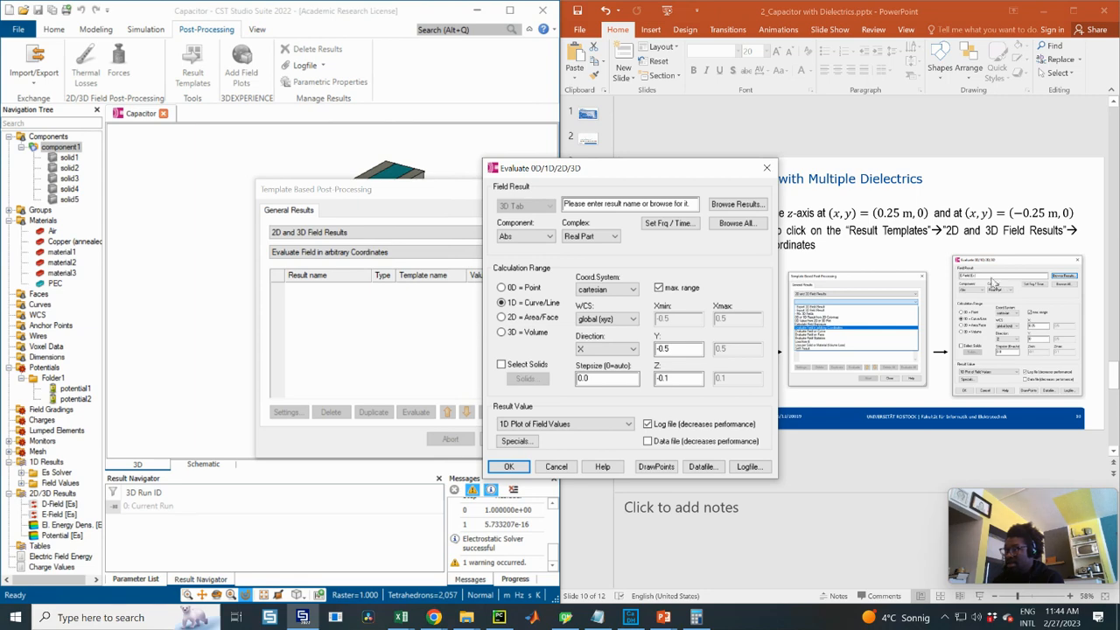
{"action": "left_click_drag", "start_coordinate": [604, 181], "coordinate": [417, 177]}
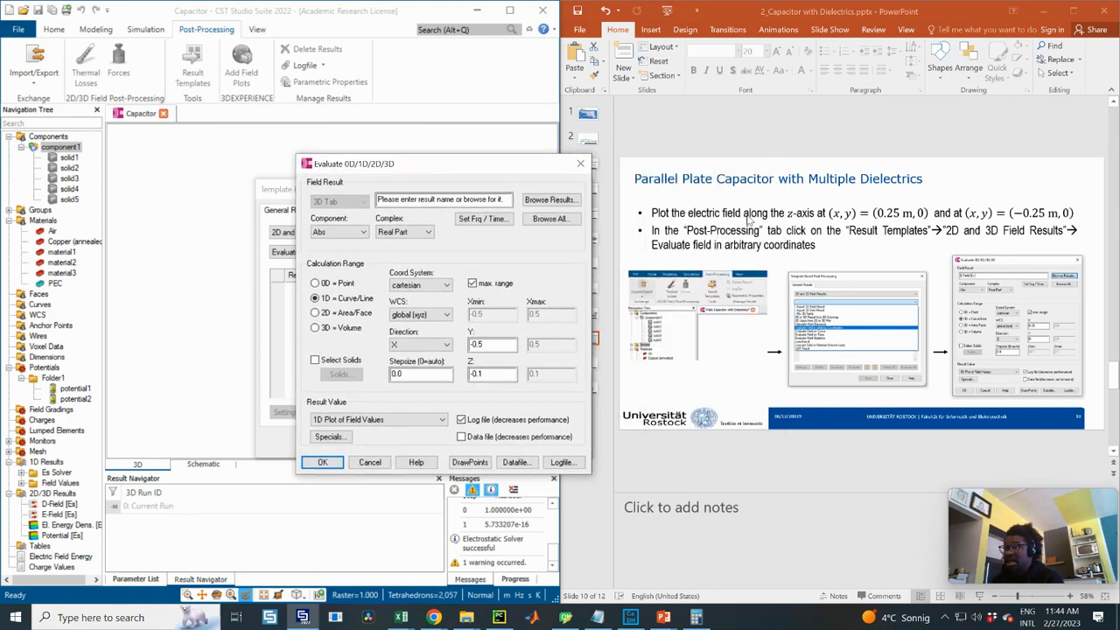
- Examine the 0D, 2D and 3D calculation ranges and the result values offered for a volume, and return to 1D = Curve/Line
{"action": "left_click", "coordinate": [315, 284]}
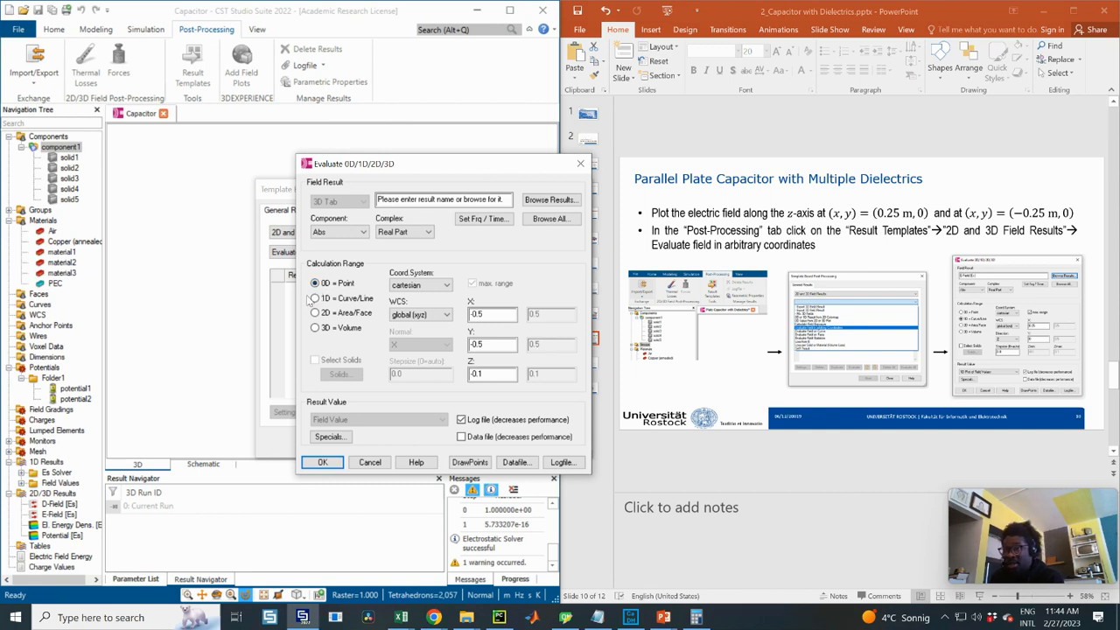
{"action": "left_click", "coordinate": [315, 299]}
{"action": "left_click", "coordinate": [360, 315]}
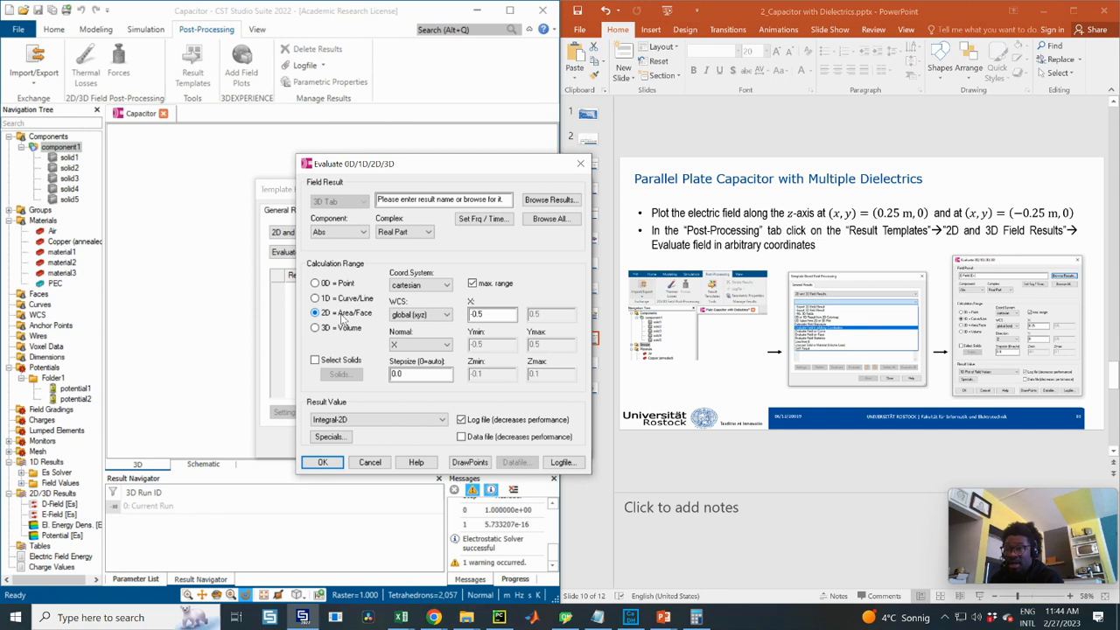
{"action": "left_click", "coordinate": [316, 328]}
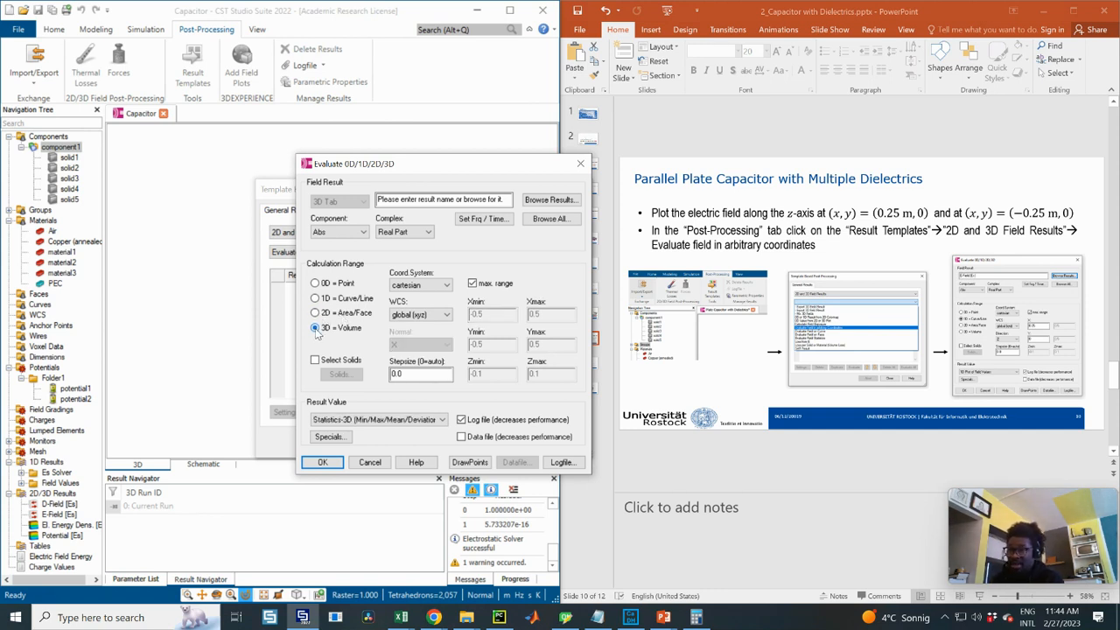
{"action": "left_click", "coordinate": [400, 421]}
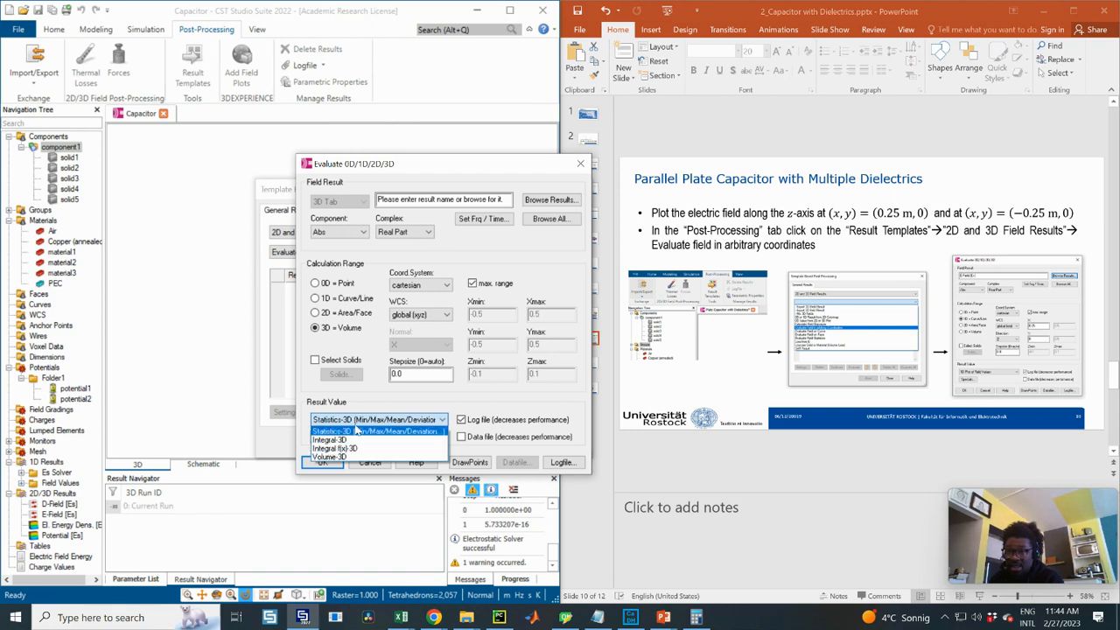
{"action": "left_click", "coordinate": [350, 431]}
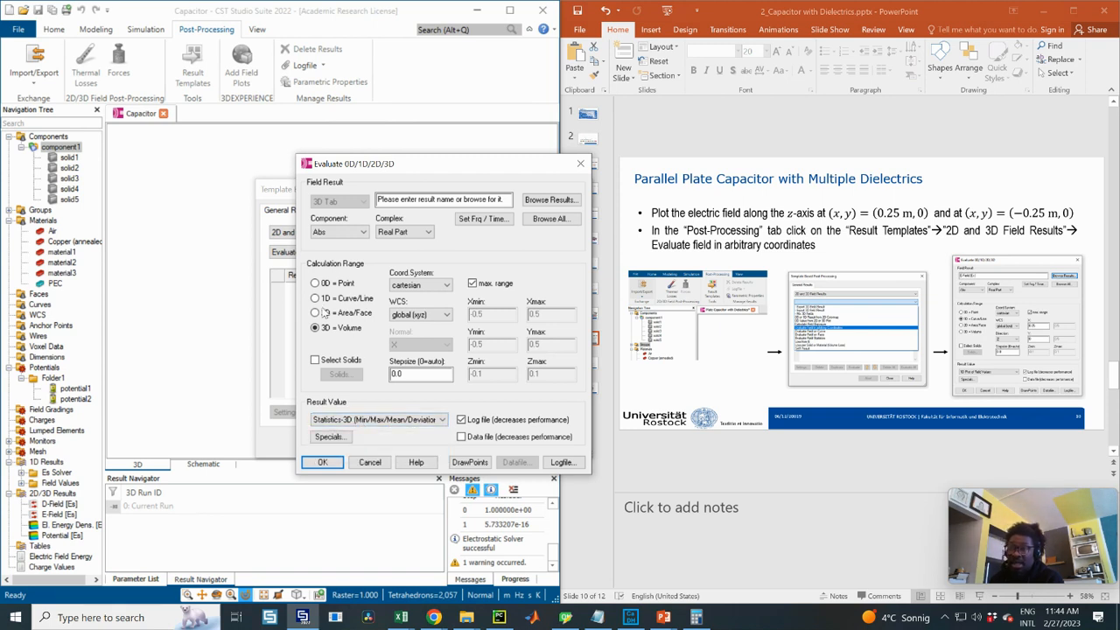
{"action": "left_click", "coordinate": [315, 299]}
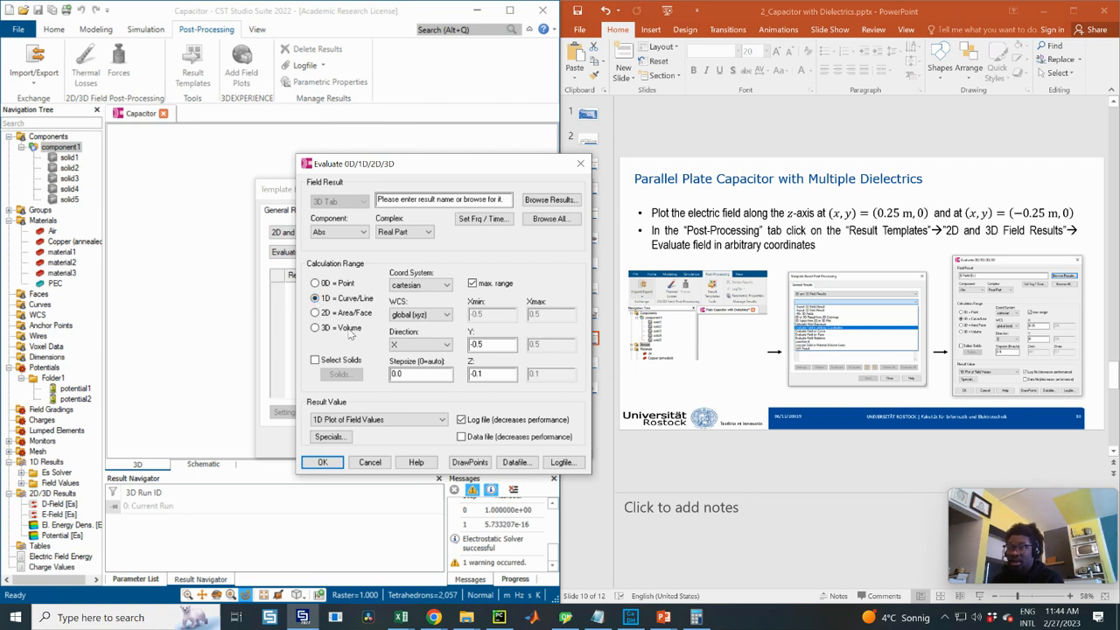
- Set the evaluation line's direction to Z and position it at X 0.25 and Y 0
{"action": "left_click", "coordinate": [413, 346]}
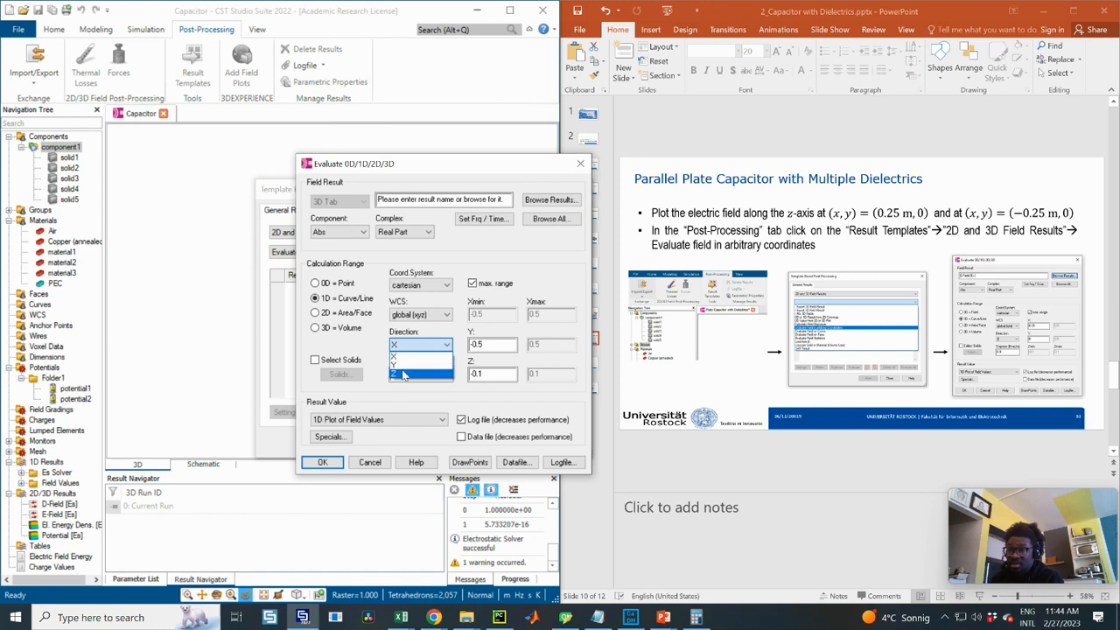
{"action": "left_click", "coordinate": [399, 373]}
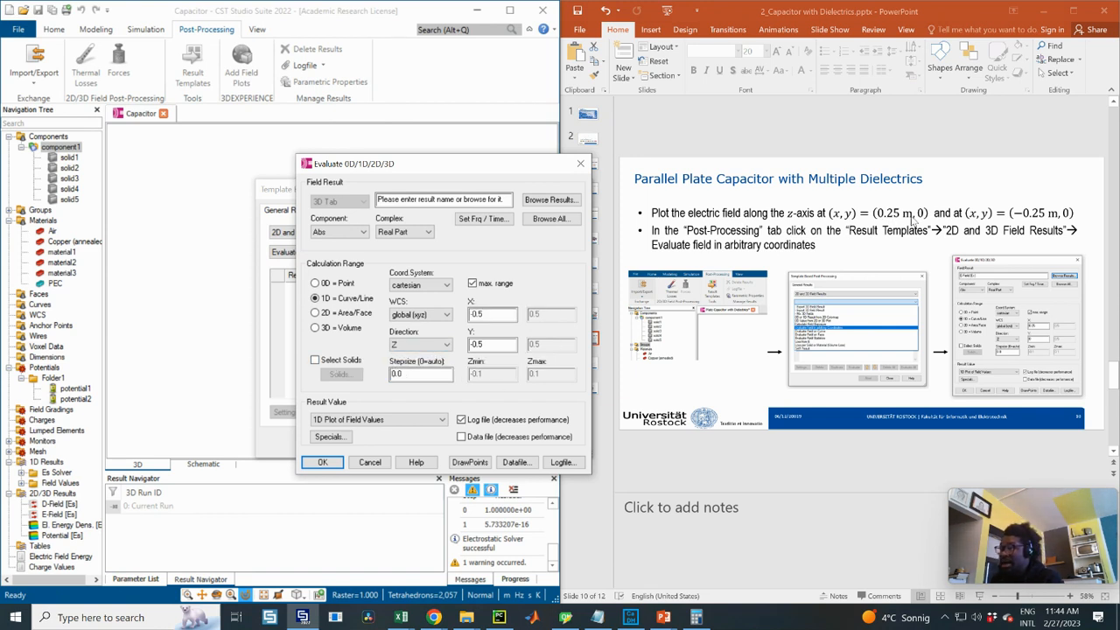
{"action": "double_click", "coordinate": [490, 314]}
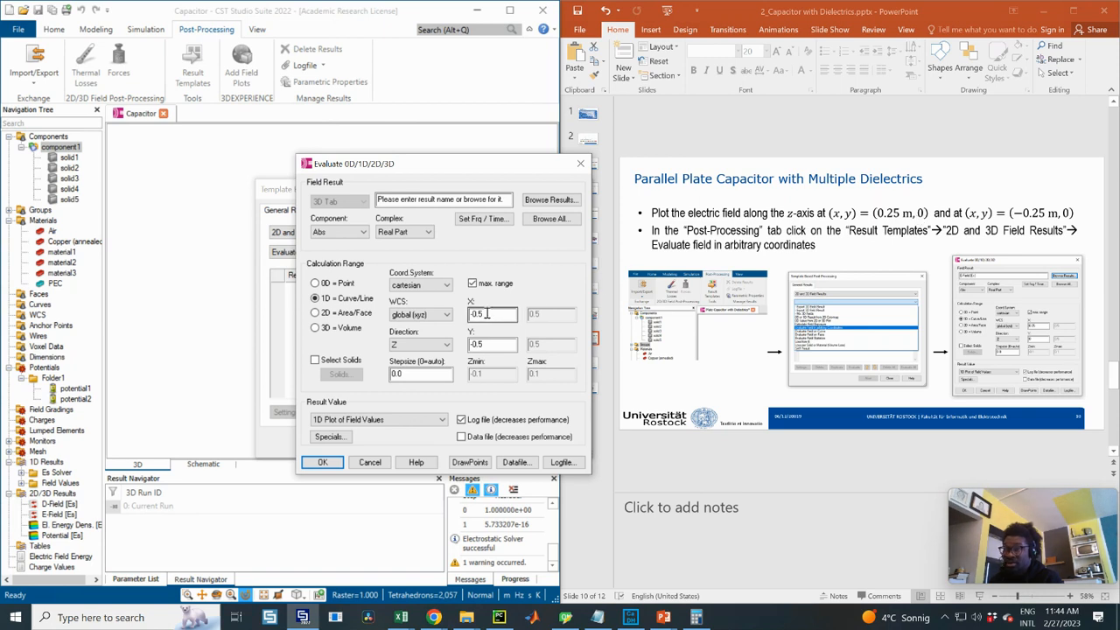
{"action": "type", "text": "0."}
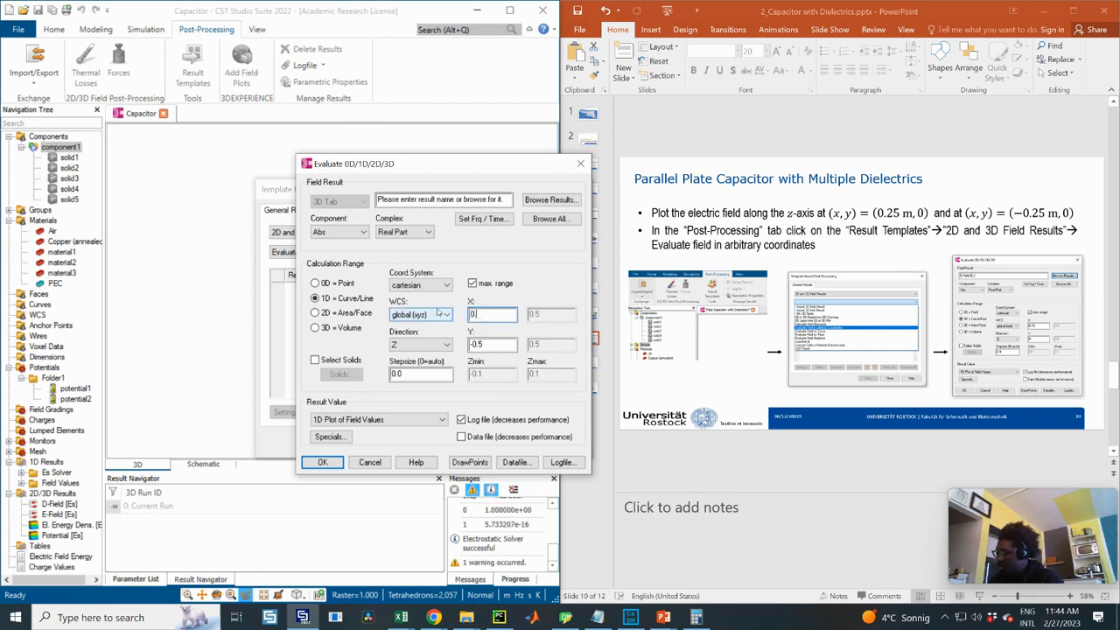
{"action": "key", "text": "Tab"}
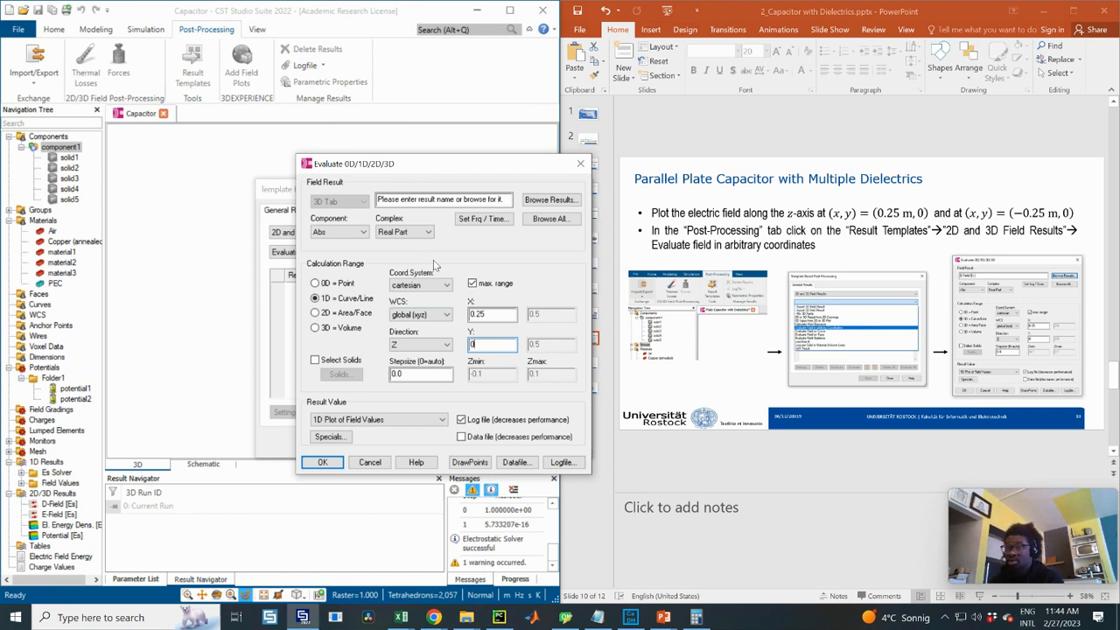
- Choose E-Field [Es] as the field result to evaluate along the line
{"action": "left_click_drag", "start_coordinate": [453, 174], "coordinate": [460, 186]}
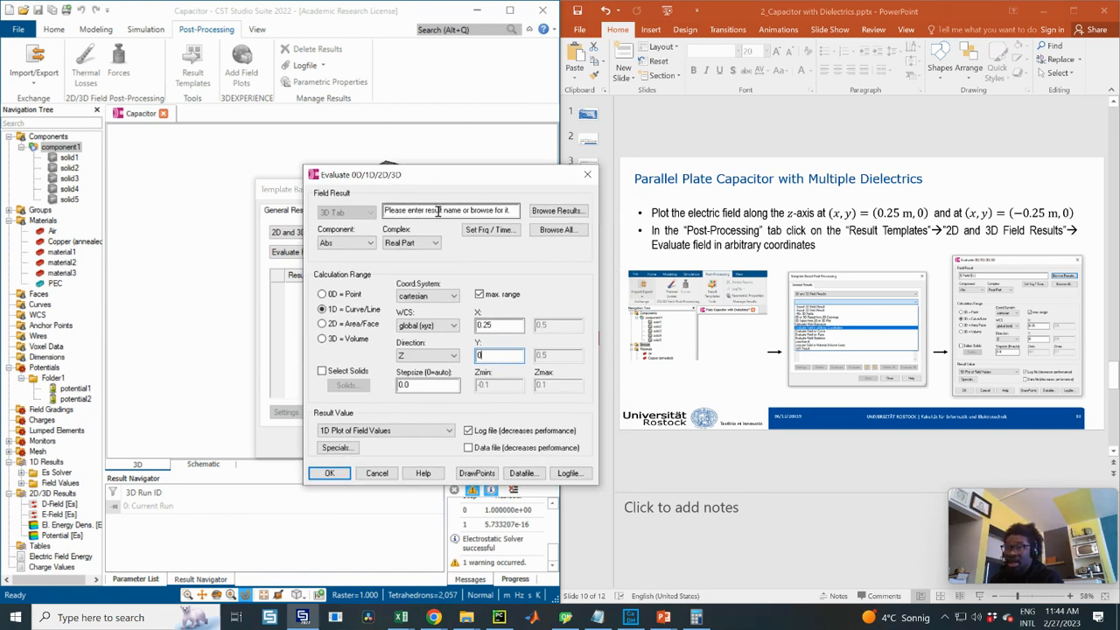
{"action": "left_click", "coordinate": [551, 216]}
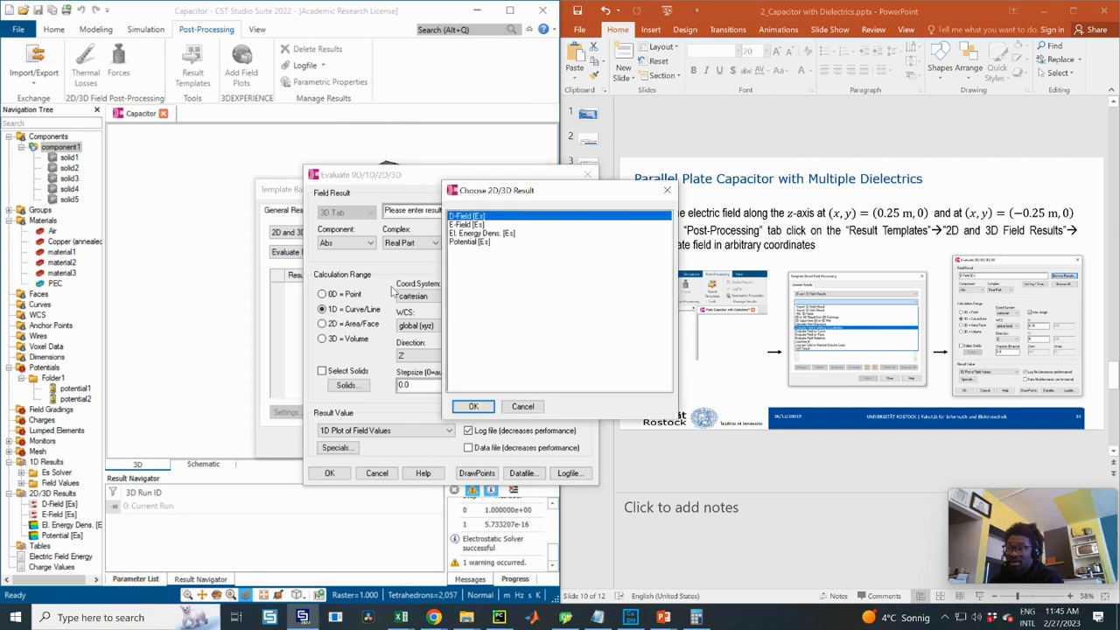
{"action": "left_click", "coordinate": [477, 225]}
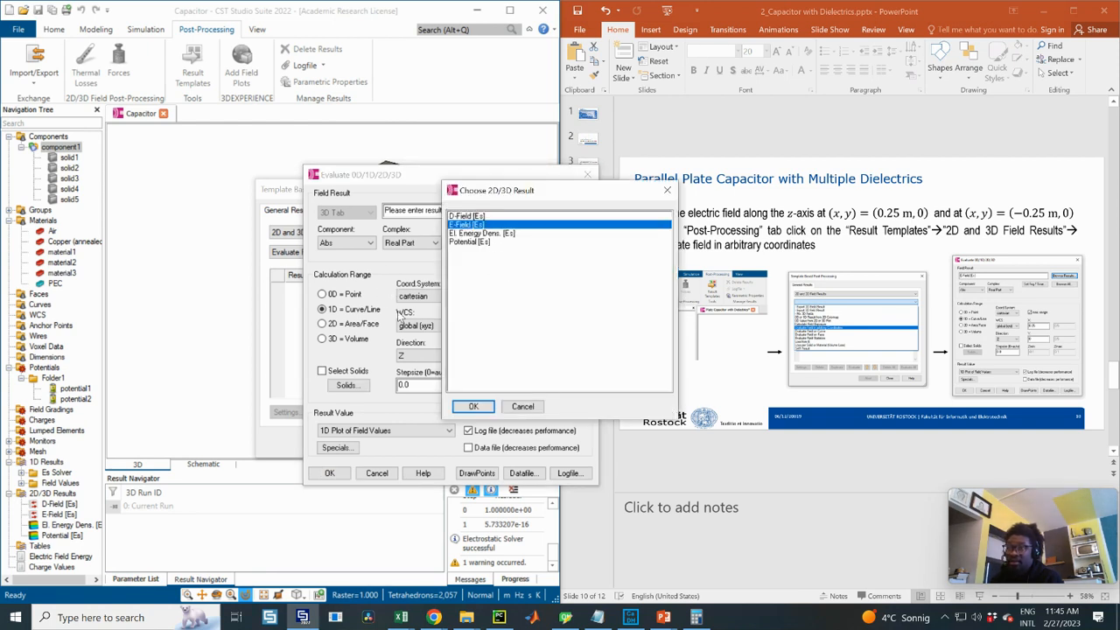
{"action": "left_click", "coordinate": [473, 406]}
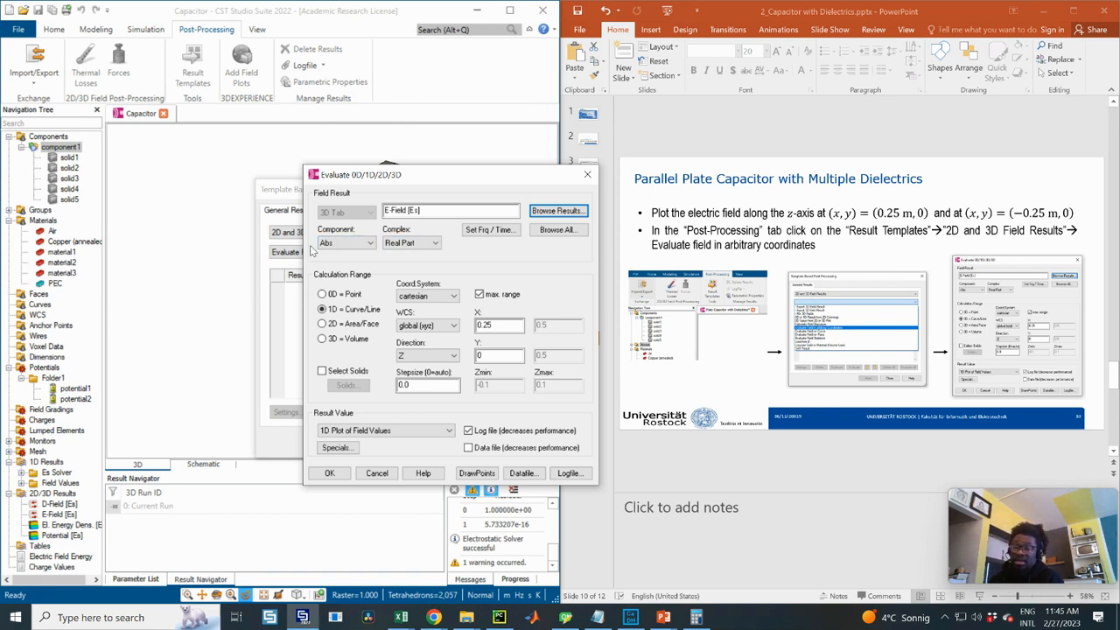
- Evaluate the field's Abs component as Mag and accept the evaluation settings
{"action": "left_click", "coordinate": [358, 250]}
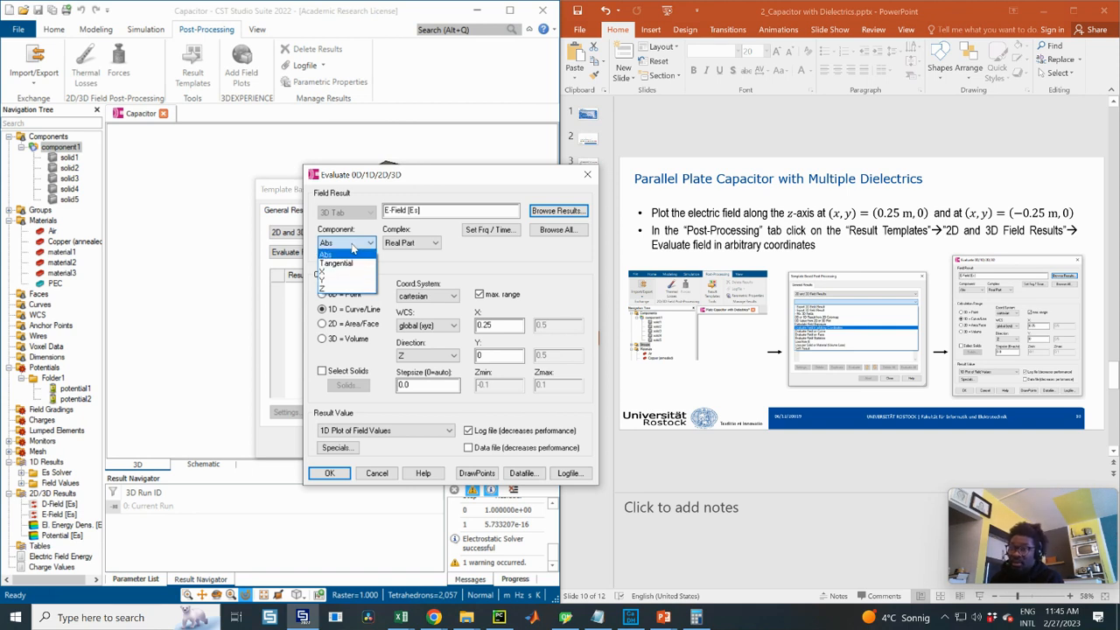
{"action": "left_click", "coordinate": [350, 245]}
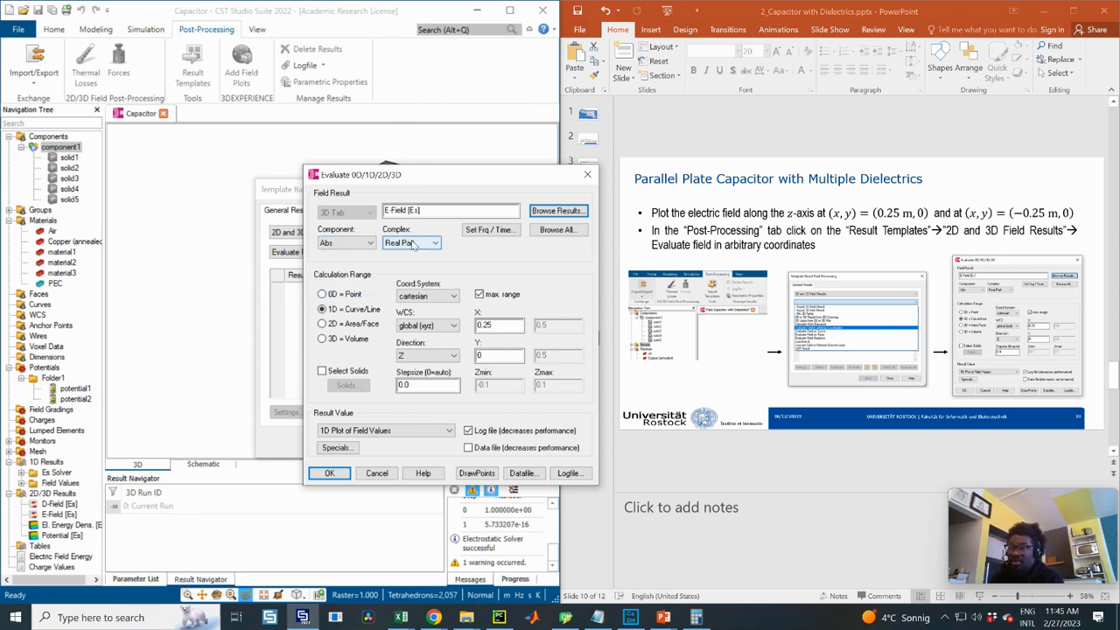
{"action": "left_click", "coordinate": [414, 244]}
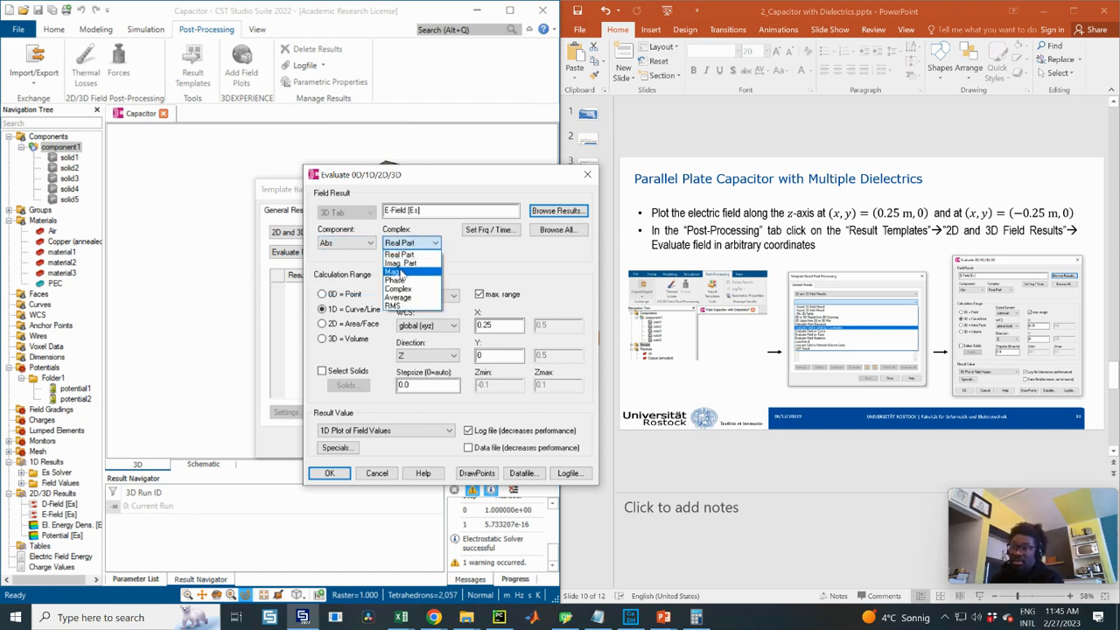
{"action": "left_click", "coordinate": [421, 262]}
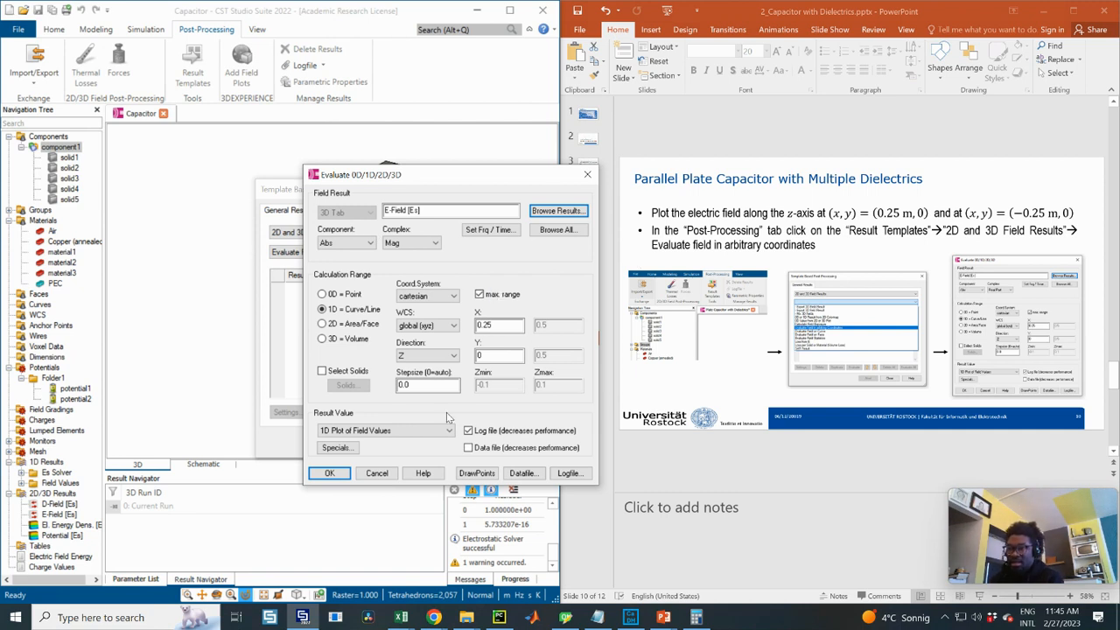
{"action": "left_click", "coordinate": [330, 474]}
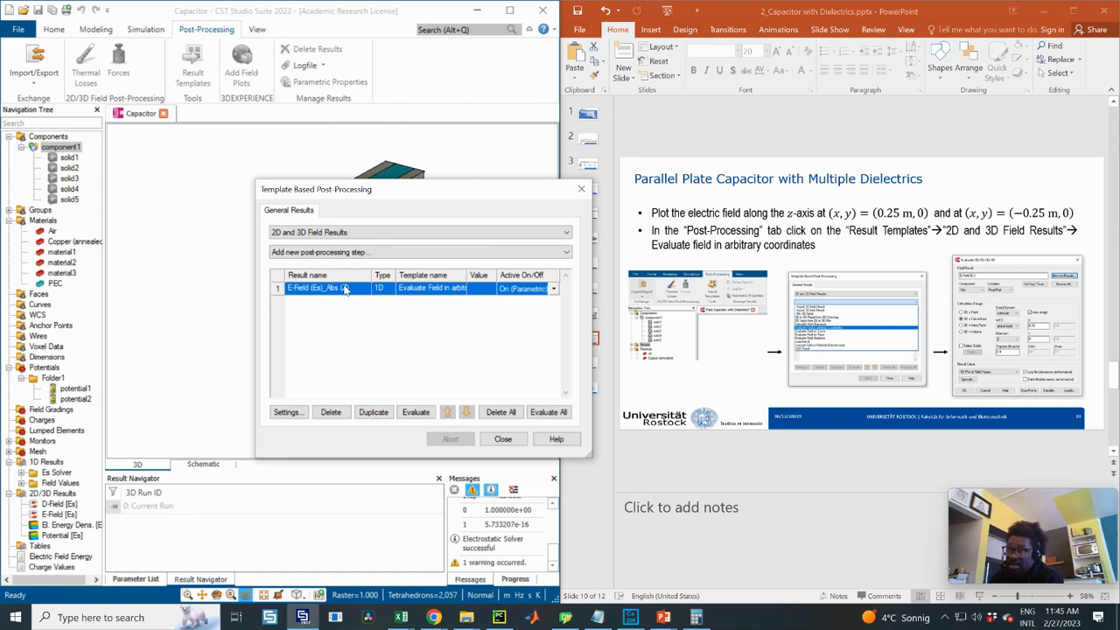
- Duplicate the E-Field evaluation in the post-processing list and select the copy
{"action": "left_click", "coordinate": [377, 411]}
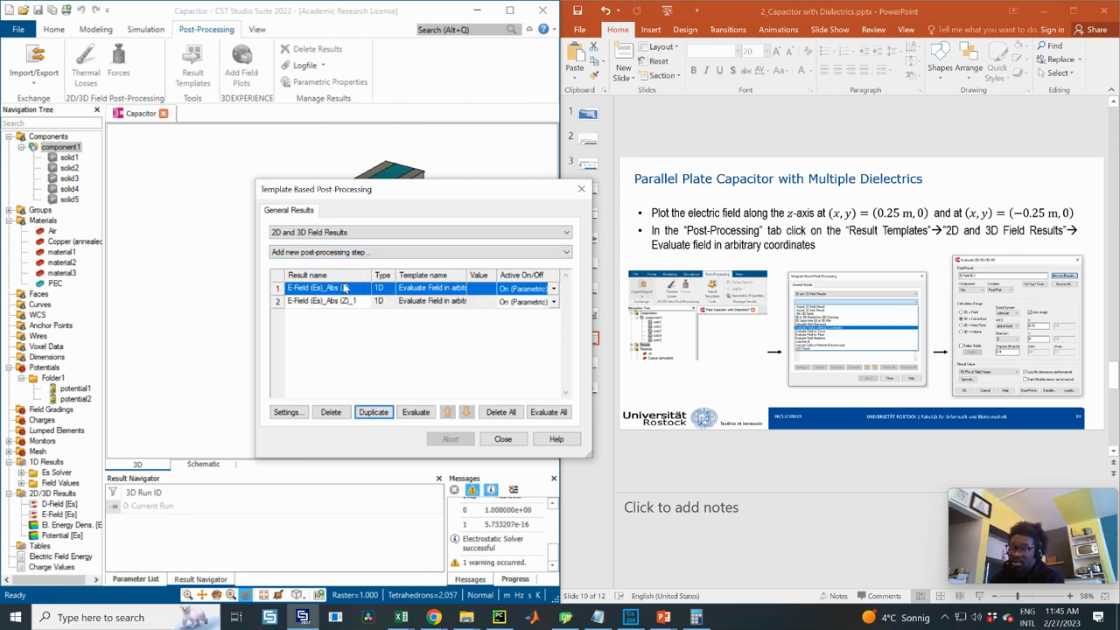
{"action": "left_click", "coordinate": [341, 301]}
{"action": "left_click", "coordinate": [285, 412]}
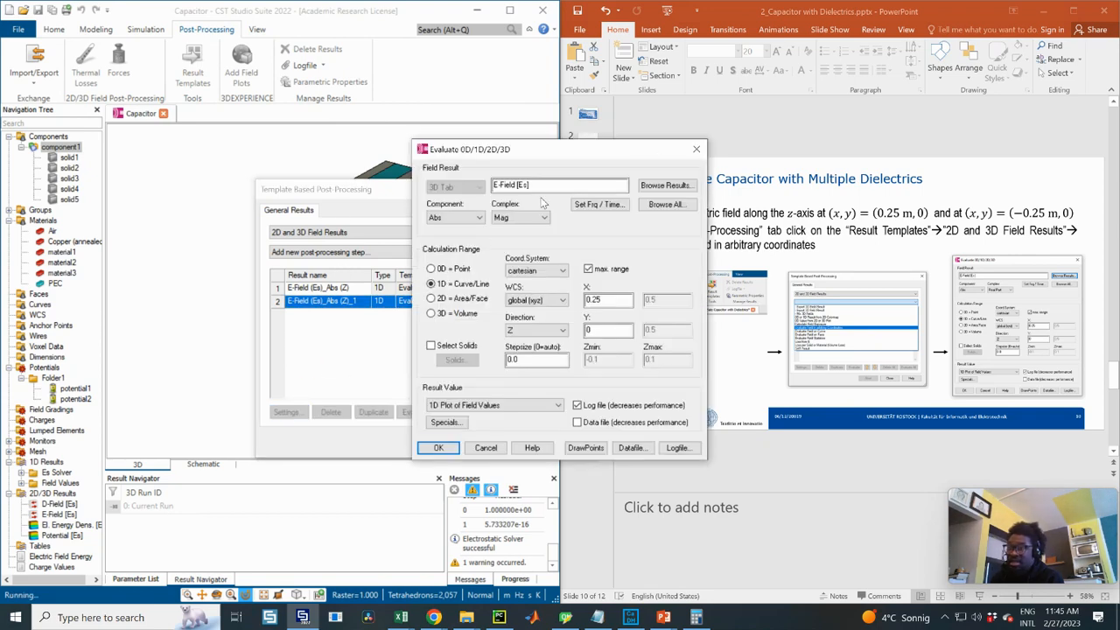
{"action": "left_click", "coordinate": [697, 149]}
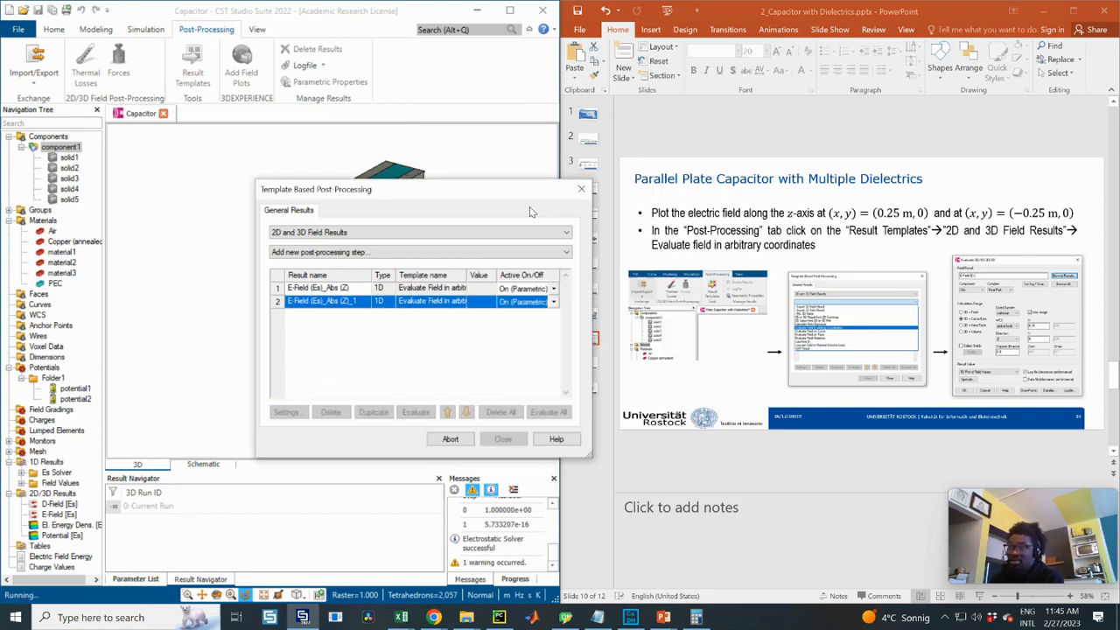
{"action": "double_click", "coordinate": [322, 303]}
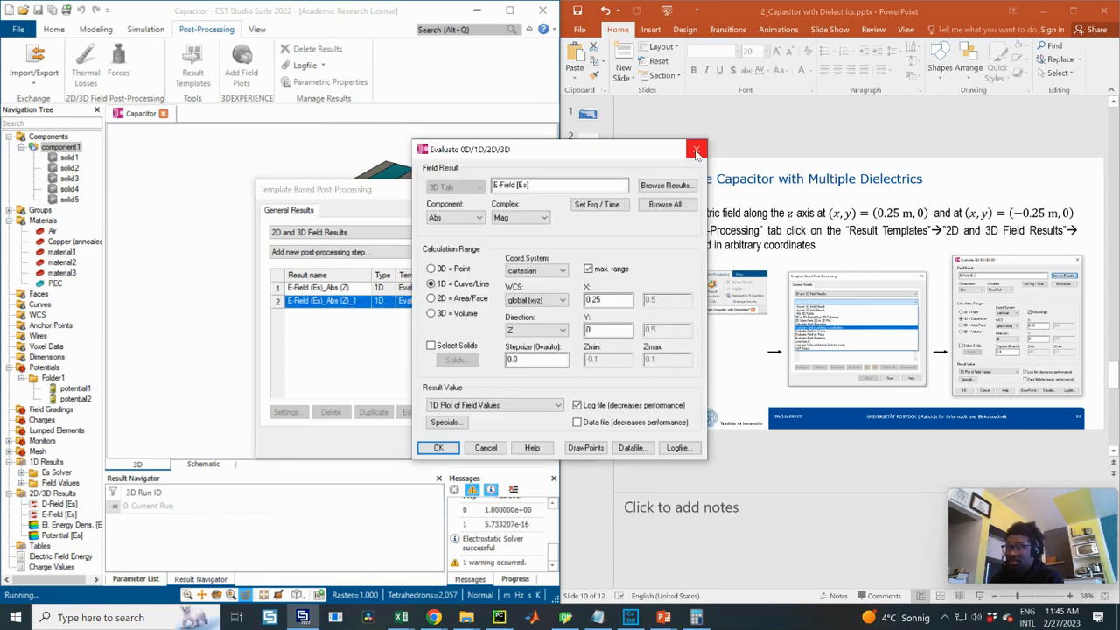
{"action": "left_click", "coordinate": [697, 152]}
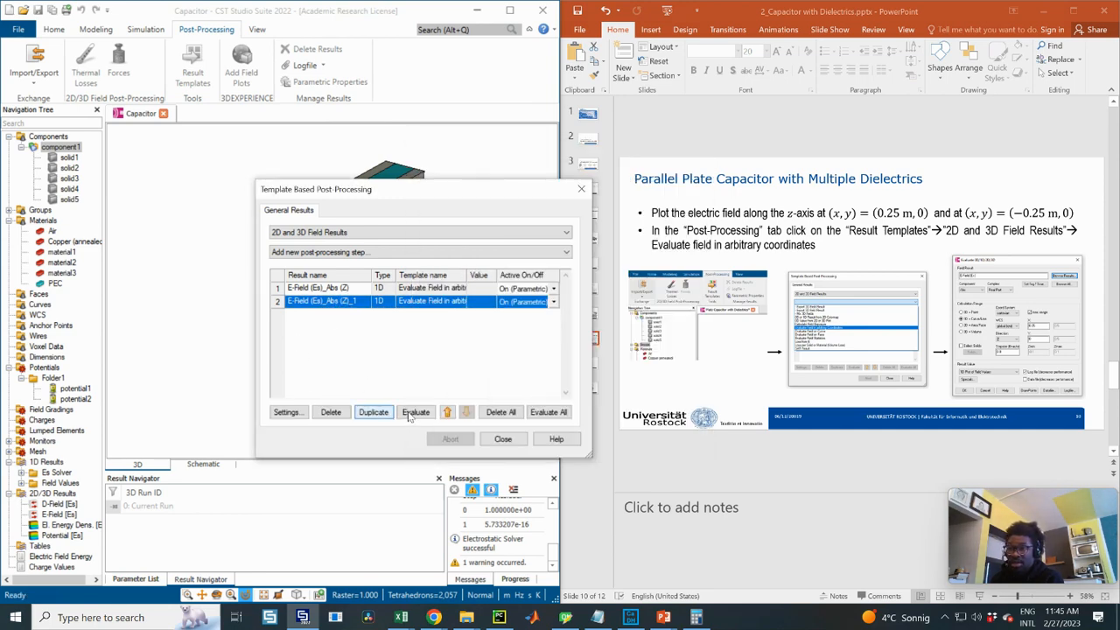
- Set the duplicated evaluation's line position to X -0.25 and Y 0 in its settings
{"action": "left_click", "coordinate": [289, 411]}
{"action": "left_click_drag", "start_coordinate": [542, 153], "coordinate": [495, 160]}
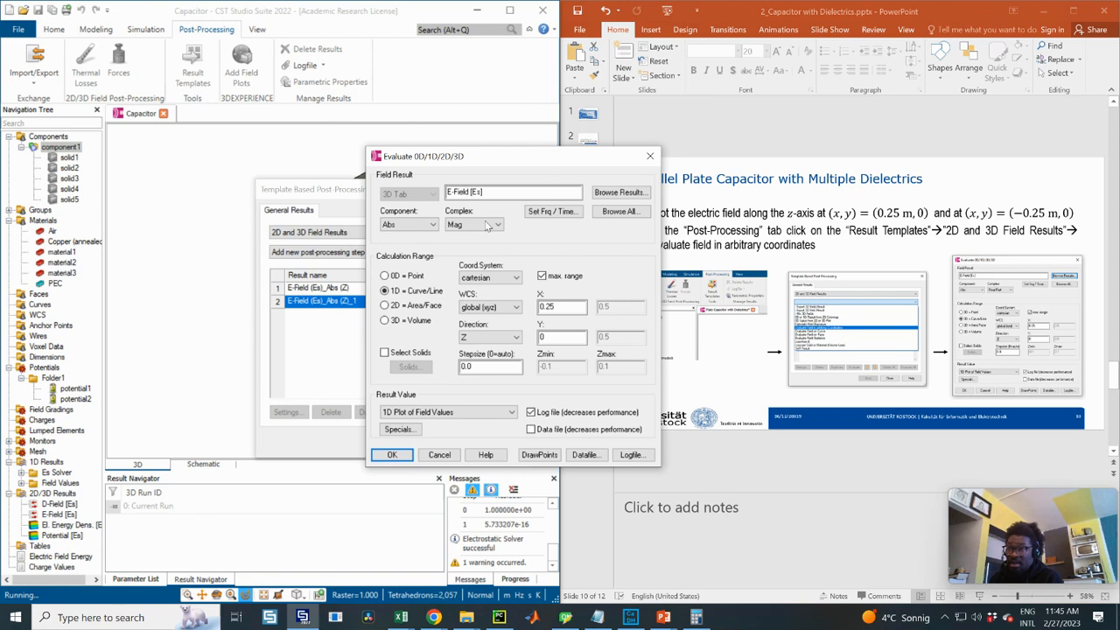
{"action": "left_click", "coordinate": [542, 336]}
{"action": "type", "text": "0"}
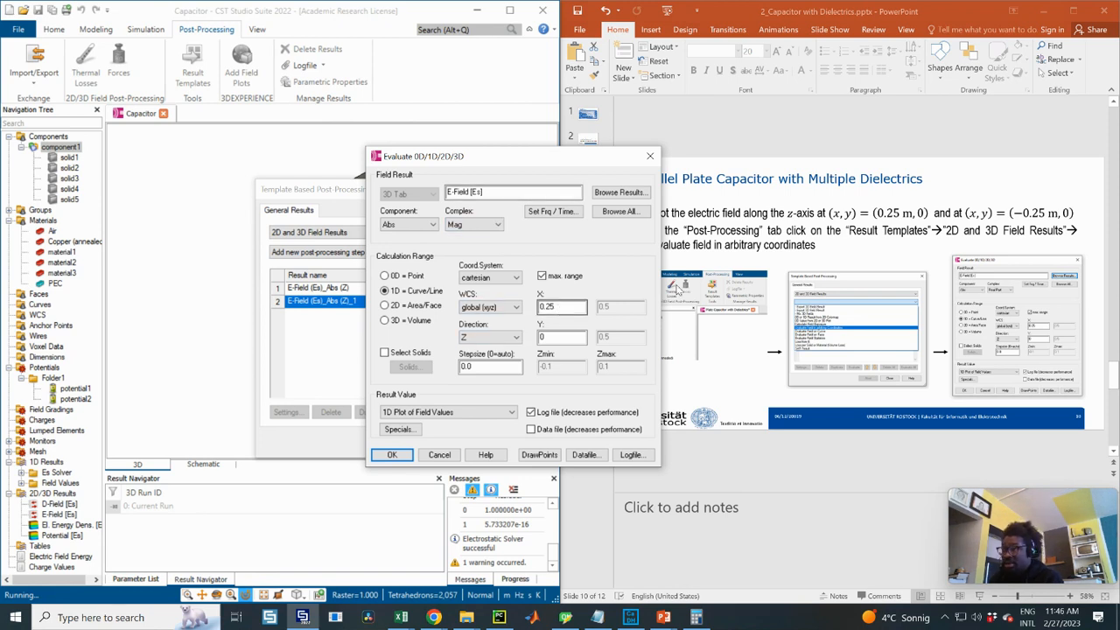
{"action": "left_click", "coordinate": [540, 307]}
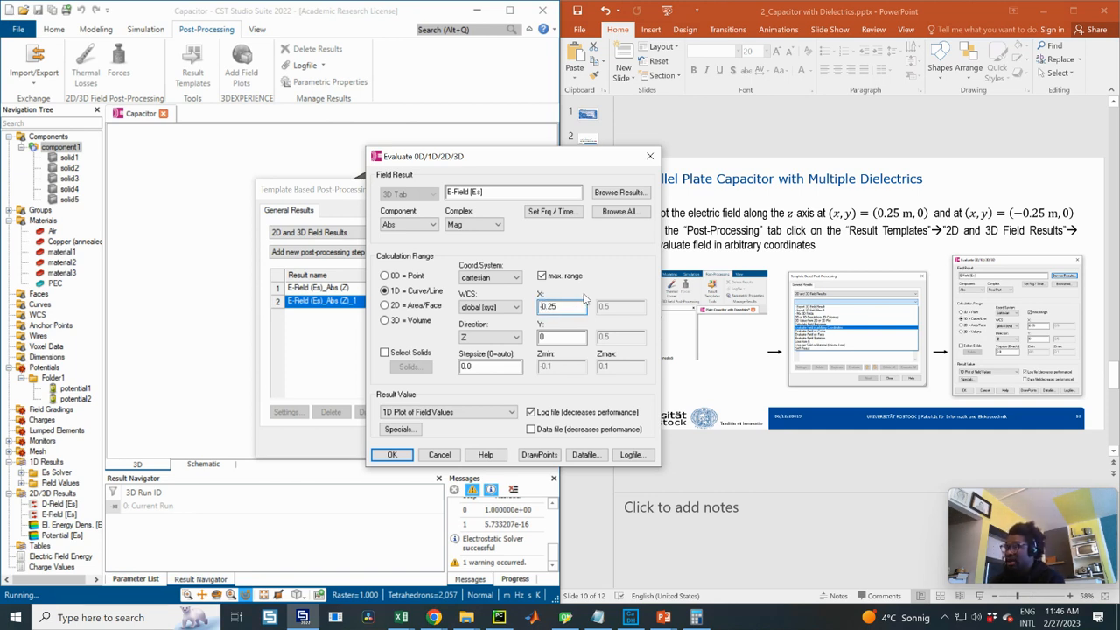
{"action": "type", "text": "-"}
{"action": "double_click", "coordinate": [547, 338]}
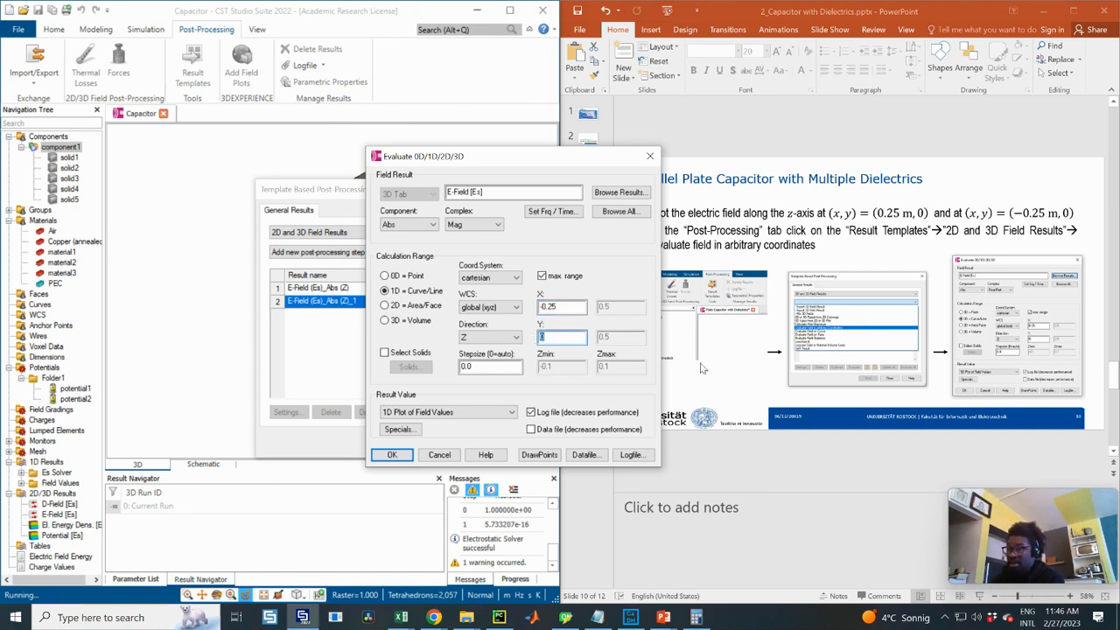
{"action": "left_click", "coordinate": [392, 454]}
- Evaluate all post-processing steps in the list and close the template dialog
{"action": "left_click_drag", "start_coordinate": [370, 191], "coordinate": [386, 171]}
{"action": "left_click", "coordinate": [374, 271]}
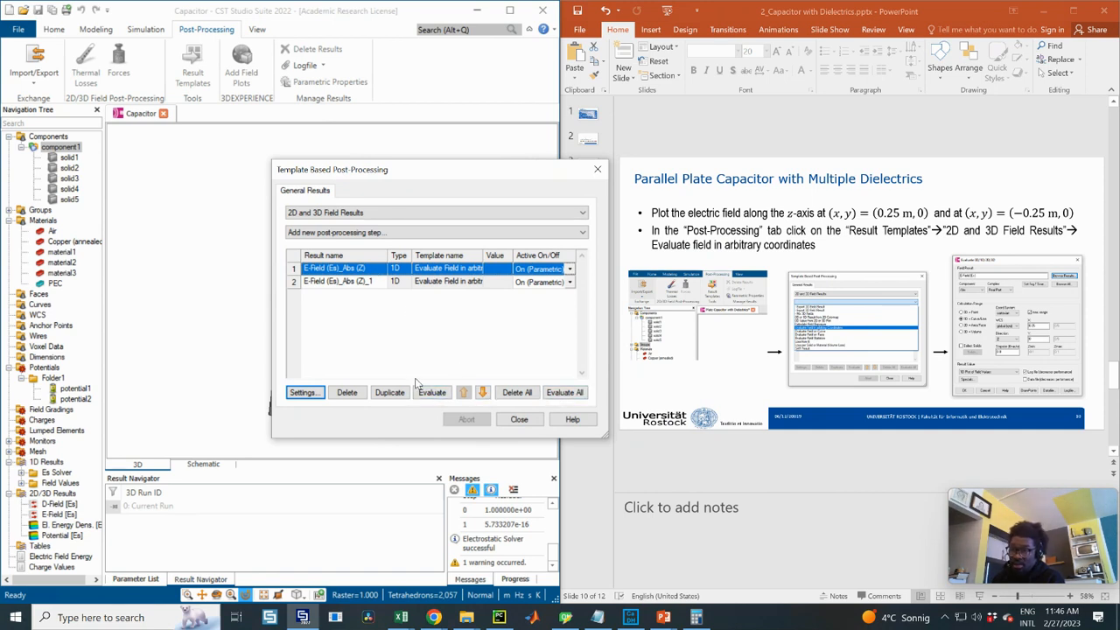
{"action": "left_click", "coordinate": [564, 393]}
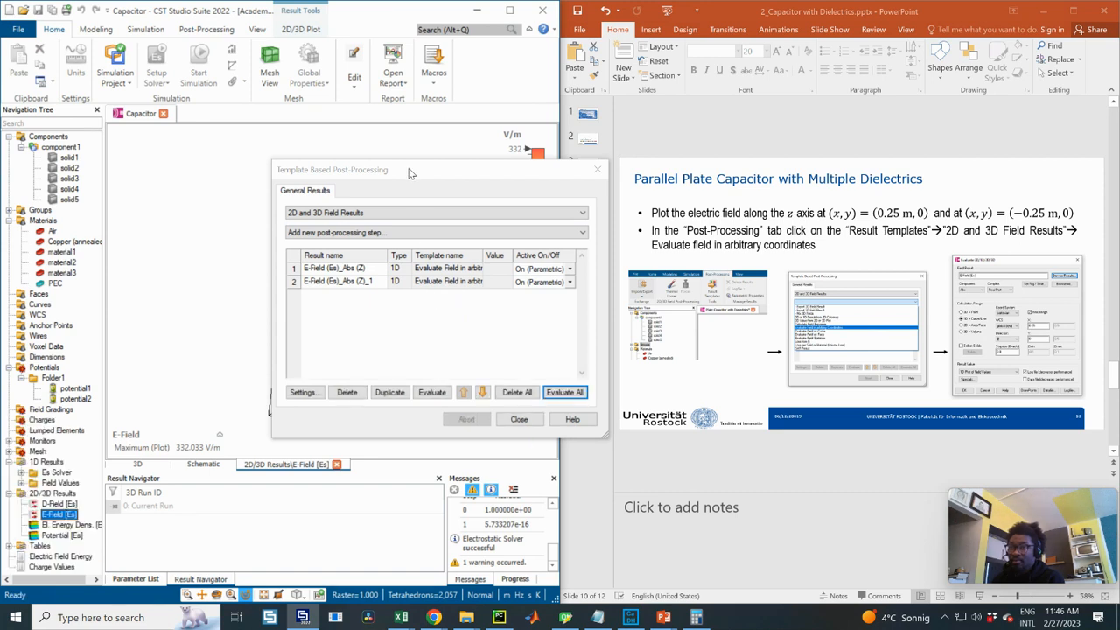
{"action": "left_click_drag", "start_coordinate": [406, 161], "coordinate": [419, 125]}
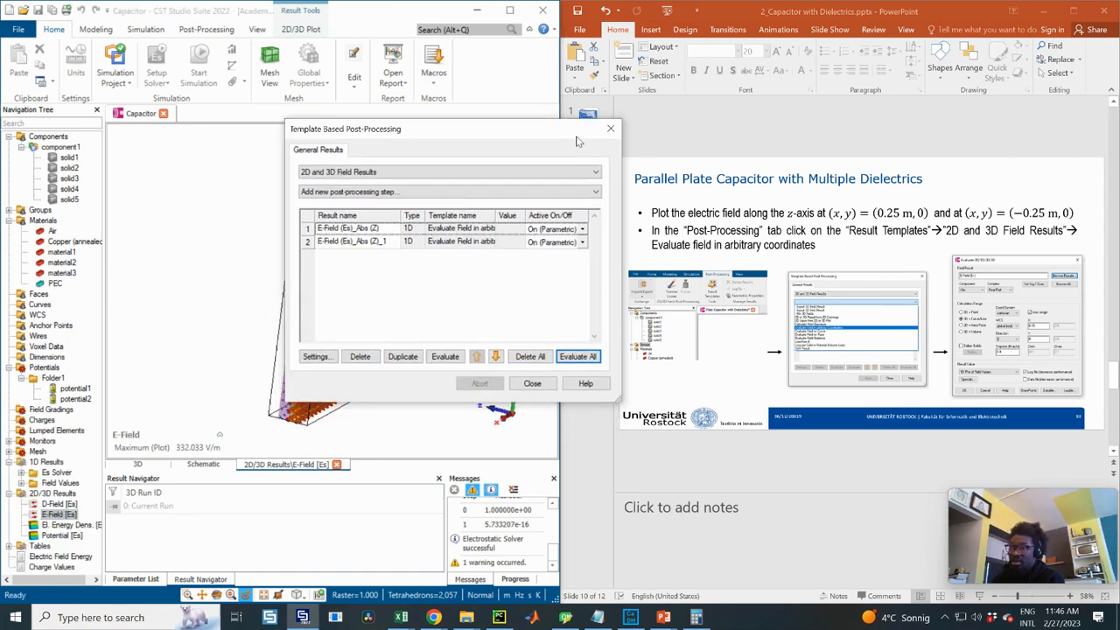
{"action": "left_click", "coordinate": [610, 129]}
- Widen the navigation tree and plot the first E-Field curve from the 1D Results under Tables
{"action": "scroll", "coordinate": [78, 331], "scroll_direction": "right", "scroll_amount": 1}
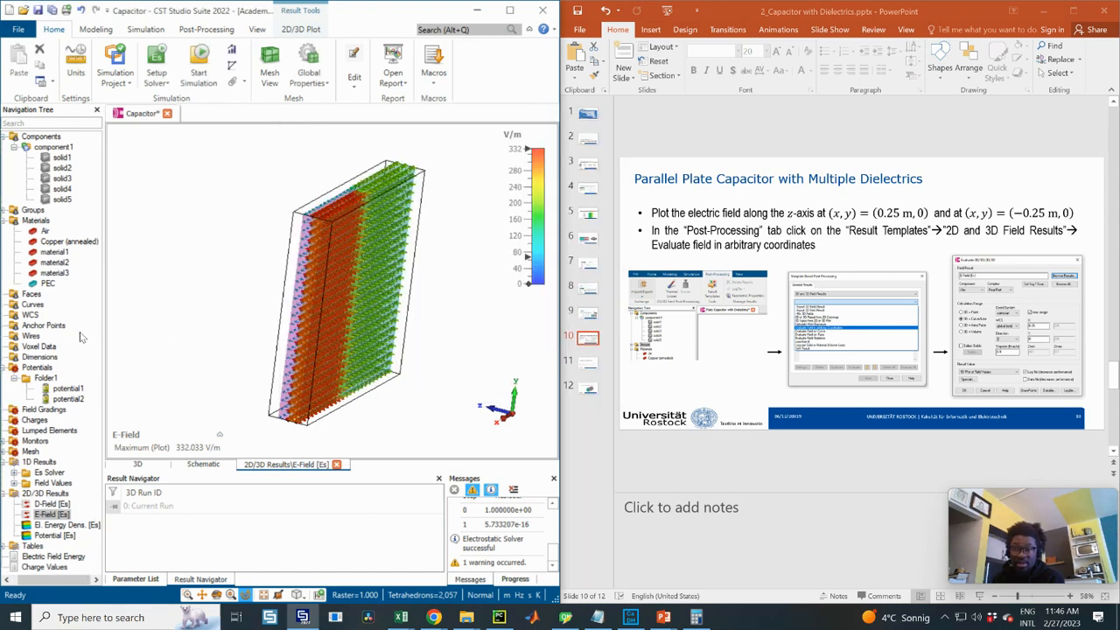
{"action": "scroll", "coordinate": [77, 330], "scroll_direction": "left", "scroll_amount": 1}
{"action": "scroll", "coordinate": [54, 342], "scroll_direction": "right", "scroll_amount": 1}
{"action": "scroll", "coordinate": [40, 421], "scroll_direction": "left", "scroll_amount": 1}
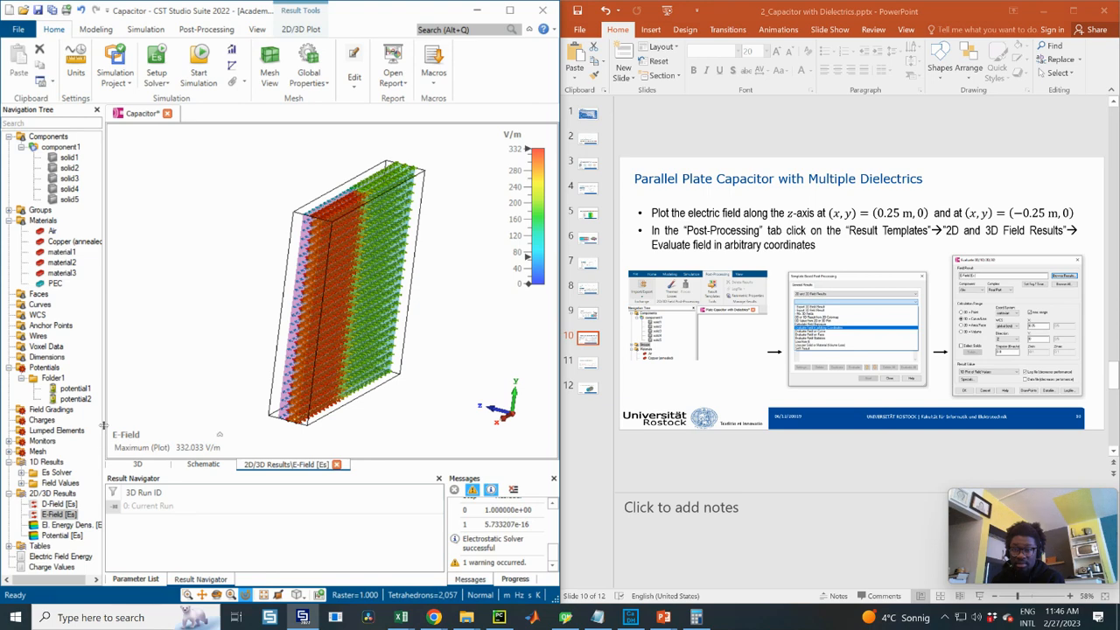
{"action": "left_click_drag", "start_coordinate": [103, 426], "coordinate": [119, 426]}
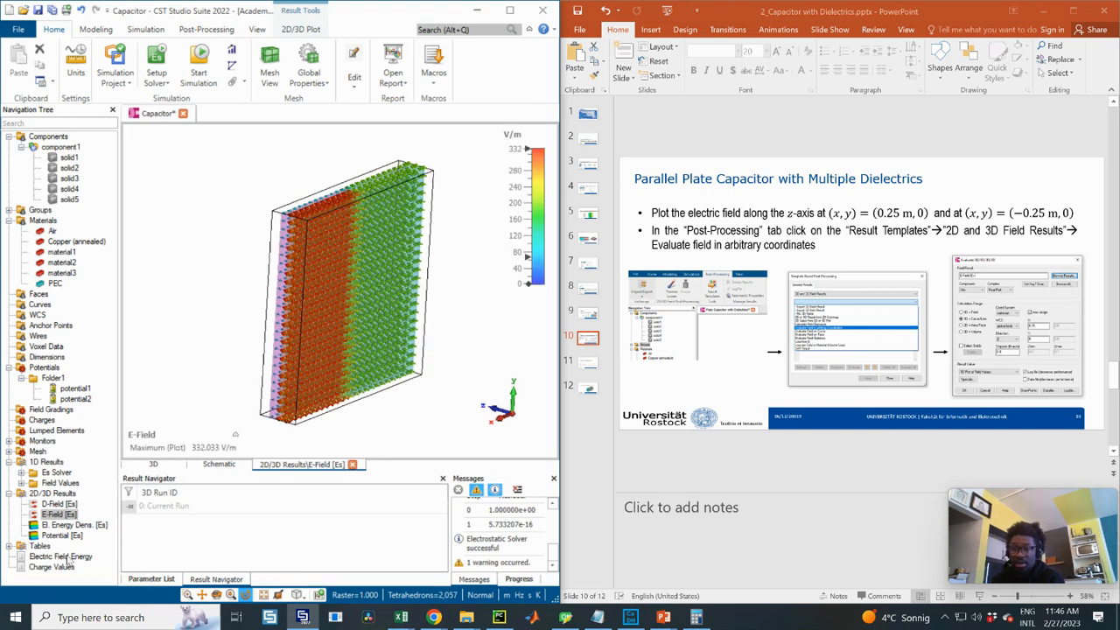
{"action": "left_click", "coordinate": [9, 546]}
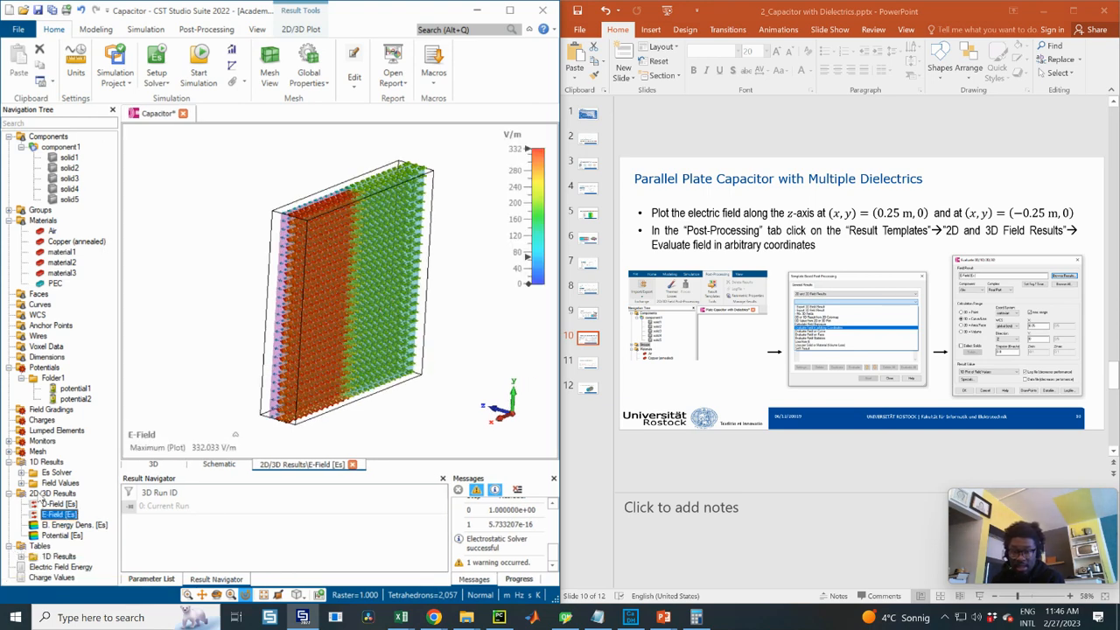
{"action": "scroll", "coordinate": [47, 475], "scroll_direction": "down", "scroll_amount": 1}
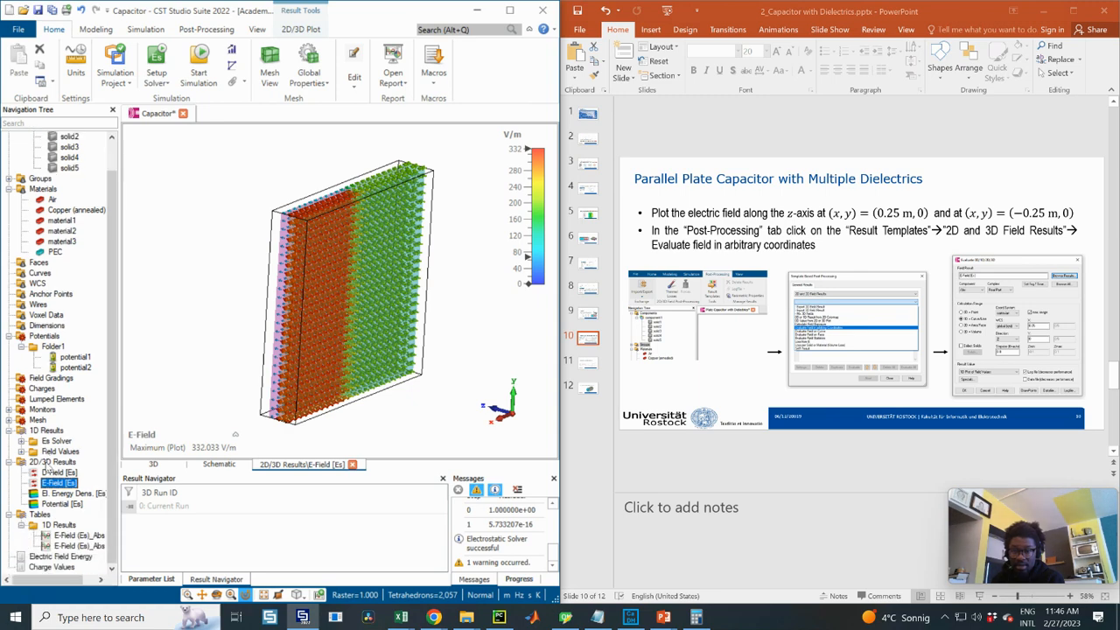
{"action": "left_click", "coordinate": [83, 536]}
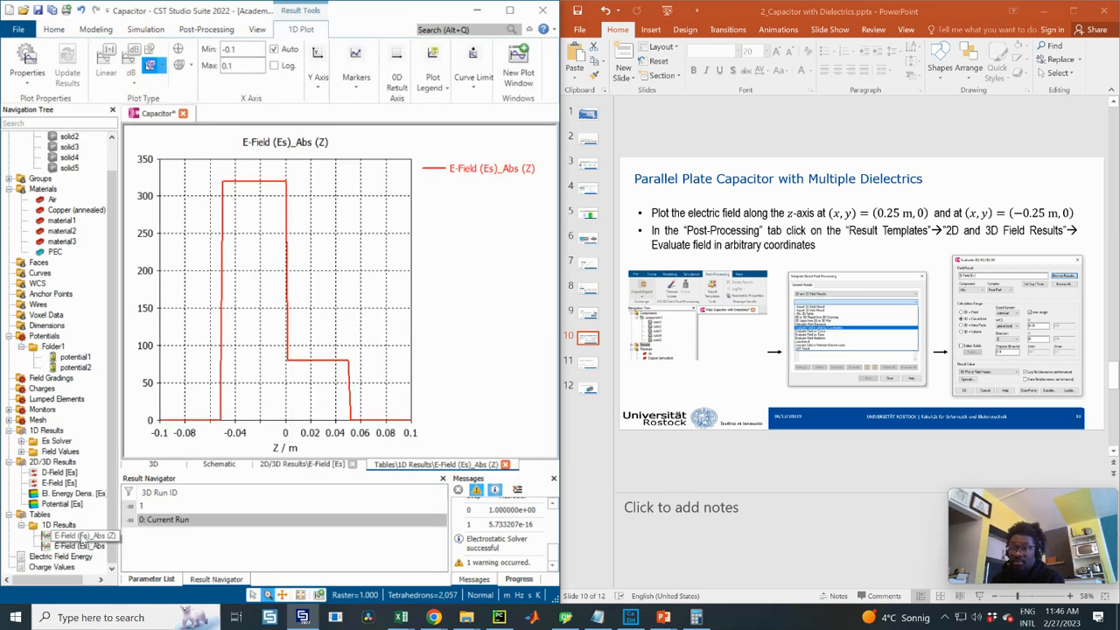
- Switch to slide 11 in PowerPoint and mark the (0.25 m, 0) coordinates in the reference plot's caption
{"action": "left_click", "coordinate": [588, 364]}
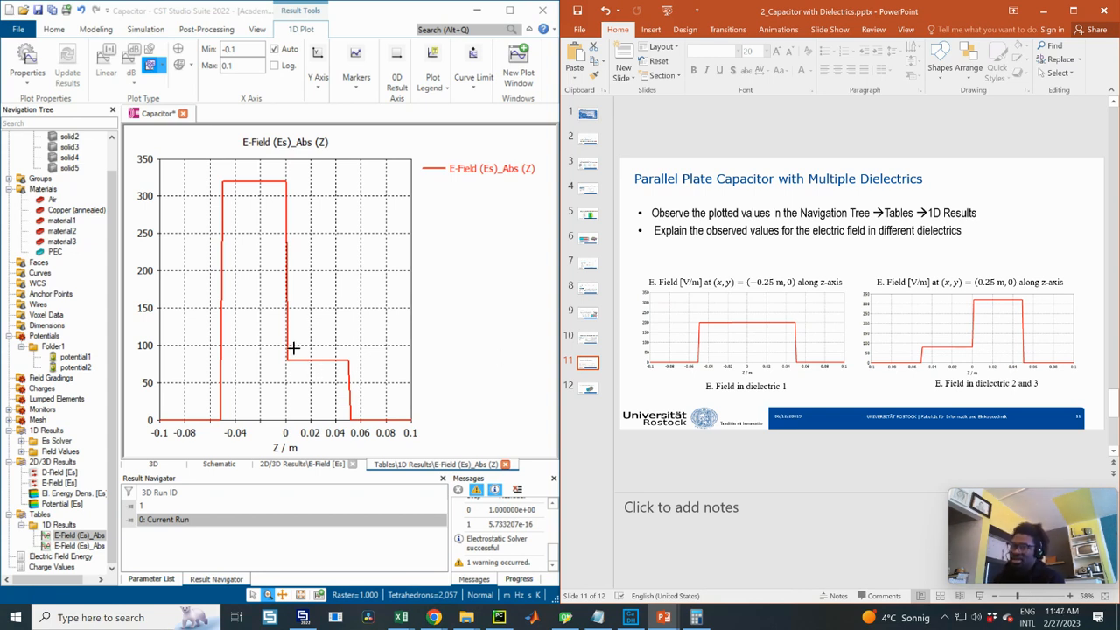
{"action": "left_click", "coordinate": [994, 282]}
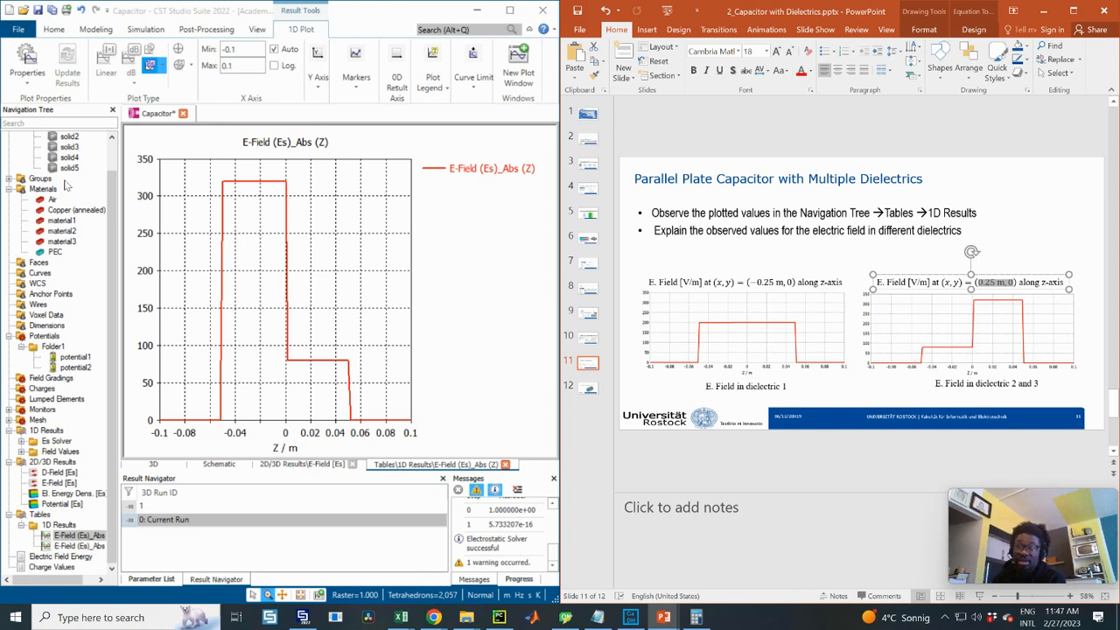
- Return to CST Studio Suite, reopen the result templates and check the line position in the first evaluation's settings
{"action": "left_click", "coordinate": [205, 30]}
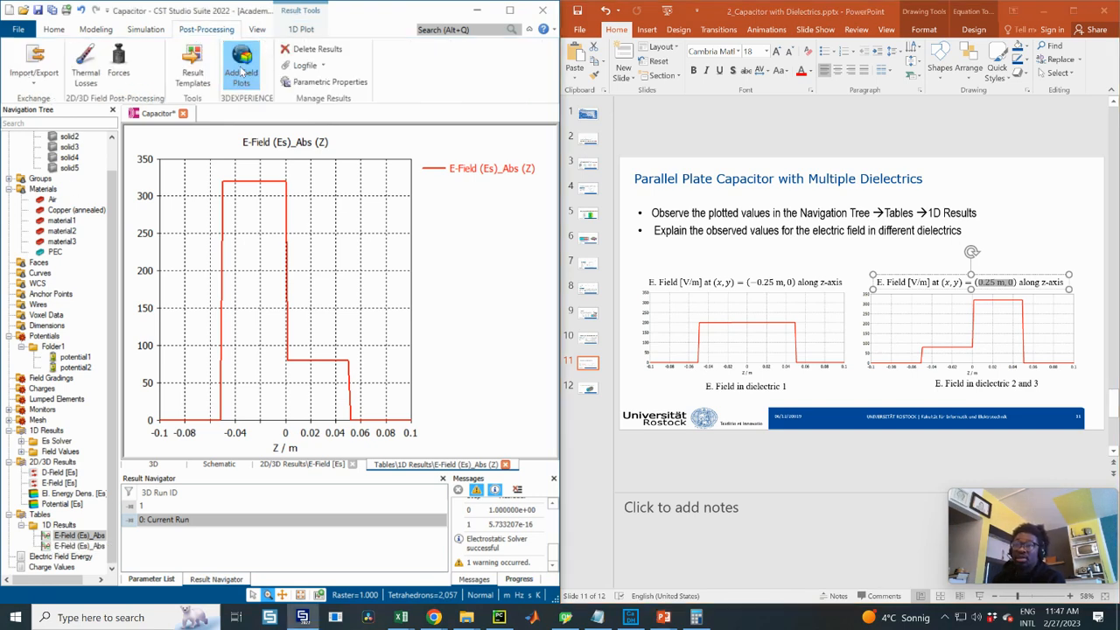
{"action": "left_click", "coordinate": [192, 72]}
{"action": "left_click", "coordinate": [283, 129]}
{"action": "left_click", "coordinate": [245, 251]}
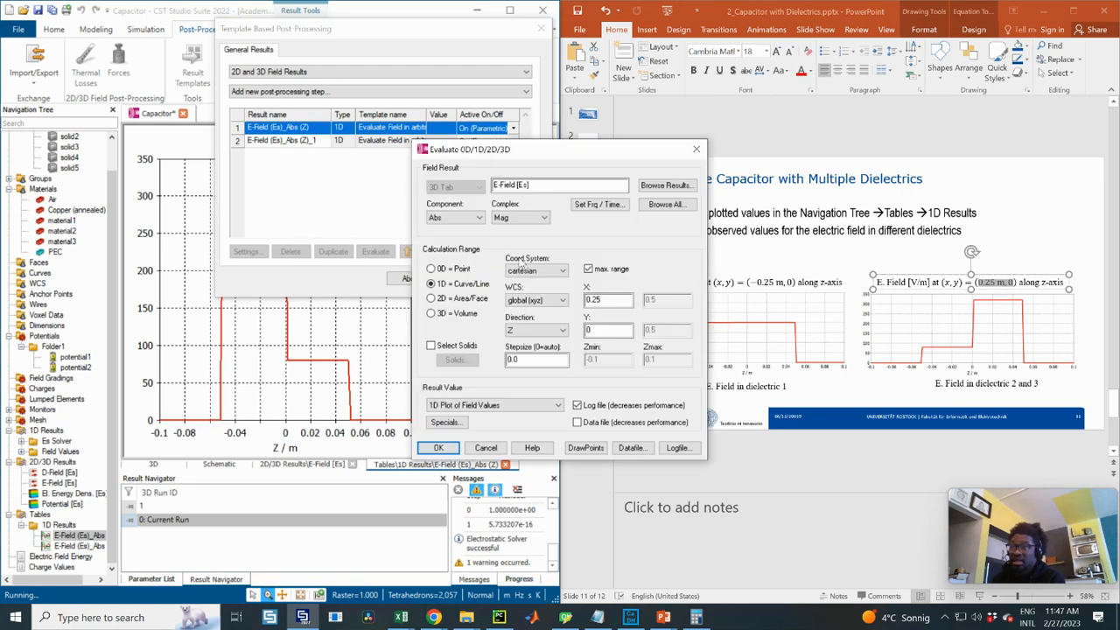
{"action": "left_click", "coordinate": [696, 149]}
- Rename the first evaluation result as E-Field (Es)_Abs (Z)_0.25_0
{"action": "double_click", "coordinate": [302, 129]}
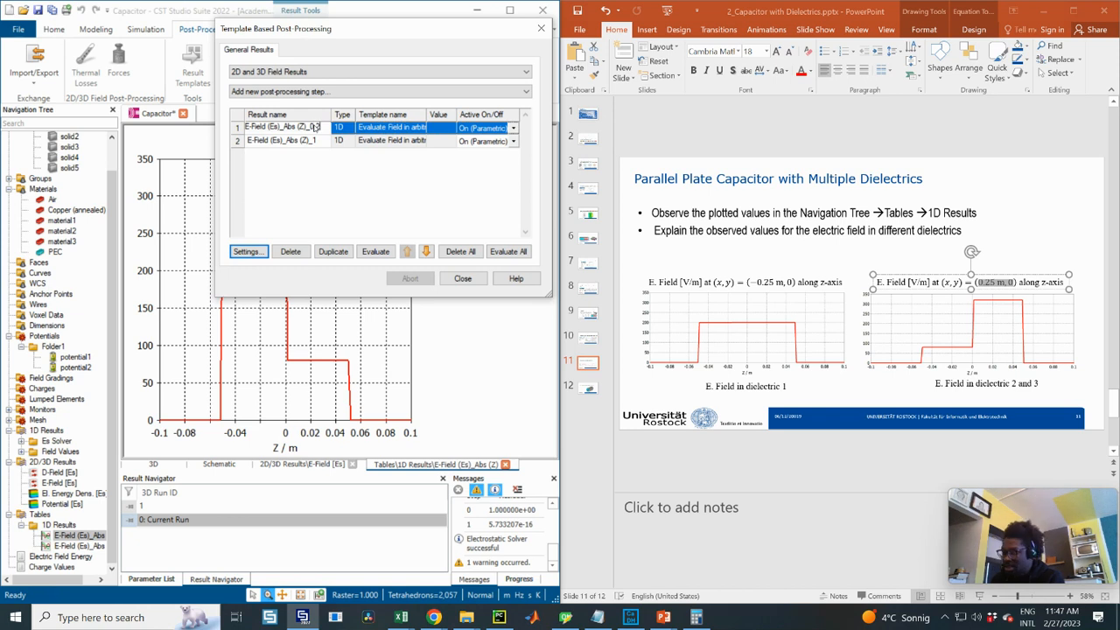
{"action": "type", "text": "0"}
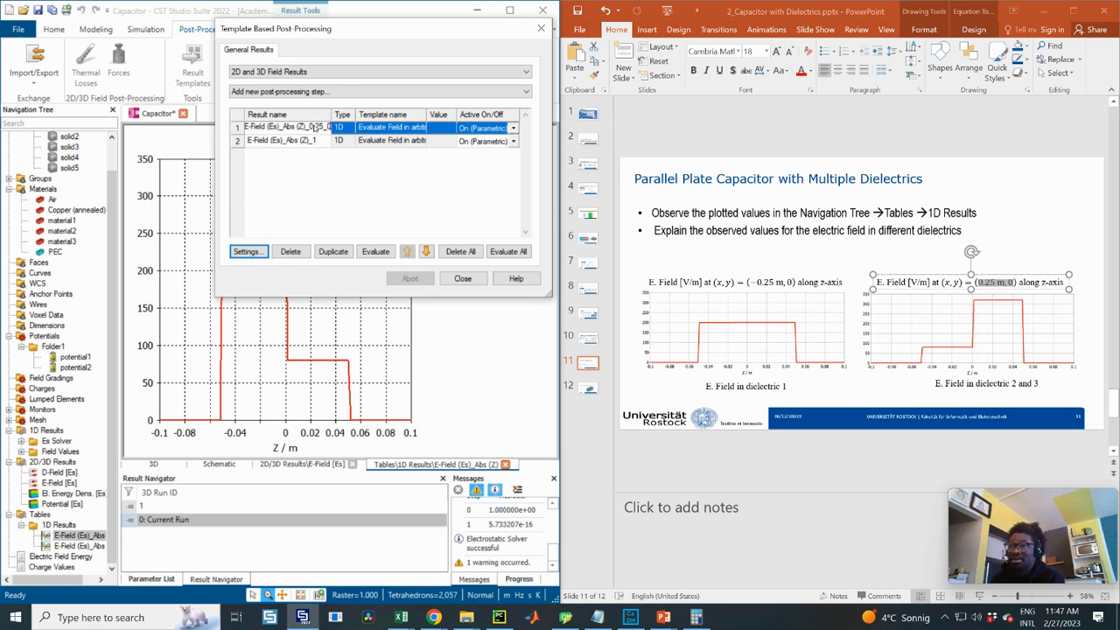
{"action": "key", "text": "Return"}
- Rename the second evaluation result as E-Field (Es)_Abs (Z)_-0.25,0, then evaluate all post-processing steps and close the templates dialog
{"action": "left_click", "coordinate": [315, 142]}
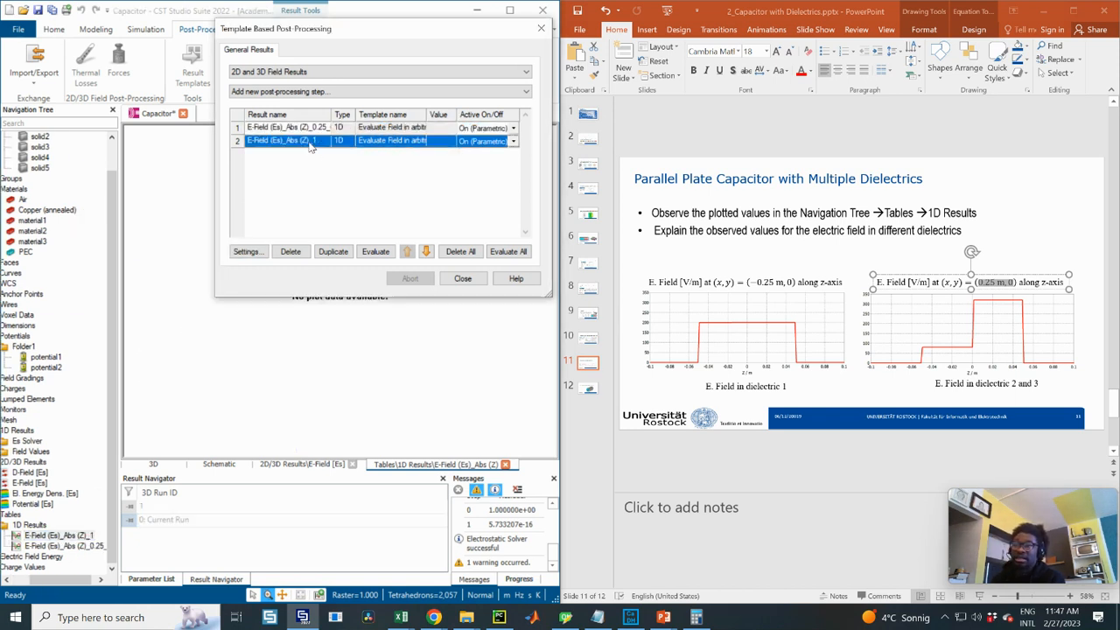
{"action": "left_click", "coordinate": [319, 141]}
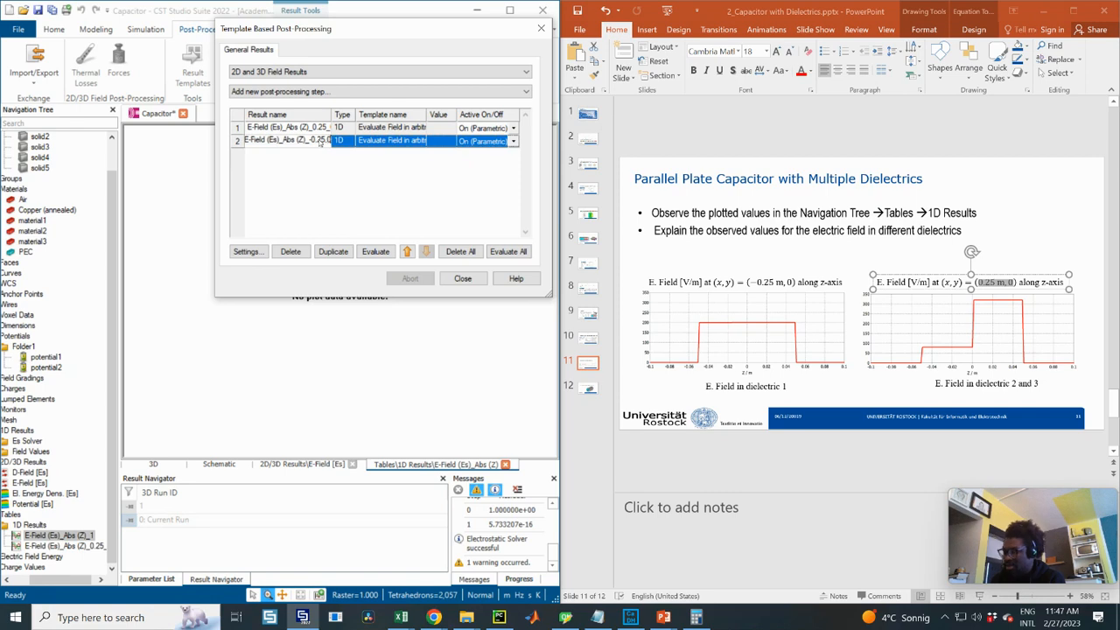
{"action": "key", "text": "Return"}
{"action": "left_click", "coordinate": [510, 251]}
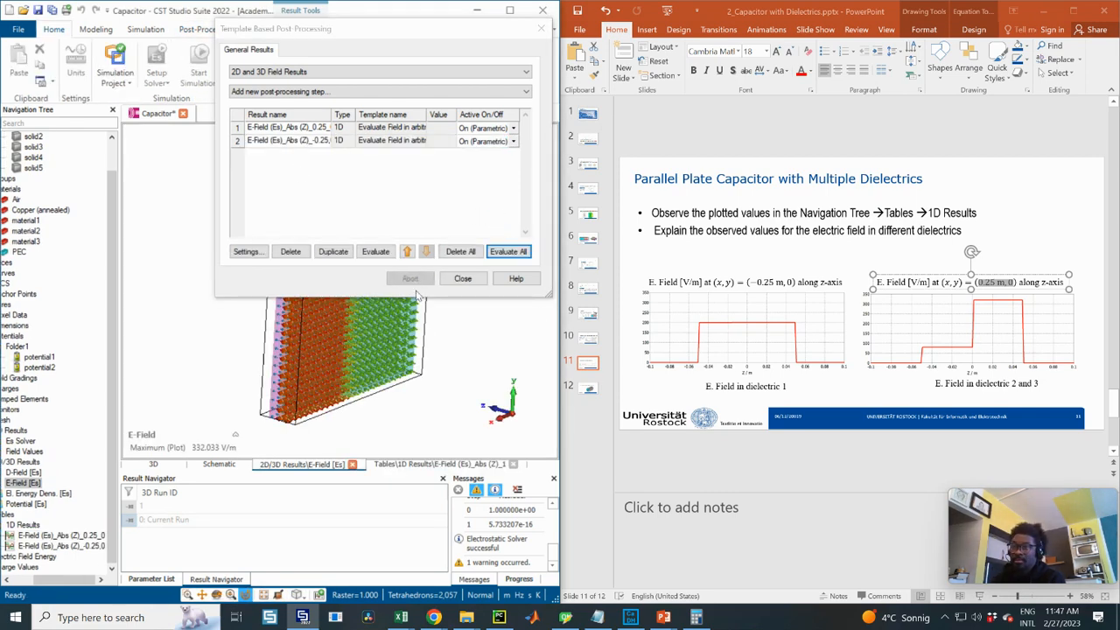
{"action": "left_click", "coordinate": [462, 278]}
- Plot the 0.25_0 and -0.25,0 E-Field curves individually and overlaid for comparison, finishing with the 0.25_0 curve alone
{"action": "left_click", "coordinate": [28, 535]}
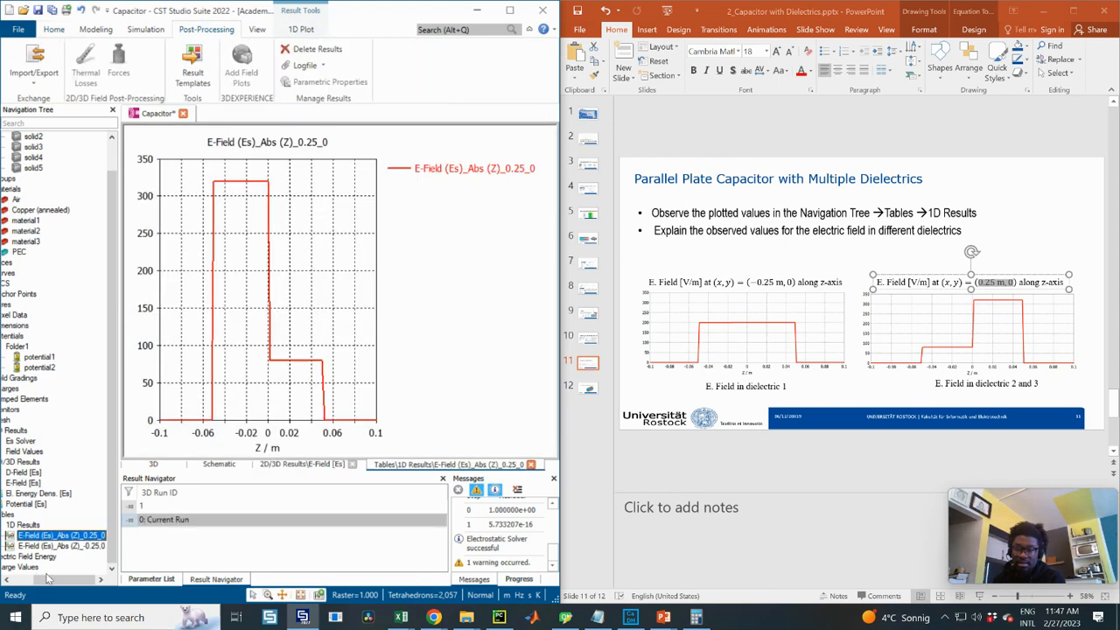
{"action": "left_click_drag", "start_coordinate": [51, 579], "coordinate": [26, 580]}
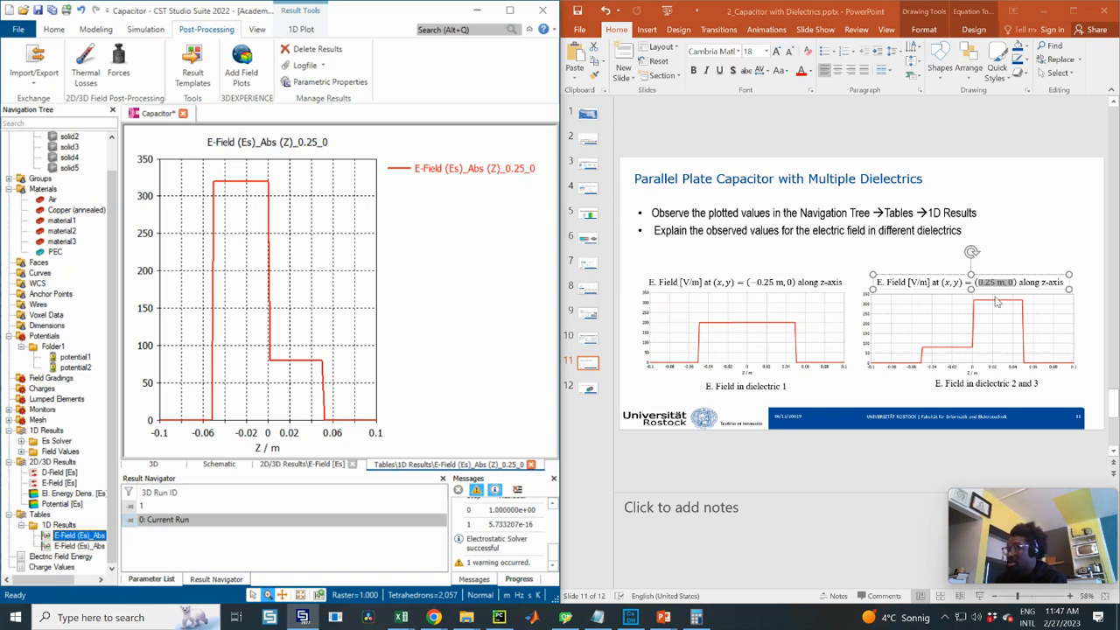
{"action": "left_click", "coordinate": [83, 545]}
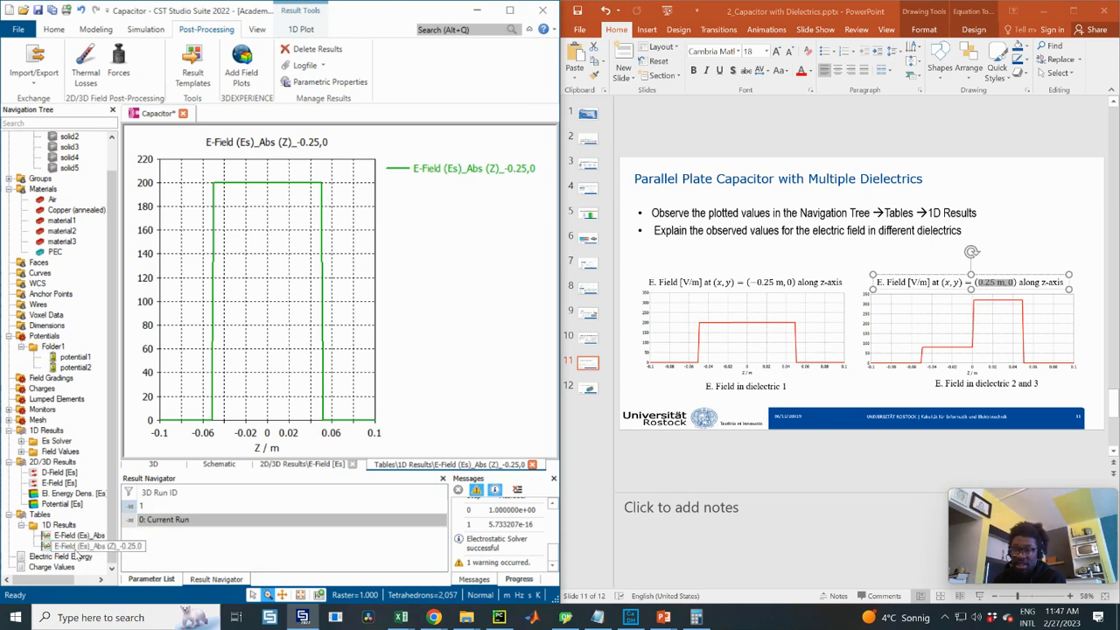
{"action": "left_click", "coordinate": [64, 534], "text": "ctrl"}
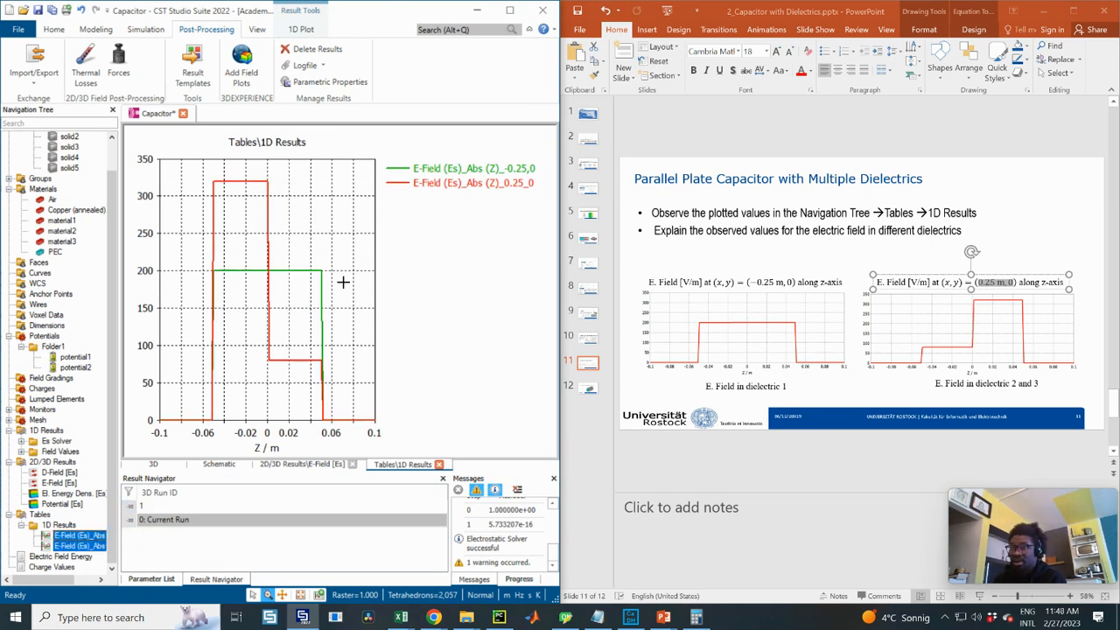
{"action": "left_click", "coordinate": [77, 535], "text": "ctrl"}
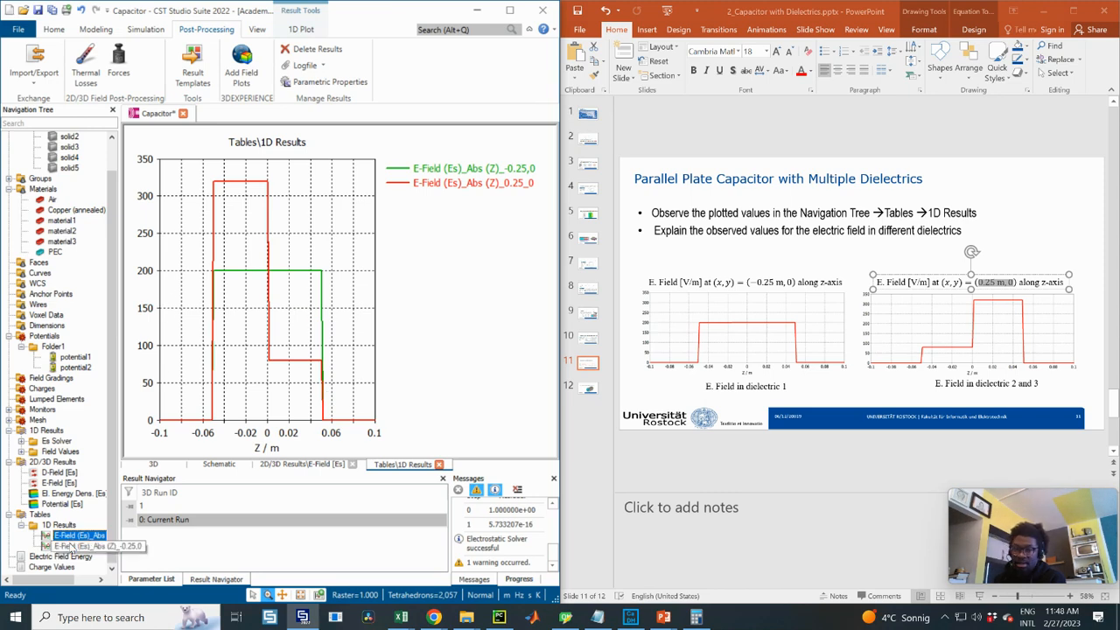
{"action": "left_click", "coordinate": [78, 535]}
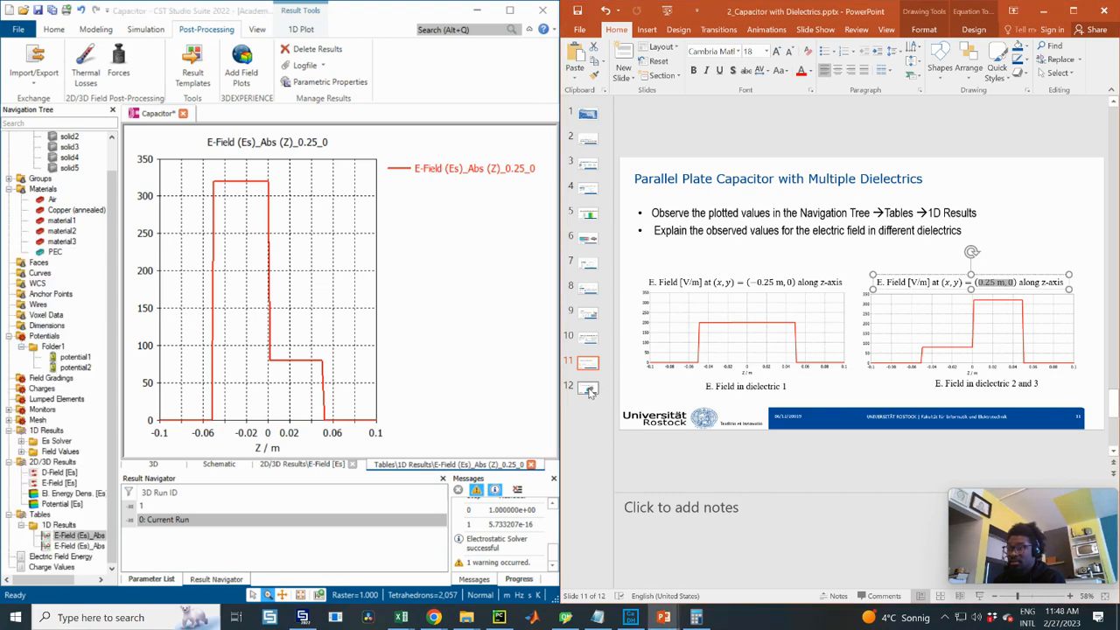
- Switch to PowerPoint and review slides 10 and 9, examining the analytic formulas for C1 and C2
{"action": "left_click", "coordinate": [592, 338]}
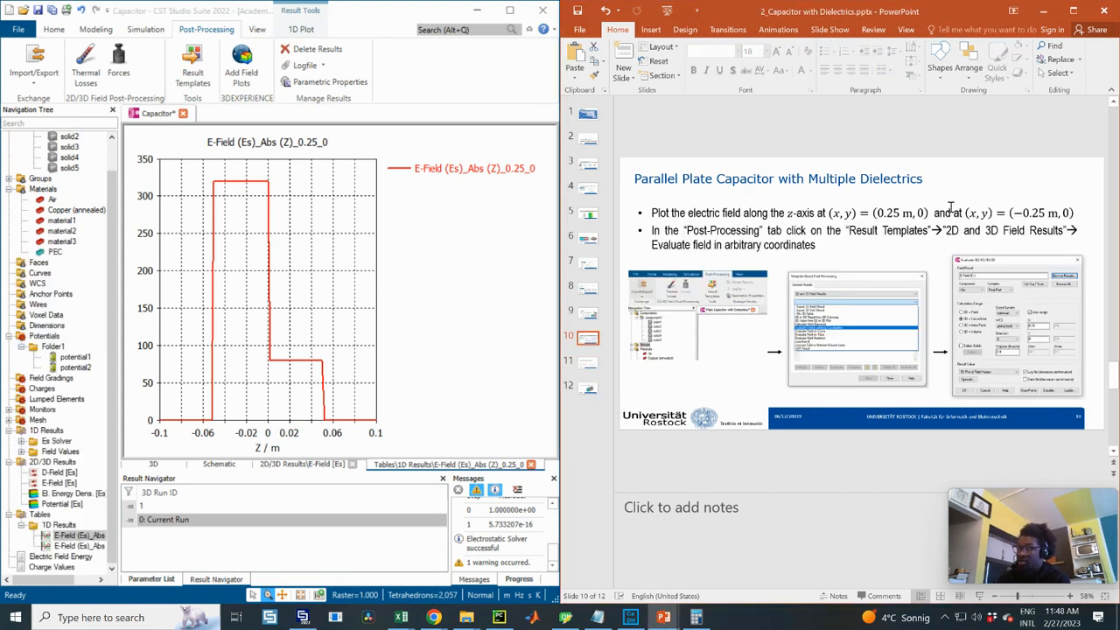
{"action": "left_click", "coordinate": [590, 315]}
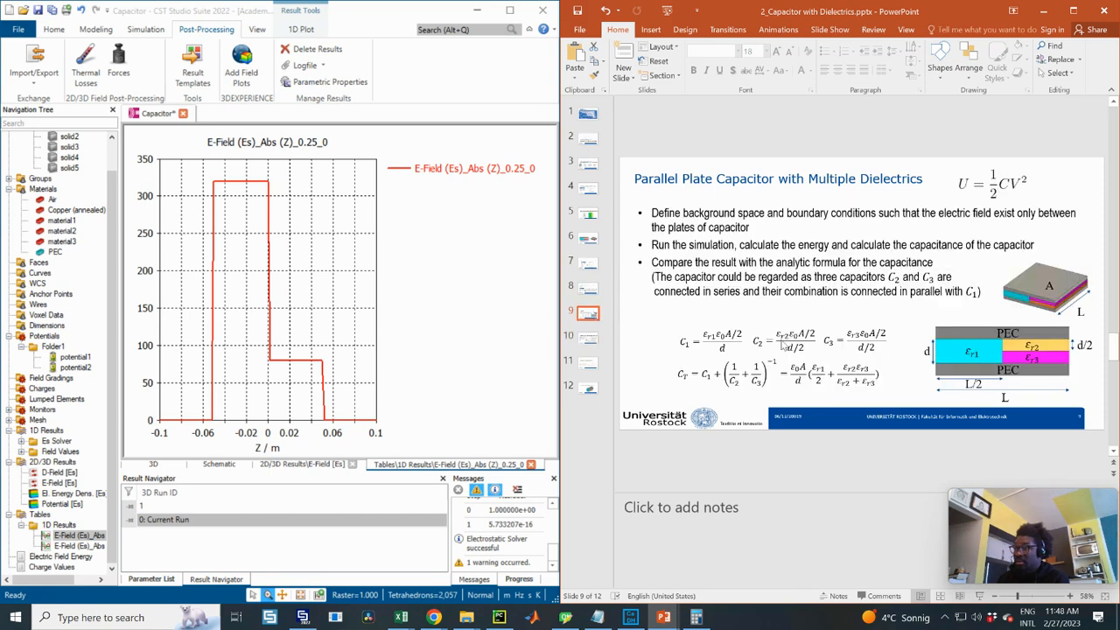
{"action": "left_click", "coordinate": [738, 341]}
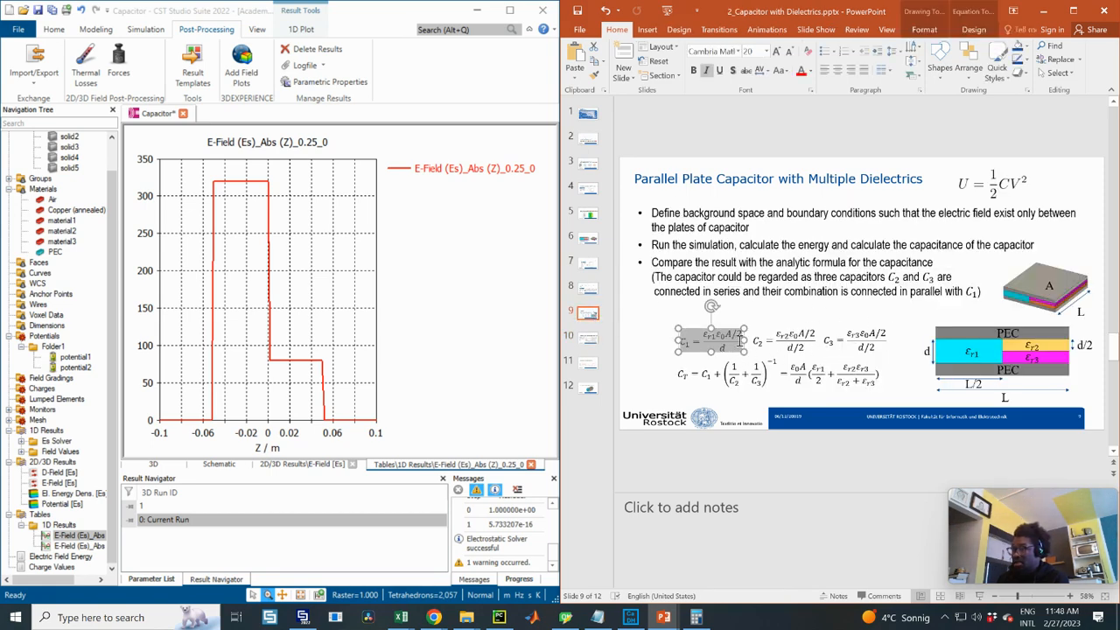
{"action": "left_click", "coordinate": [758, 343]}
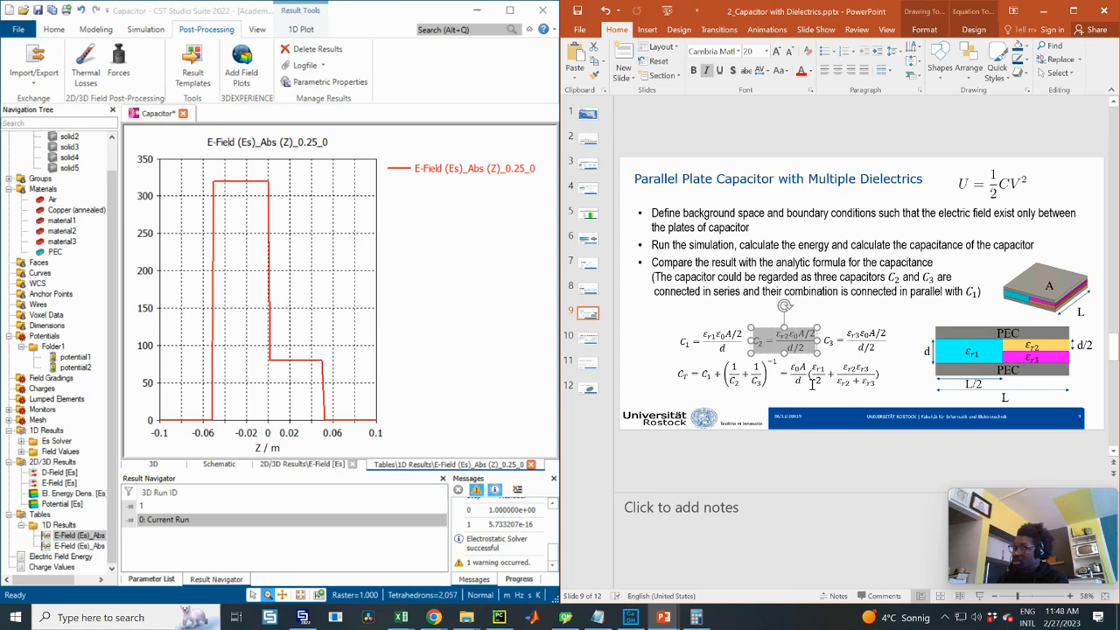
{"action": "left_click", "coordinate": [952, 244]}
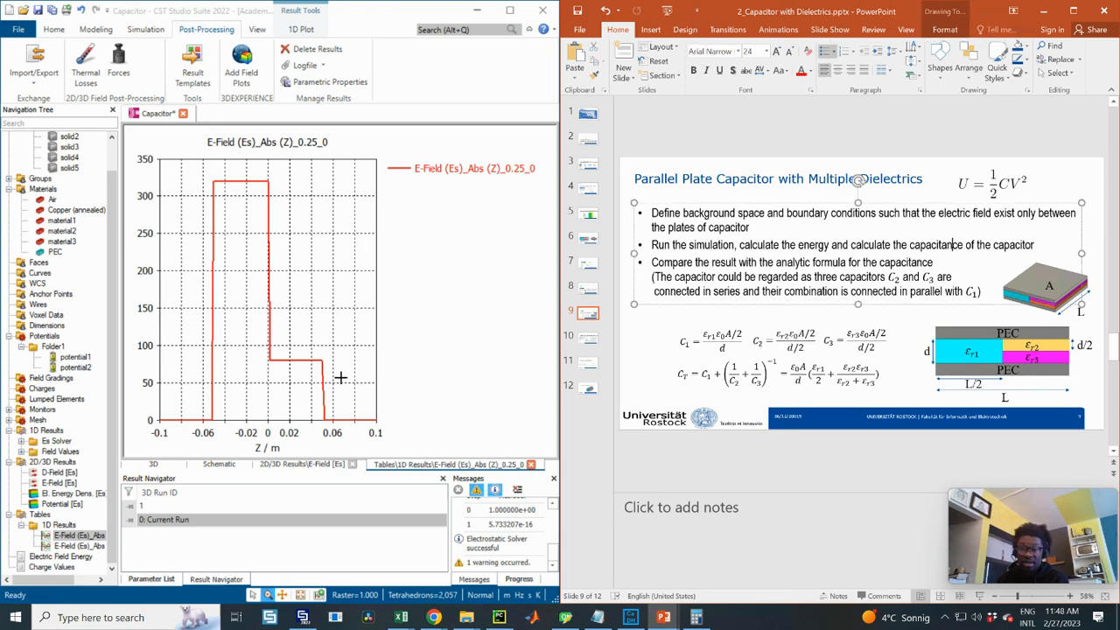
- Revisit the reference field plots on slide 11 and show the cylindrical capacitor extra task on slide 12
{"action": "left_click", "coordinate": [595, 349]}
{"action": "left_click", "coordinate": [590, 364]}
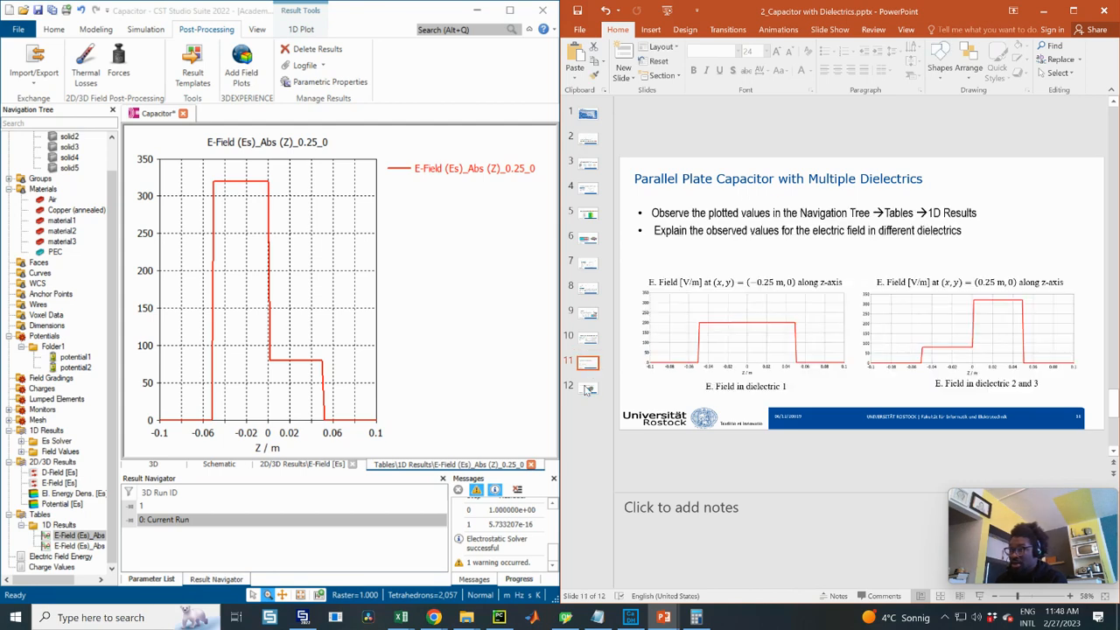
{"action": "left_click", "coordinate": [588, 388]}
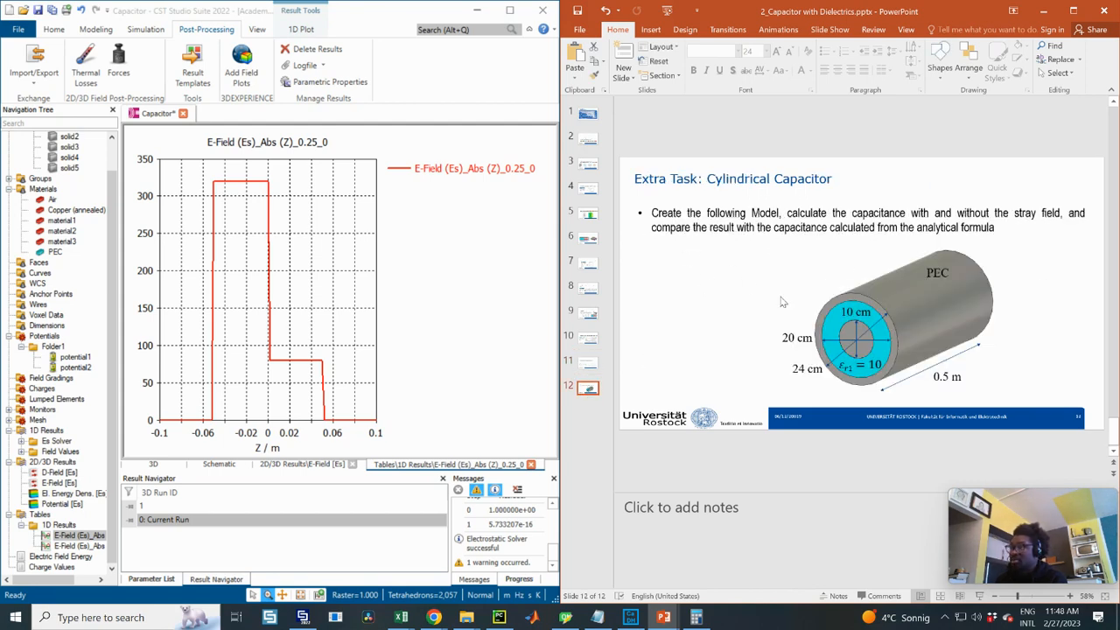